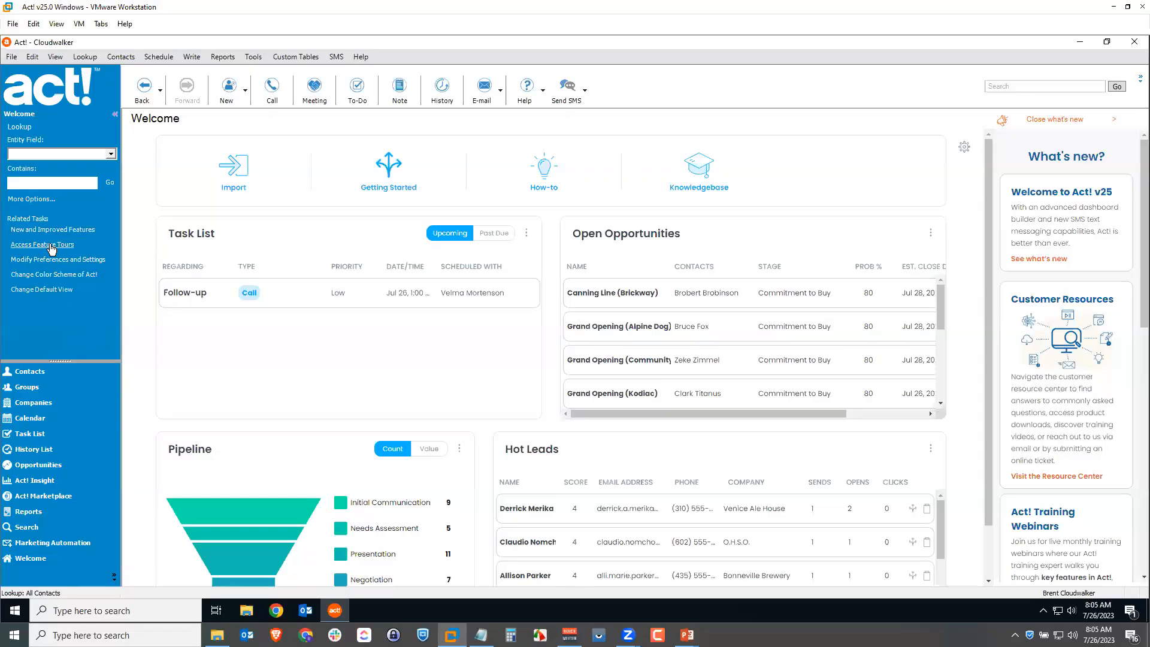
- Look through the Contacts and Groups views, return to the contact list and review the commands available for contacts
click(35, 374)
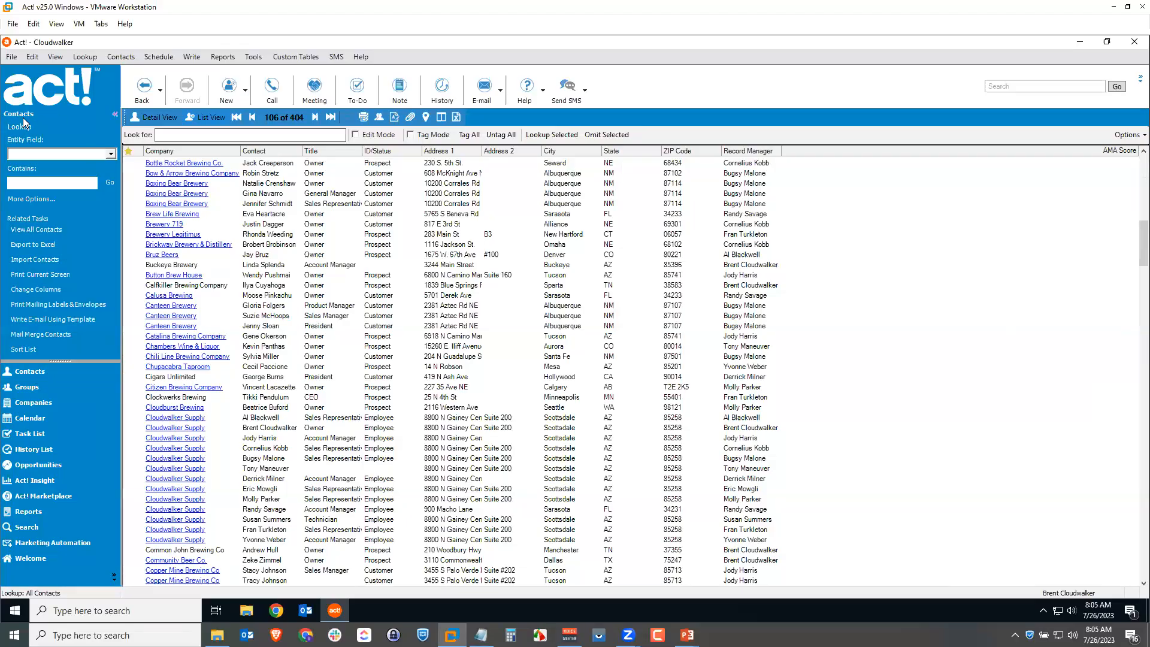
click(27, 387)
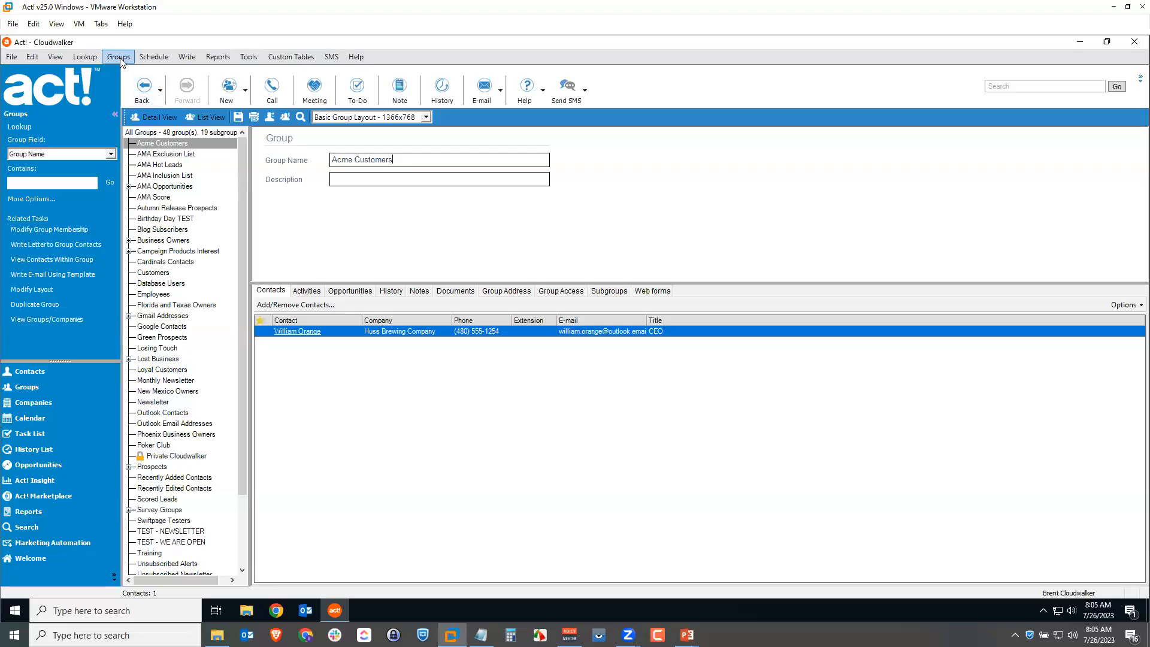
click(50, 259)
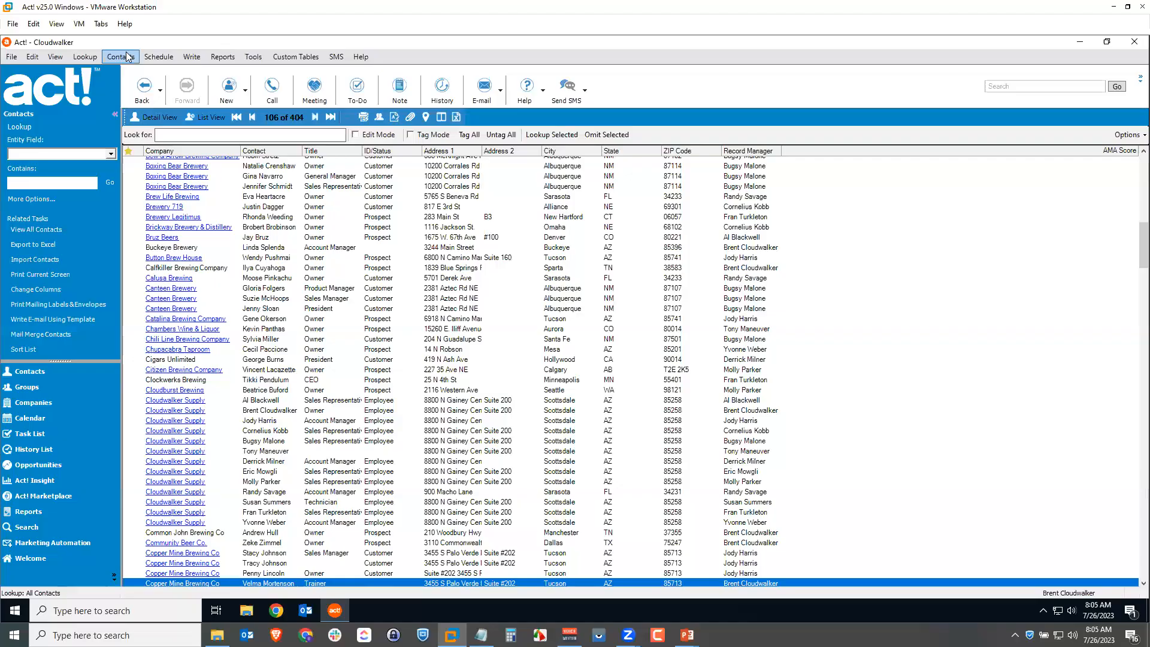
click(127, 56)
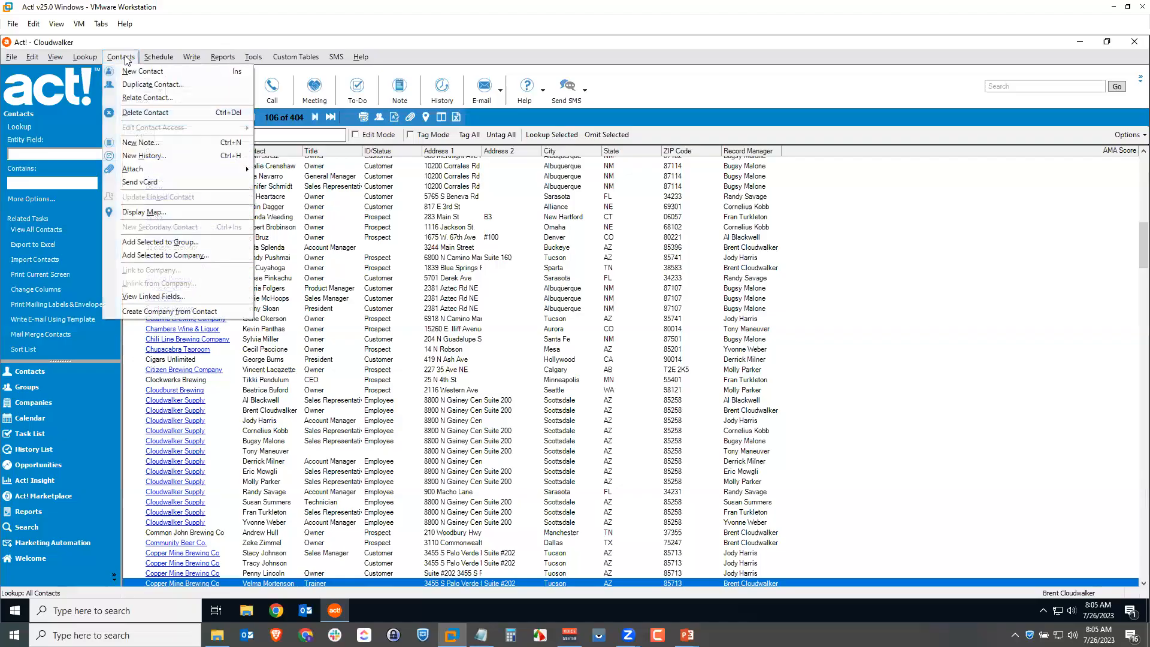
click(126, 58)
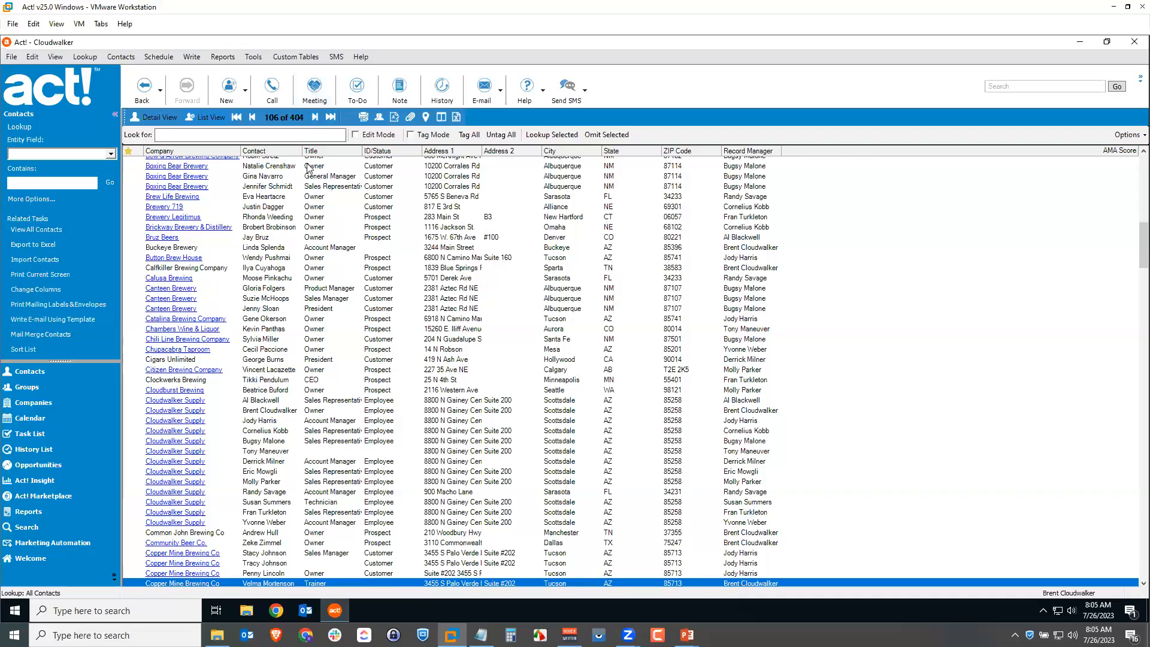
- Open the detail record of the Borderlands Brewing Company owner from the contact list
scroll(291, 206, up, 3)
scroll(292, 207, up, 3)
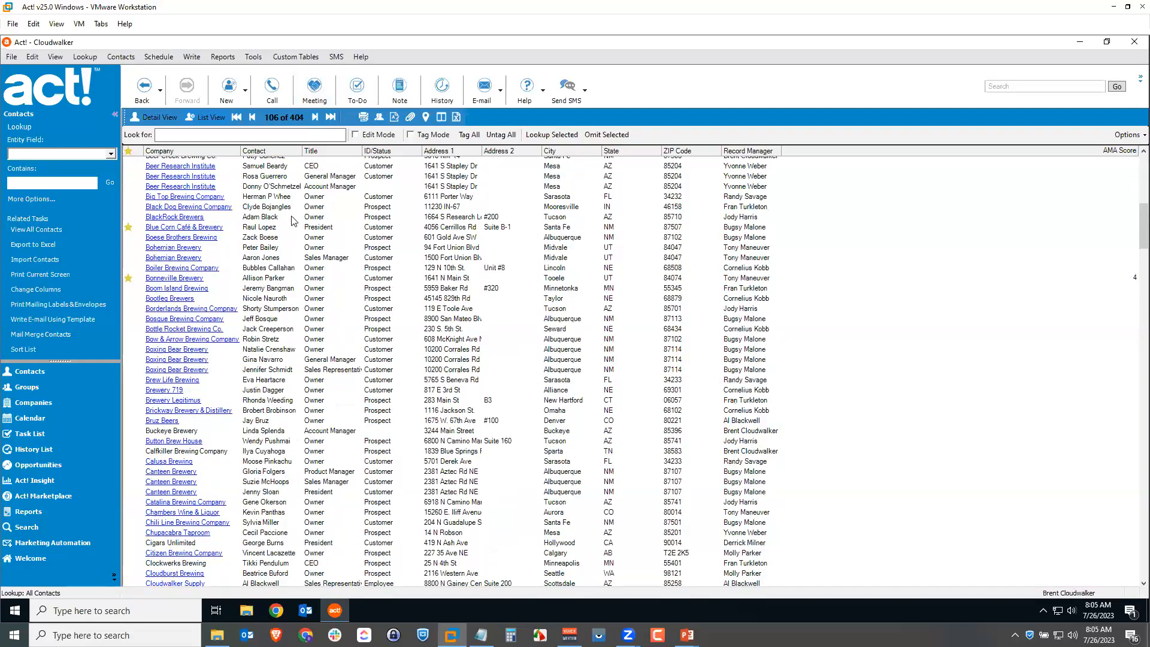
double_click(272, 310)
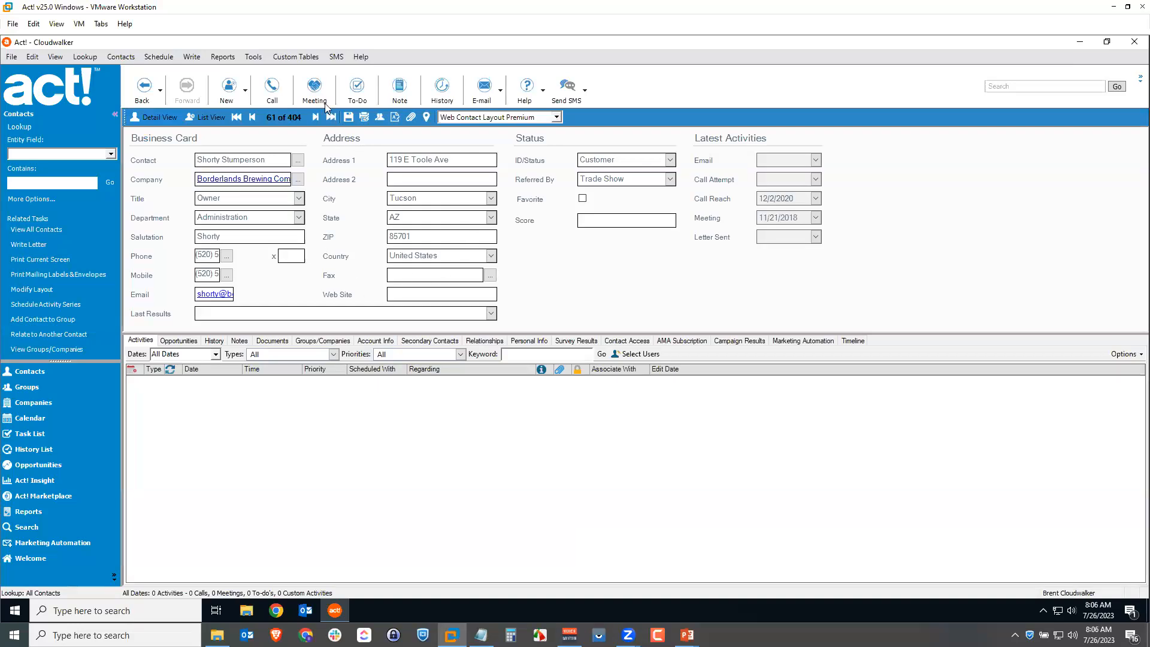
- Review the Schedule Activity options for a call with this contact, and dismiss them without scheduling anything
click(274, 90)
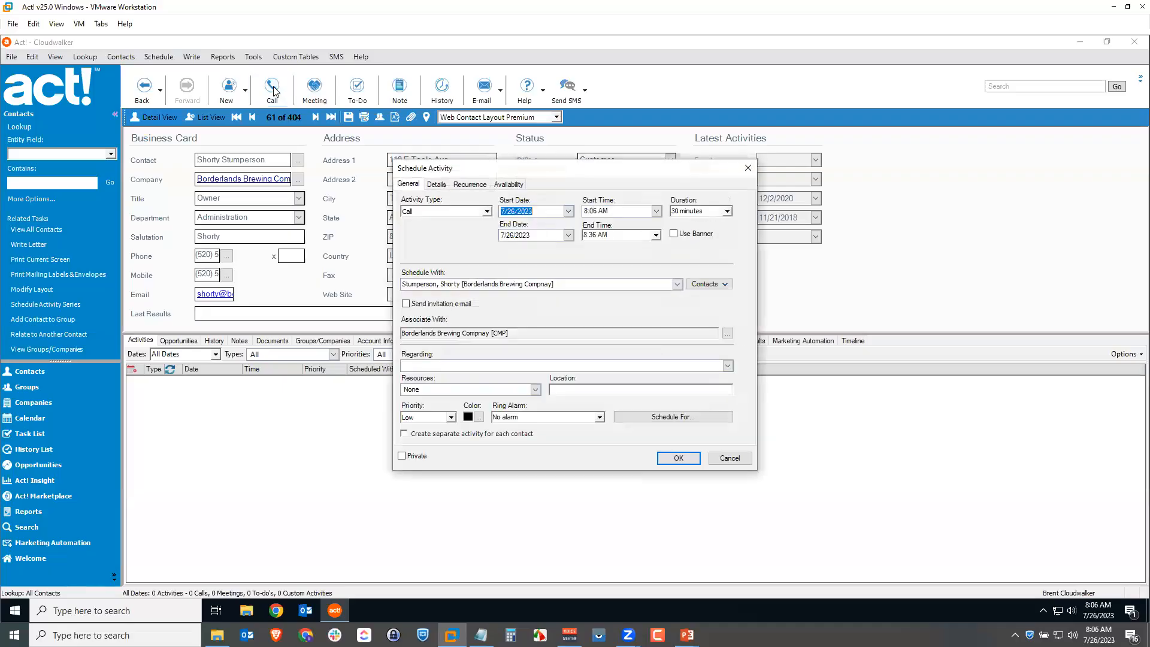
drag(476, 171, 494, 181)
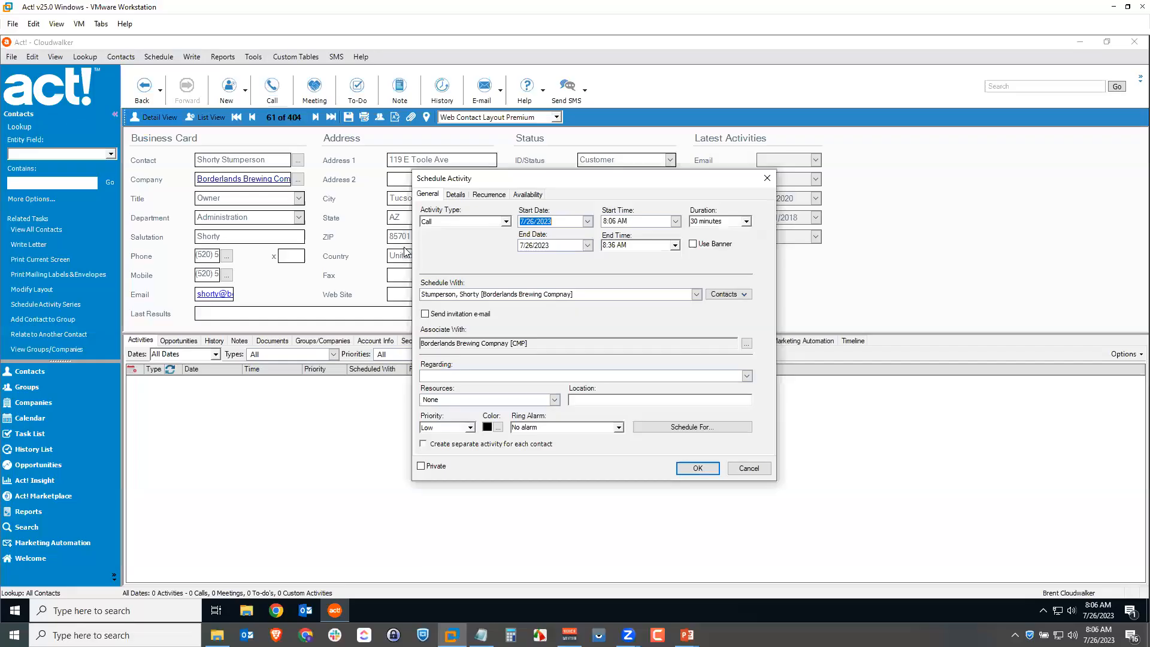
click(747, 467)
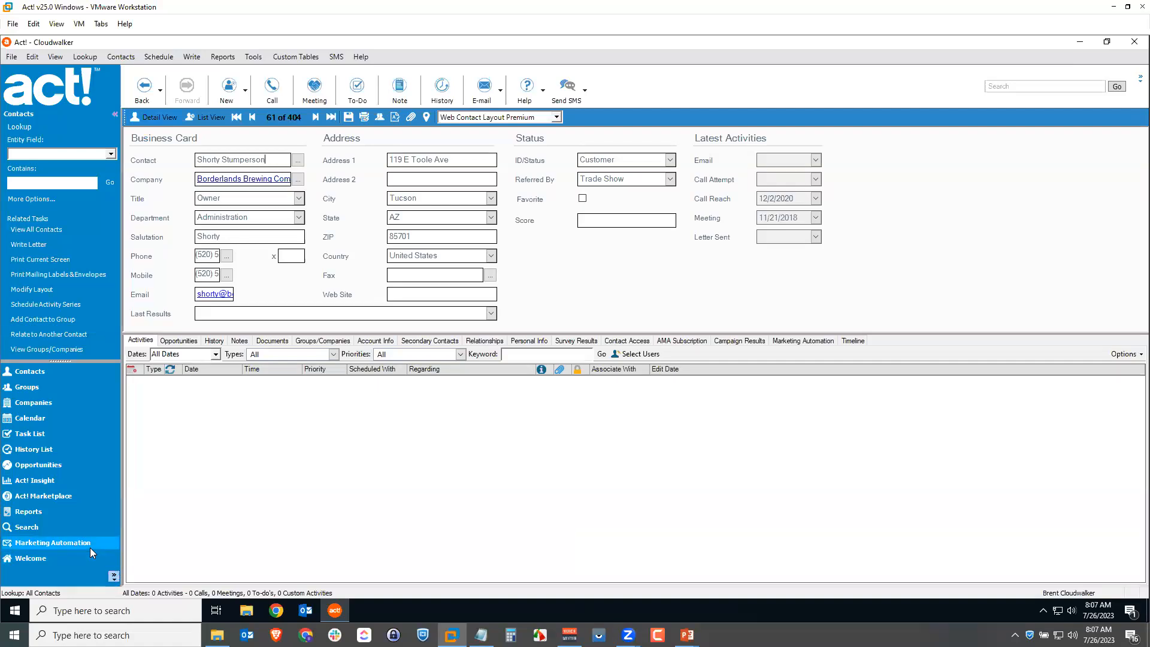
- Review the SMS4Act! Get Started instructions for setting up text messaging, and close them without starting the free trial
click(337, 58)
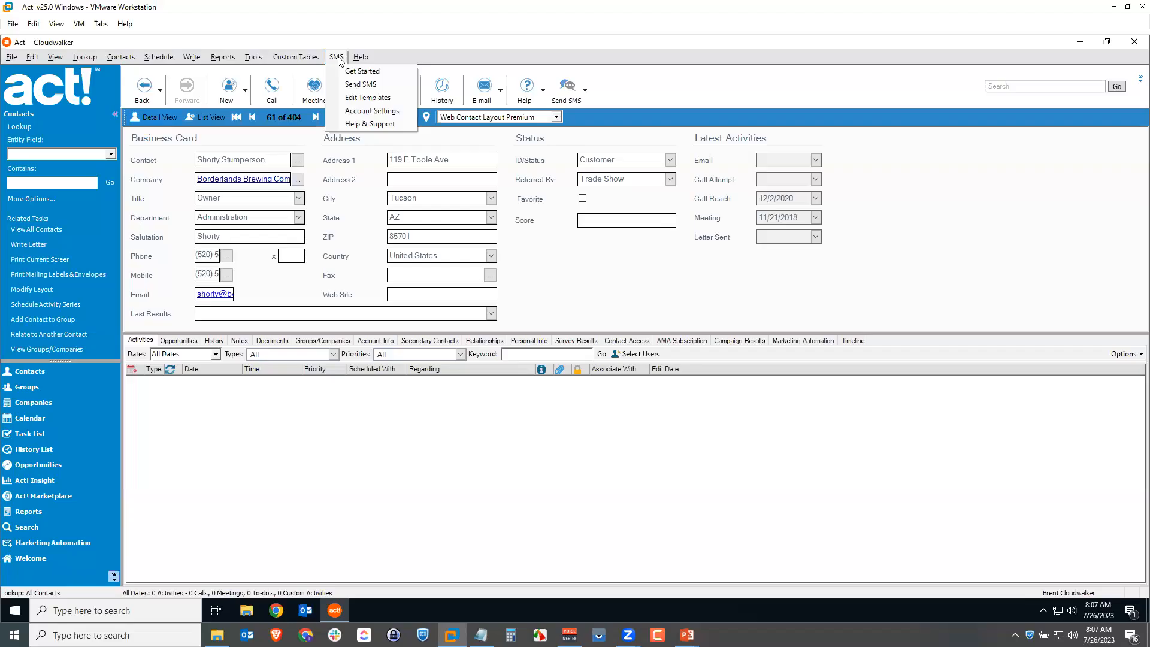
click(375, 72)
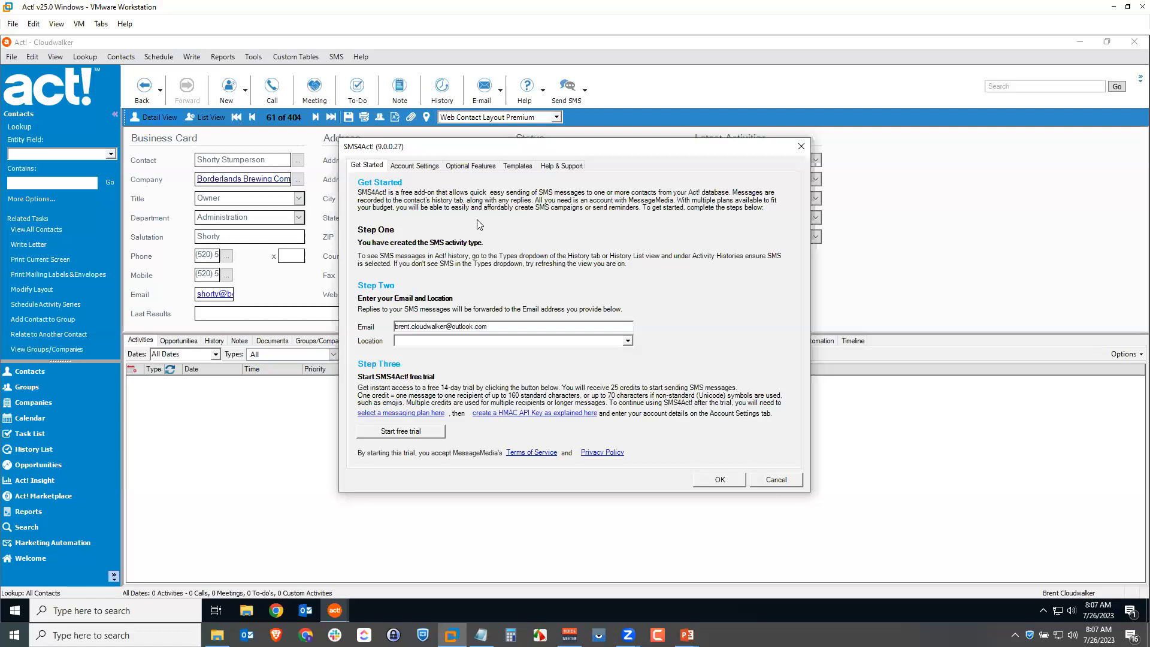
click(775, 481)
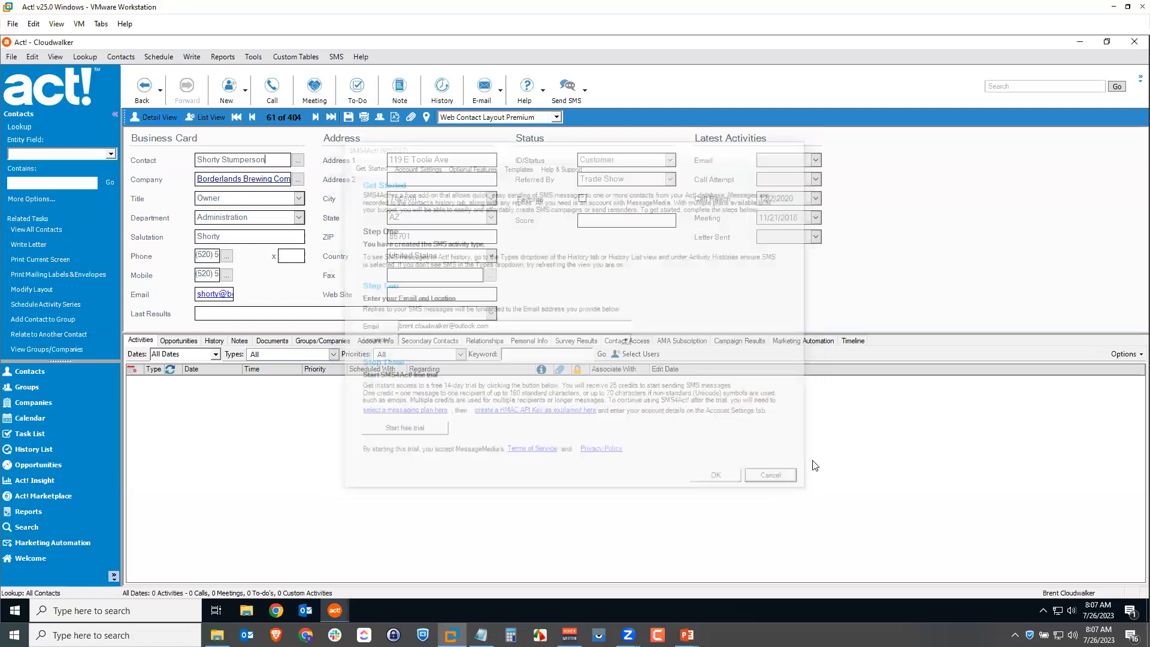
- Open the SMS template editor and start the message with "Happpy Birthday,"
click(336, 58)
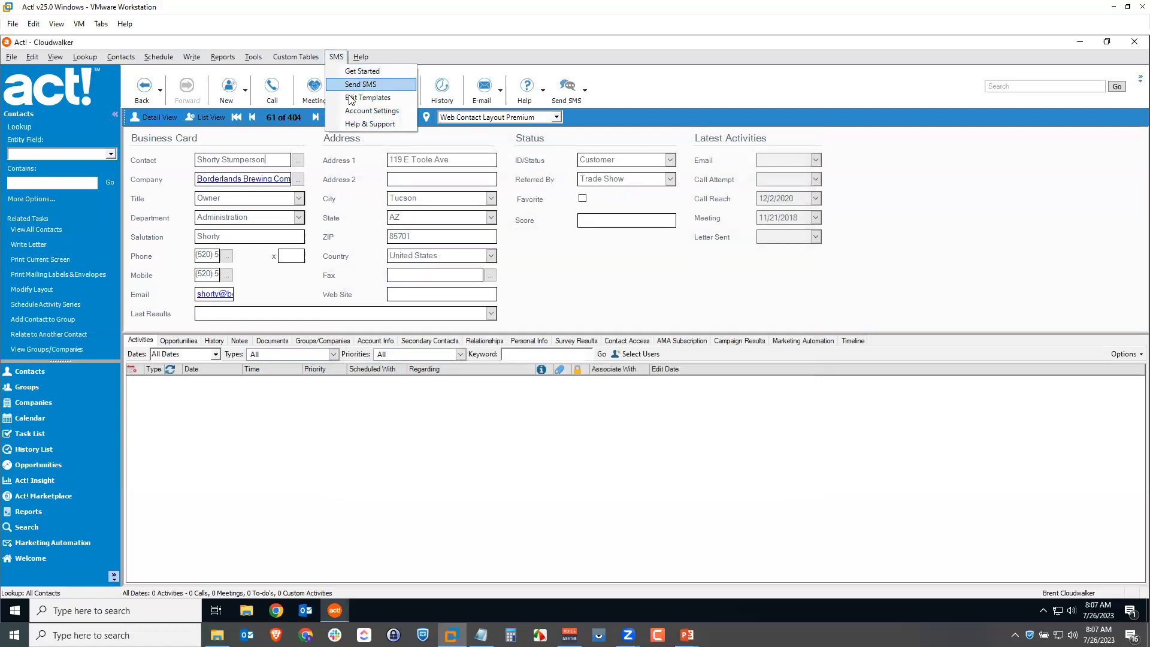
click(386, 97)
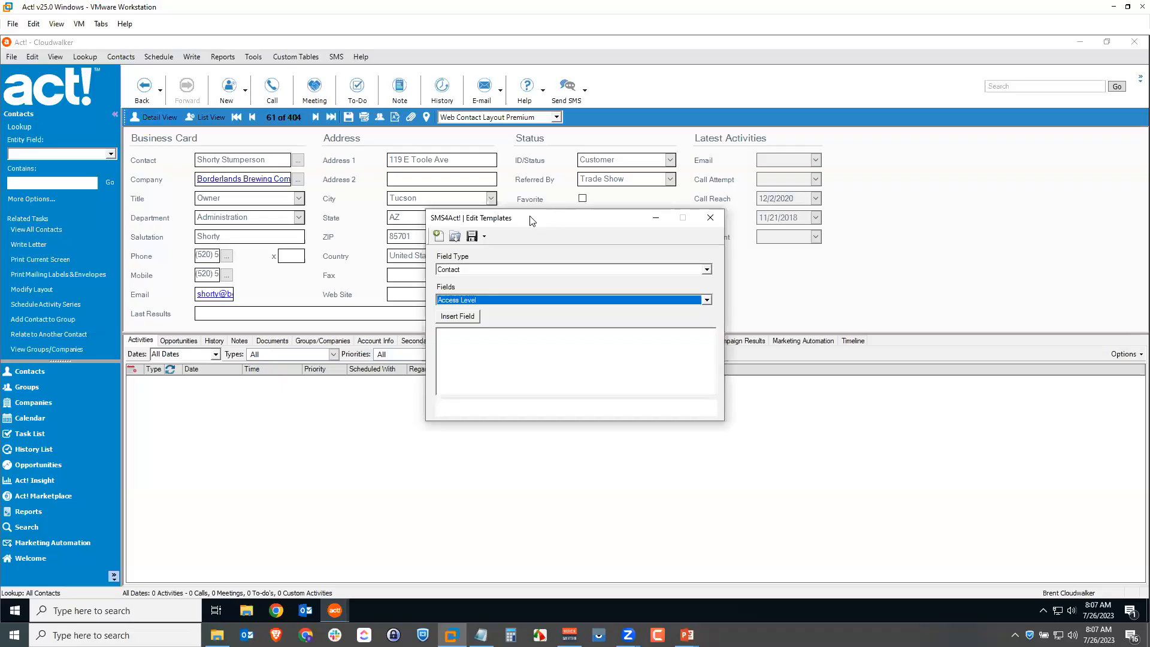
click(475, 340)
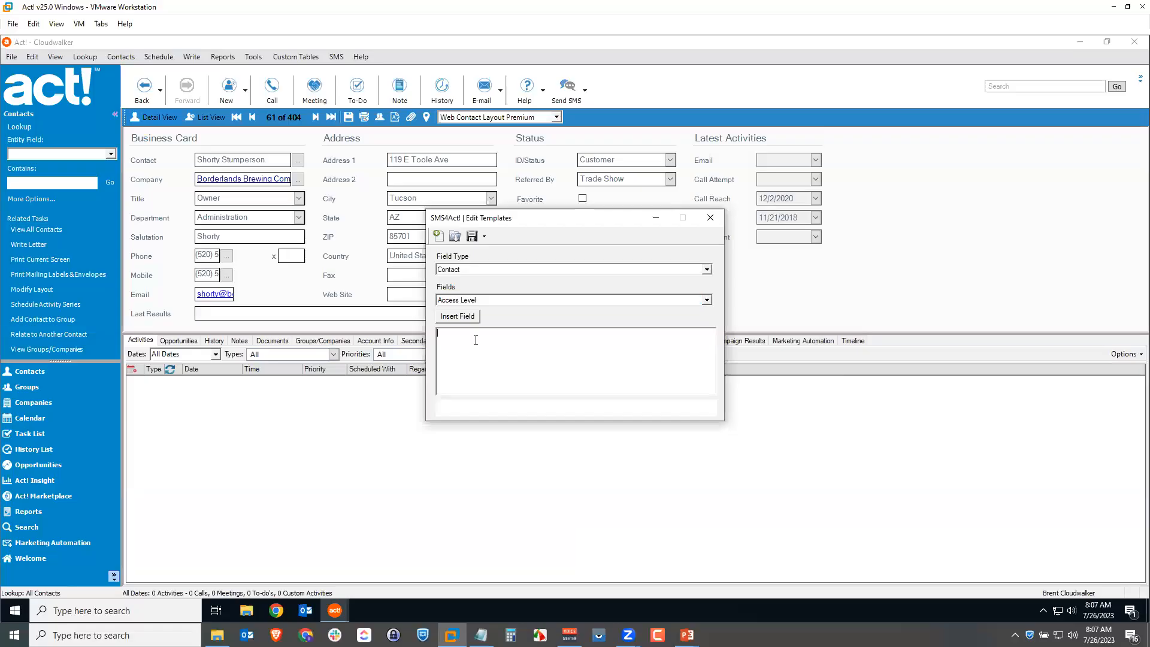
text(ppy Birthday,)
- Insert the contact's Salutation field after the birthday greeting in the SMS template, and close the editor without saving
click(707, 299)
drag(709, 327, 705, 346)
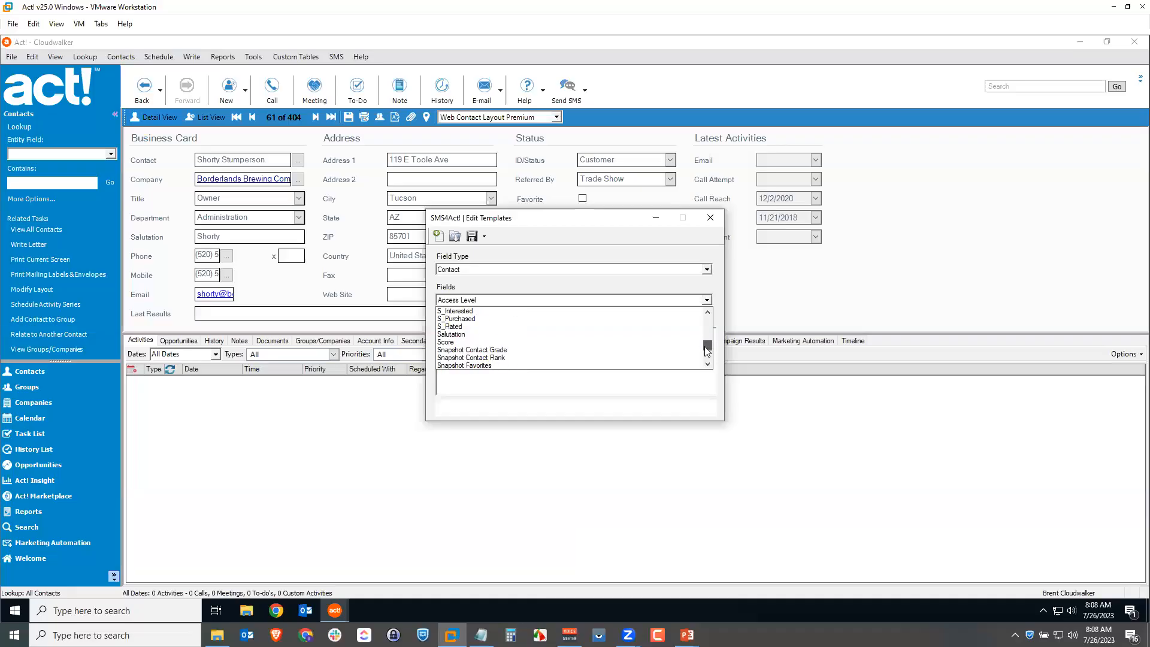
click(479, 341)
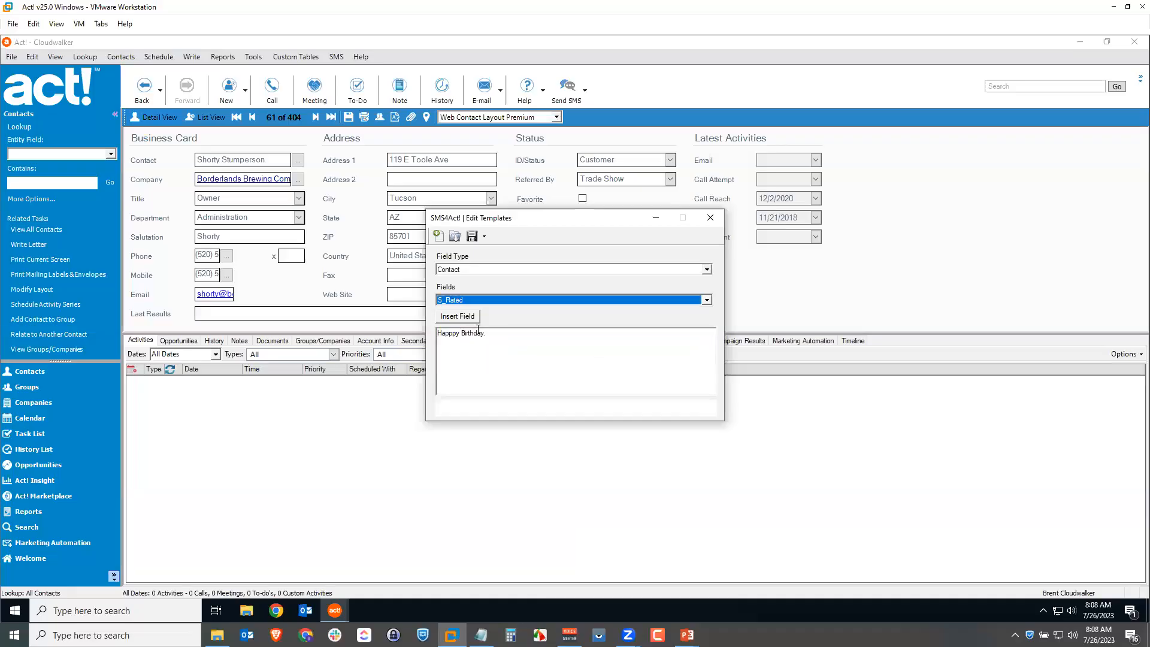
click(706, 299)
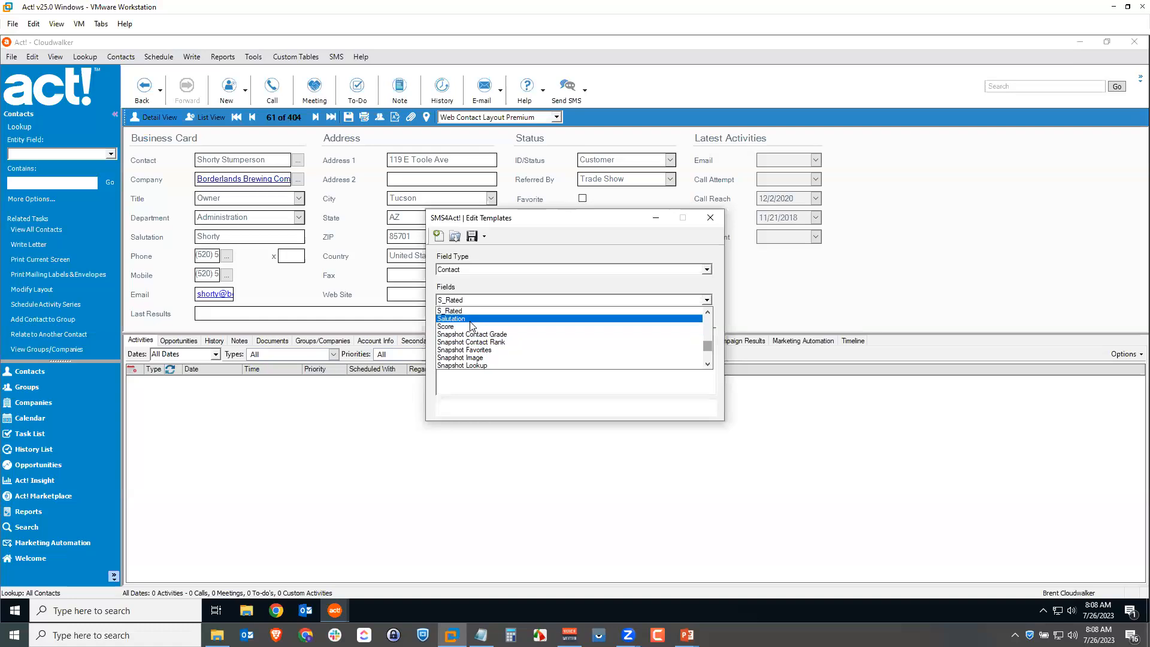
scroll(471, 326, up, 1)
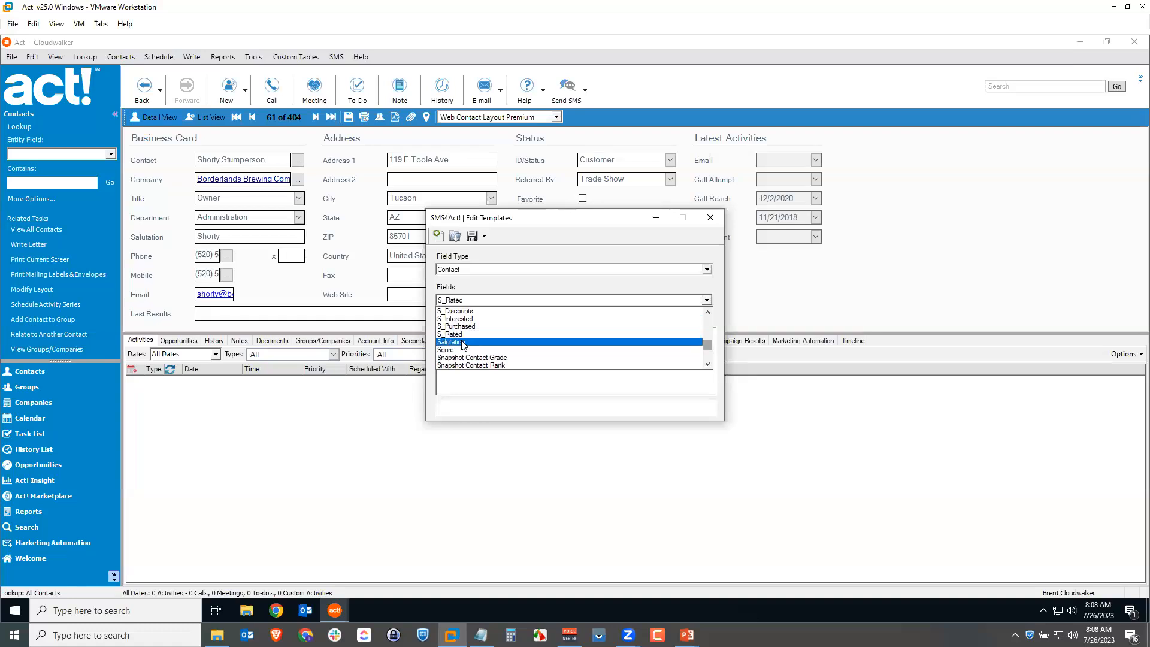
click(462, 340)
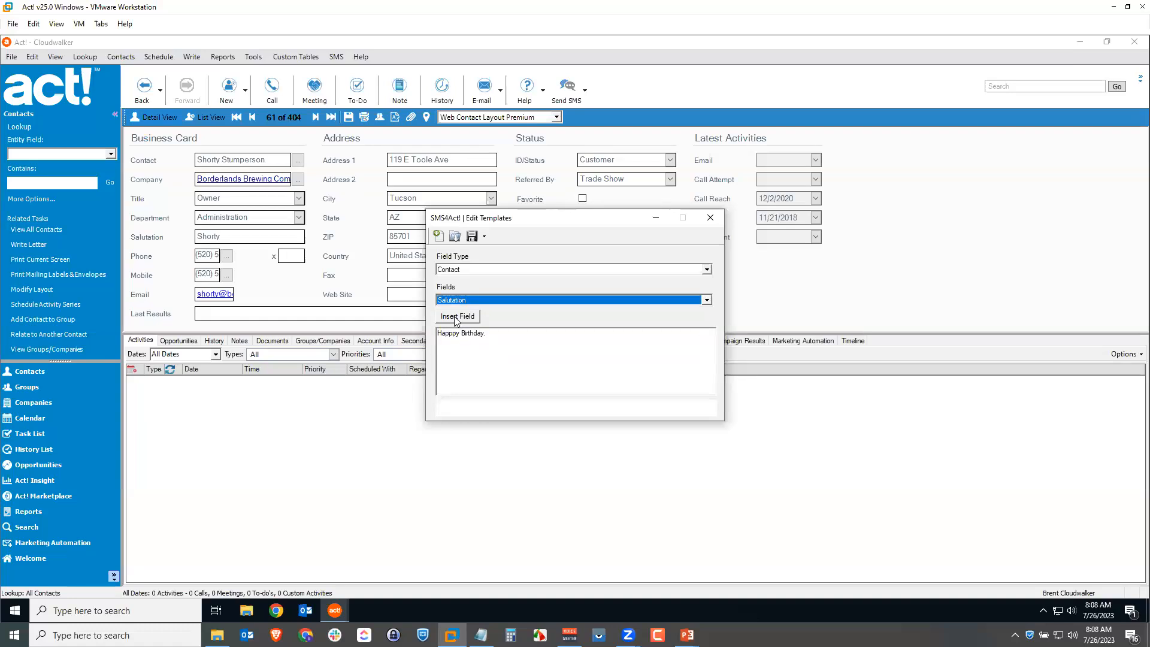
click(456, 316)
click(540, 335)
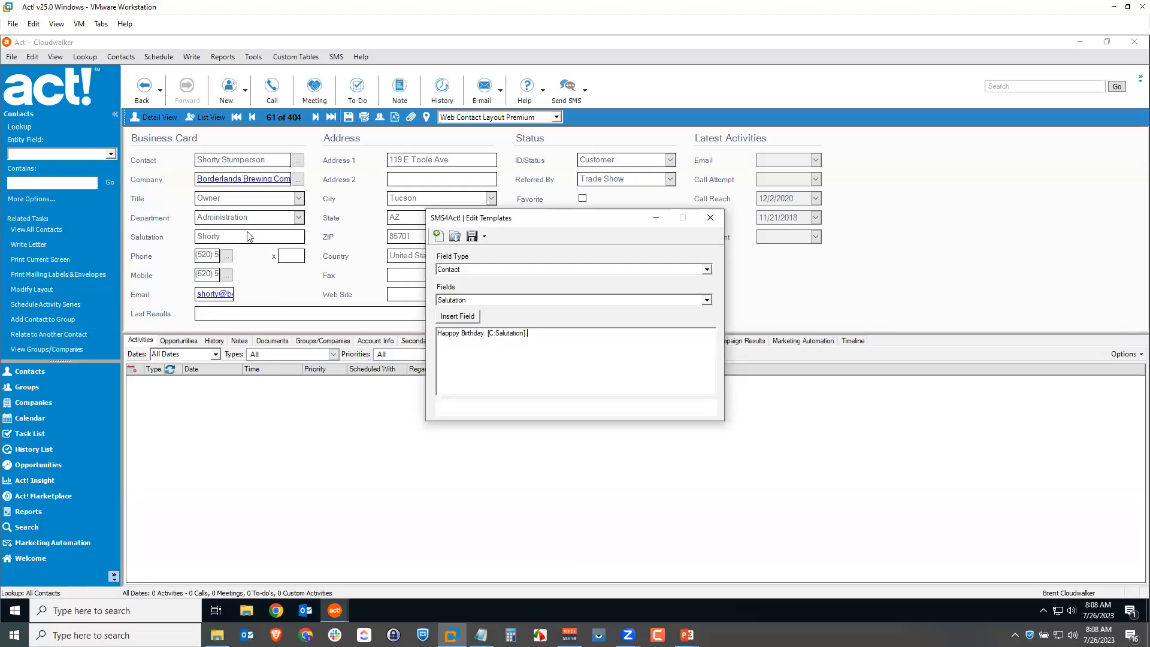
click(711, 217)
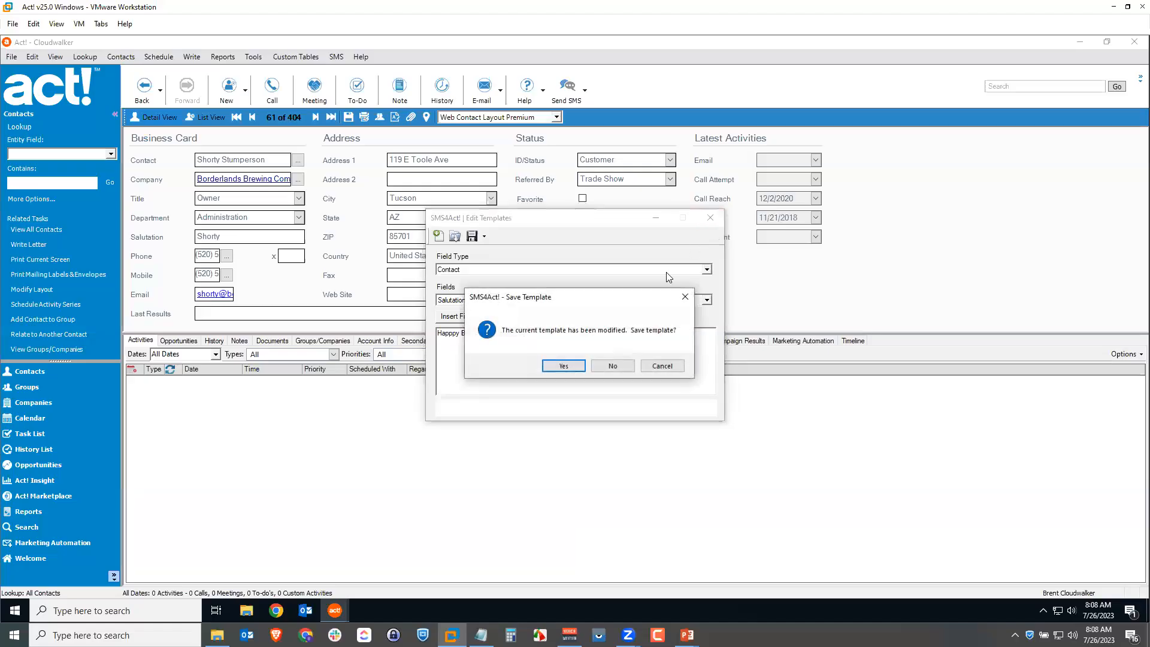
click(612, 365)
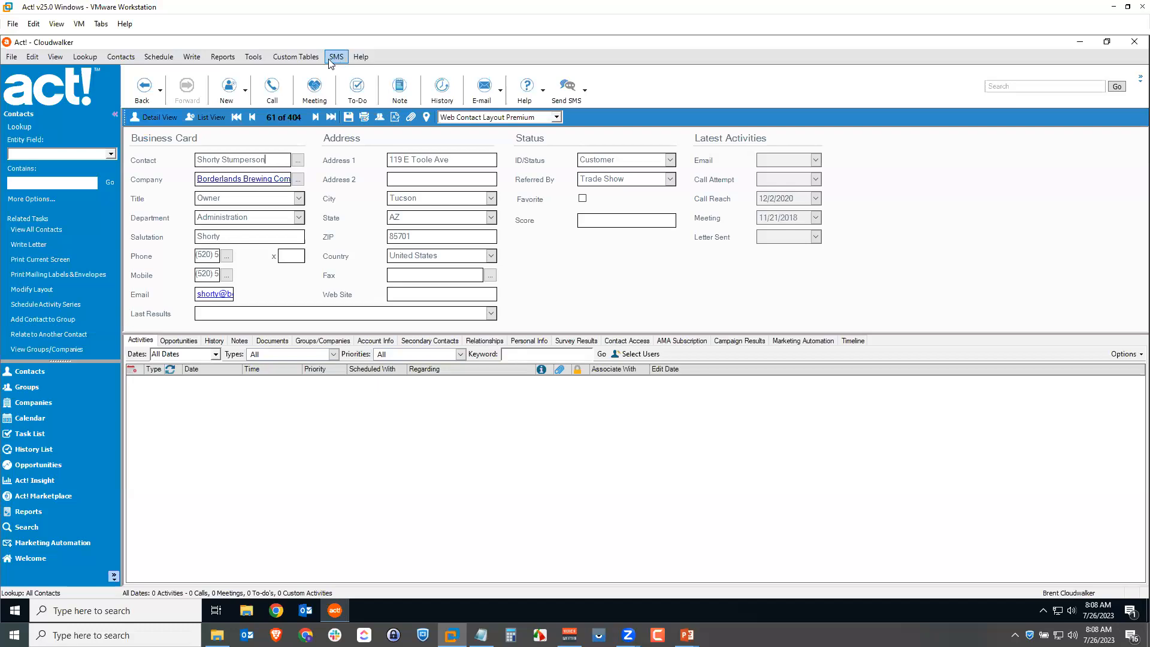
- Open Act! Insight and examine the monthly actual and potential sales in the Business Health chart
click(45, 482)
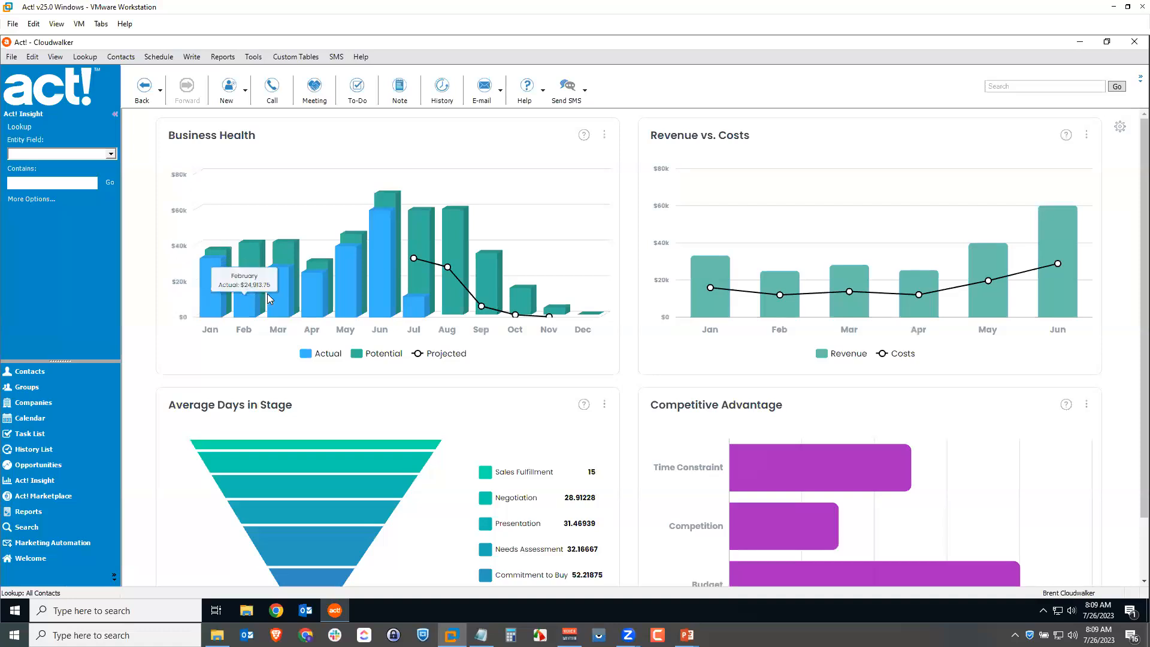
mouse_move(291, 300)
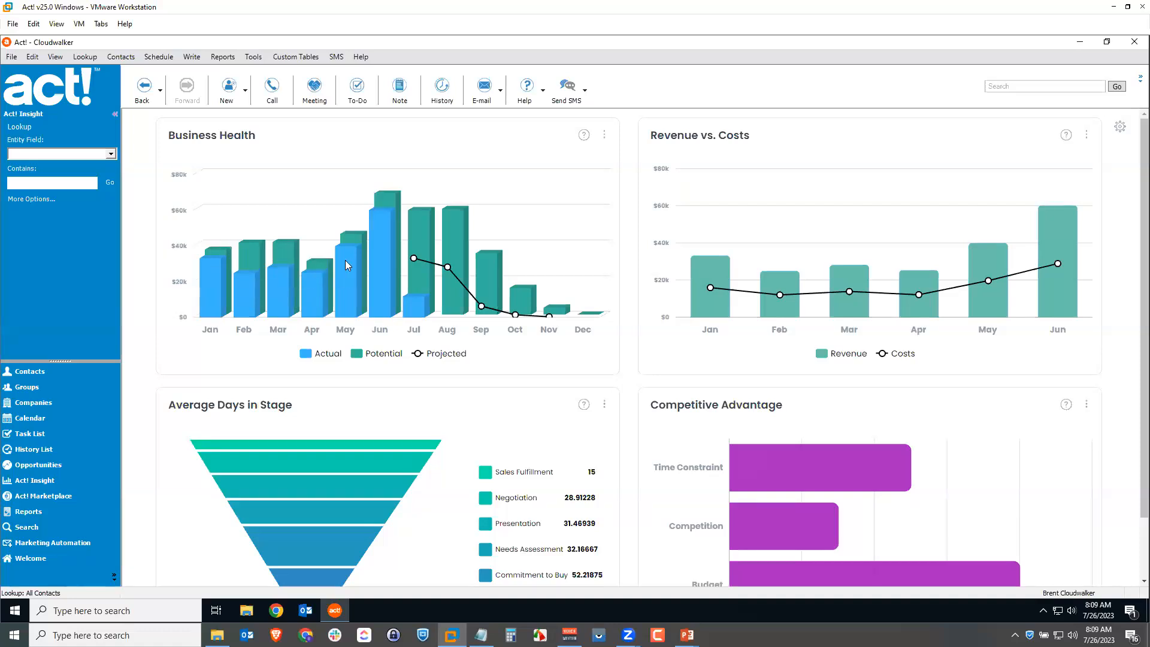
mouse_move(381, 293)
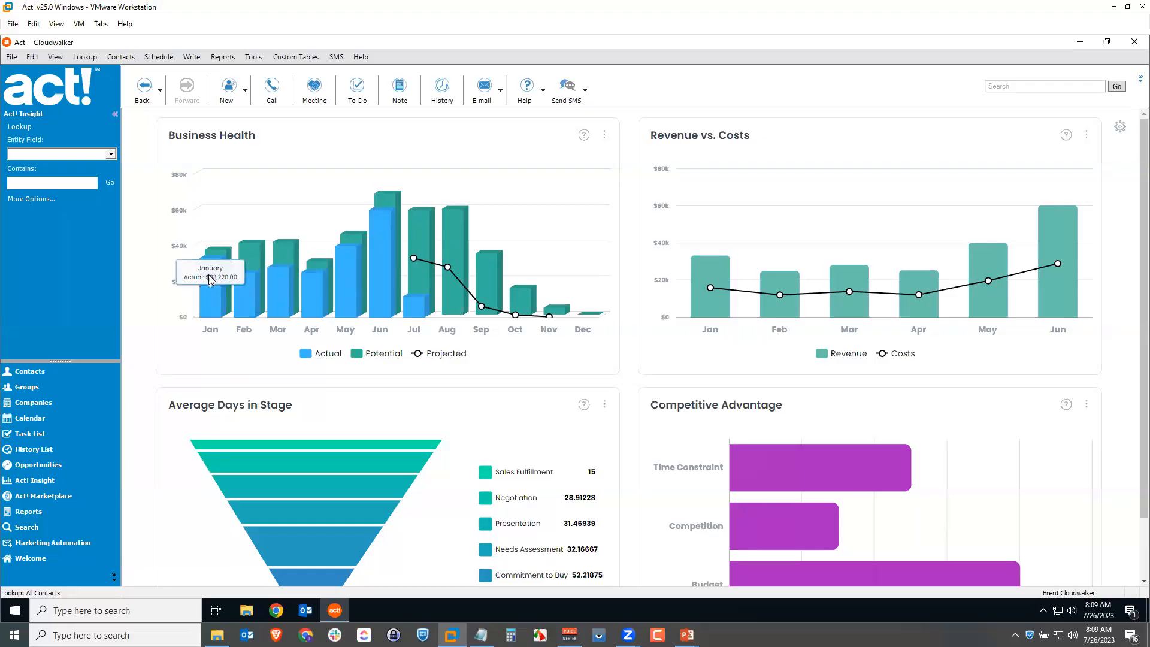
mouse_move(423, 233)
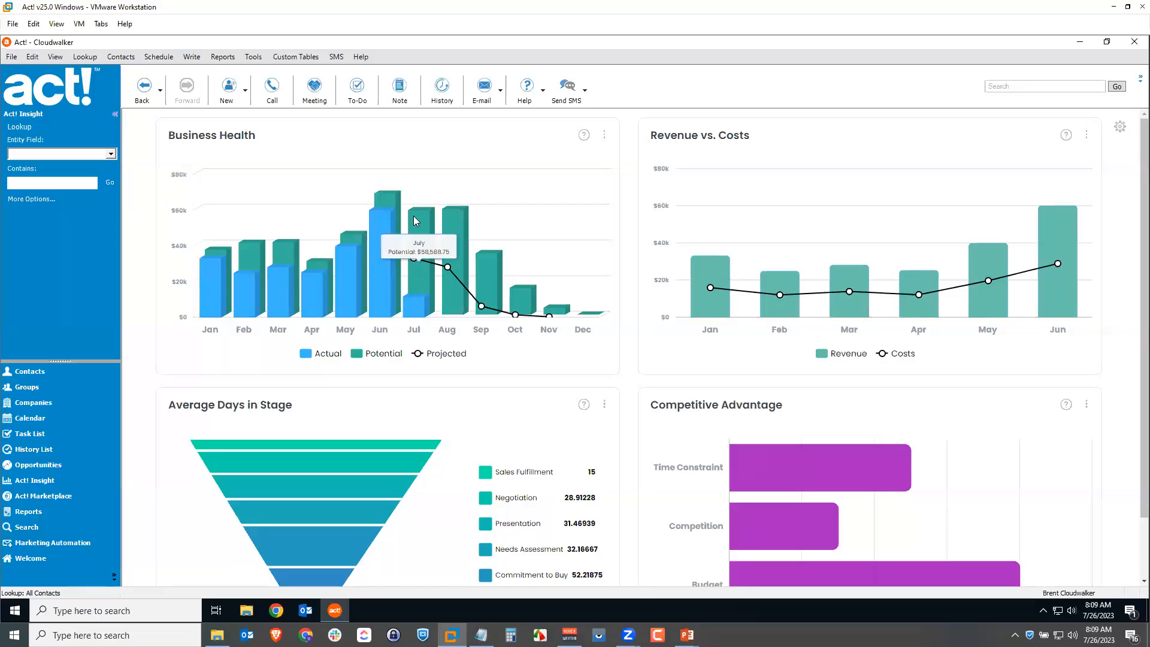
- Review the Business Health chart's filter and chart type options, close them, and read the chart's help description
click(606, 136)
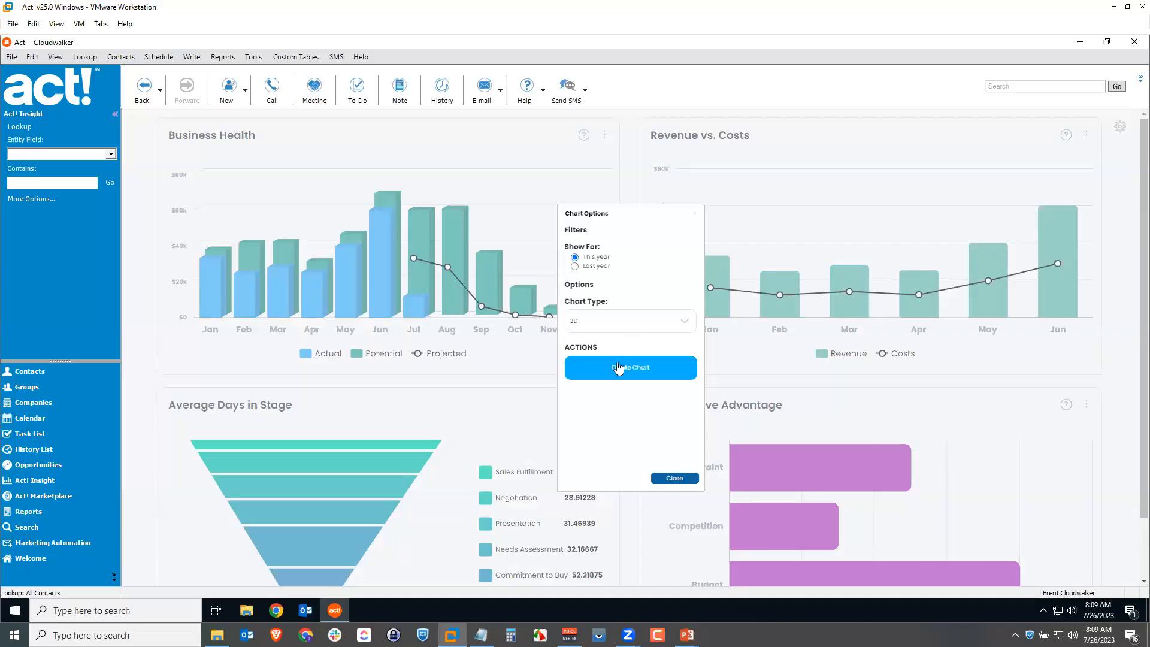
click(675, 480)
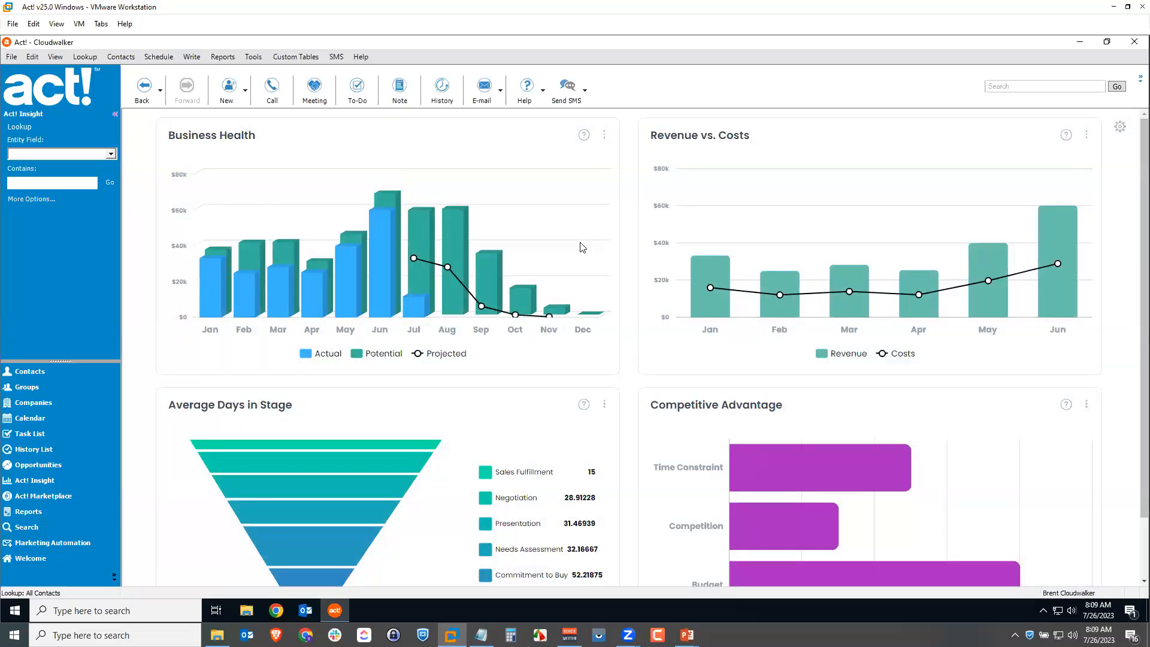
mouse_move(584, 139)
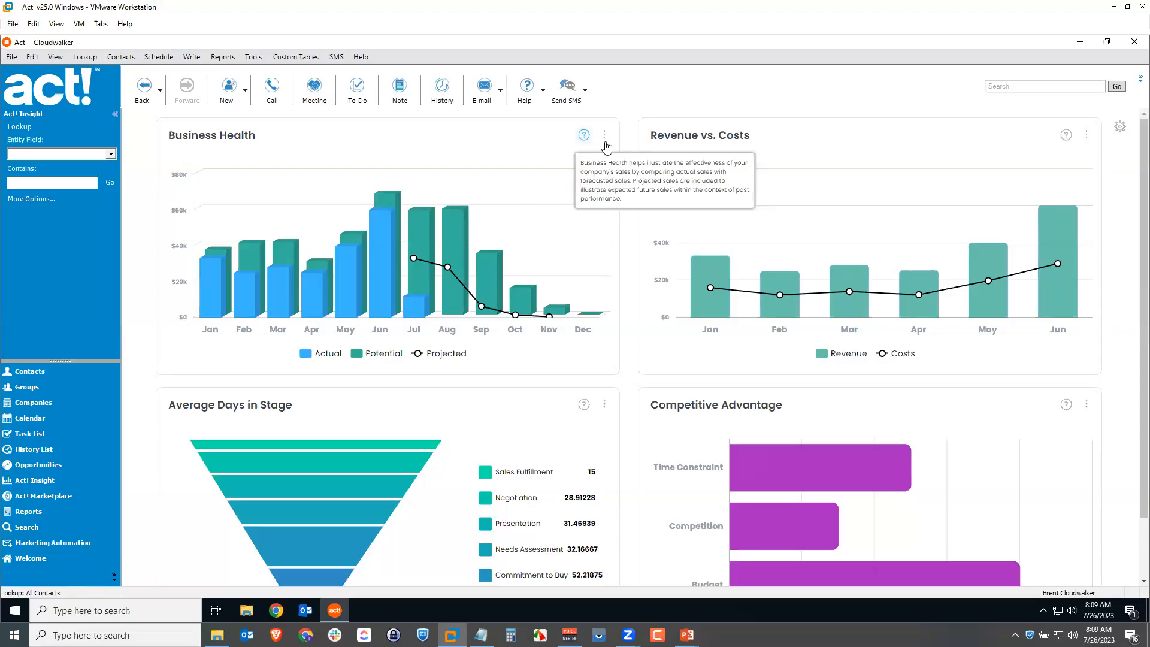
- Switch the Insight view to 60 Day Opportunities and open the options for the Opportunities by Sales Rep Closing Within 60 Days chart
click(1121, 130)
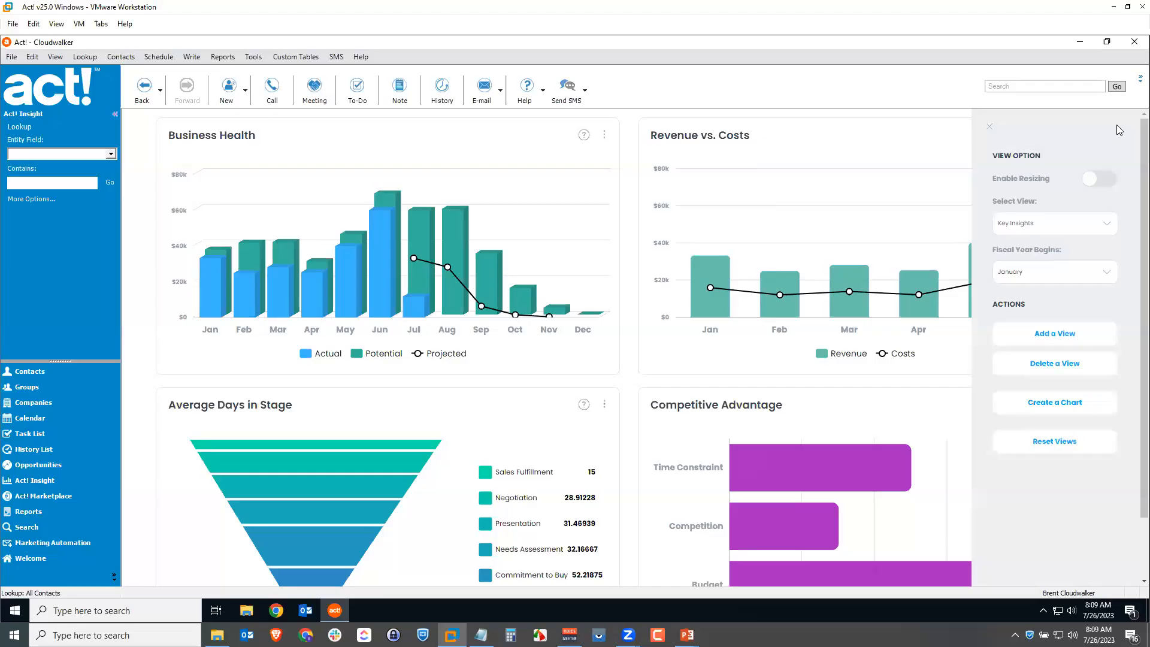
click(1041, 227)
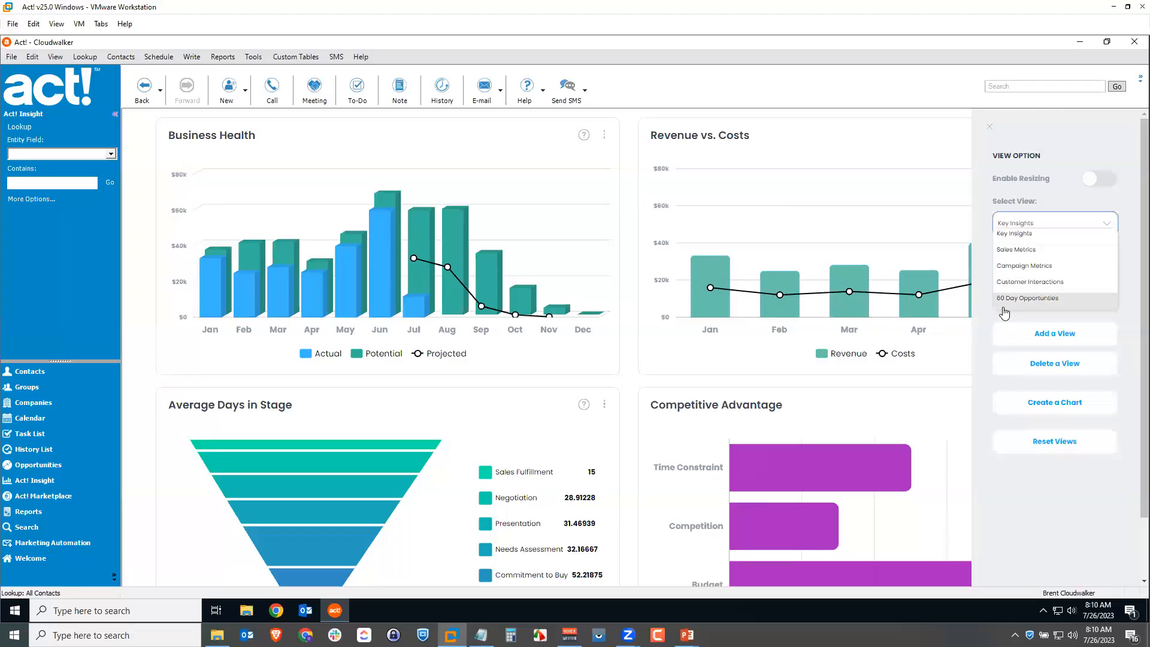
click(1048, 306)
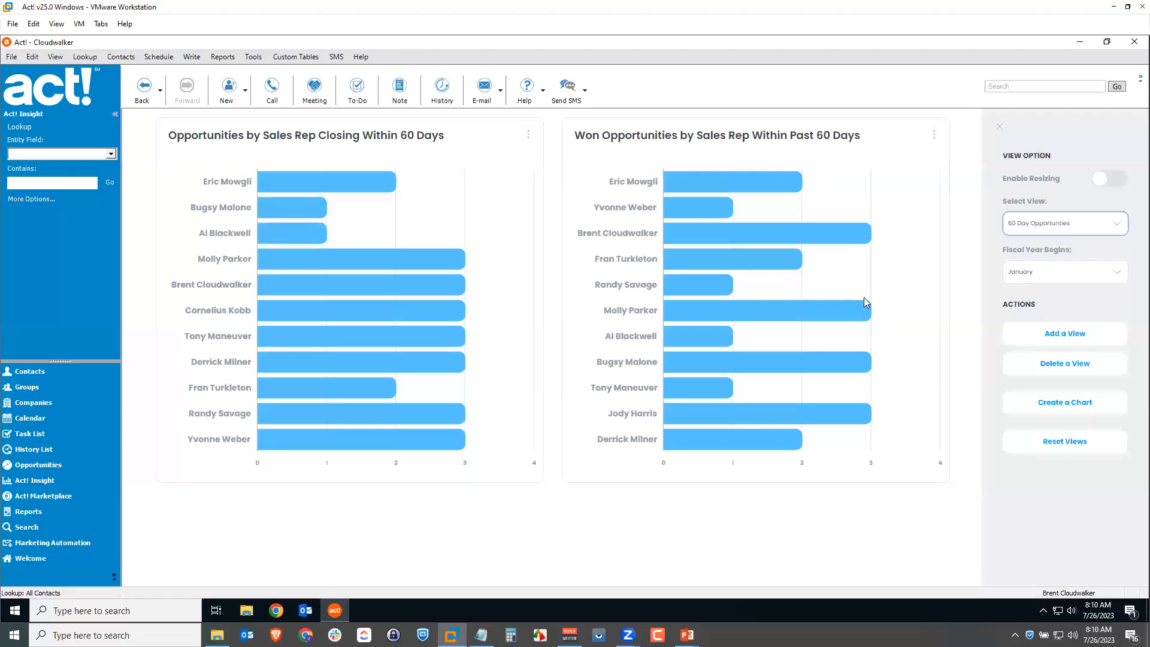
click(529, 133)
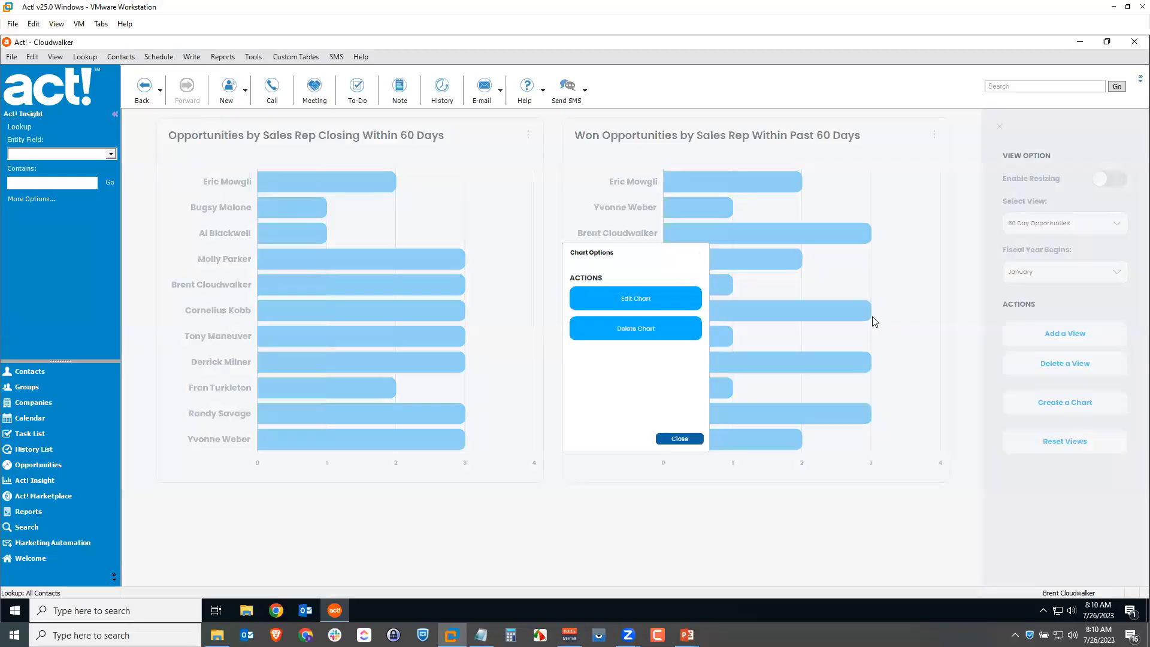
- Review the query criteria of the Opportunities by Sales Rep Closing Within 60 Days chart, and inspect the opportunities behind one sales rep's bar
click(650, 297)
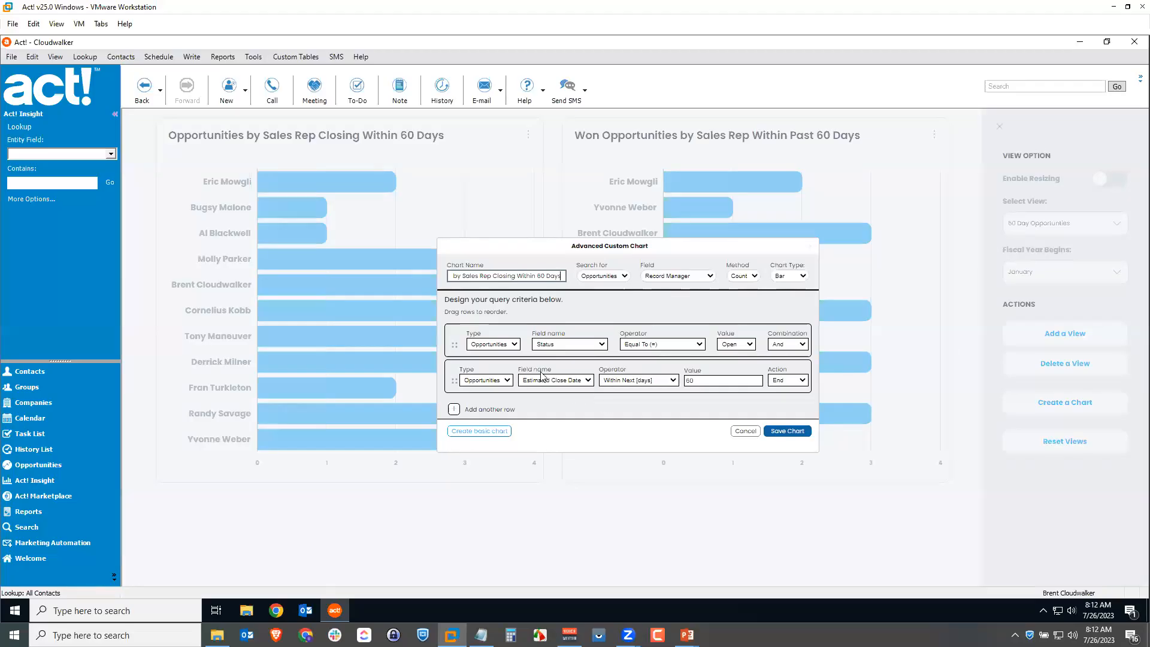
click(745, 432)
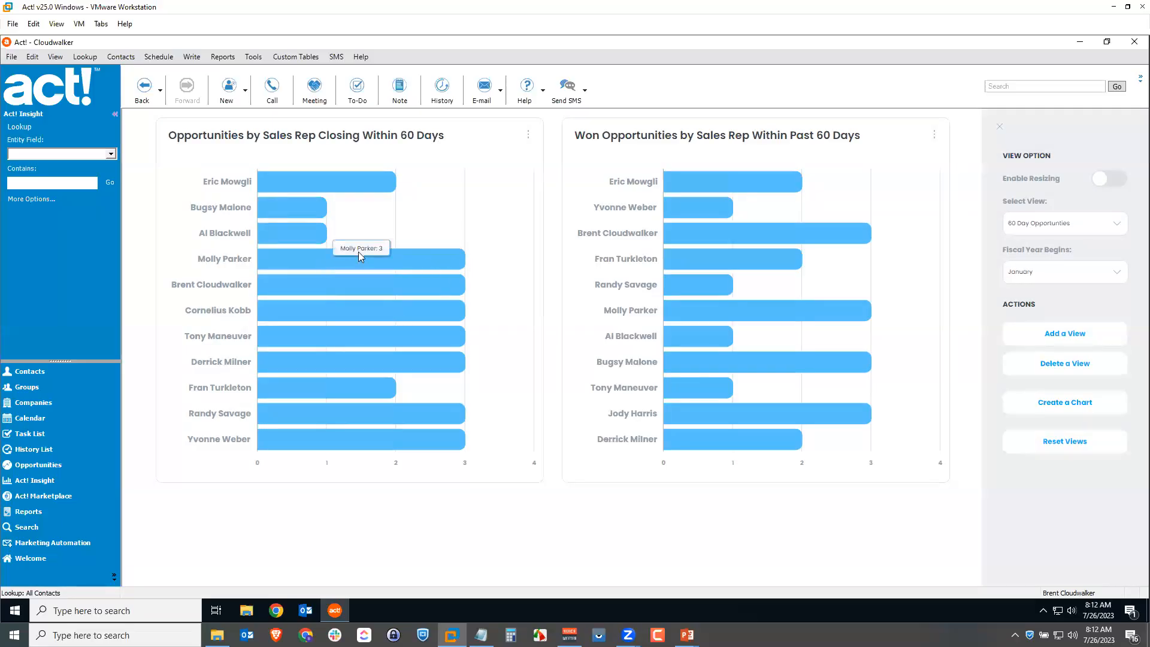
click(308, 260)
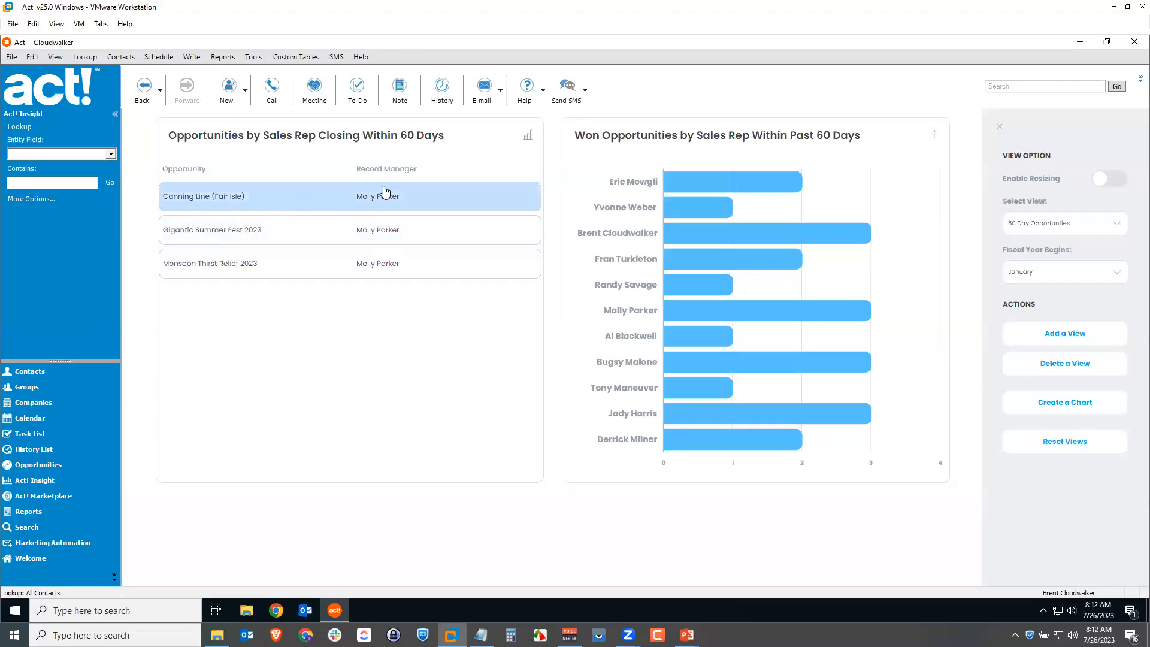
click(529, 142)
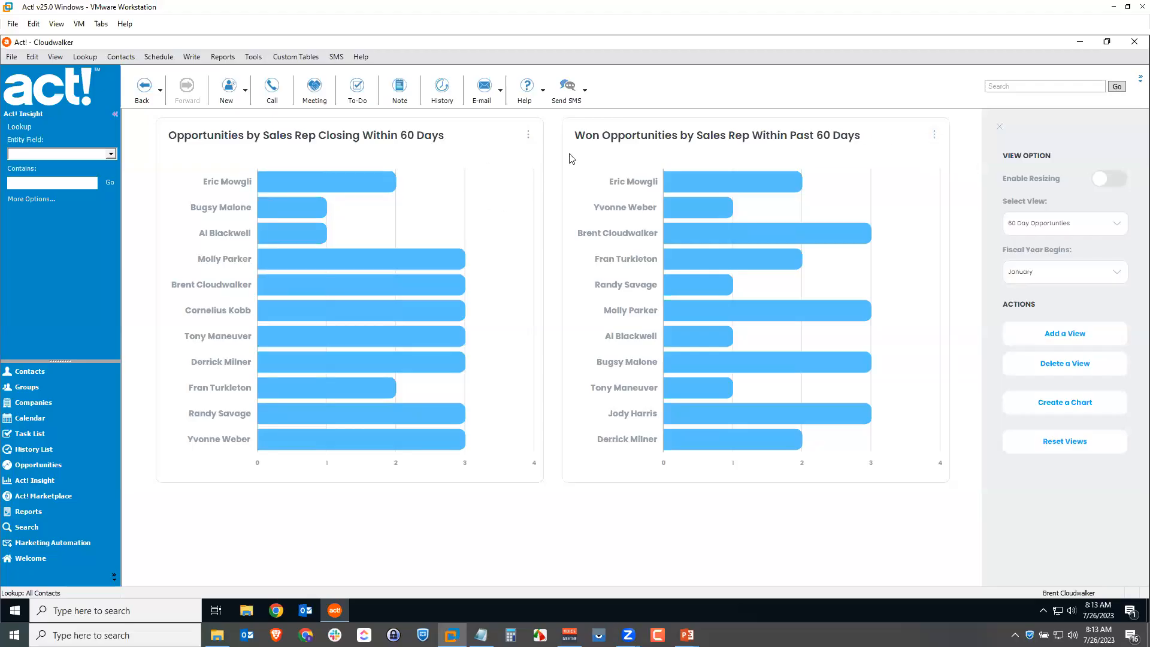
- Review the query criteria of the Won Opportunities by Sales Rep Within Past 60 Days chart without saving, and close the view options
click(934, 135)
click(611, 299)
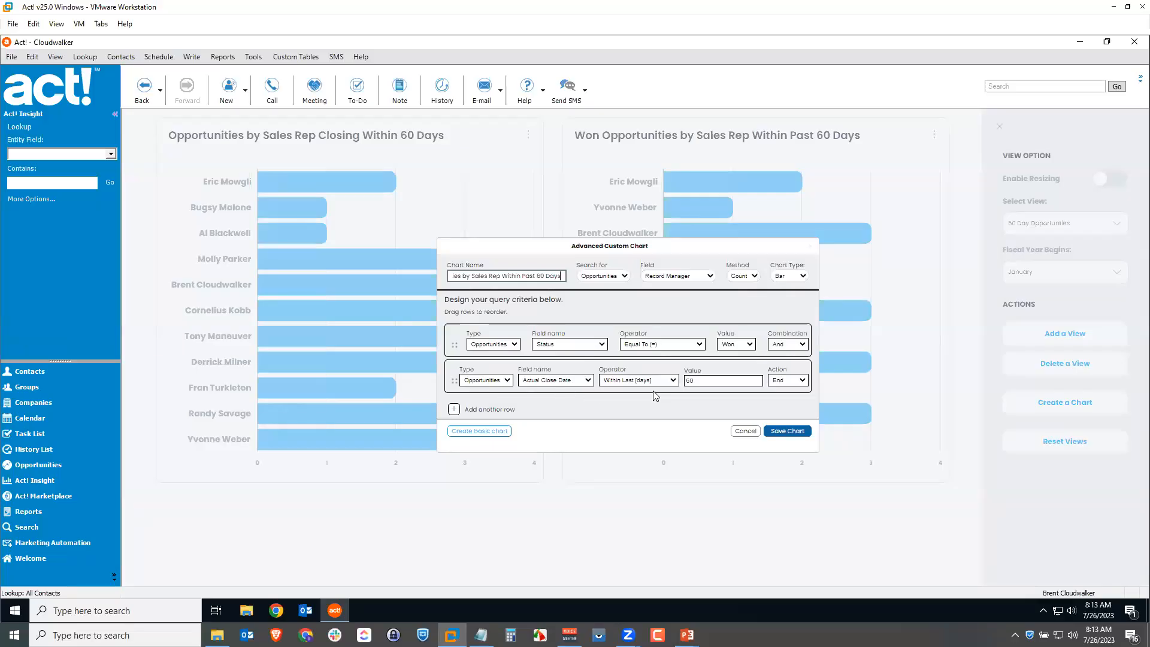
click(745, 431)
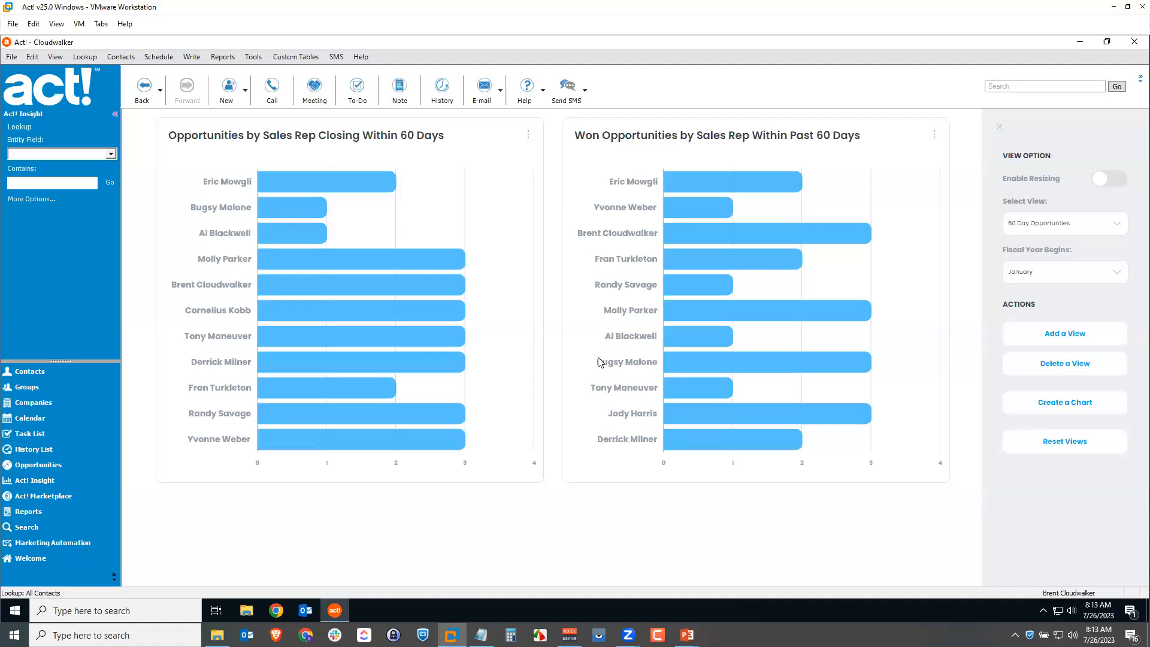
click(1000, 125)
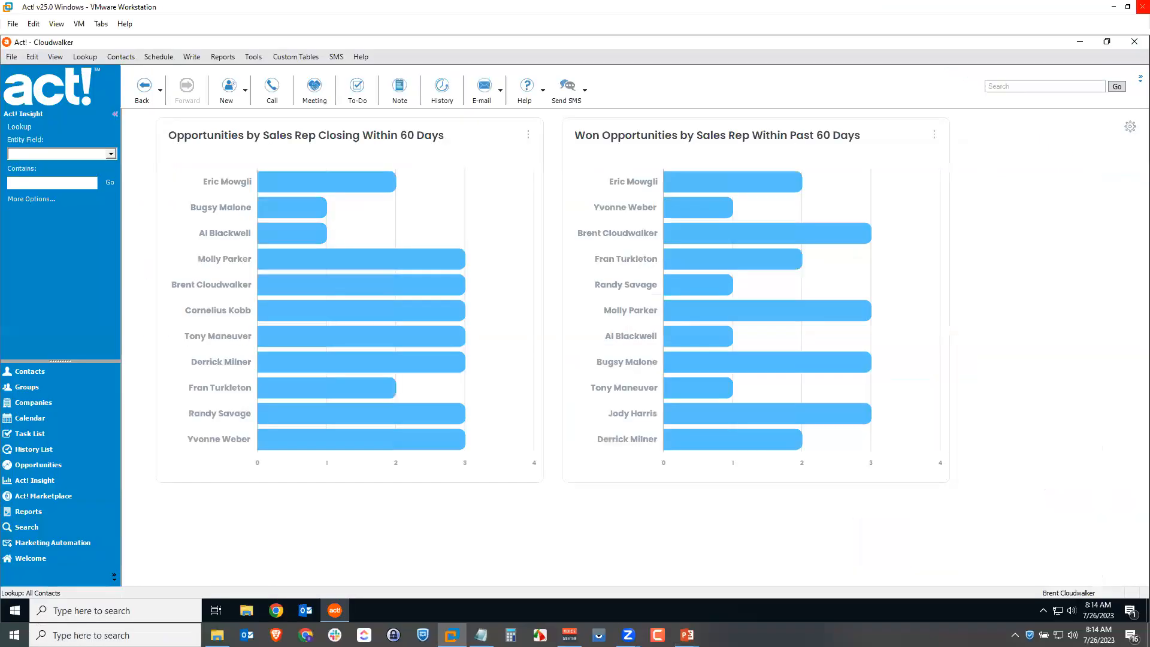
- Return to the contact detail view and open the Manage Users list to see the database users and their security roles
click(38, 374)
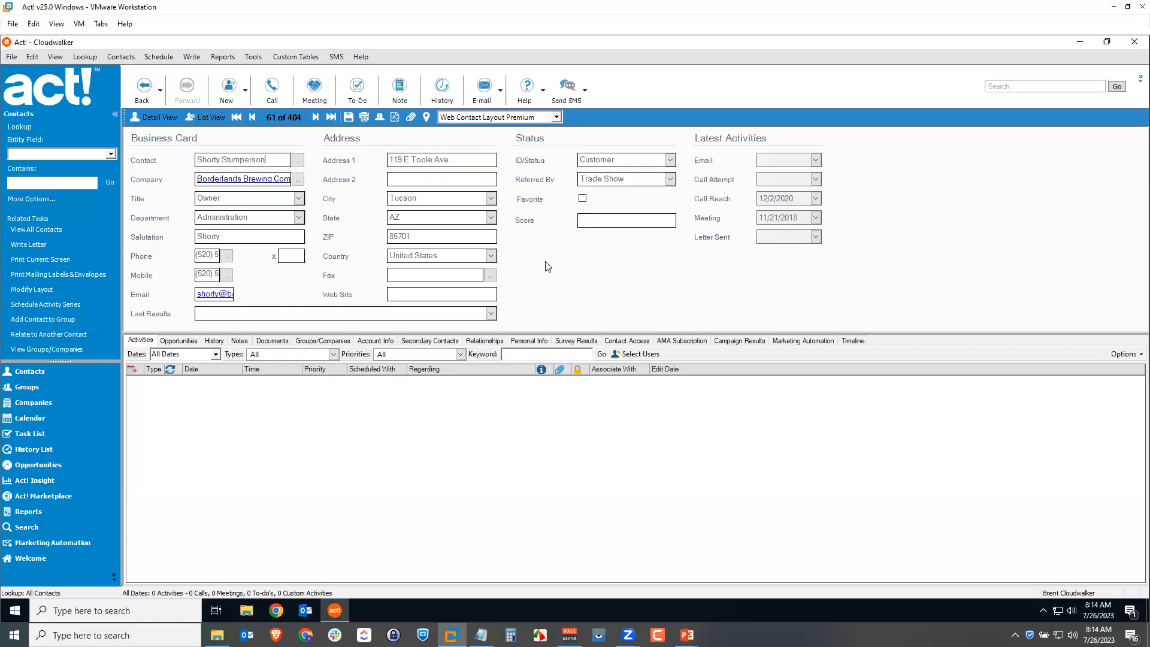
click(252, 58)
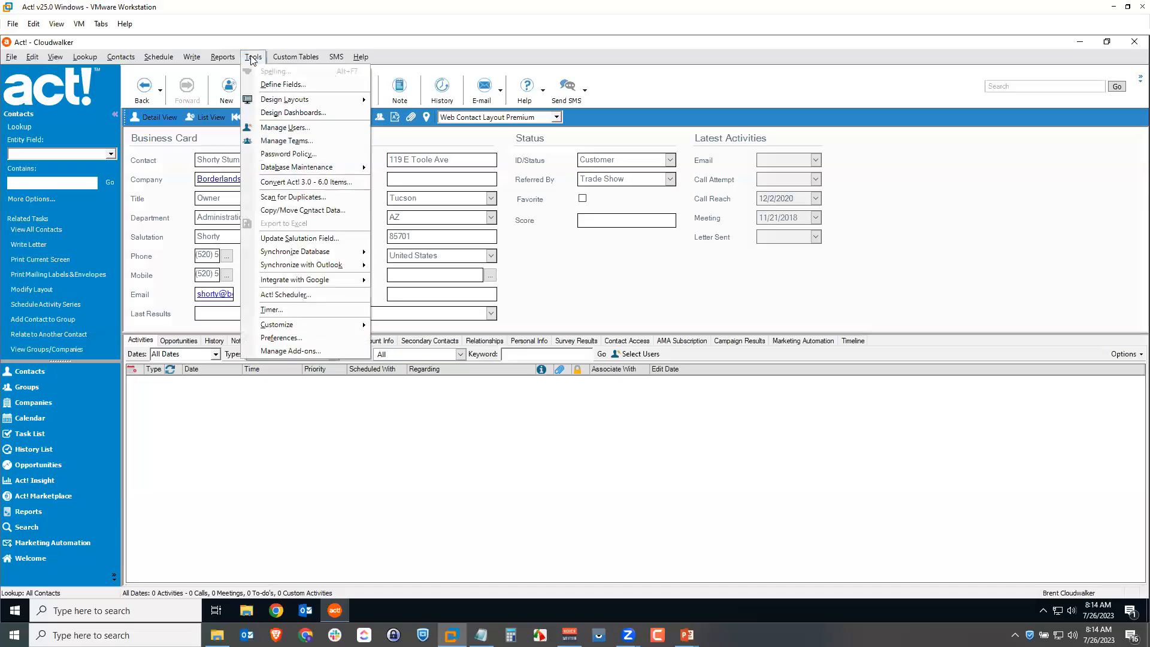
click(286, 128)
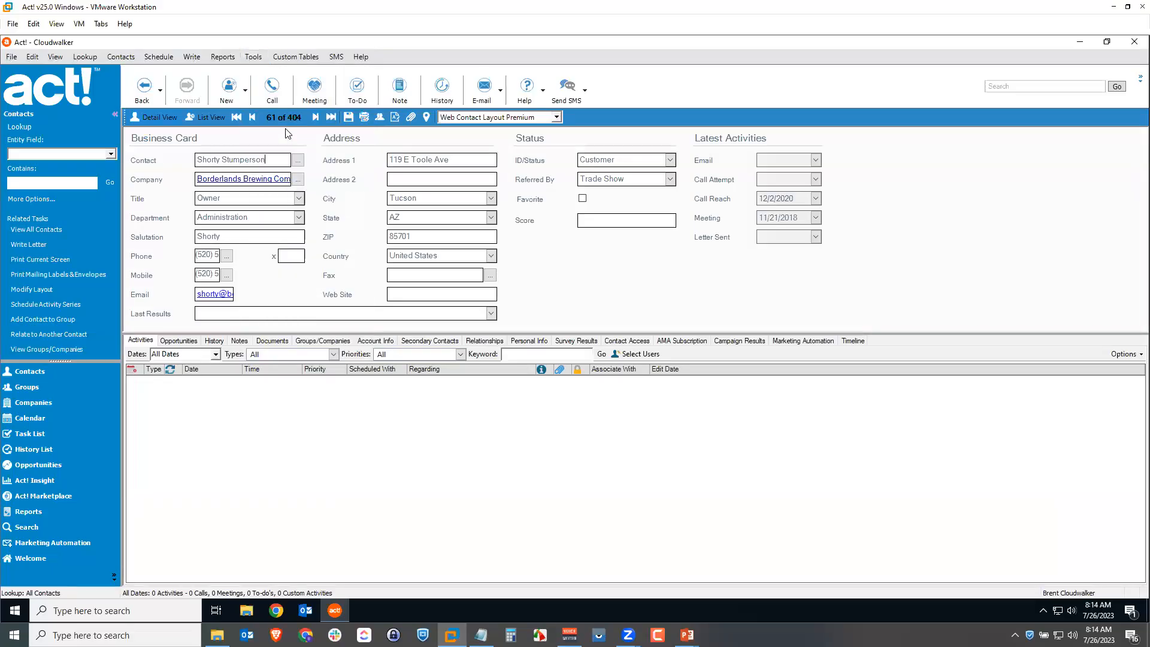
drag(481, 184, 494, 174)
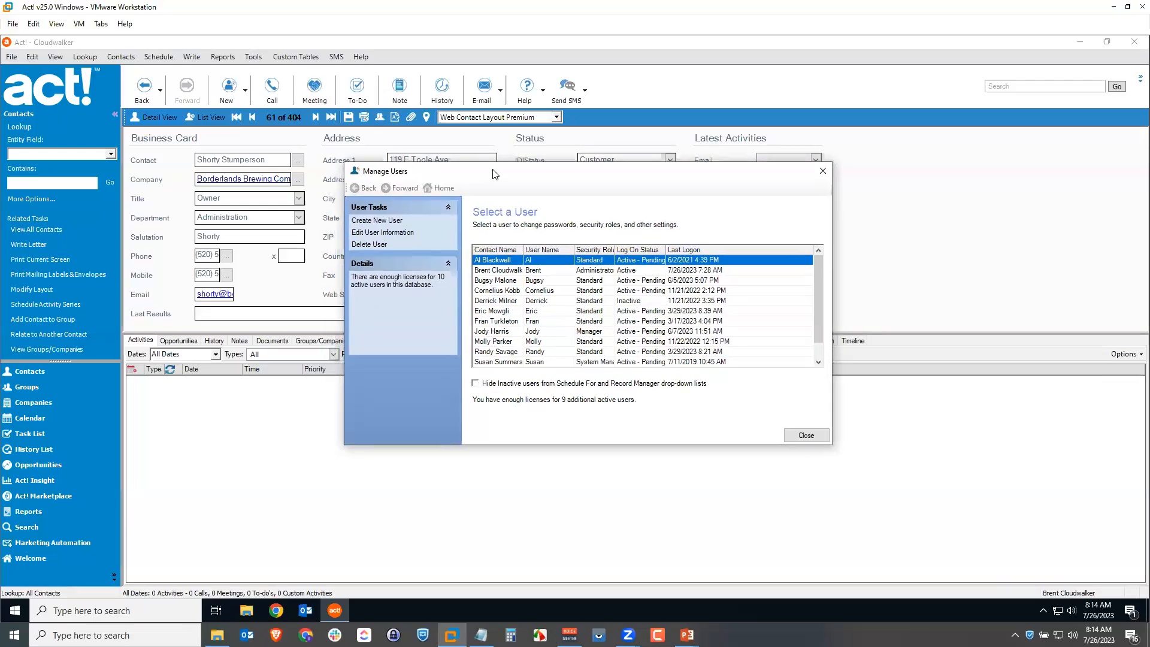
- Start a new user who is not in the database, enter the contact's full name, and reduce the user name to the first name
click(382, 221)
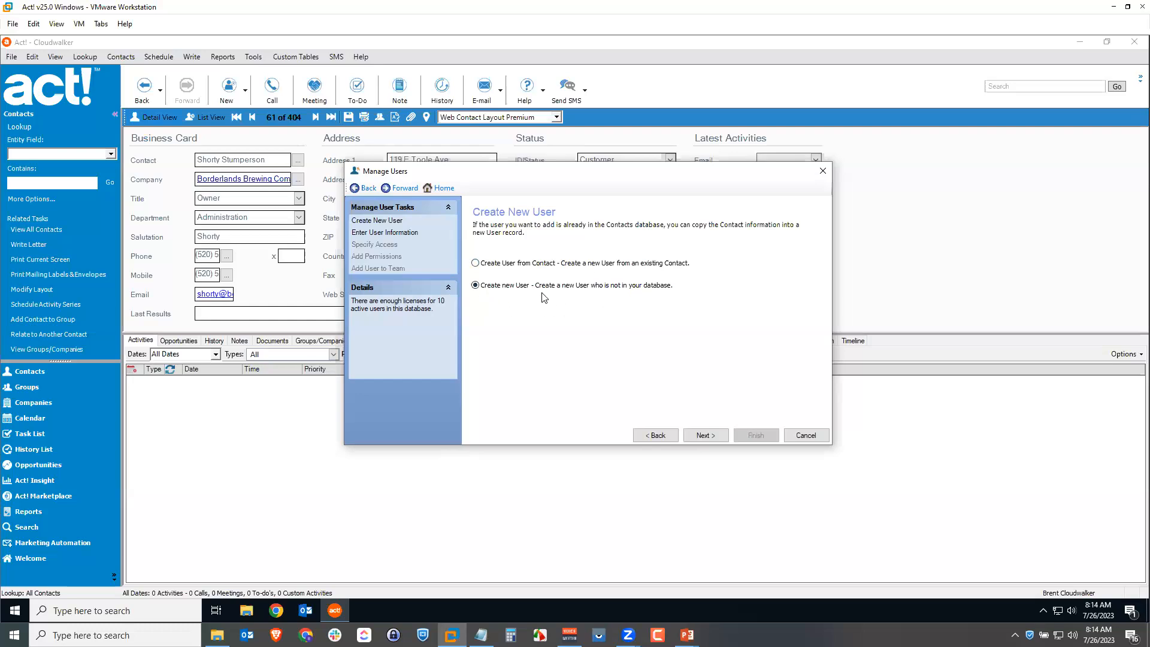
click(706, 434)
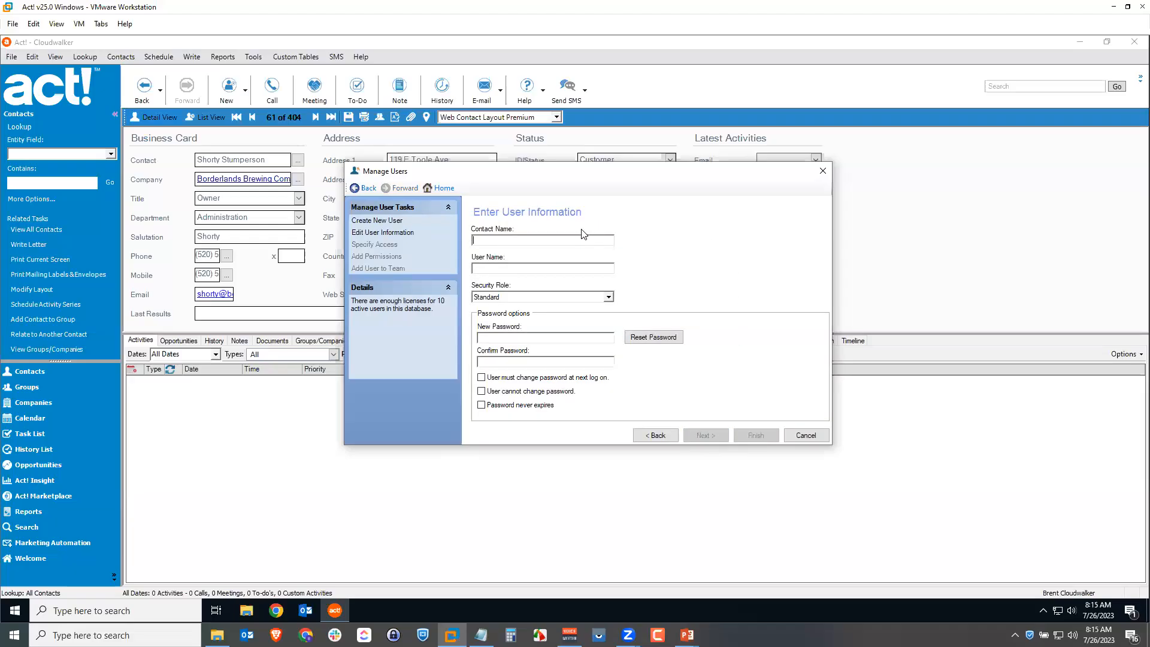
text(Wilma Dearing)
click(533, 268)
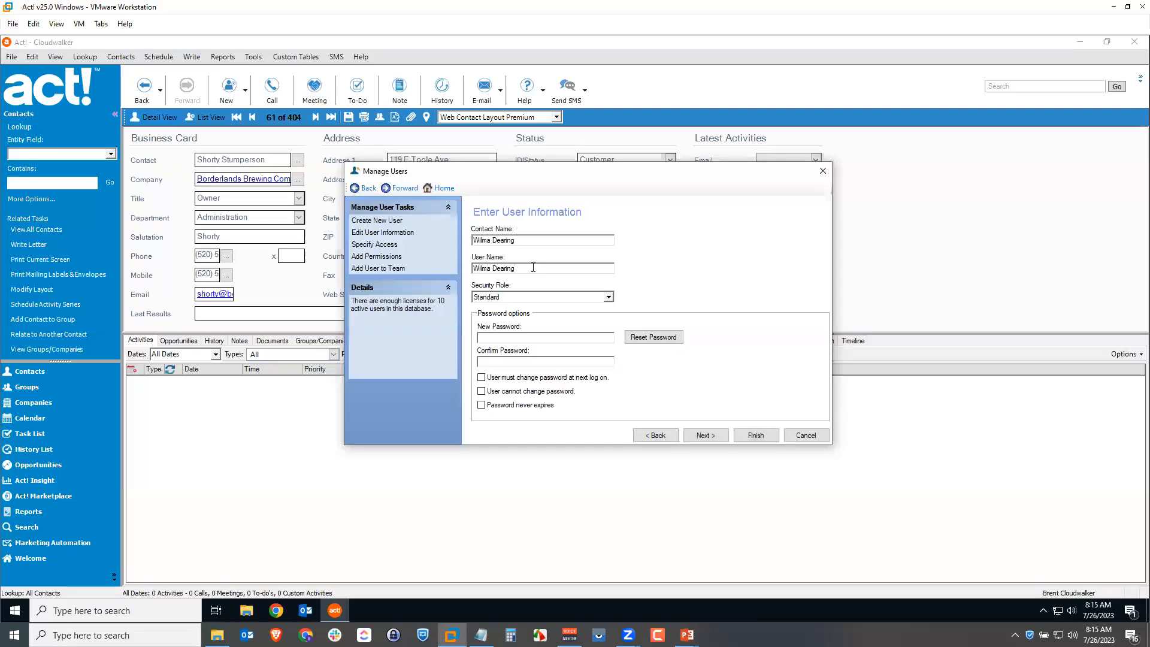
double_click(491, 269)
key(BackSpace)
- Review the available security roles and assign the new user the Standard role
click(513, 297)
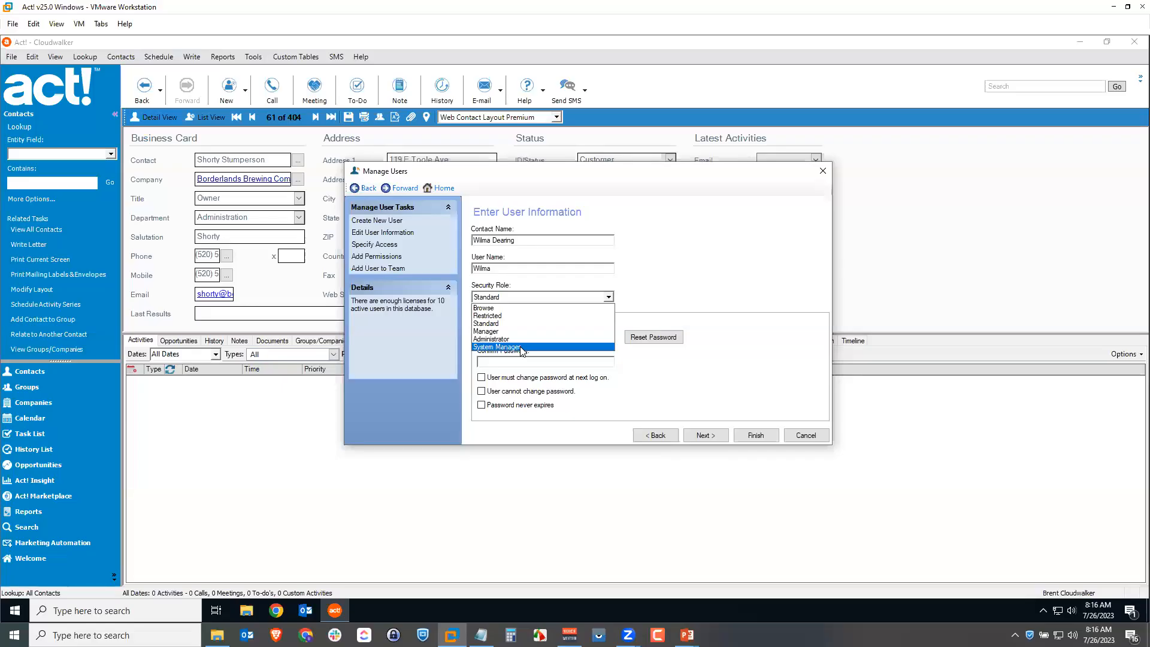
click(497, 315)
click(508, 299)
click(502, 313)
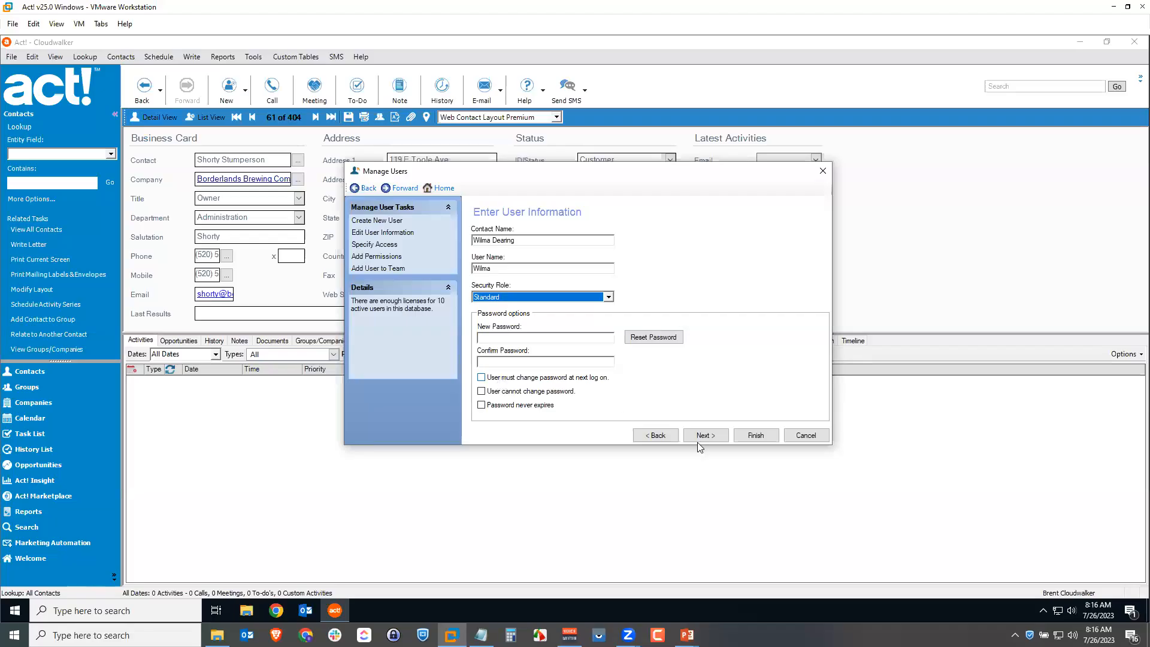
click(713, 436)
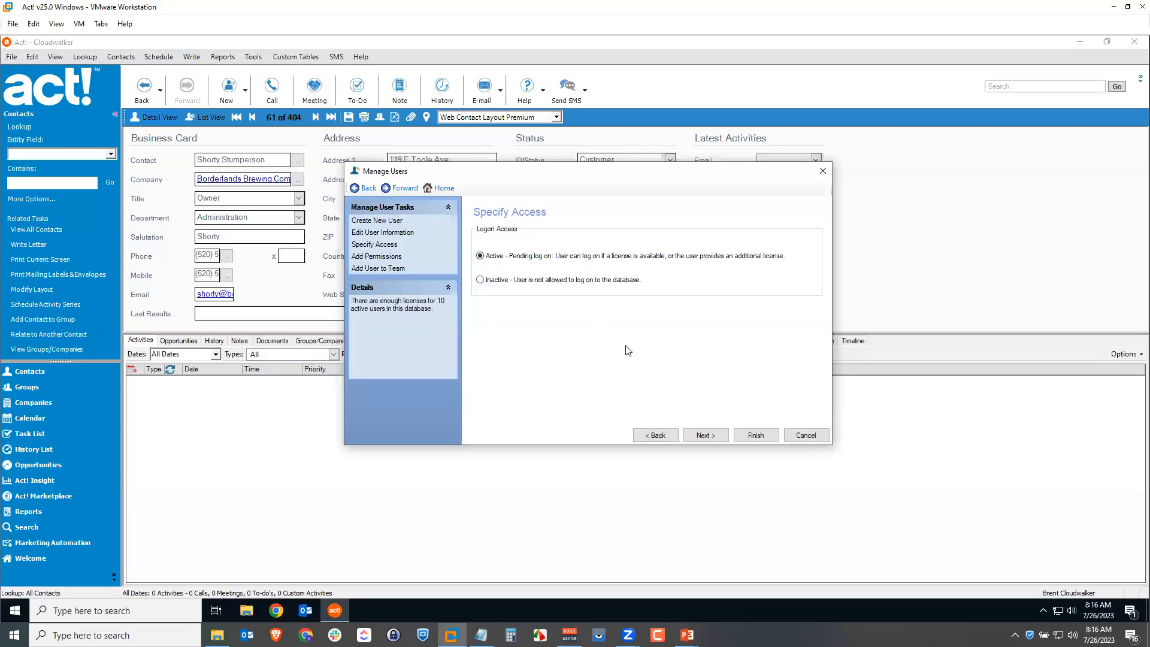
- Keep the new user's logon access active and add the Remote Administration permission
click(707, 433)
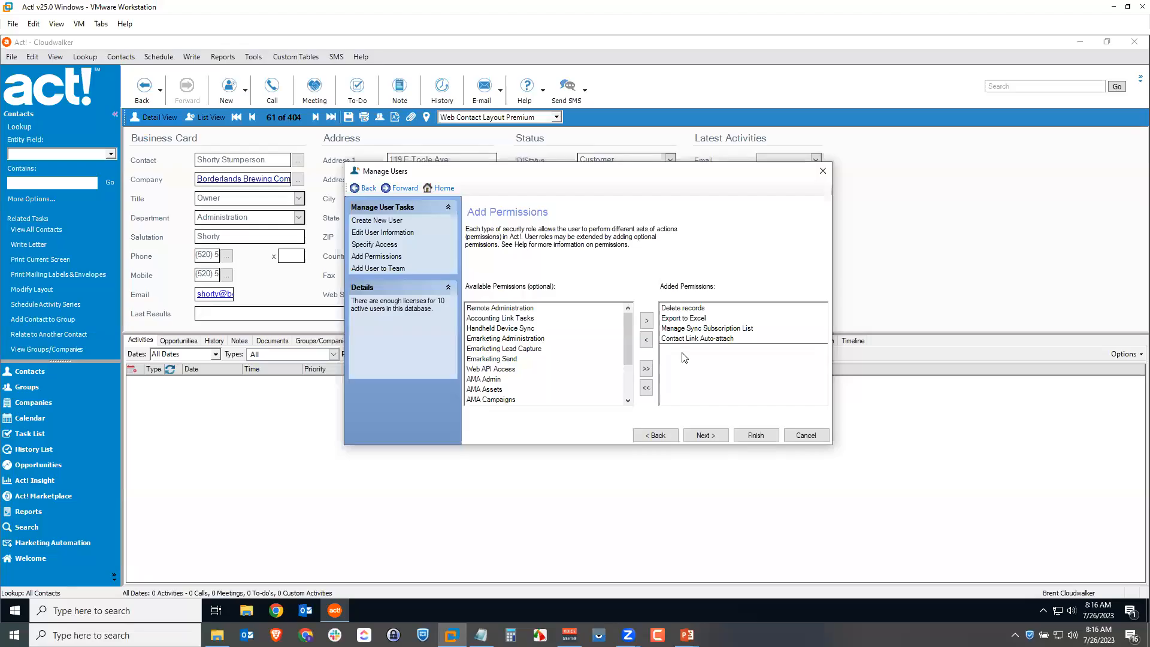
click(531, 309)
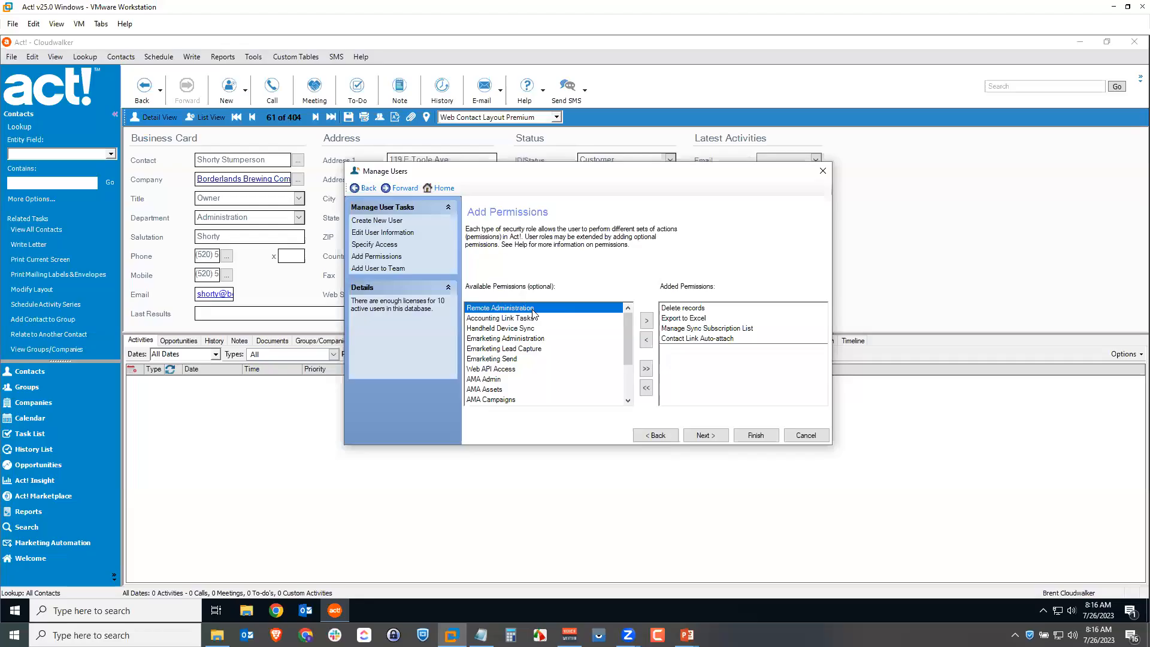
click(646, 321)
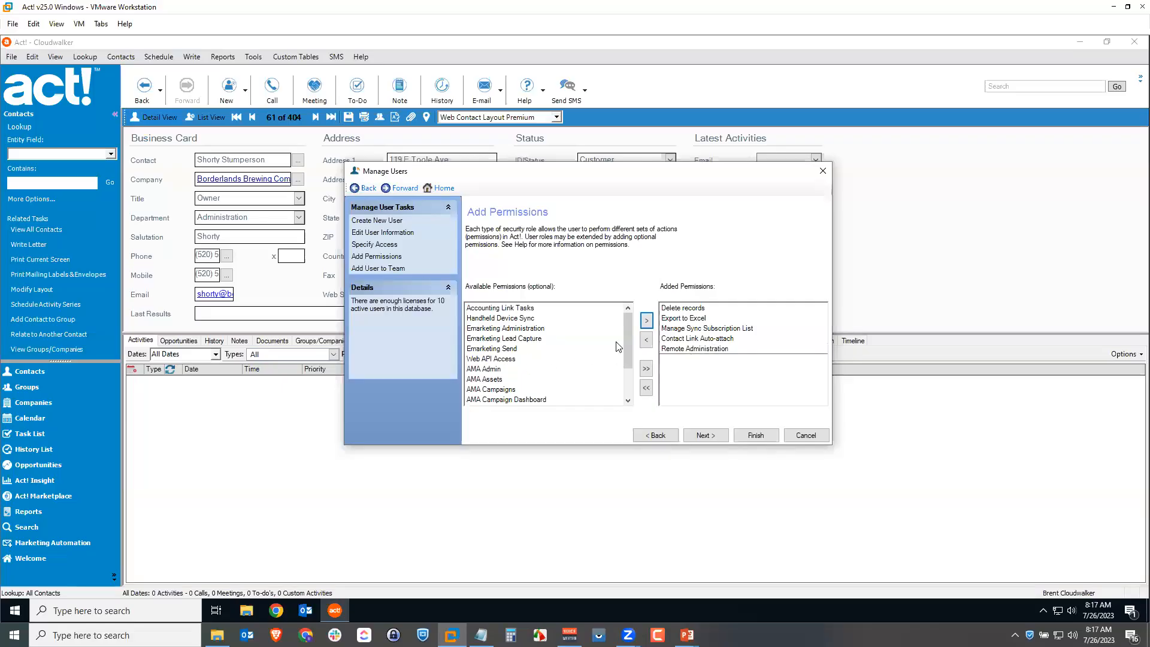
mouse_move(627, 339)
mouse_down()
mouse_move(627, 363)
mouse_move(627, 337)
mouse_up()
mouse_move(625, 336)
mouse_down()
mouse_move(621, 367)
mouse_move(622, 317)
mouse_up()
click(715, 434)
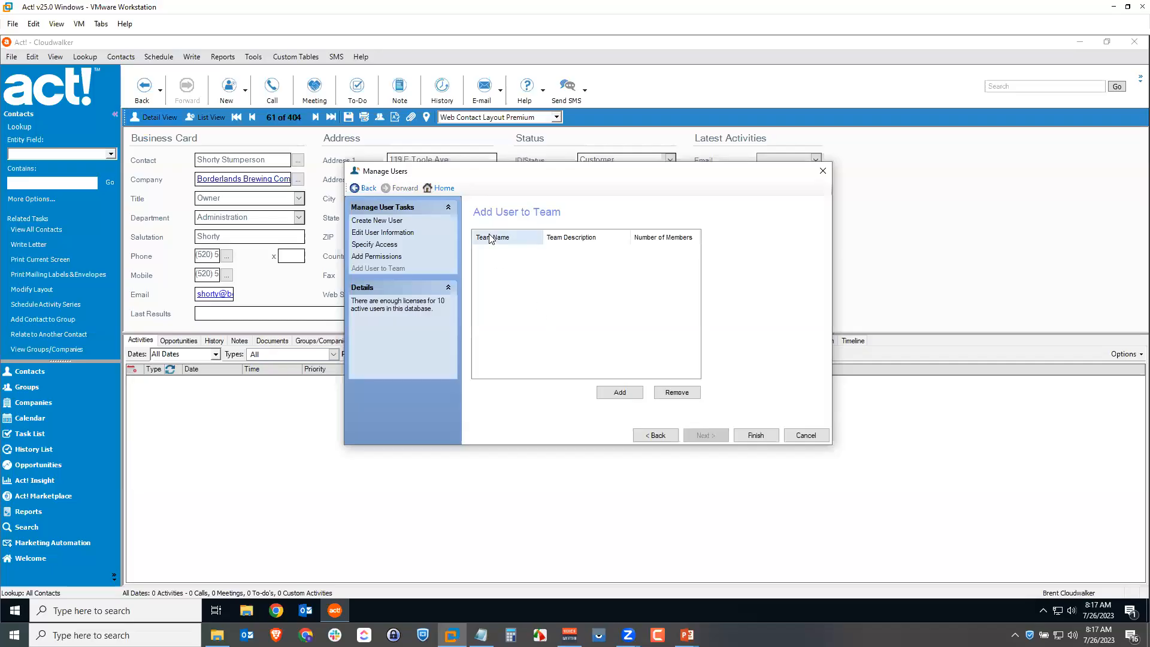
- Add the new user to the USA Northeast team, discard the whole user setup, and close Manage Users
click(619, 392)
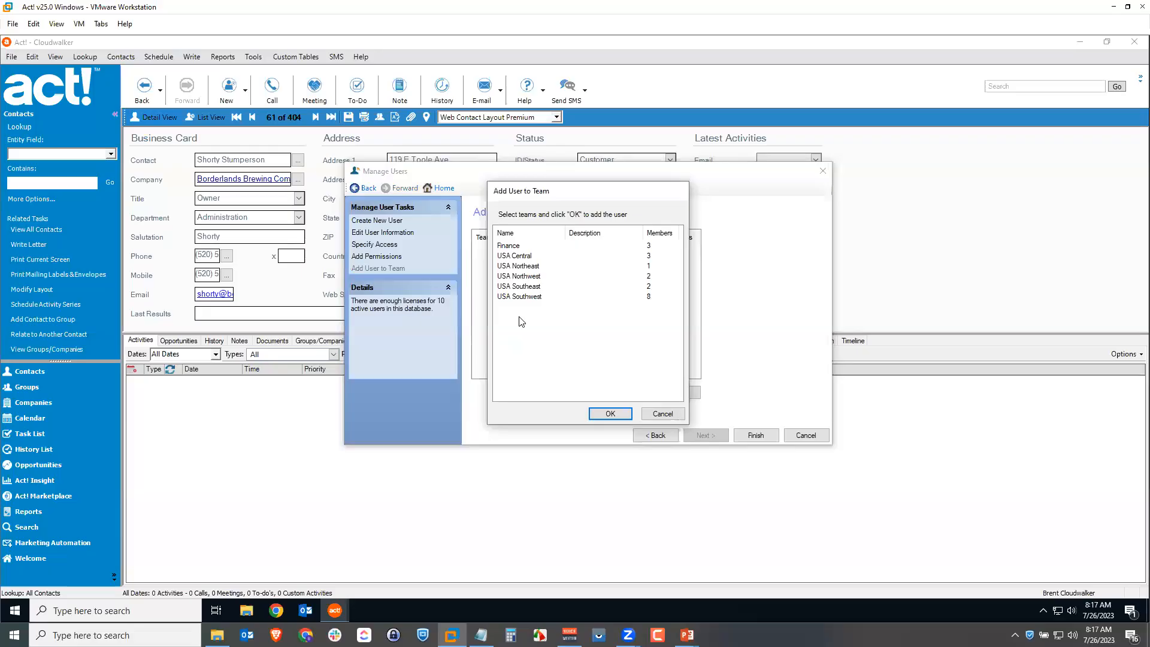
click(527, 267)
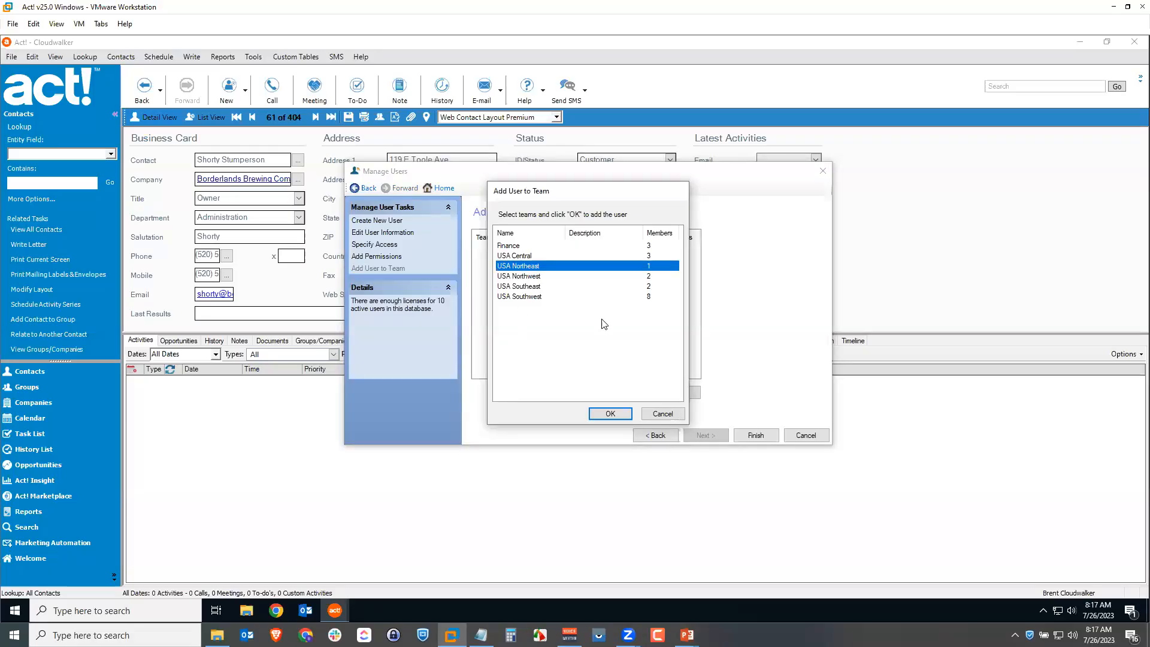
click(611, 413)
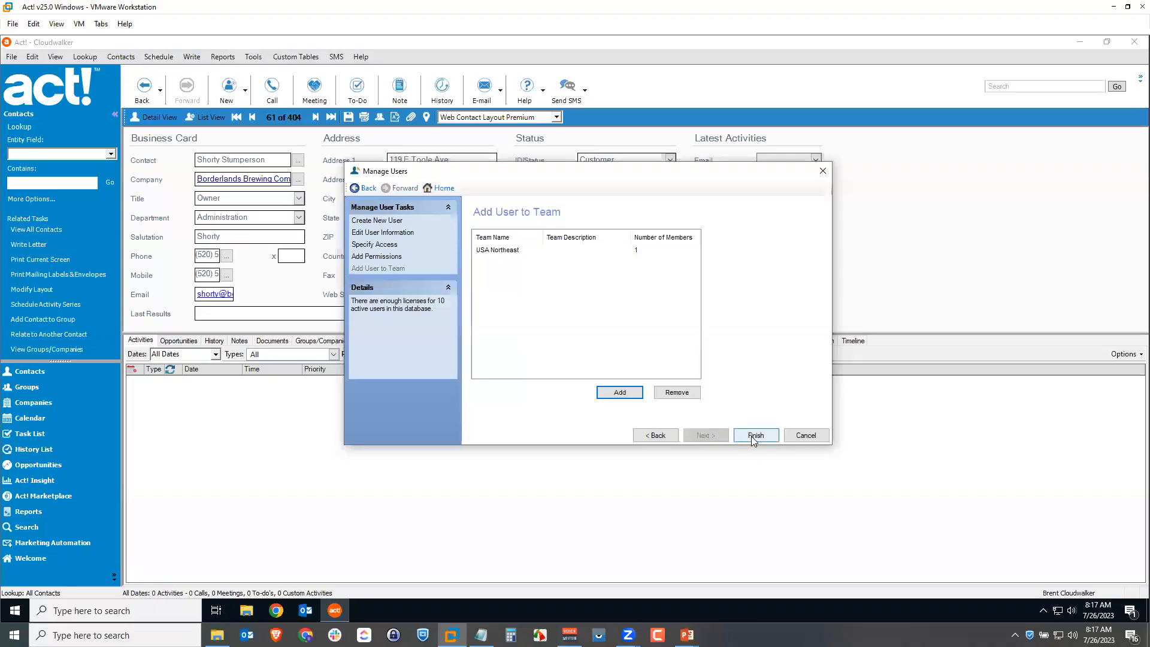
click(806, 436)
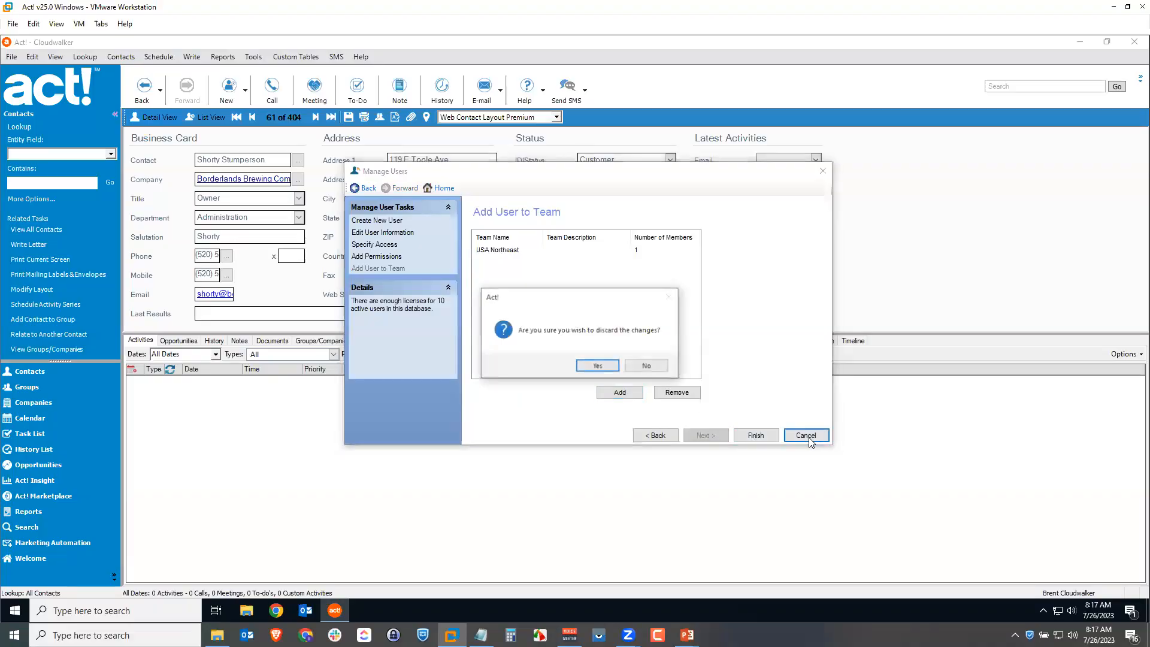
click(598, 366)
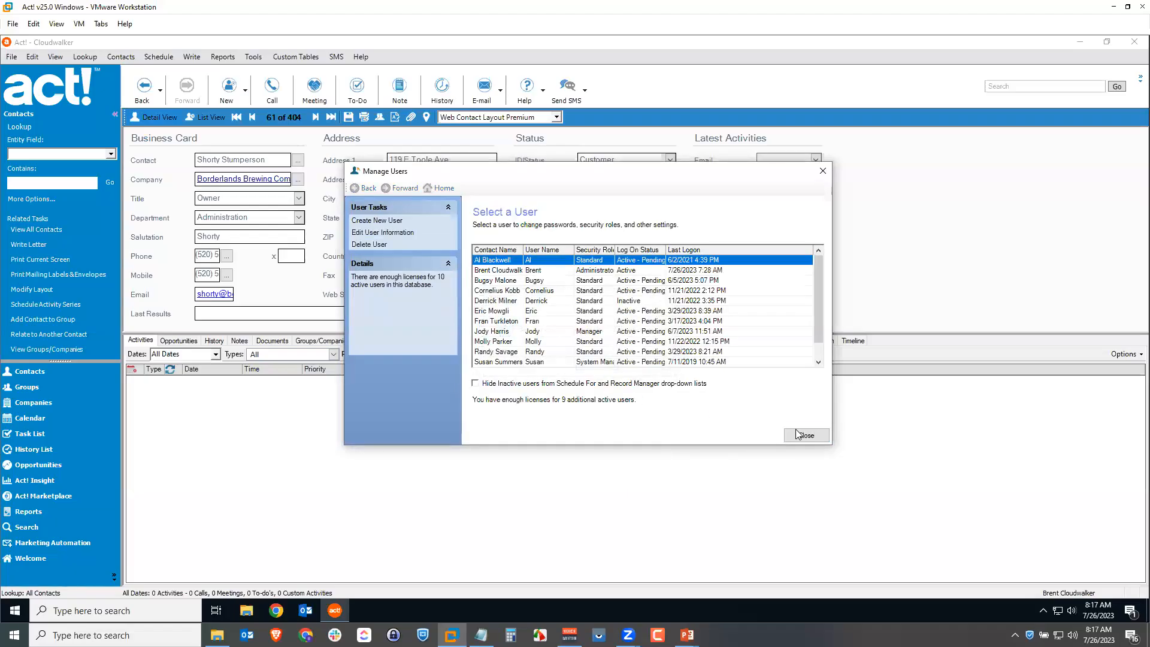
key(Return)
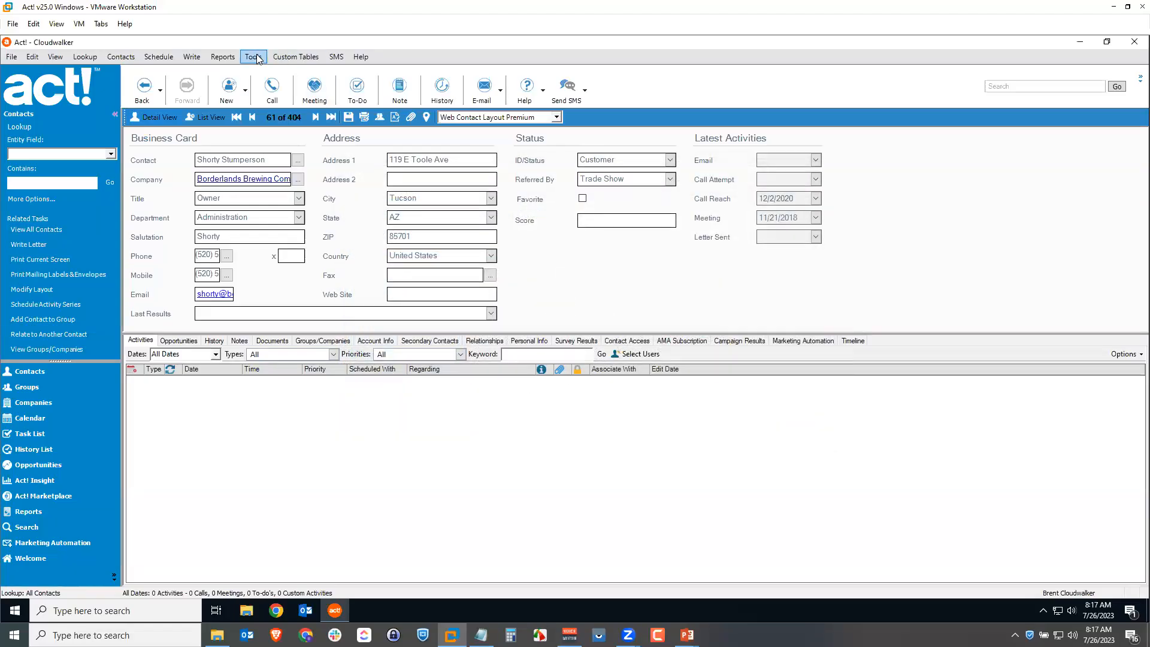
- Open Manage Teams and look through the existing teams, from Finance and USA Central to USA Southwest
click(254, 58)
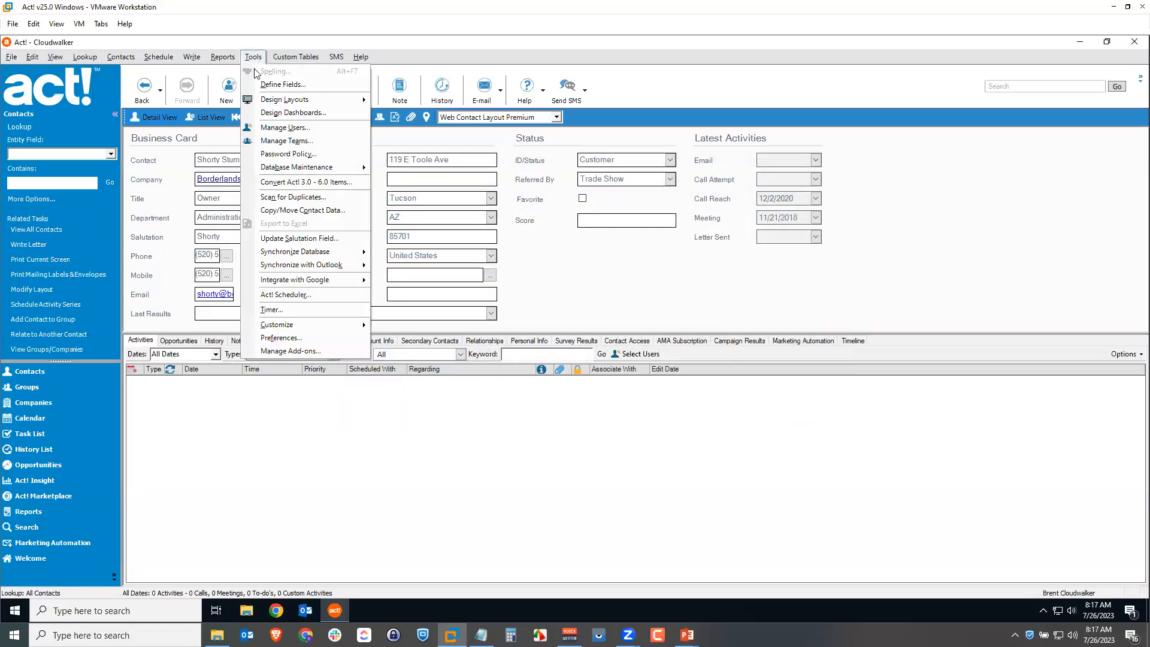
click(309, 140)
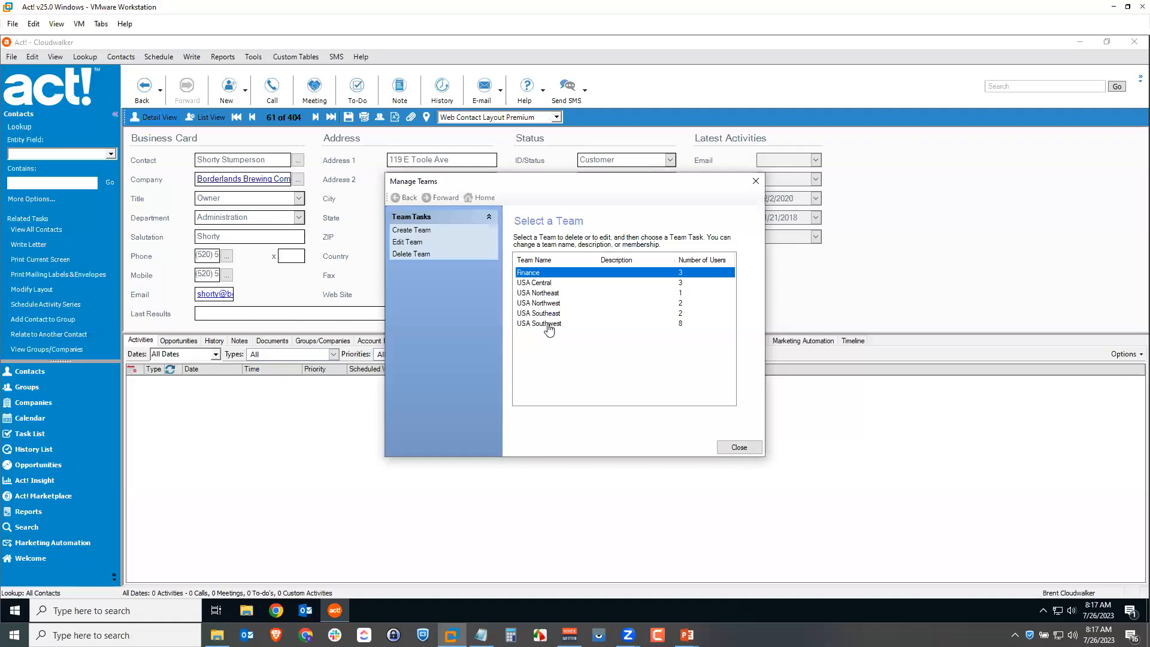
click(548, 284)
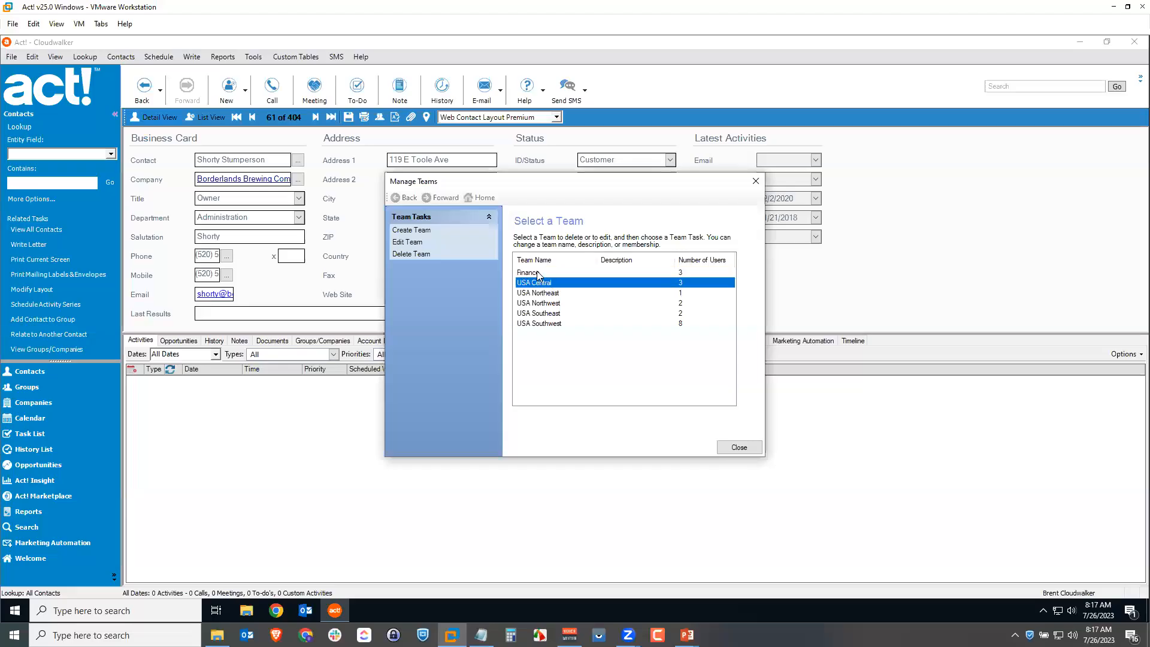
click(546, 273)
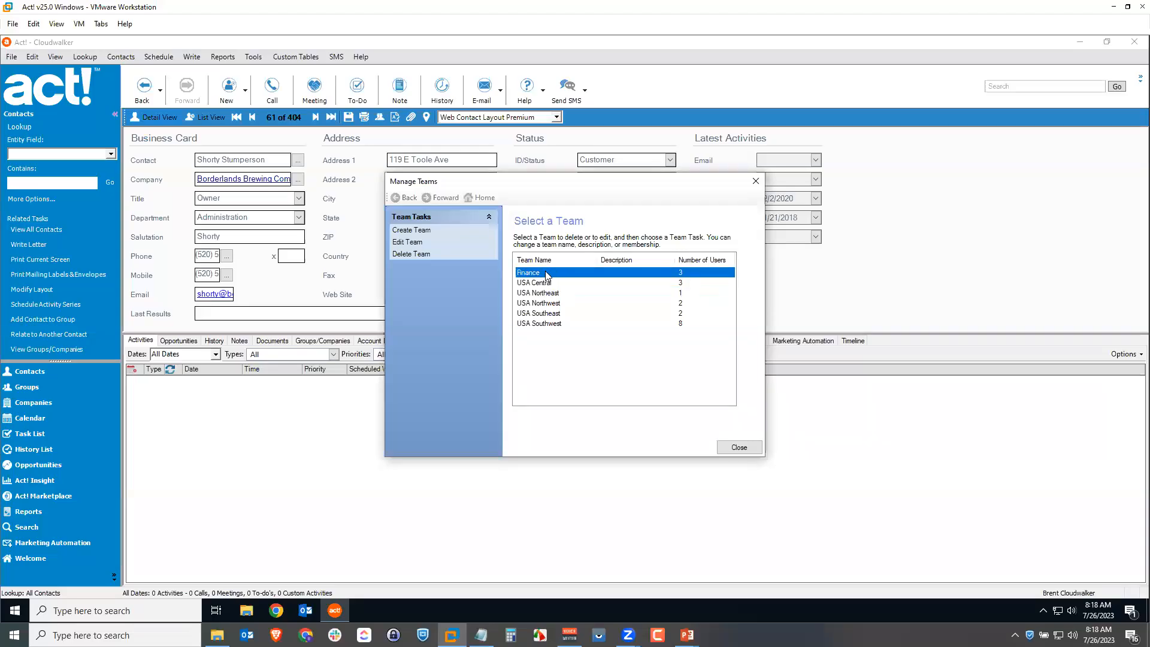
click(547, 285)
click(545, 303)
click(545, 313)
click(549, 326)
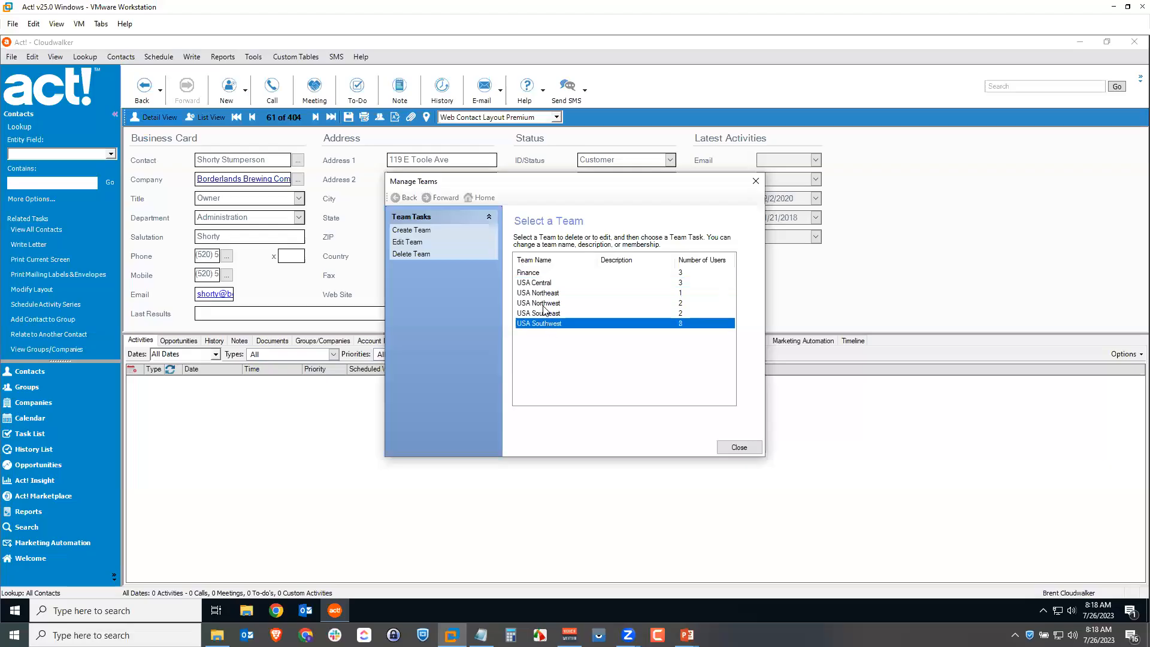
- Draft a new team named HR with two users as members, discard it, and close Manage Teams
click(421, 234)
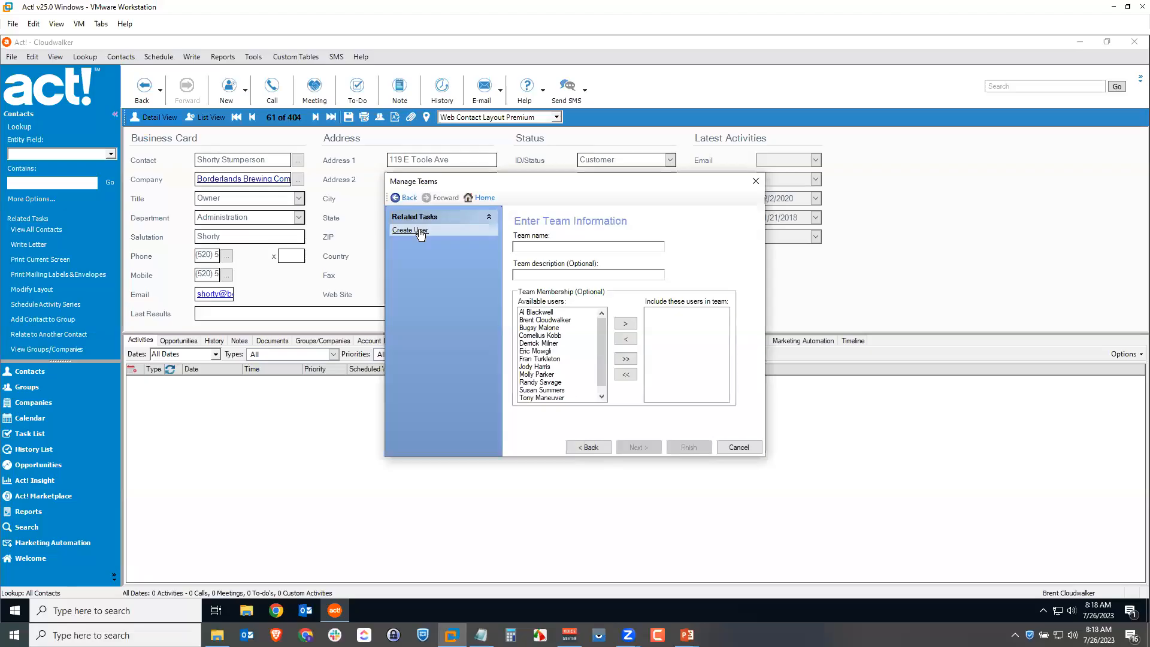
click(541, 247)
text(HR)
click(551, 344)
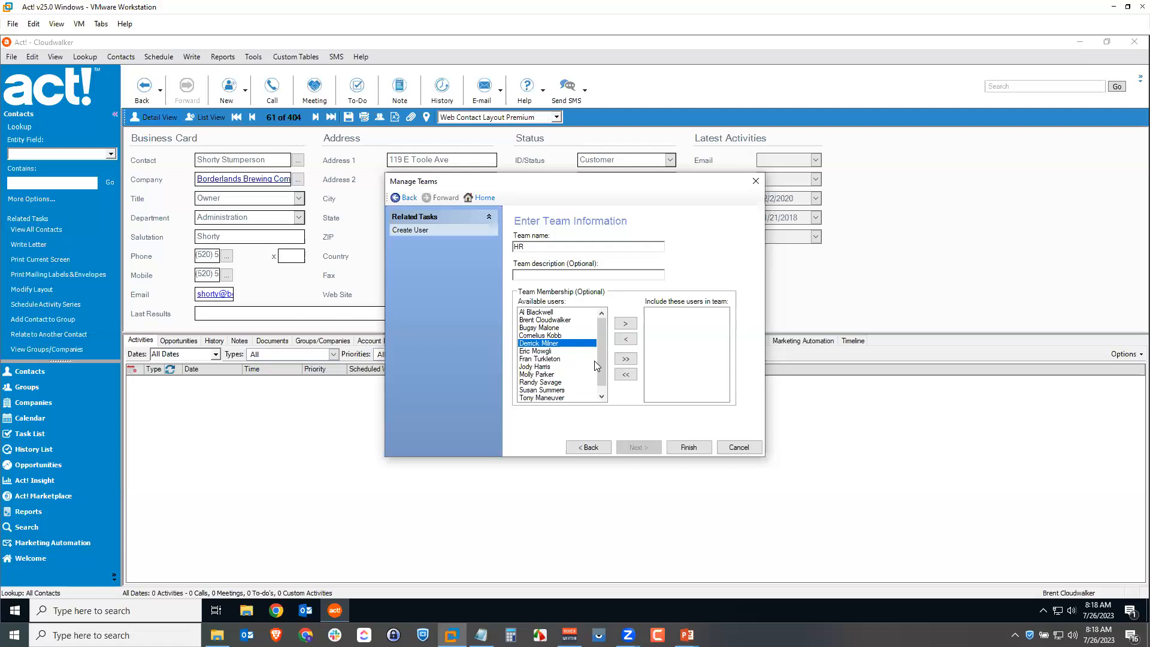
click(624, 324)
click(552, 360)
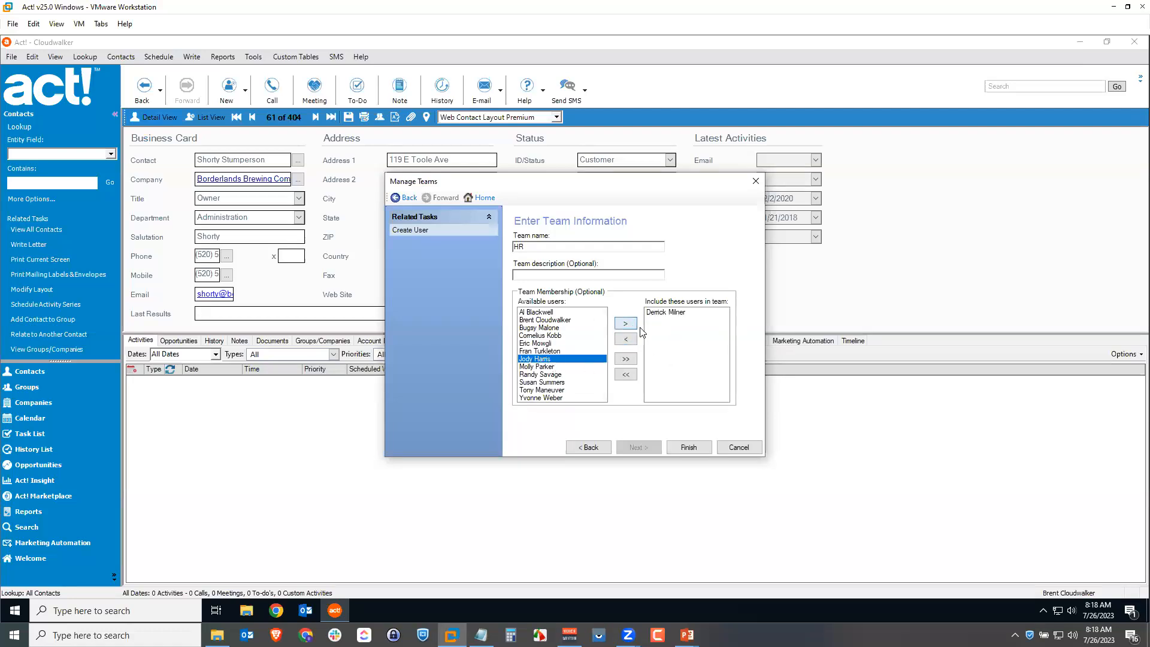
click(624, 323)
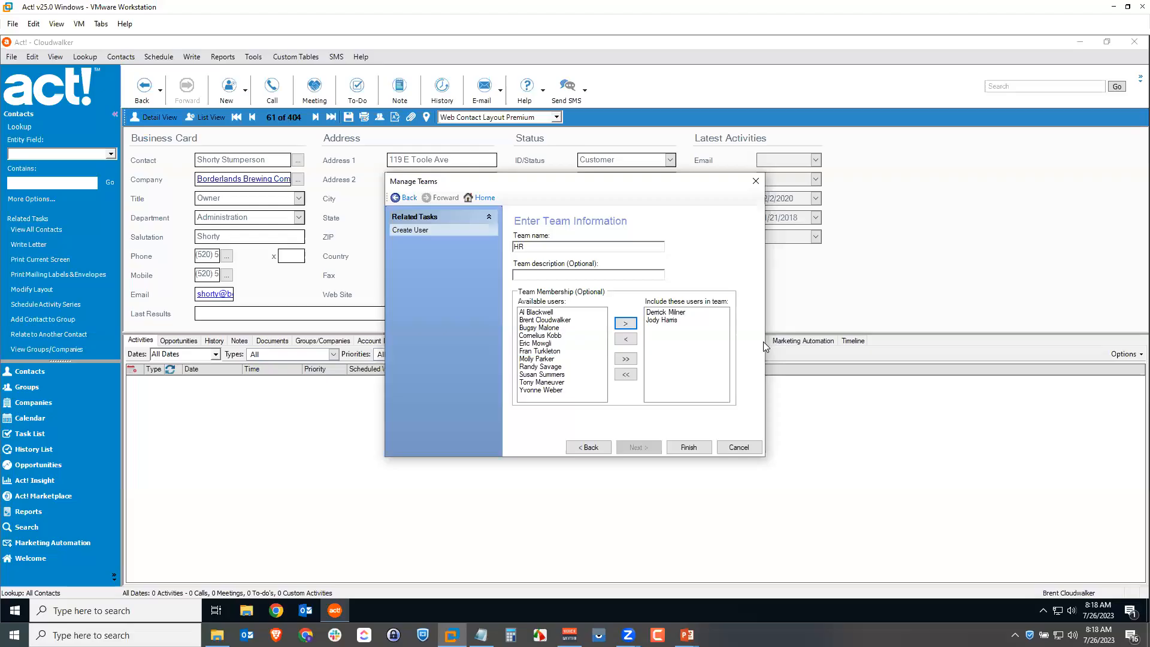
click(739, 448)
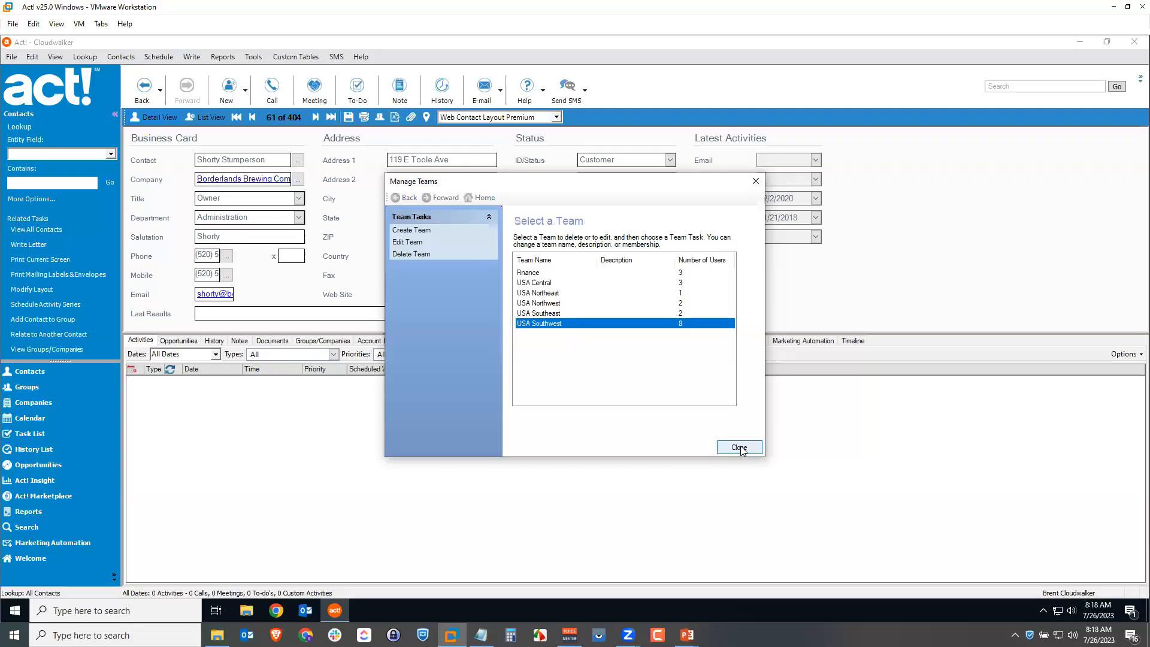
click(739, 448)
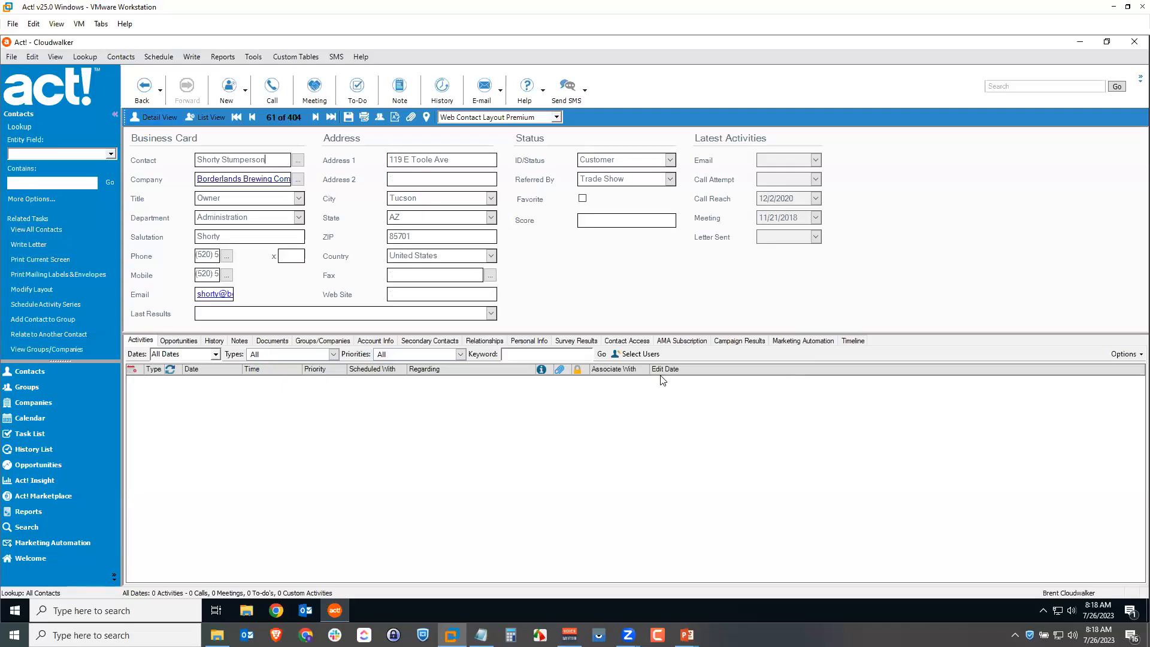
- Open the field security of the contact E-mail field and set its default permission to Read Only for all users
click(252, 56)
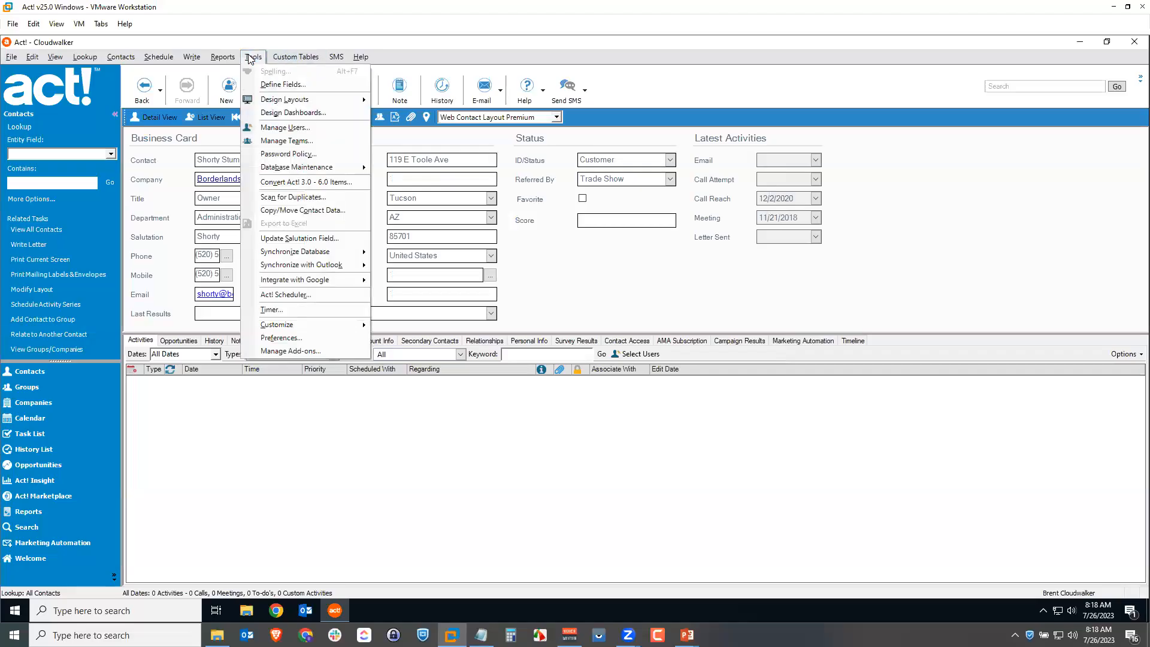
click(283, 86)
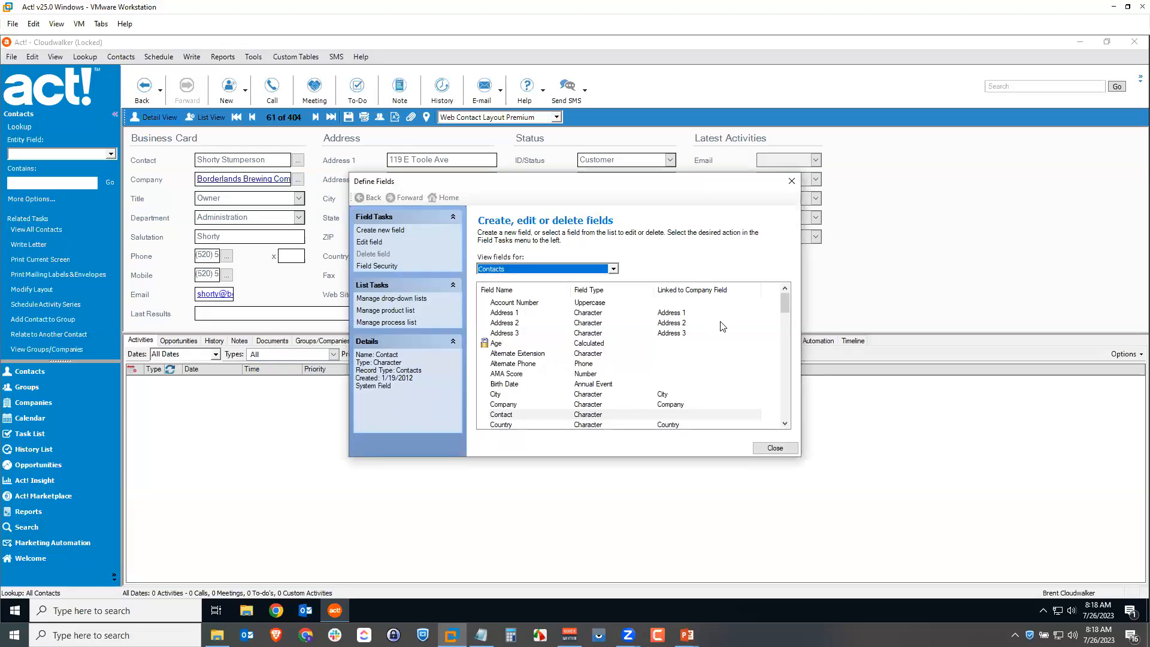
drag(780, 303, 782, 318)
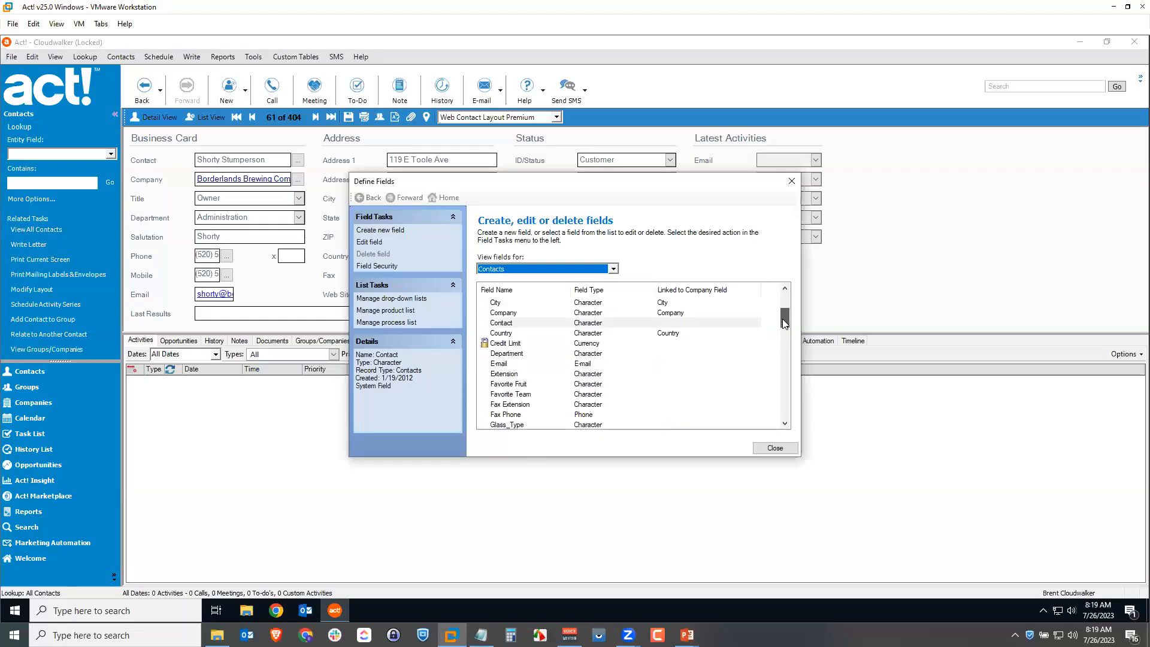
click(517, 365)
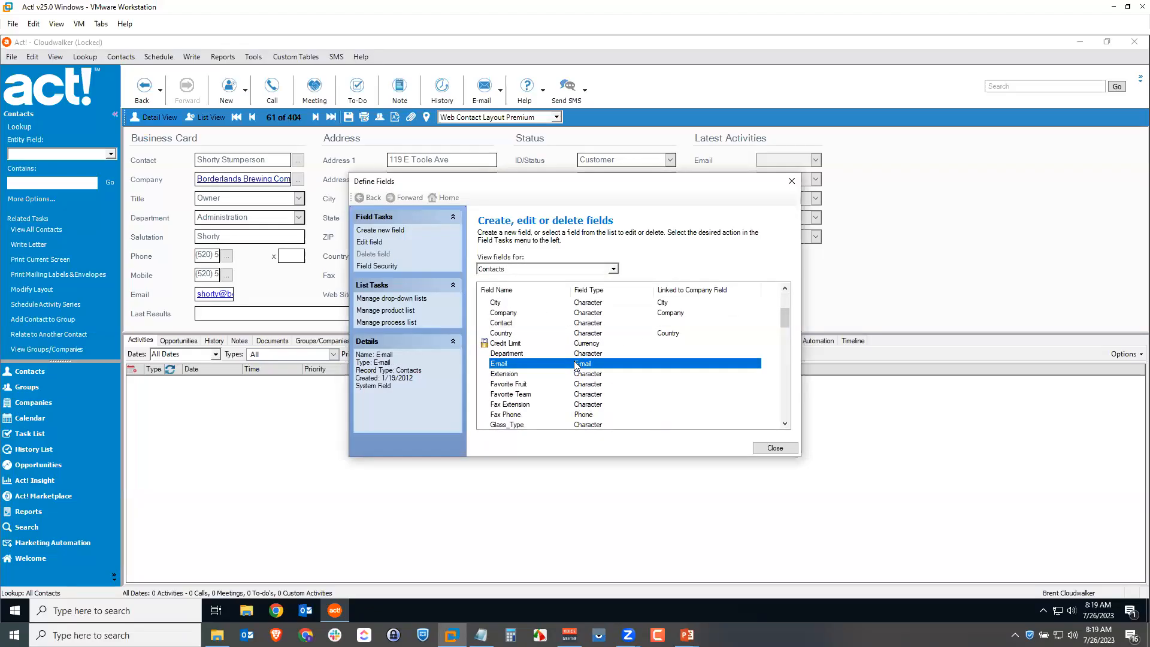
click(382, 265)
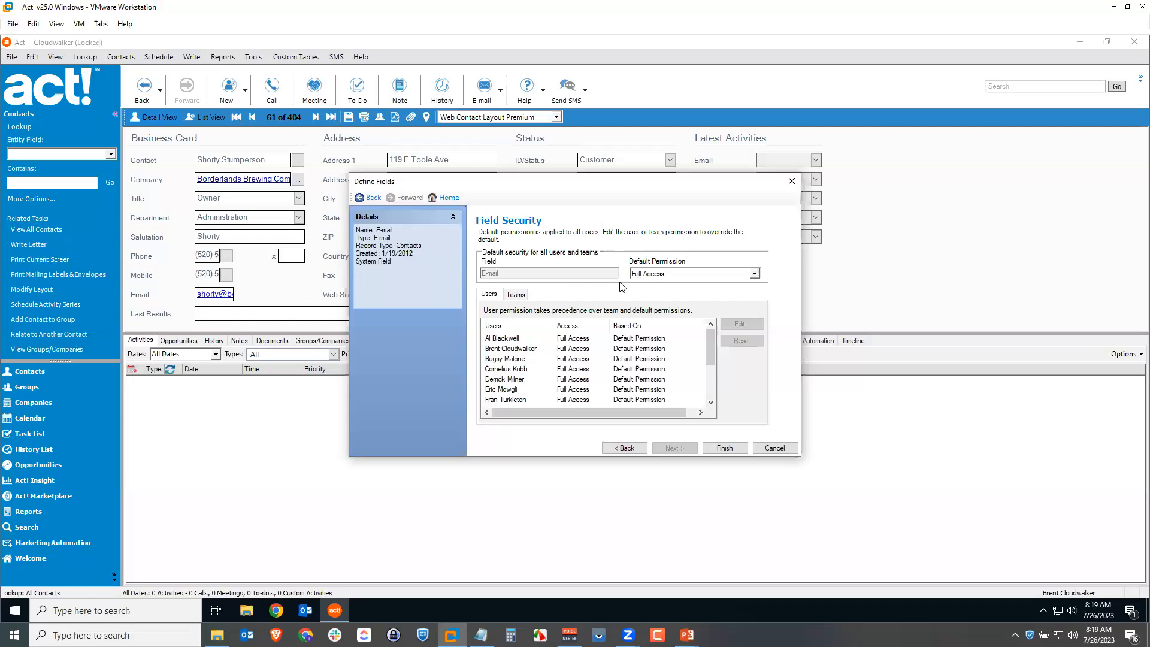
click(754, 273)
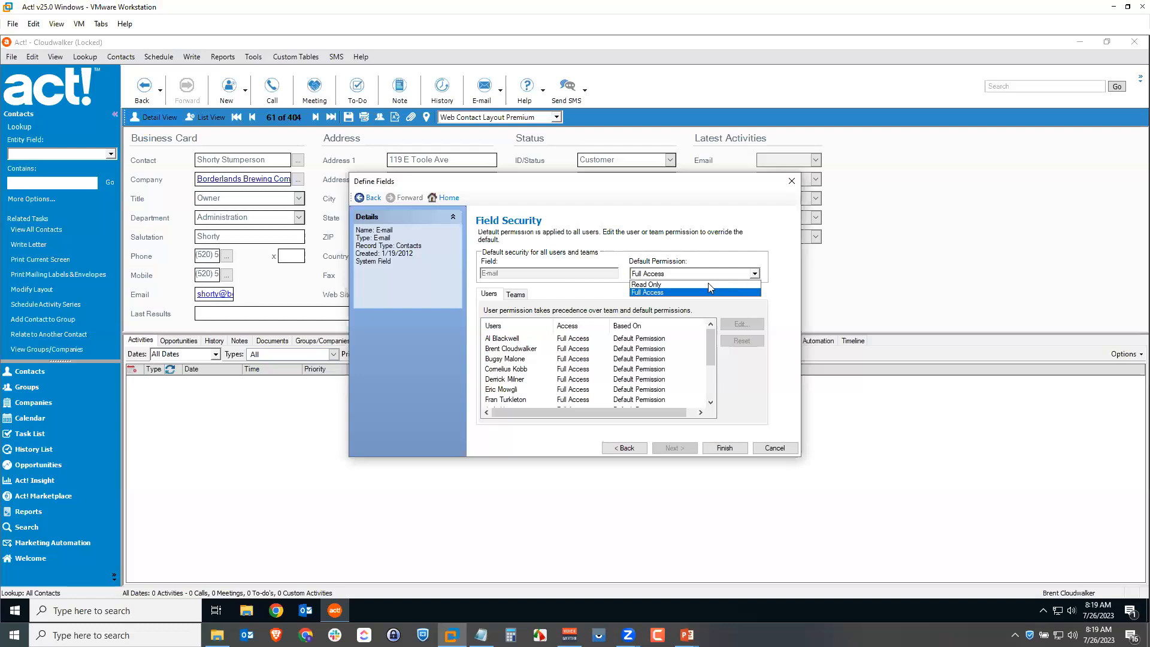
click(658, 290)
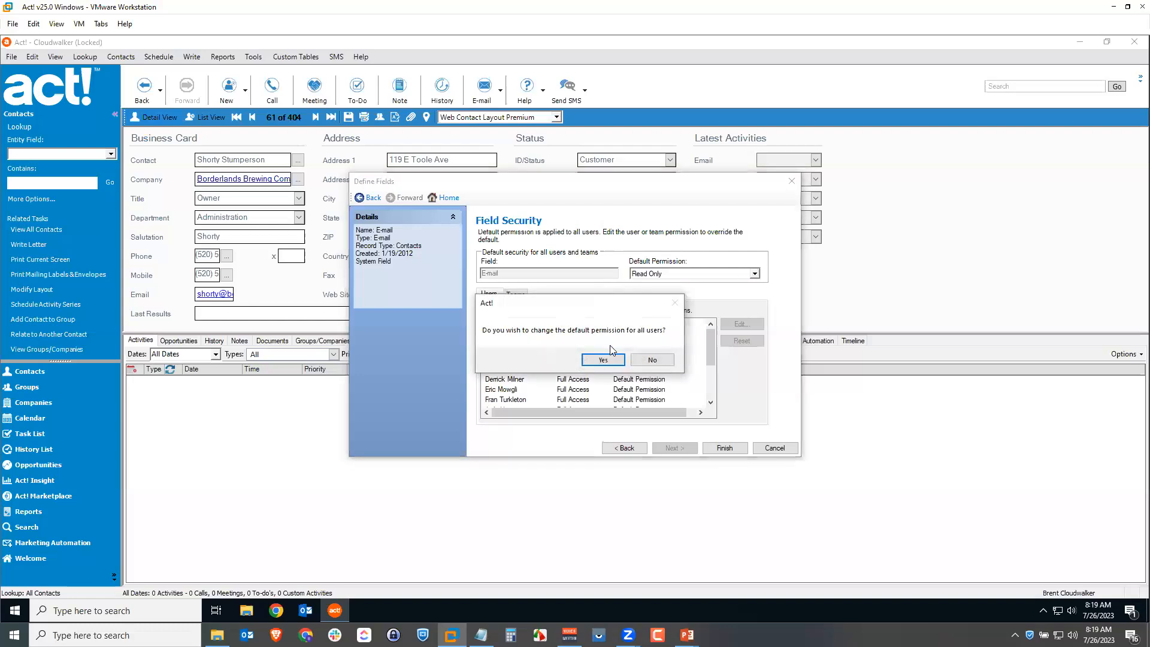
click(604, 359)
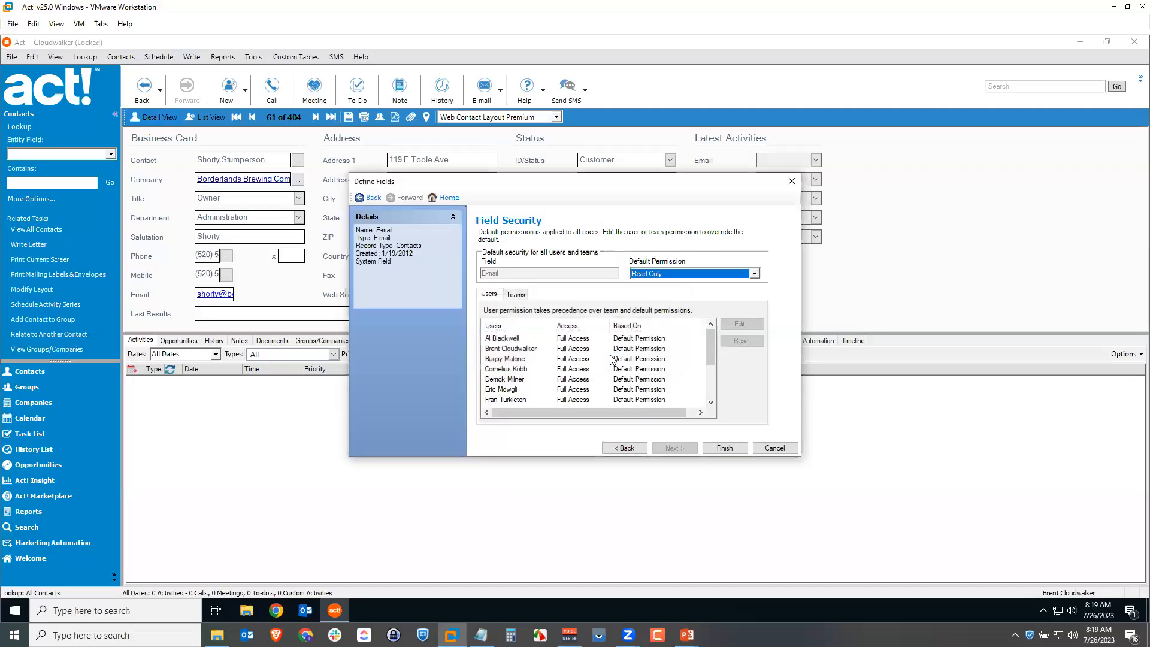
- Give the Finance team Full Access to the E-mail field through the team permissions
click(517, 296)
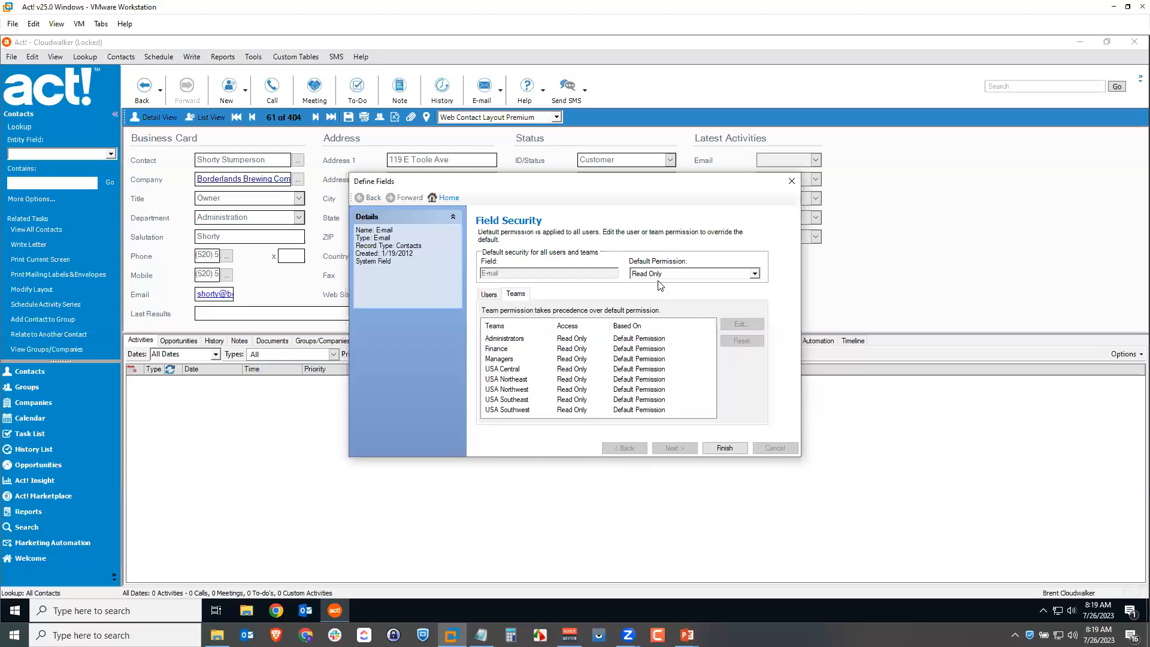
click(513, 359)
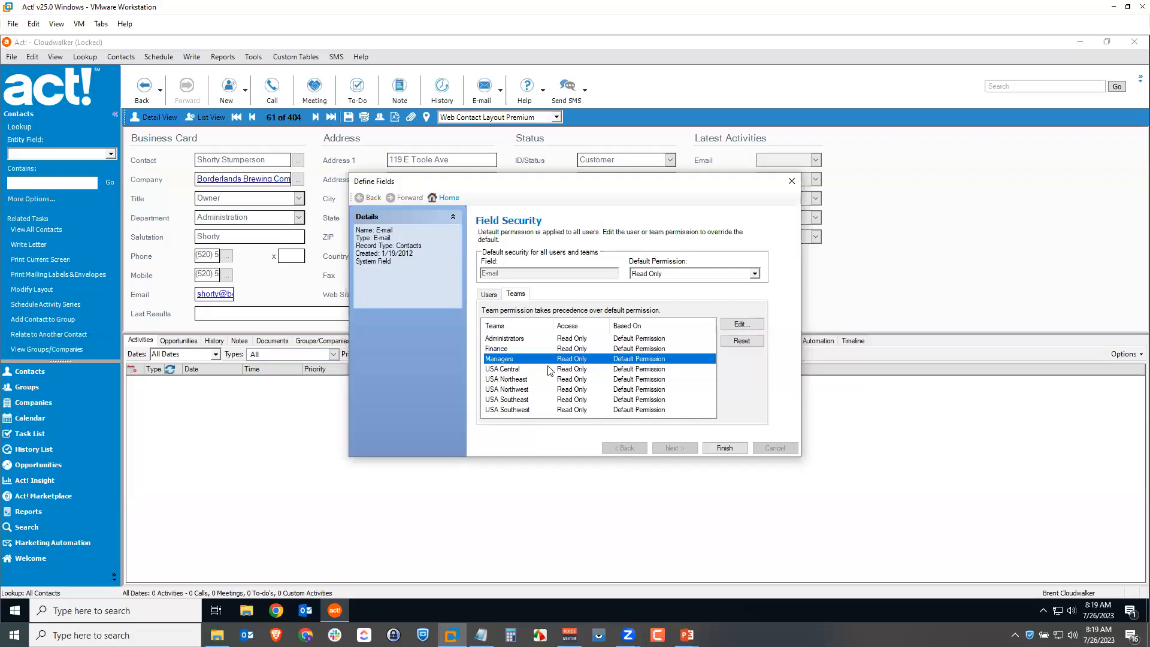
click(513, 349)
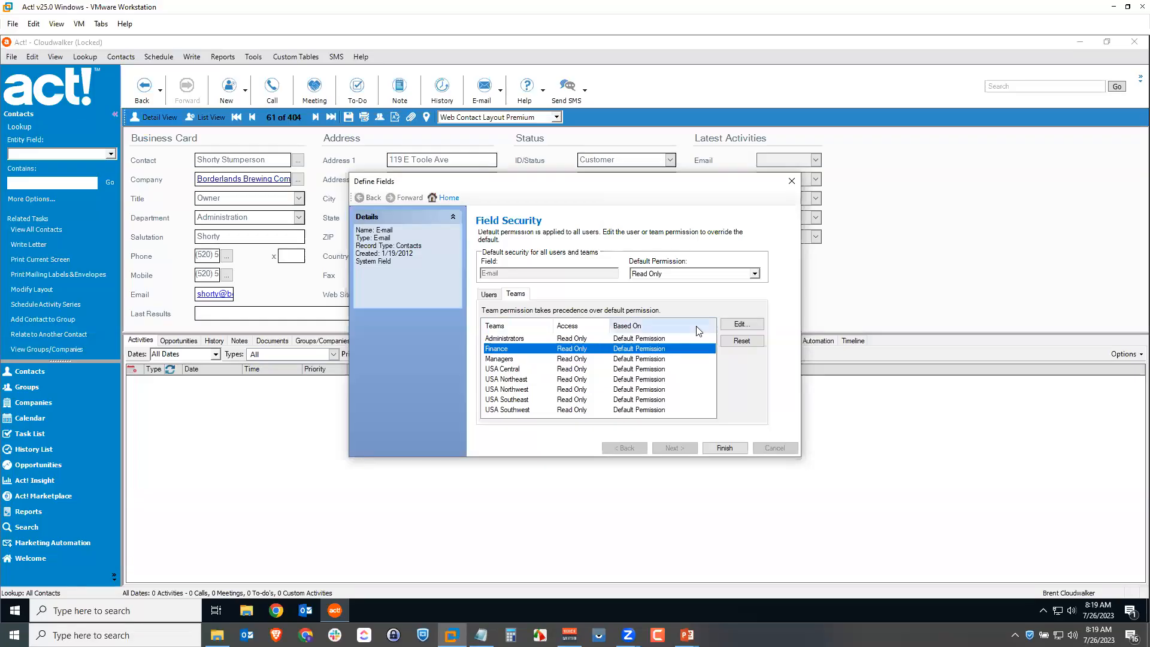
click(733, 325)
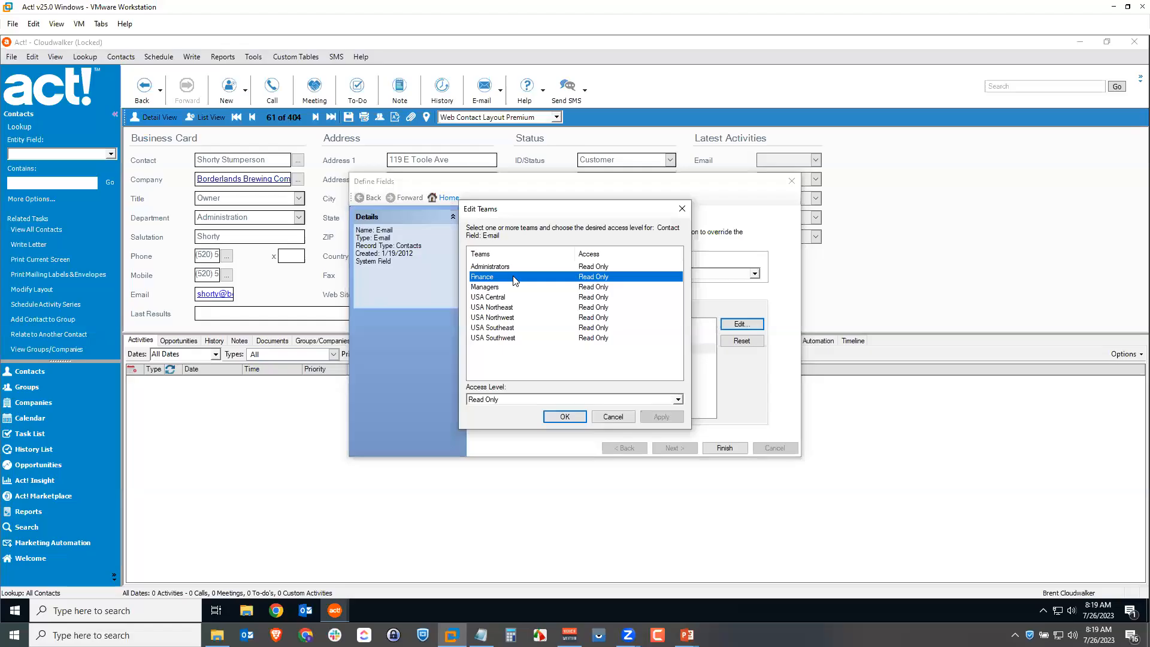
click(509, 400)
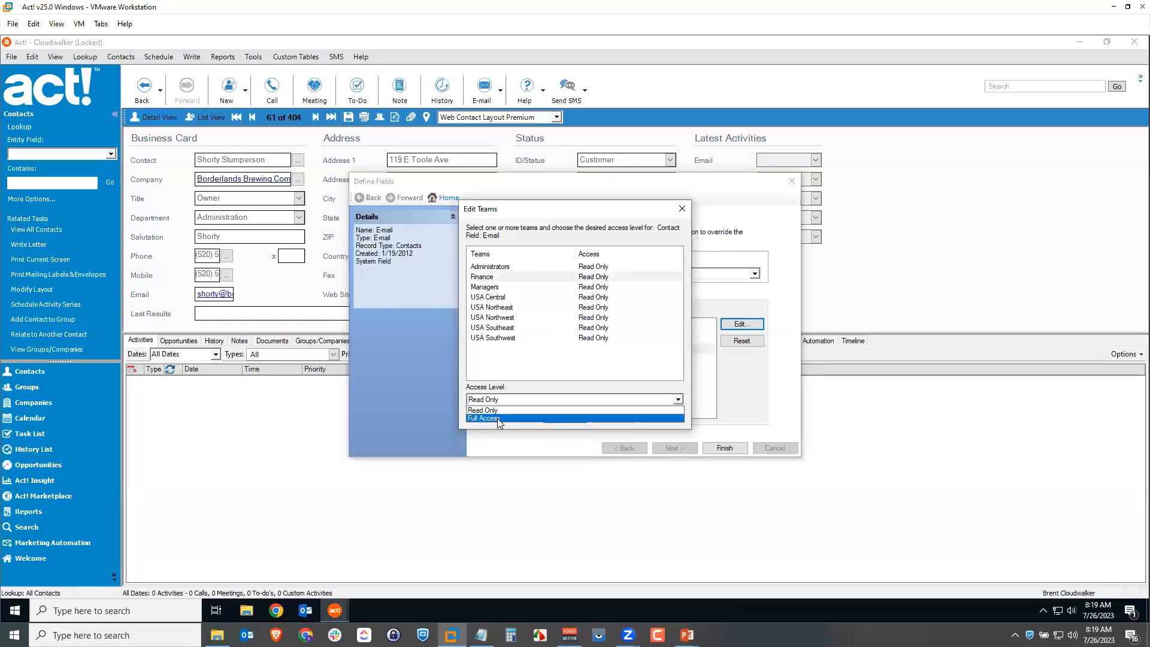
click(497, 418)
click(661, 418)
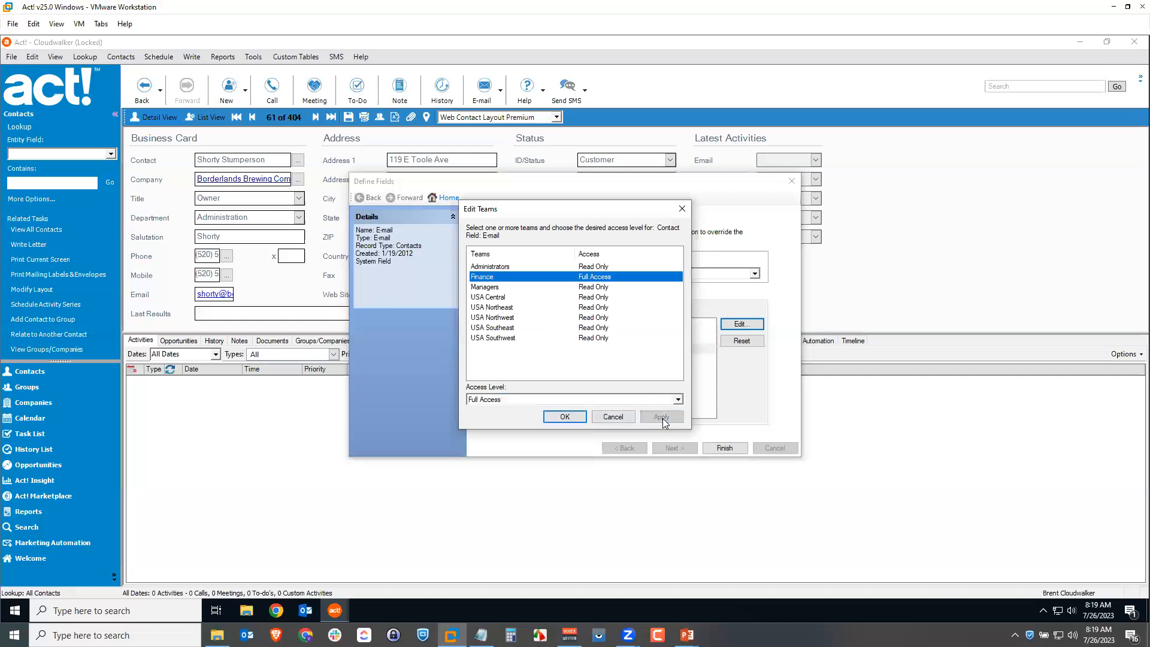
click(562, 418)
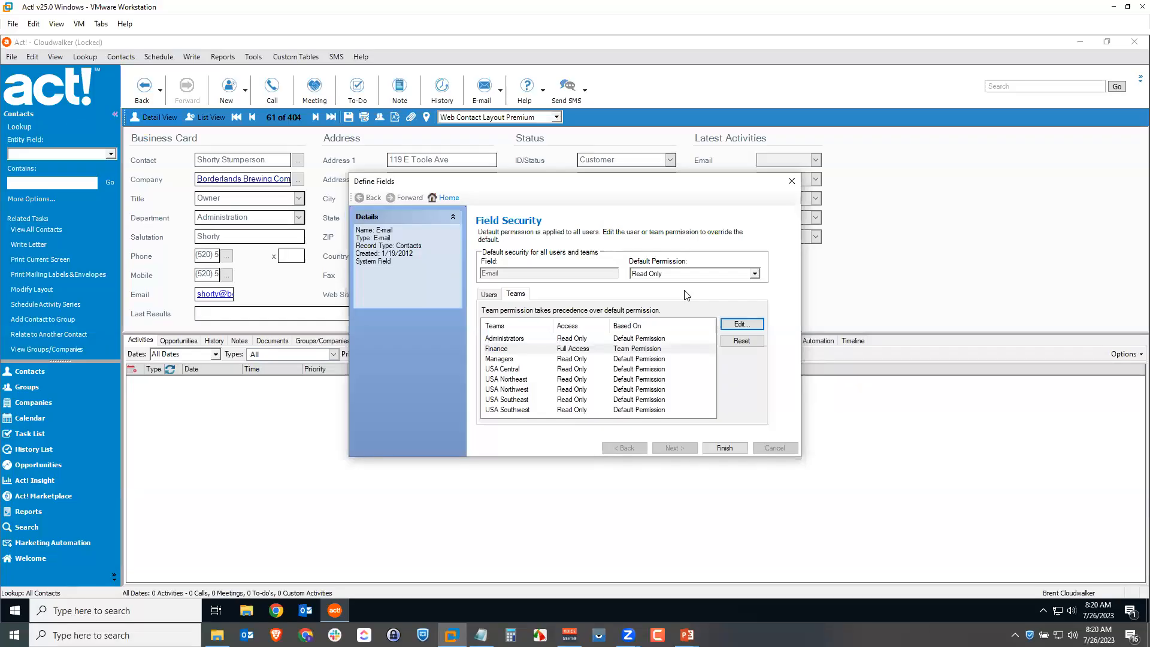
- Reset the Finance team's permission, set the E-mail field's default permission to Full Access for all users, and close Define Fields
click(735, 340)
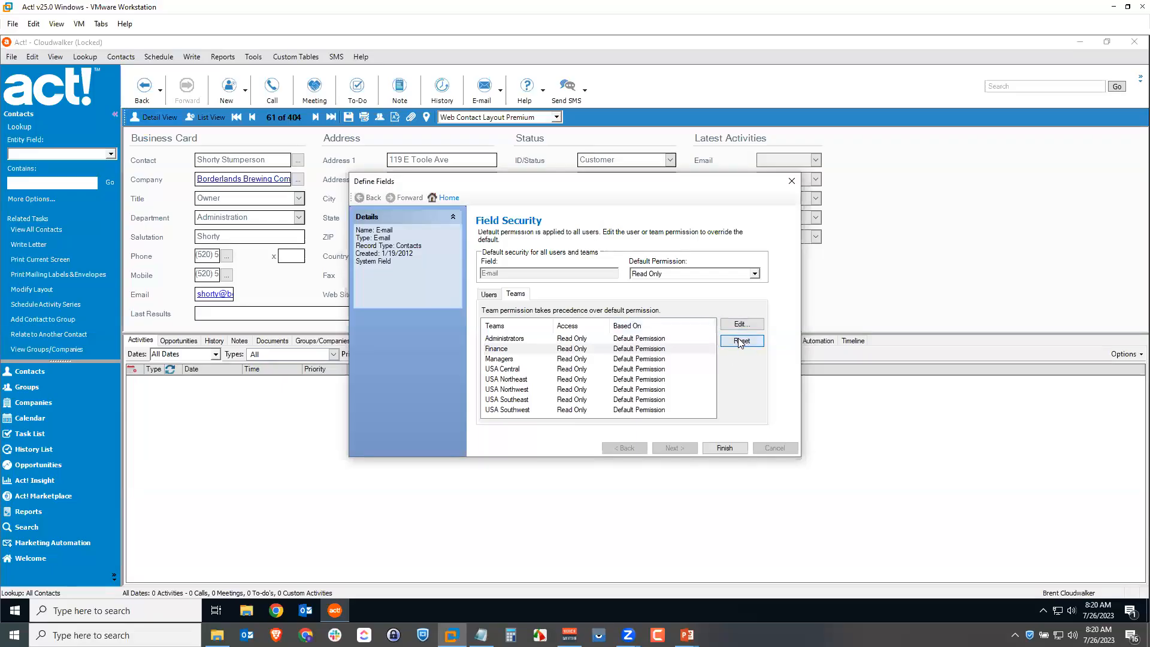
click(723, 279)
click(663, 293)
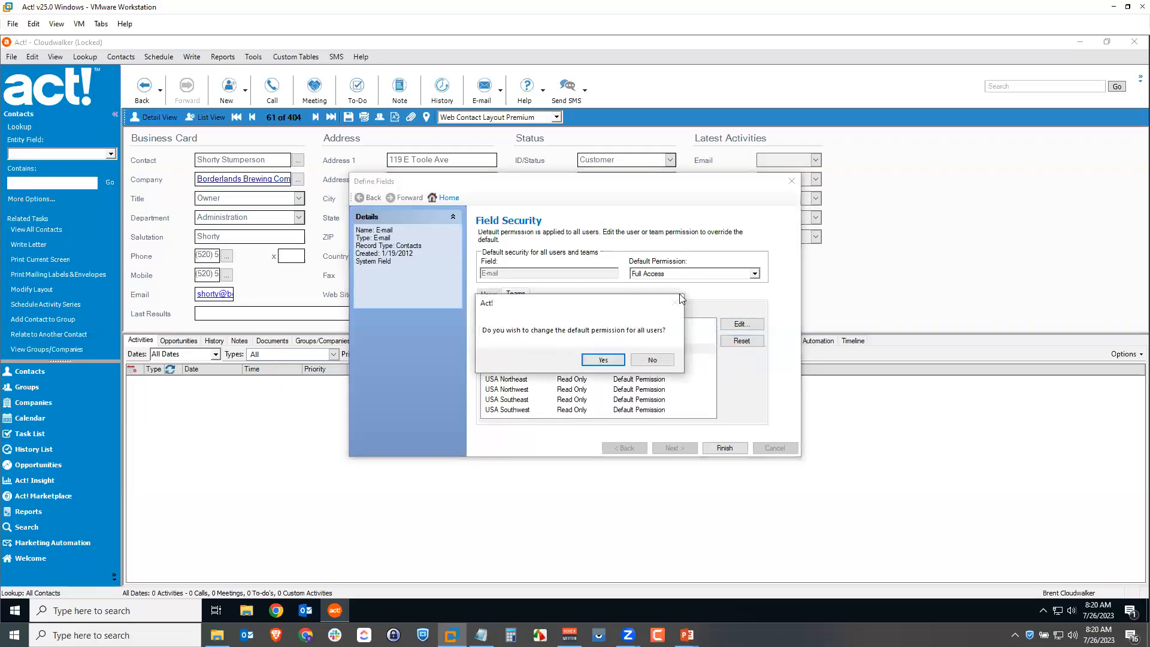
key(Return)
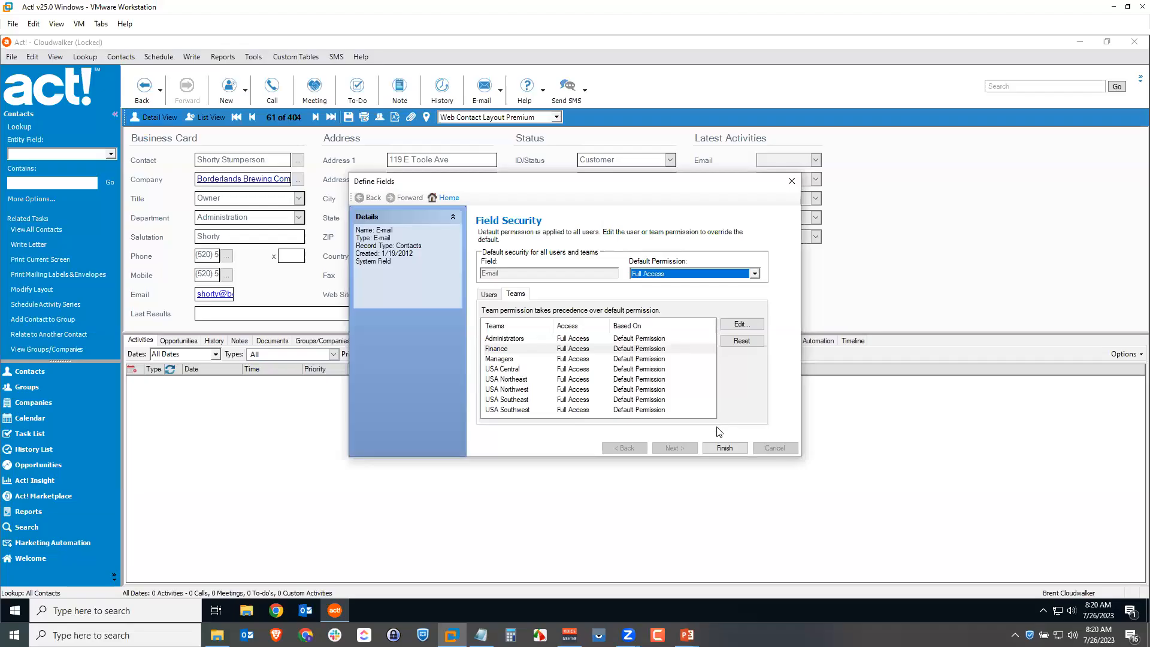
click(713, 450)
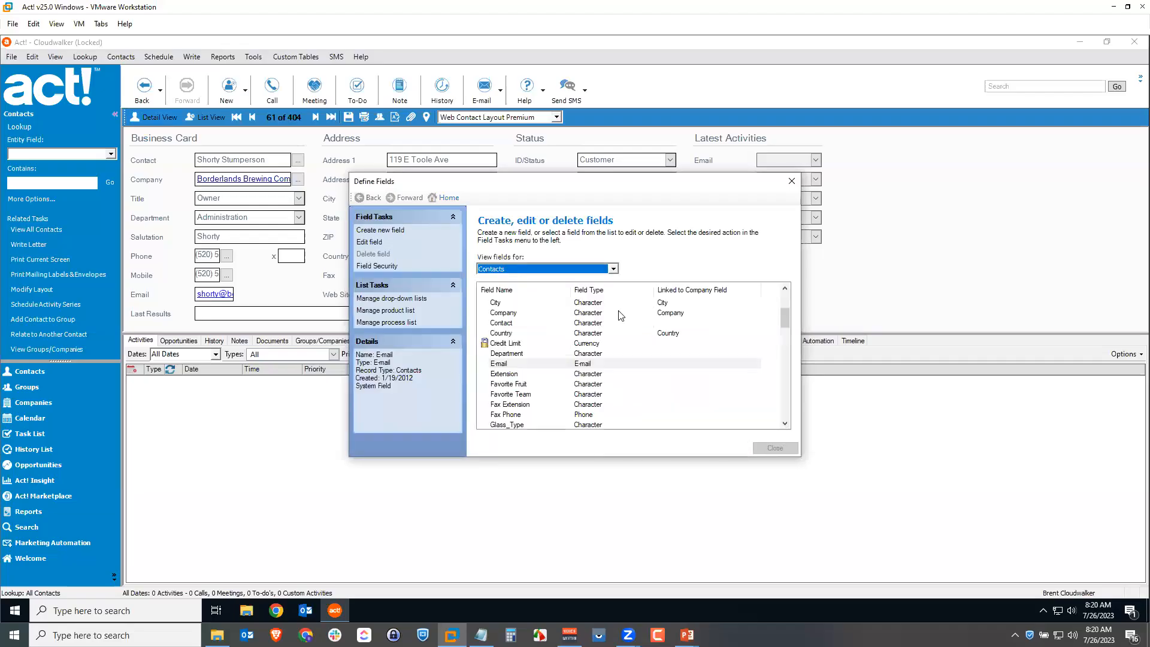
click(796, 182)
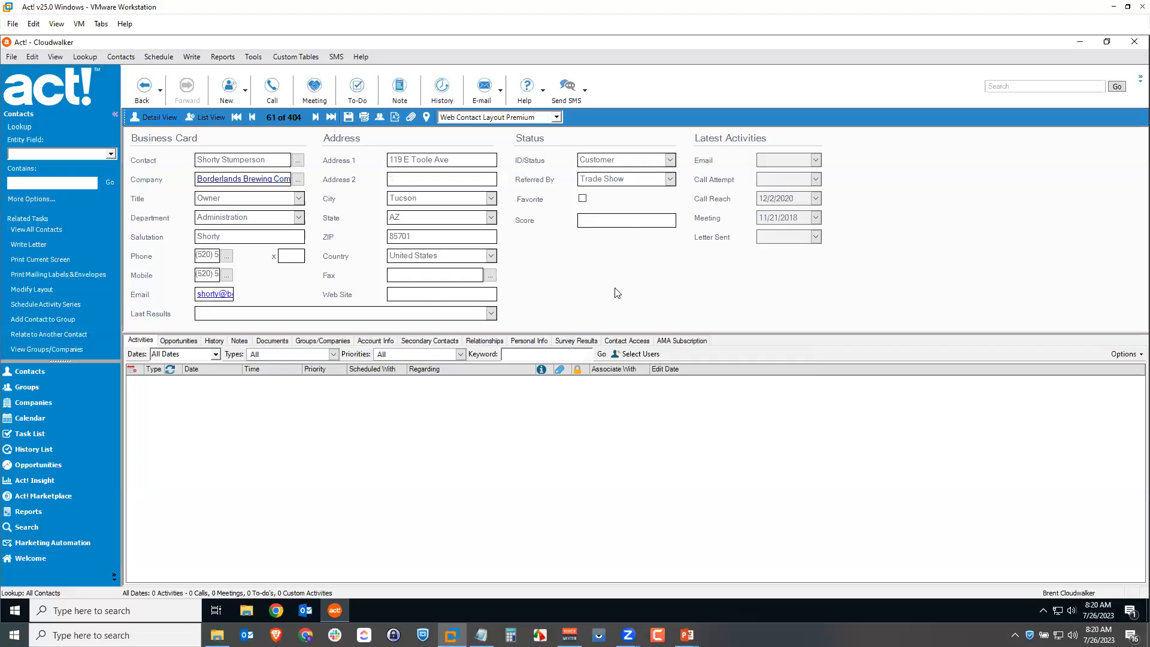
- Set the contact's access level to Limited Access, try adding the USA Northwest team, and cancel the user and team selection
click(629, 342)
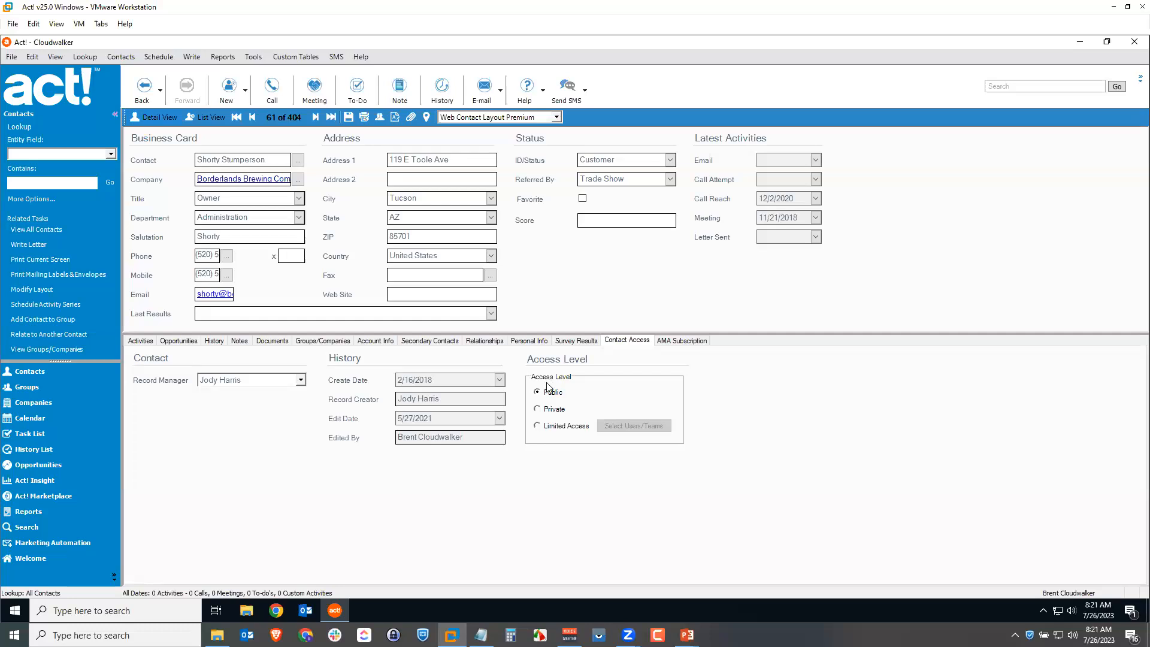
click(538, 426)
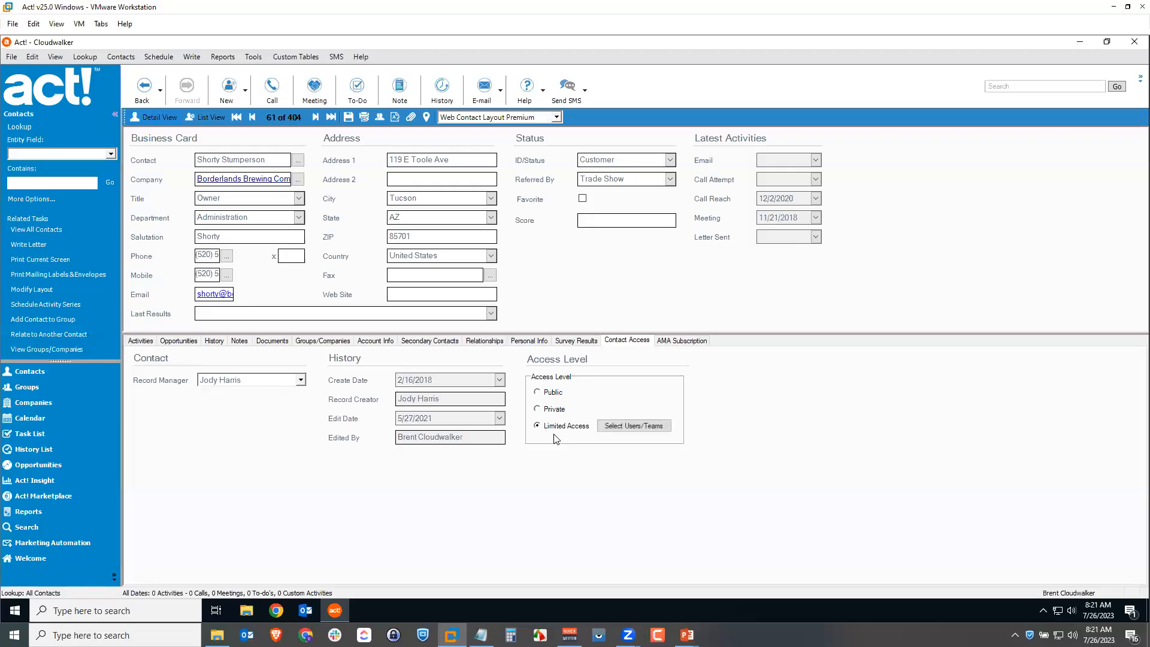
click(632, 427)
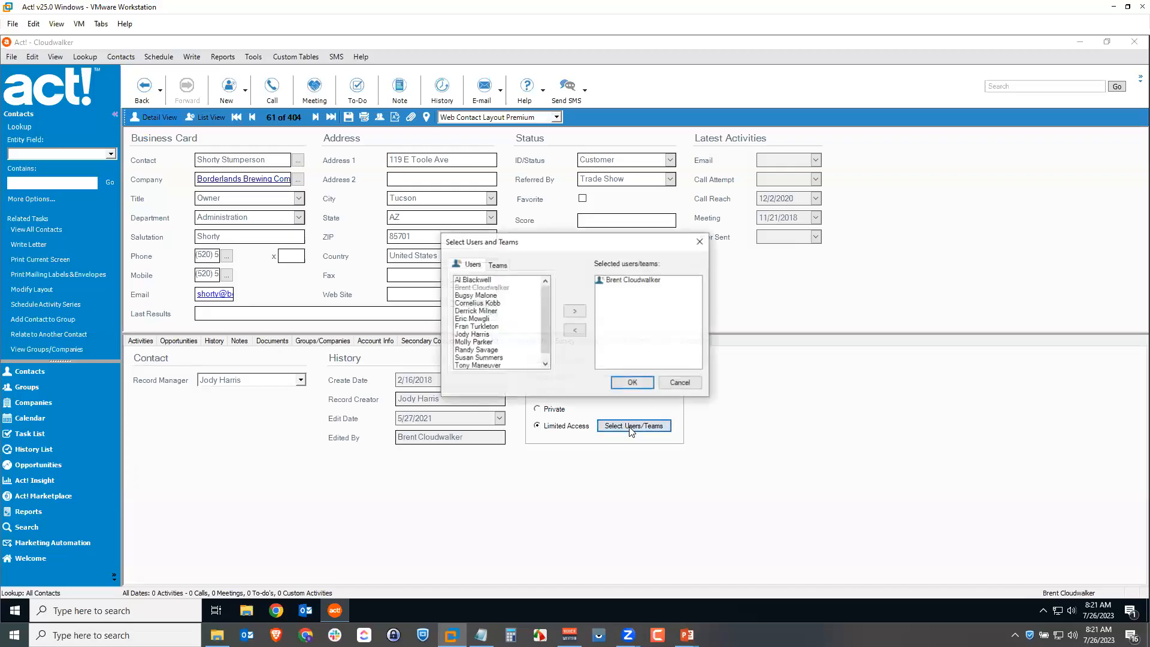
click(500, 266)
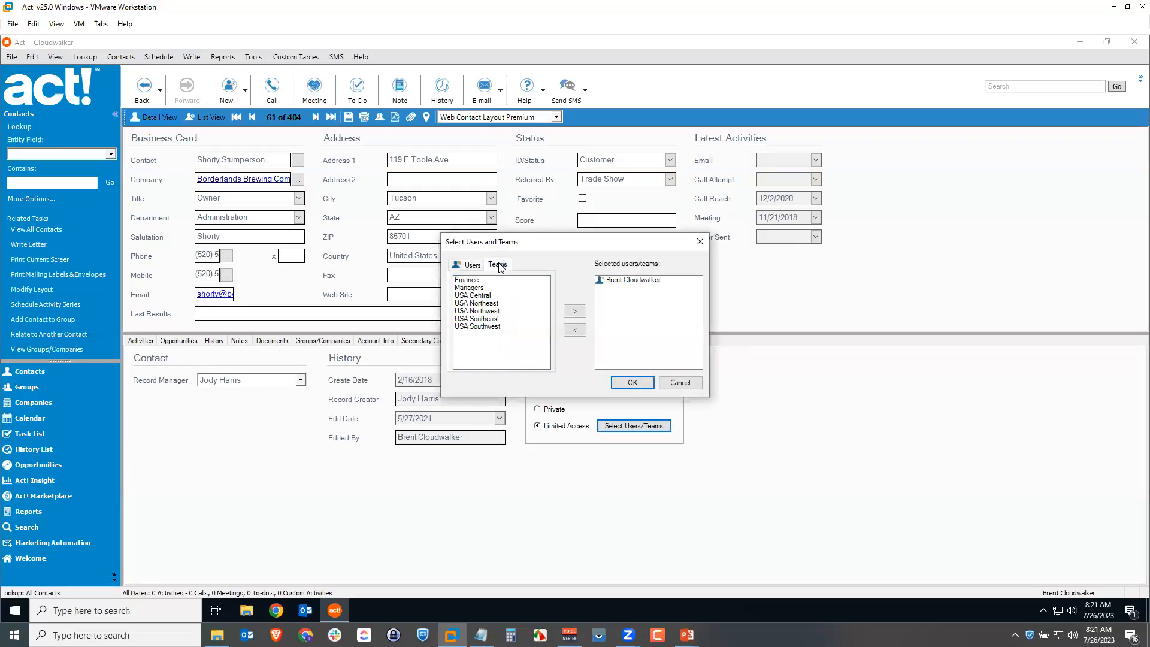
click(484, 310)
click(577, 313)
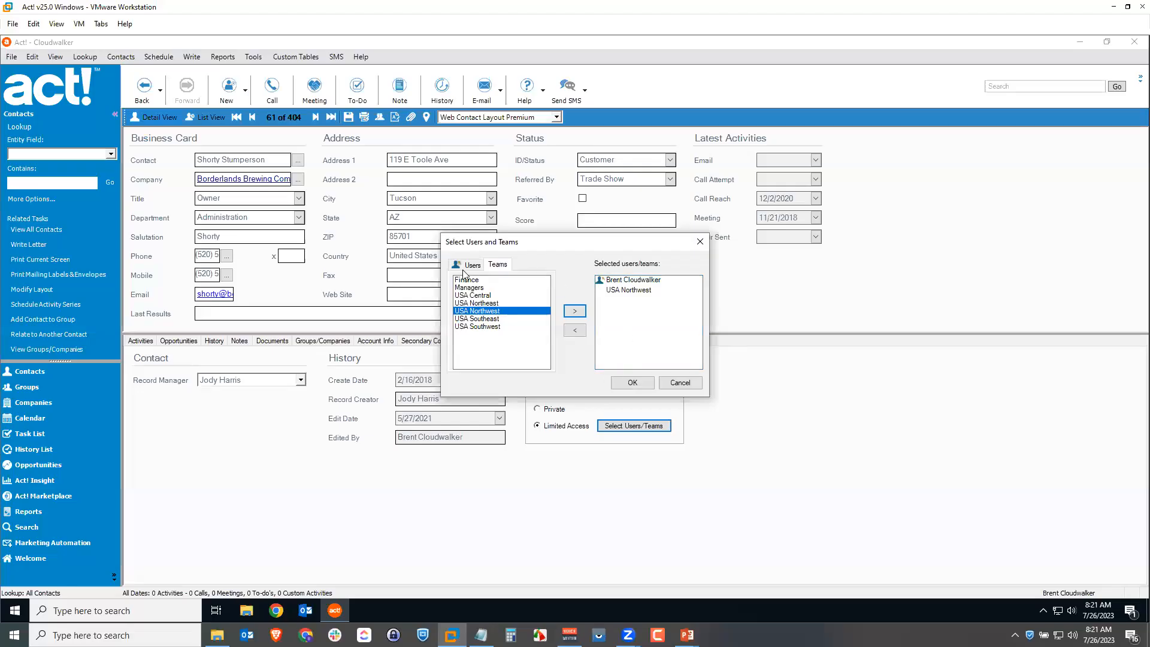
click(689, 385)
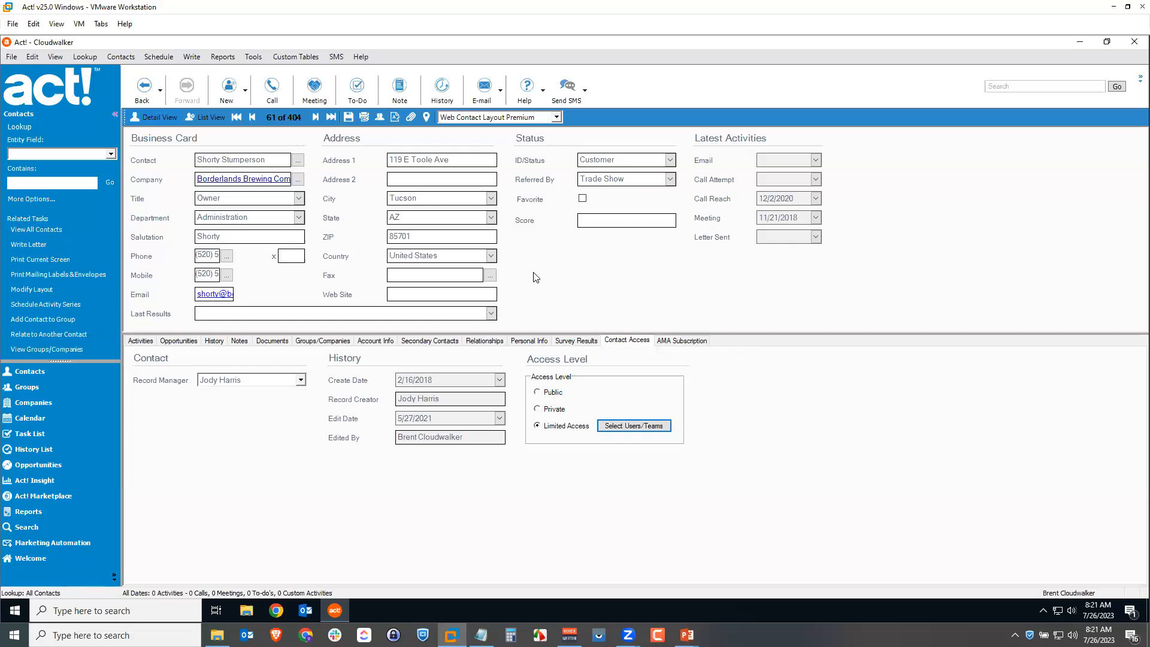
- Try making new contacts Limited Access in the startup record creation options, view the user and team selection, and cancel the preferences
click(251, 58)
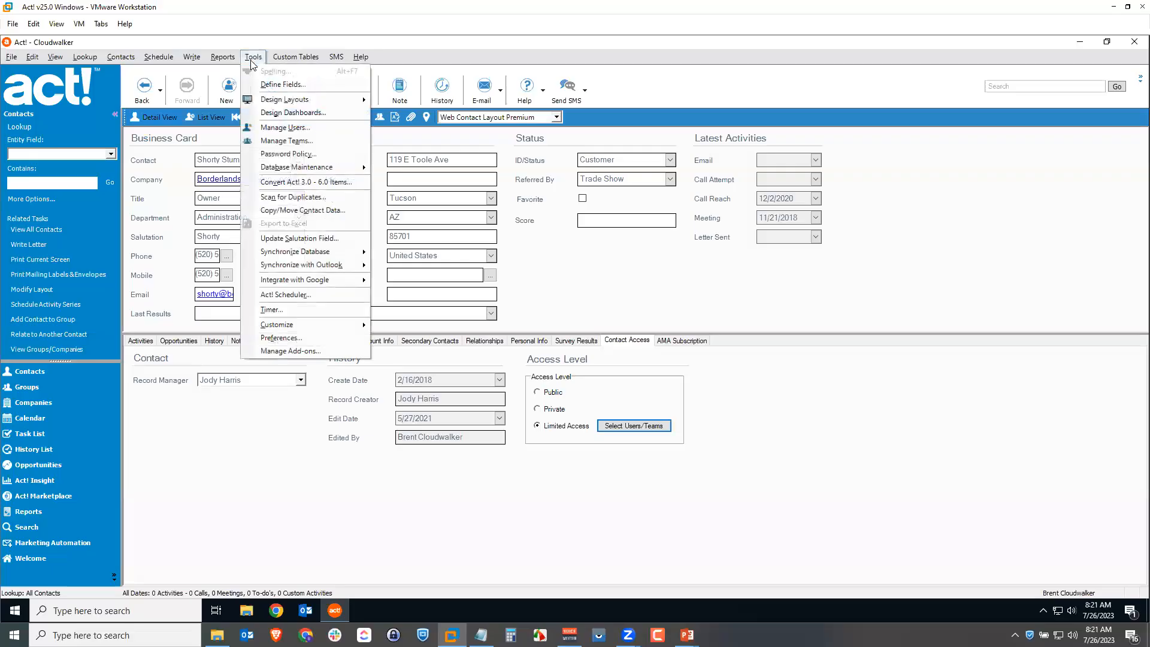
click(295, 340)
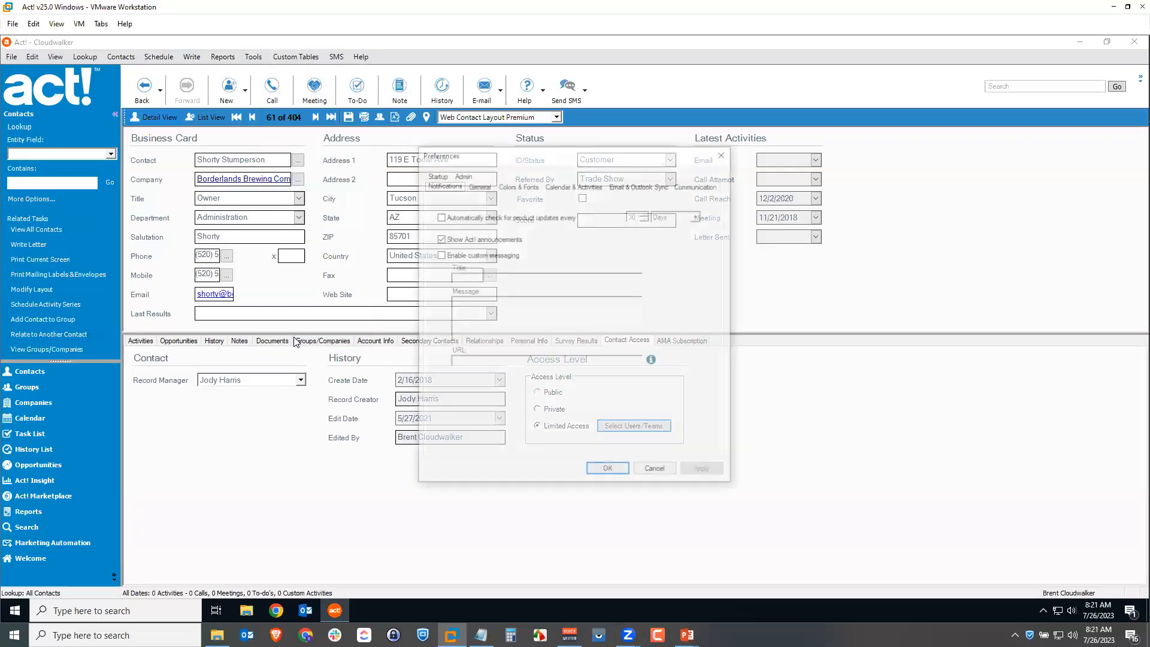
click(435, 175)
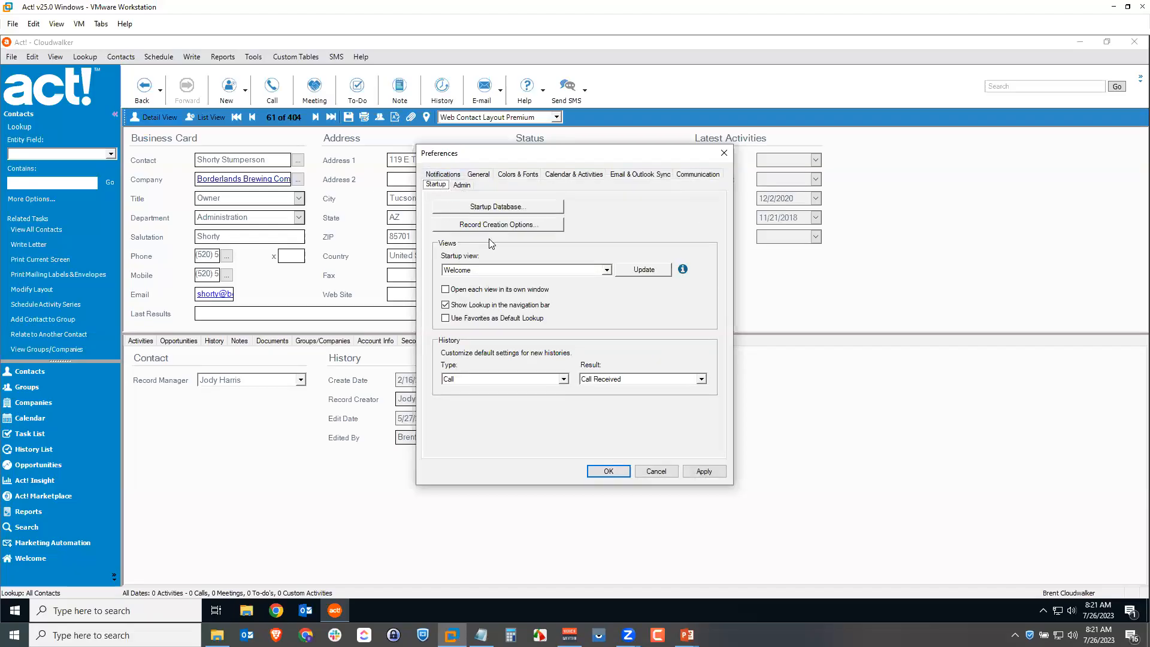
click(532, 225)
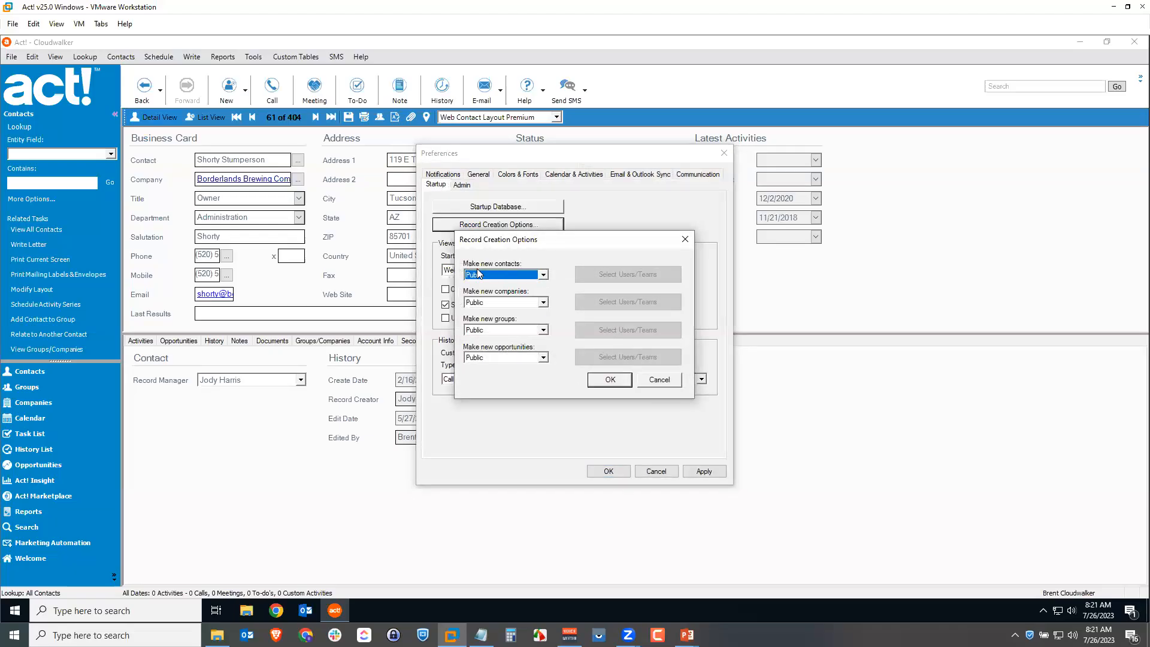
click(521, 274)
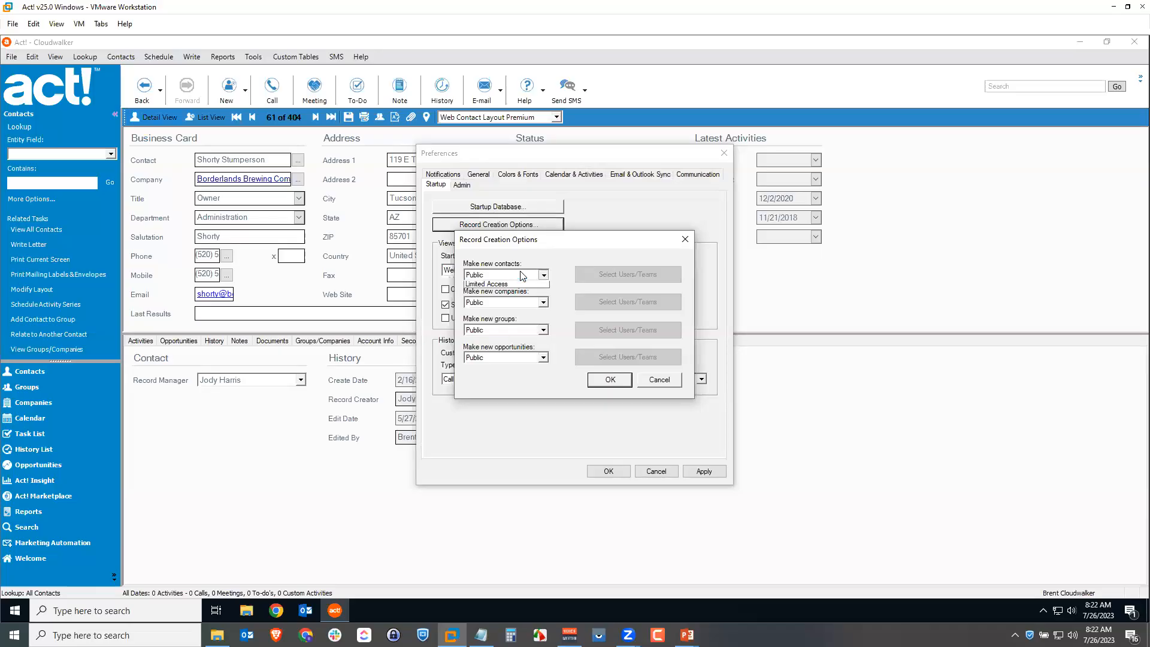
click(499, 302)
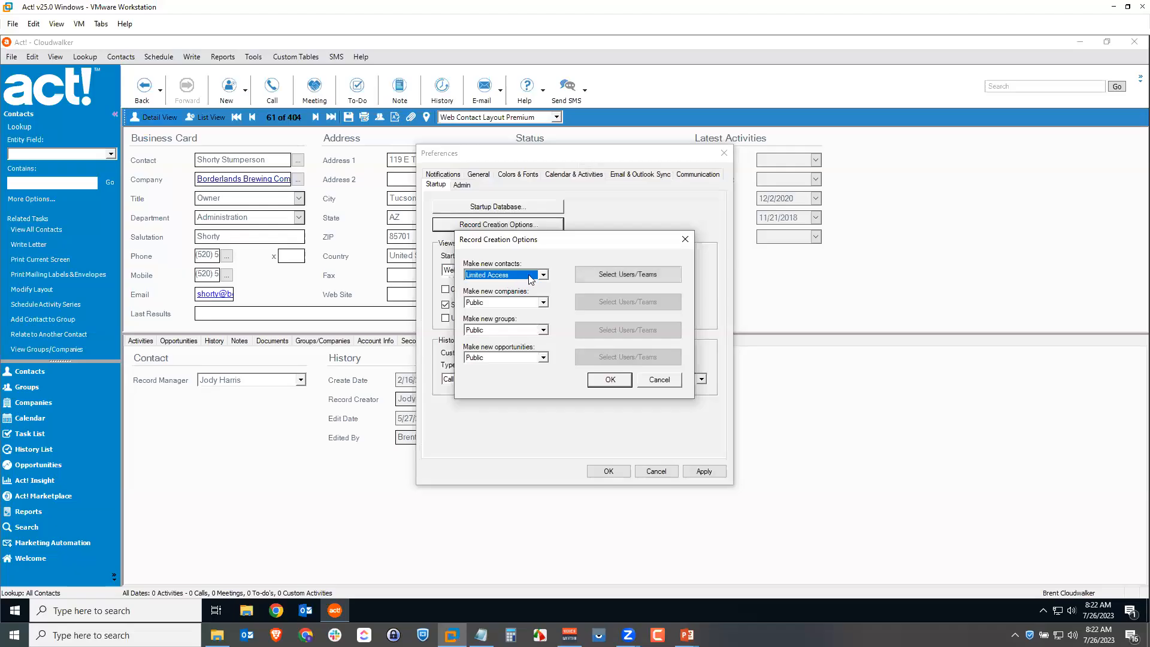
click(619, 279)
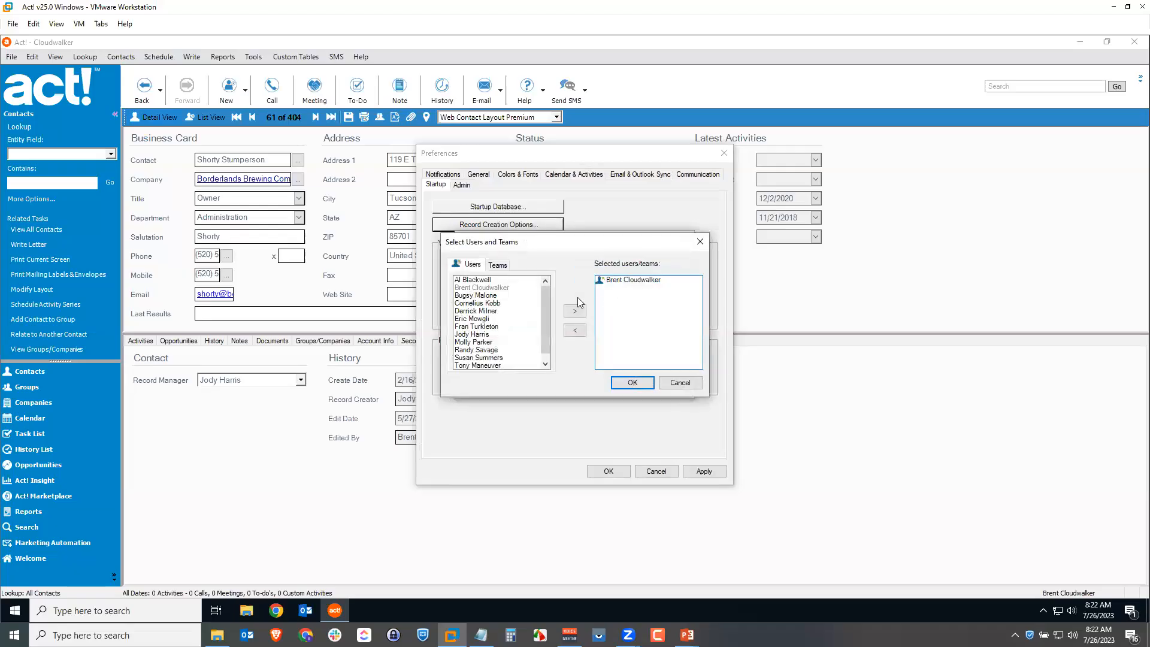
click(679, 383)
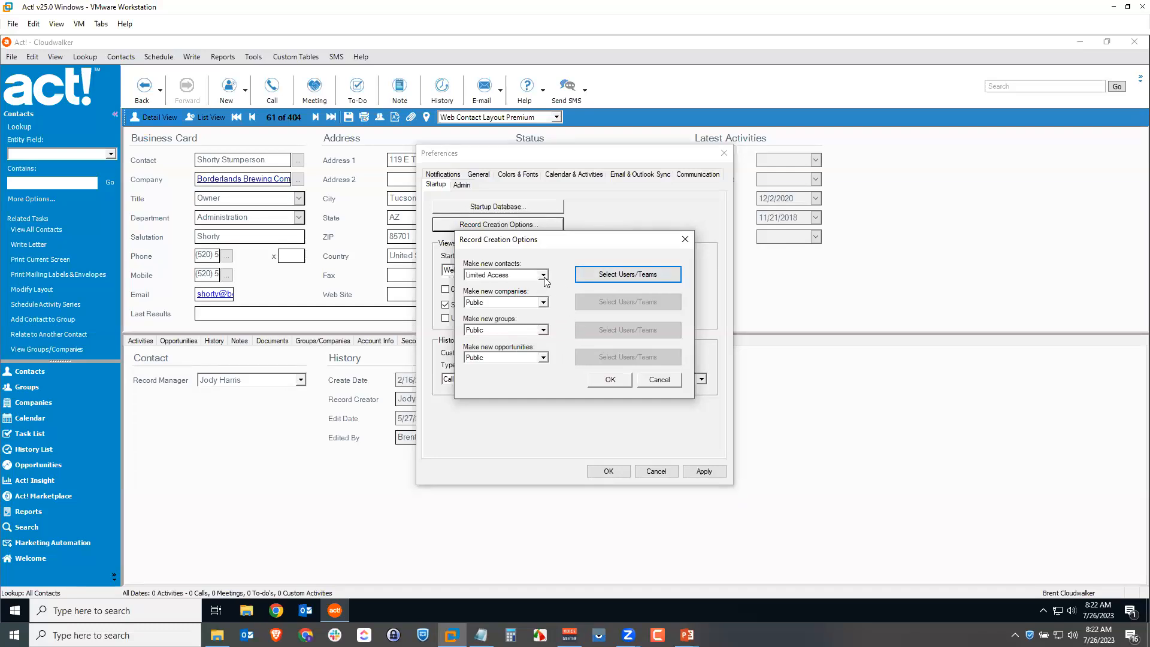
click(656, 381)
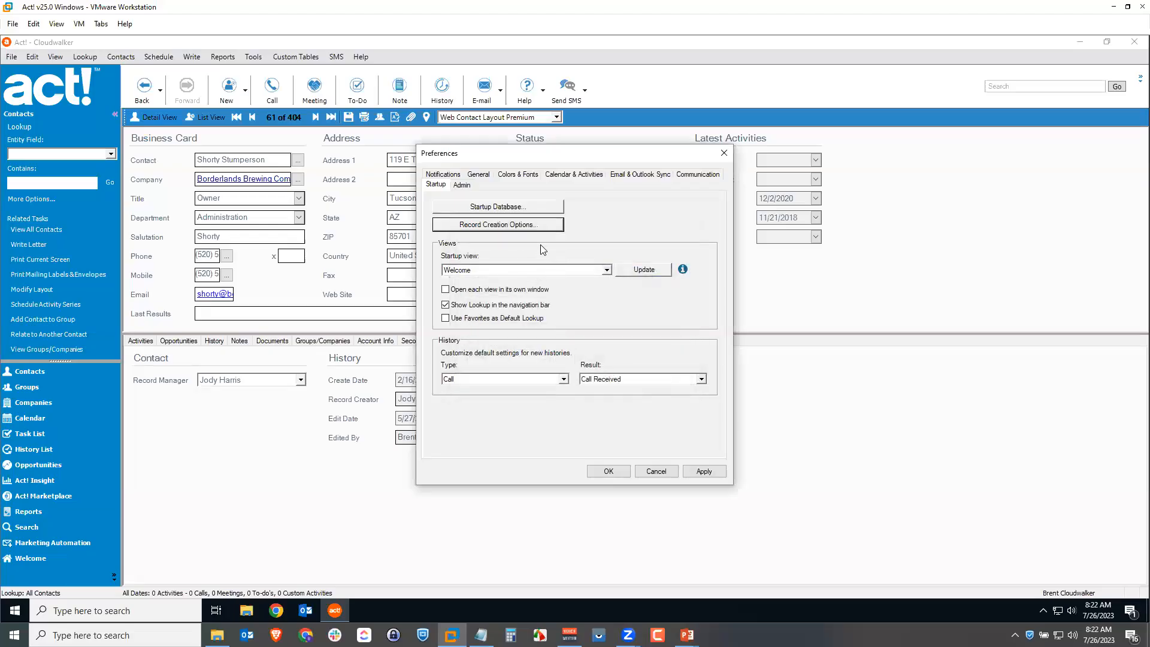
click(640, 471)
click(600, 367)
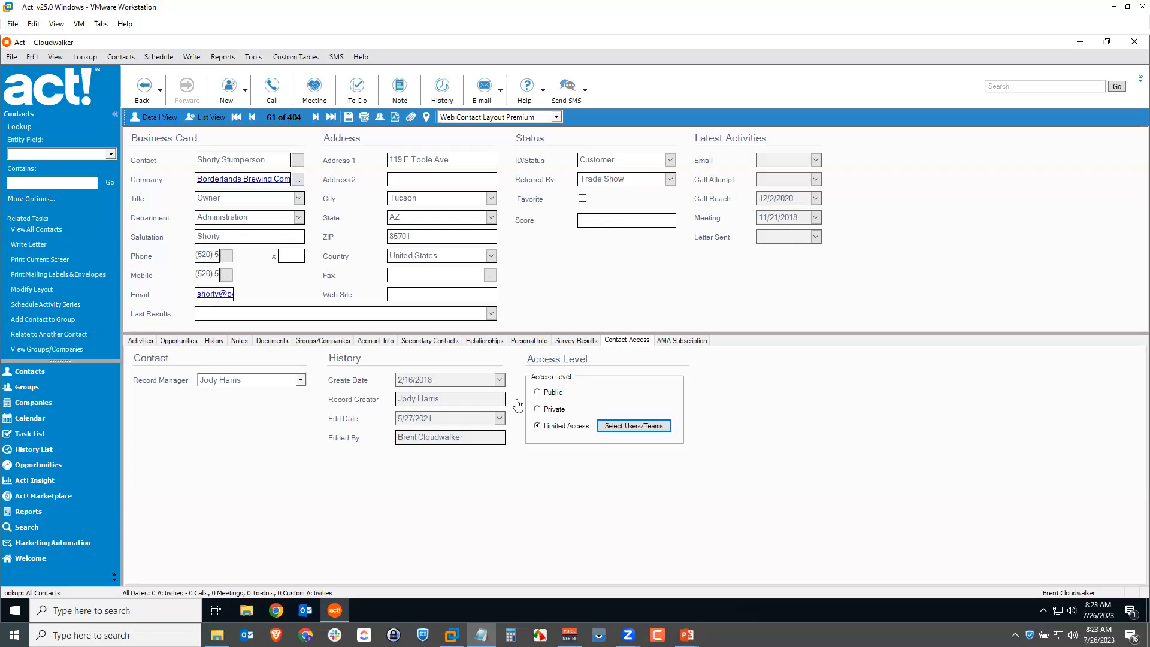
- Switch to File Explorer and open Import.xlsx from the Imports folder on the Desktop
click(247, 609)
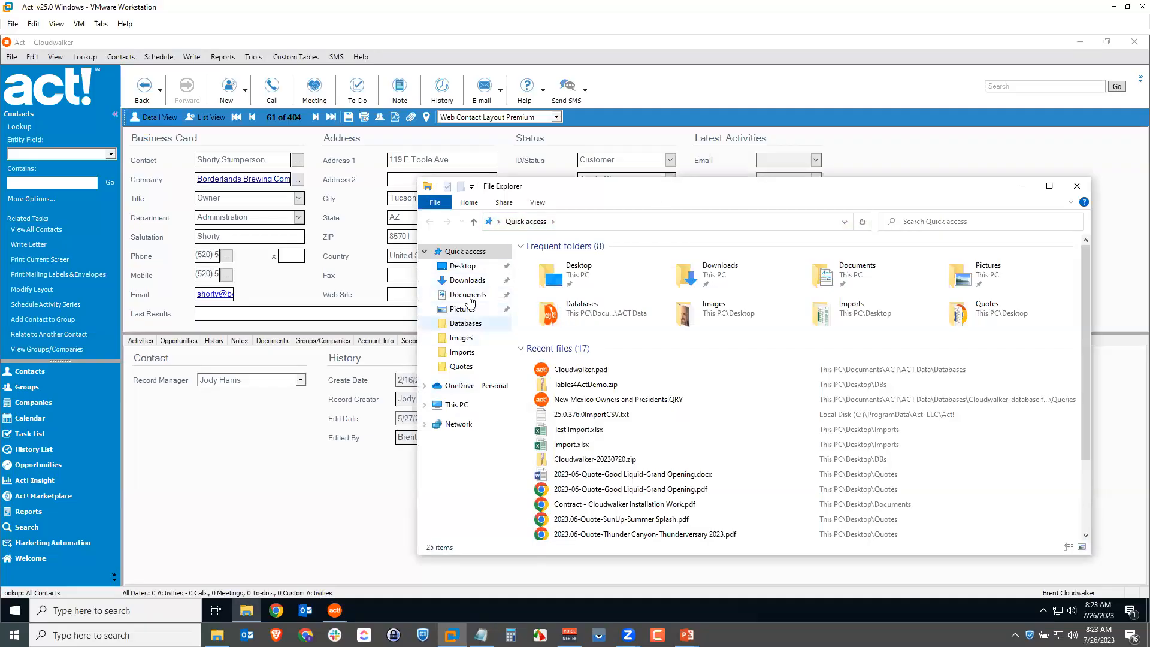
click(470, 267)
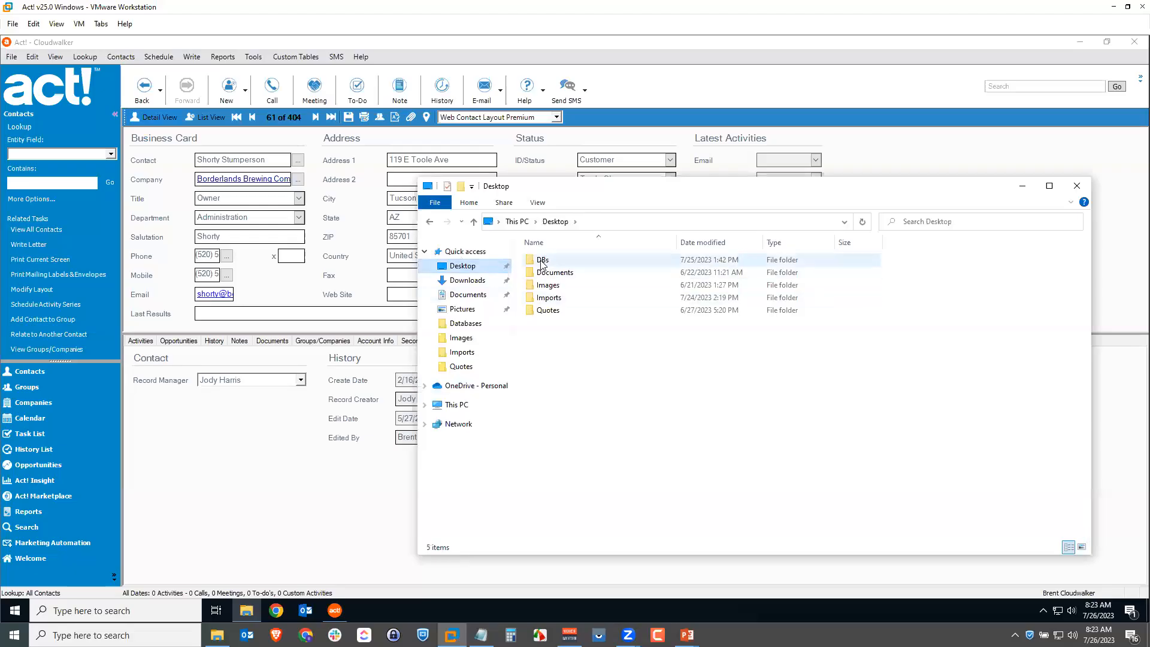
double_click(548, 298)
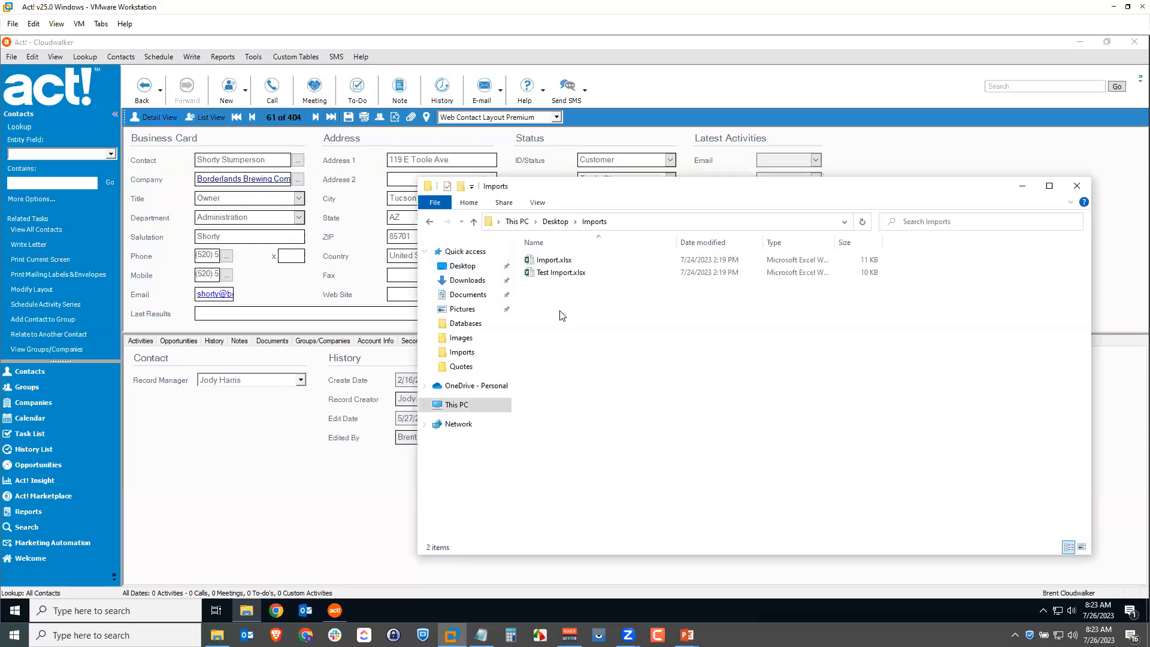
double_click(547, 261)
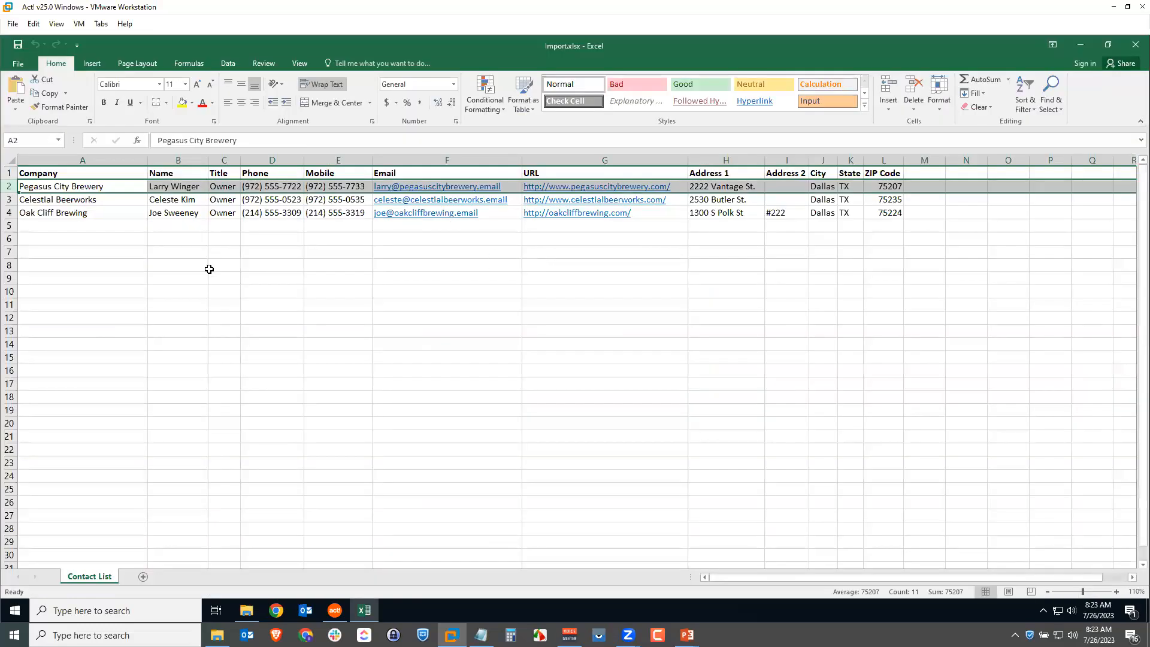
- Examine the header row of the contact list, and close the workbook and File Explorer
click(210, 268)
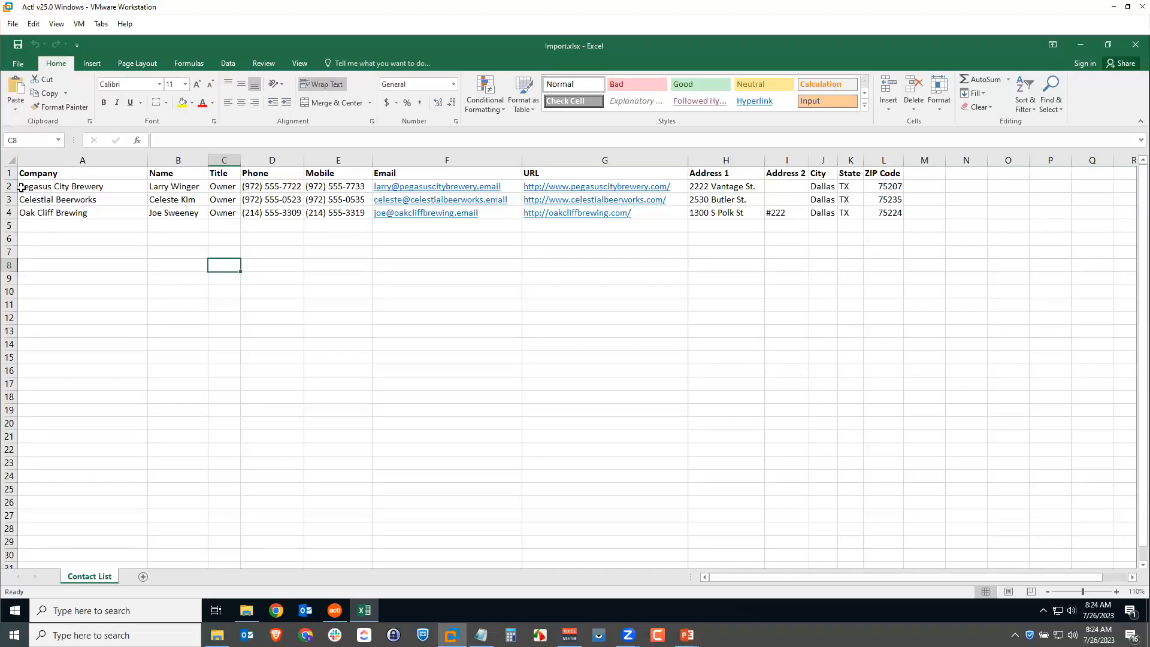
click(9, 173)
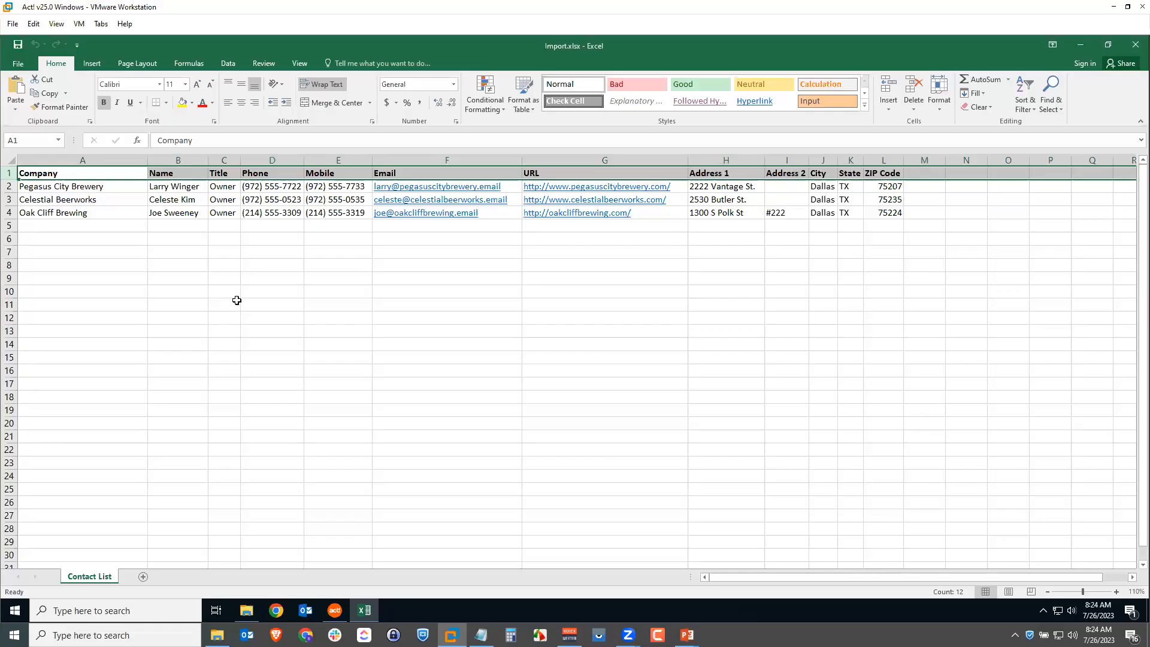
click(1133, 47)
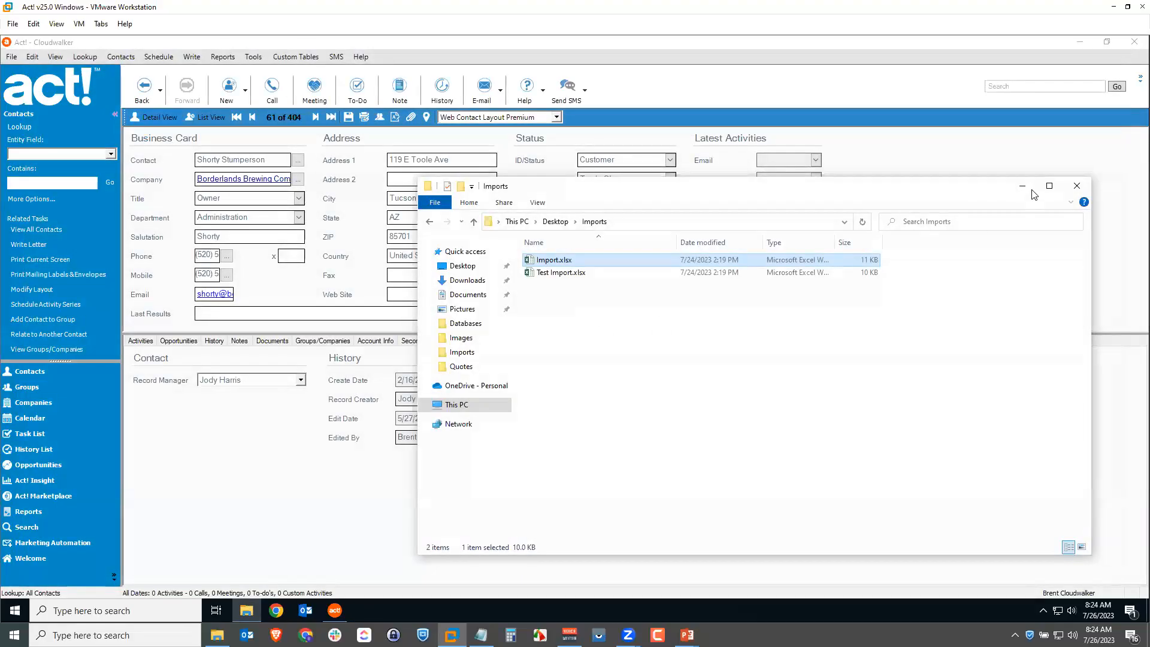
click(1076, 186)
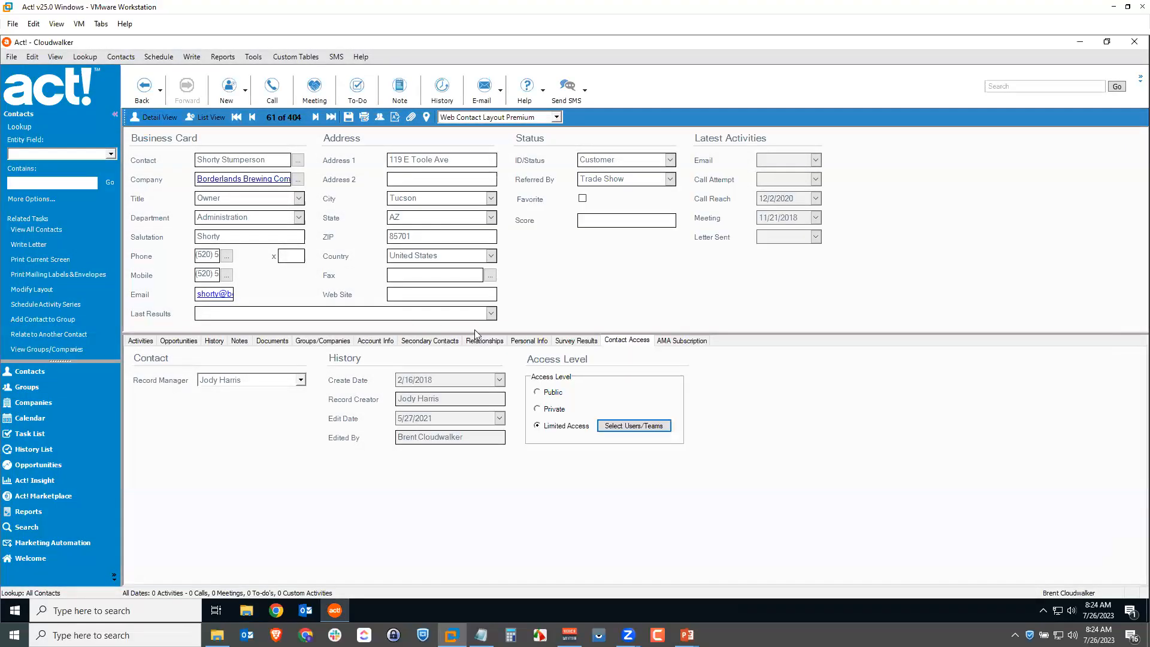
- Start the data import into the current database and proceed to specifying the source
click(11, 57)
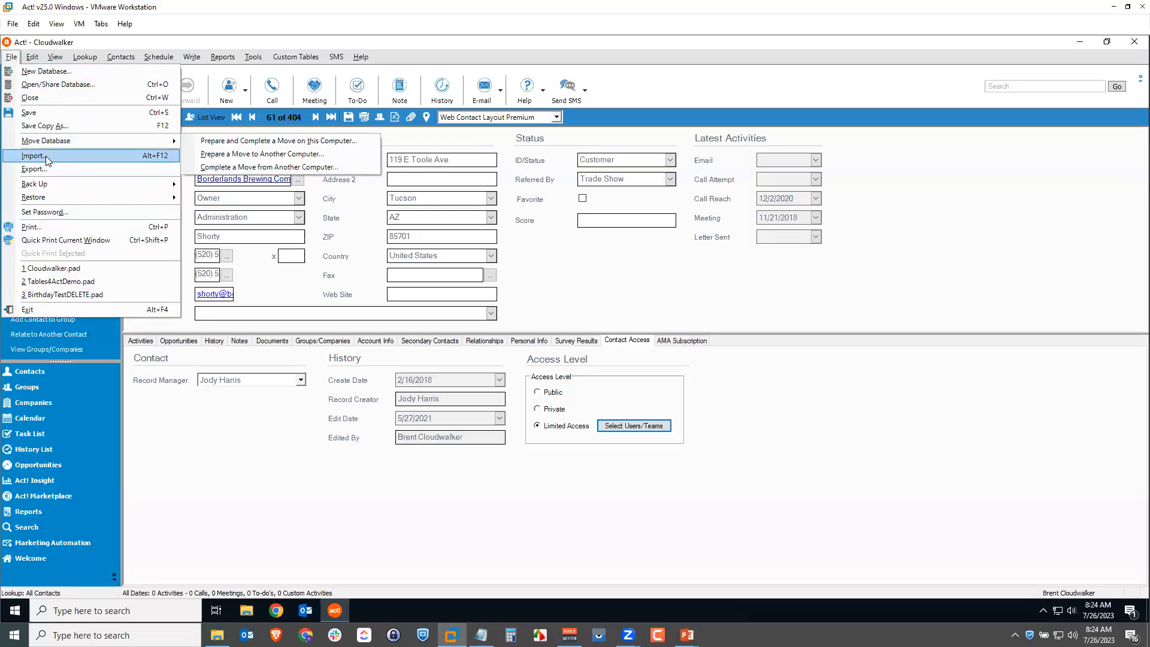
click(251, 57)
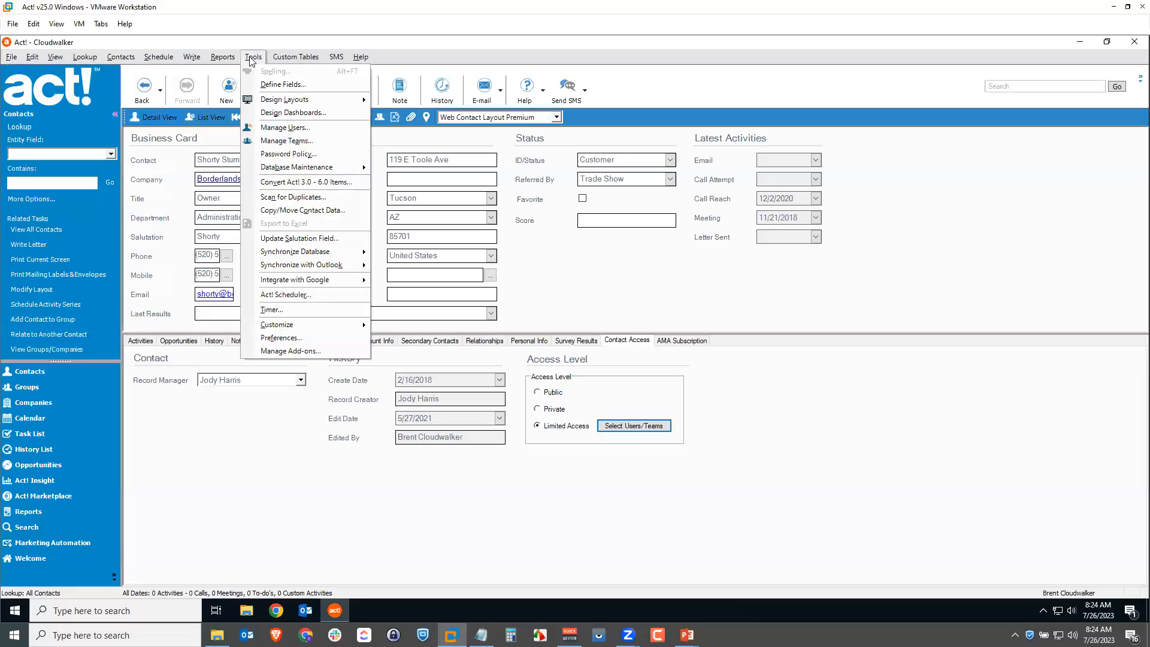
click(11, 57)
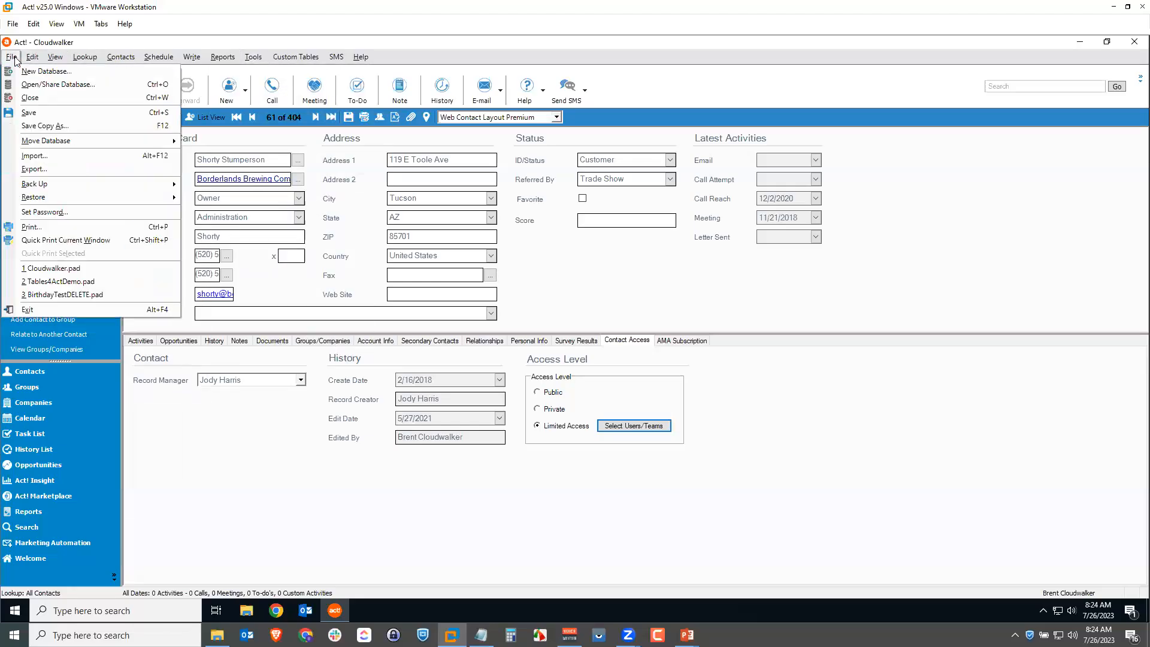
click(40, 156)
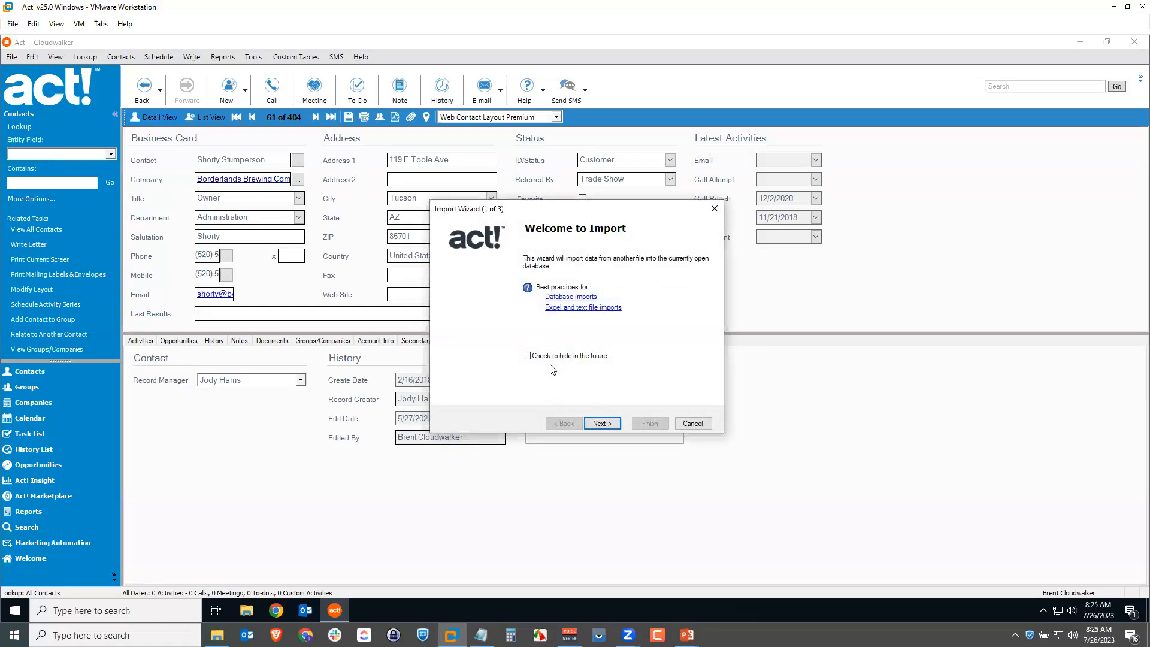
click(600, 425)
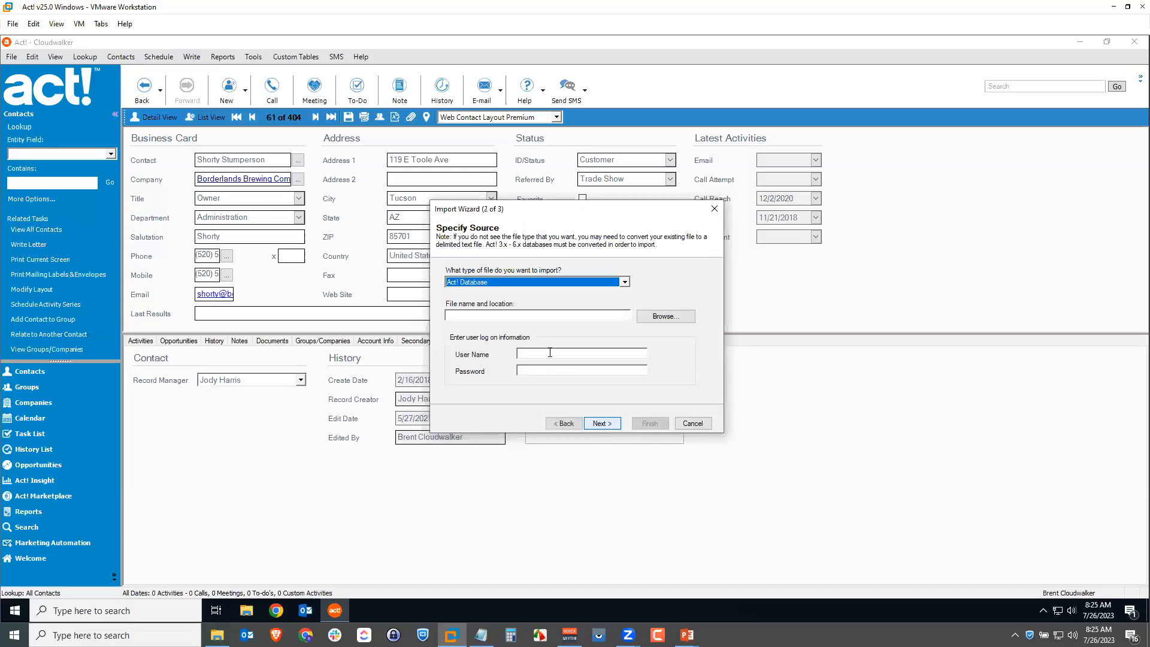
- Set the import file type to Excel and select Import.xlsx from the Desktop's Imports folder as the source
click(495, 282)
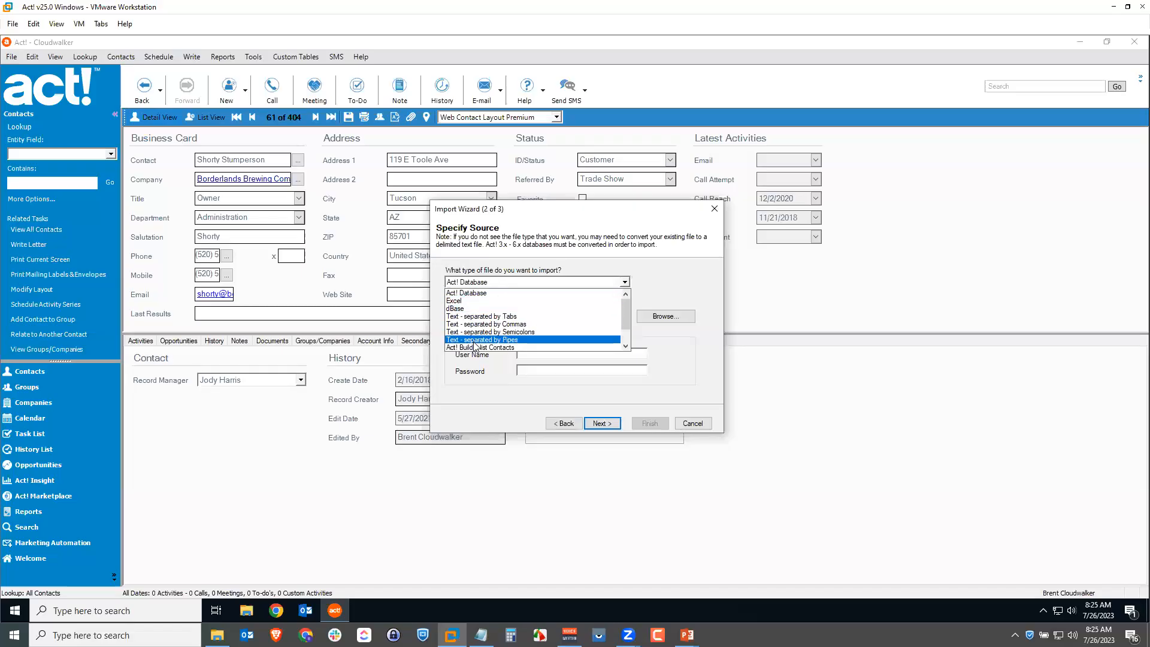
click(465, 301)
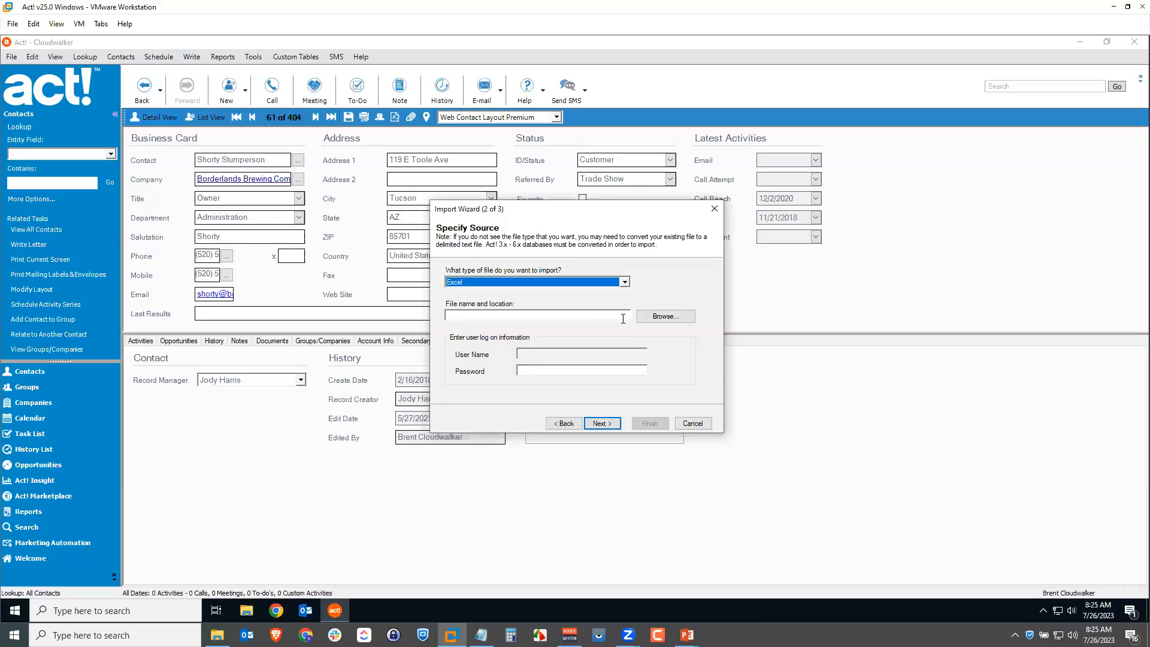
click(663, 317)
click(572, 306)
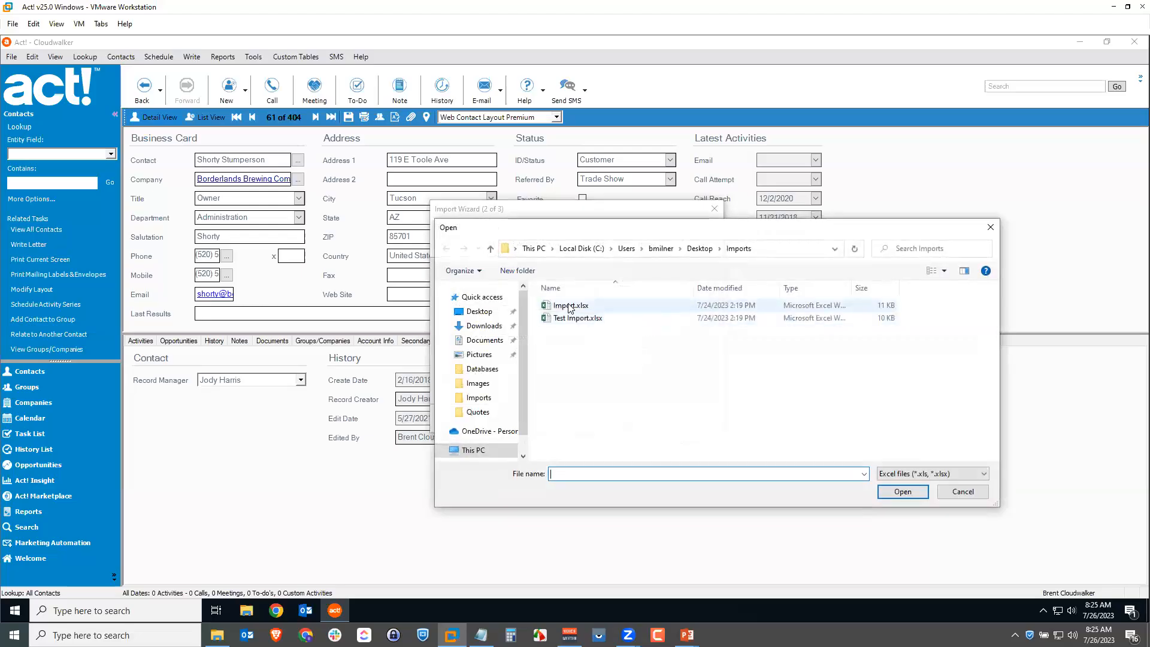
click(902, 492)
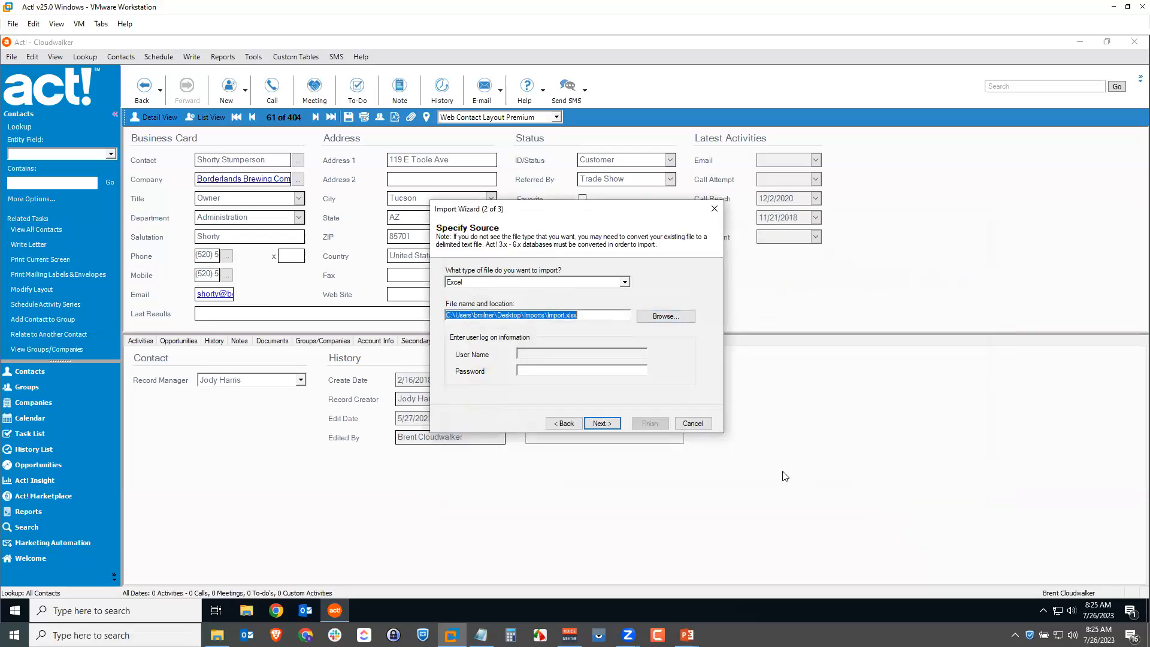
click(601, 422)
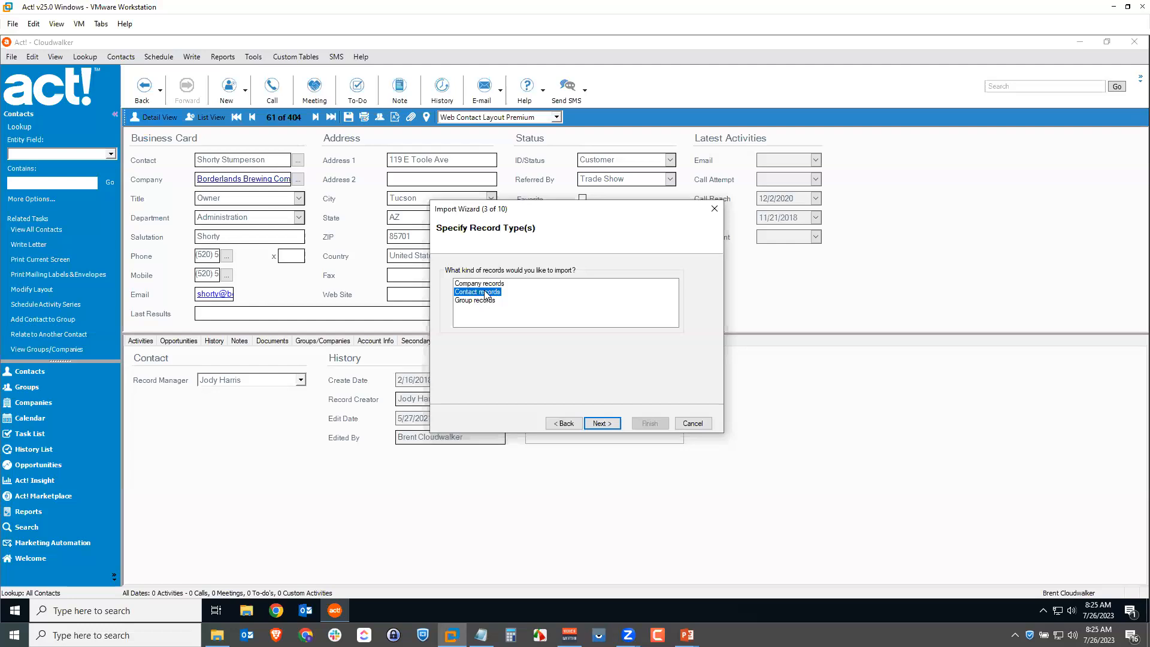
- Choose Contact records and the custom import type, accepting duplicate checking on Contact and E-mail
click(607, 423)
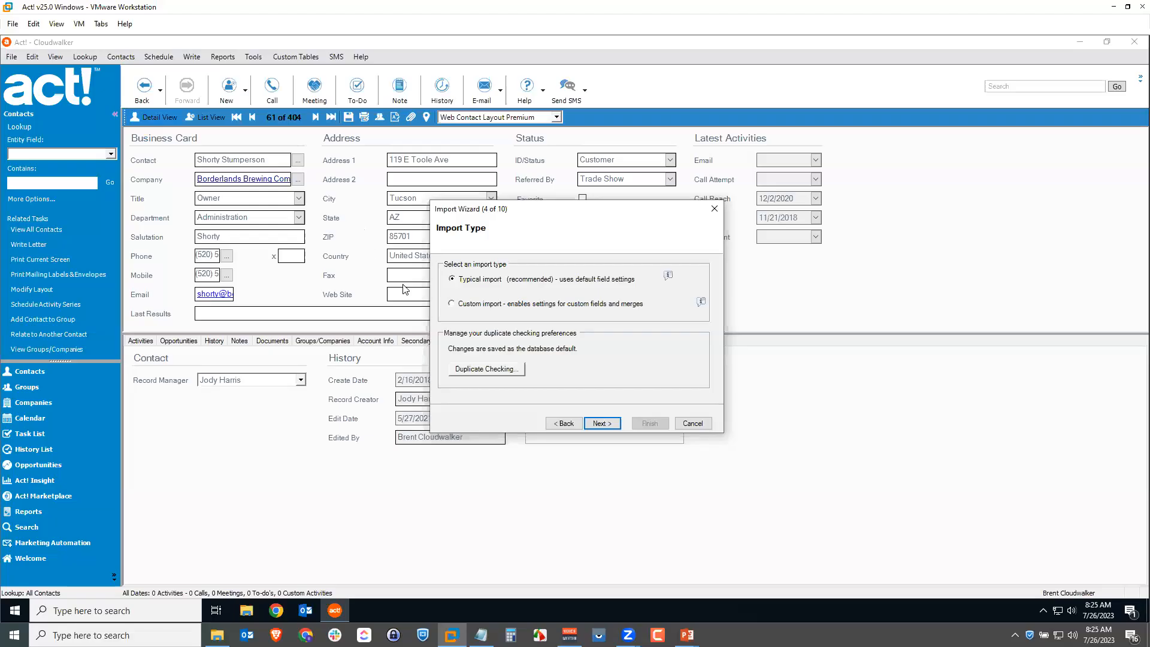
click(452, 304)
click(482, 373)
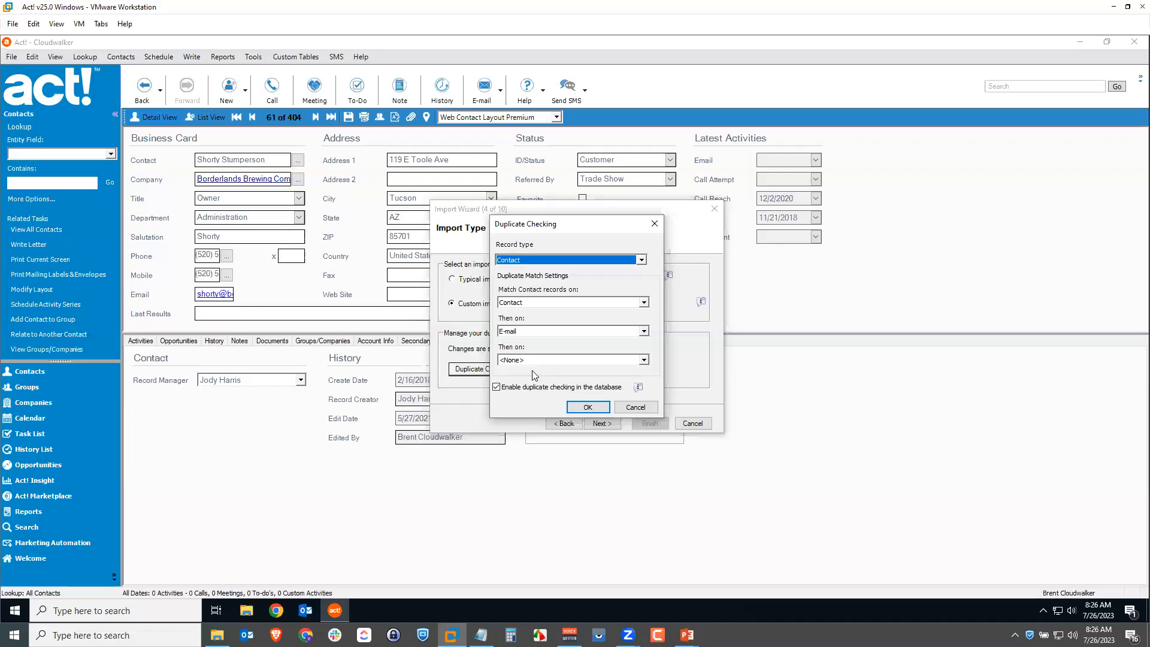
click(605, 408)
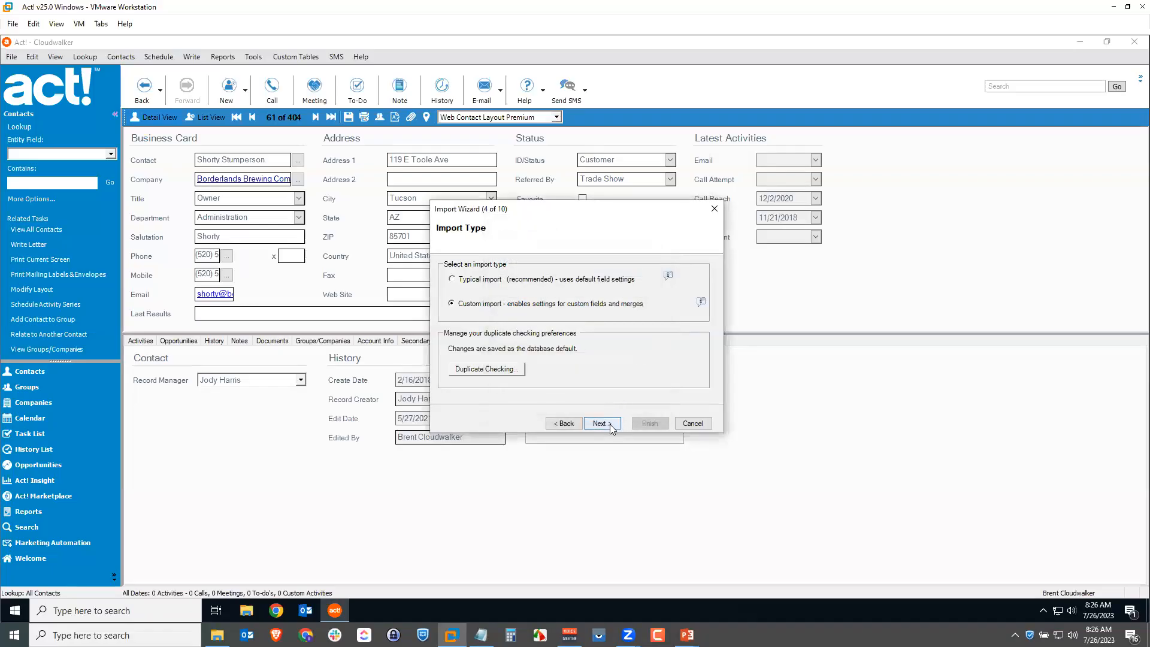
click(610, 424)
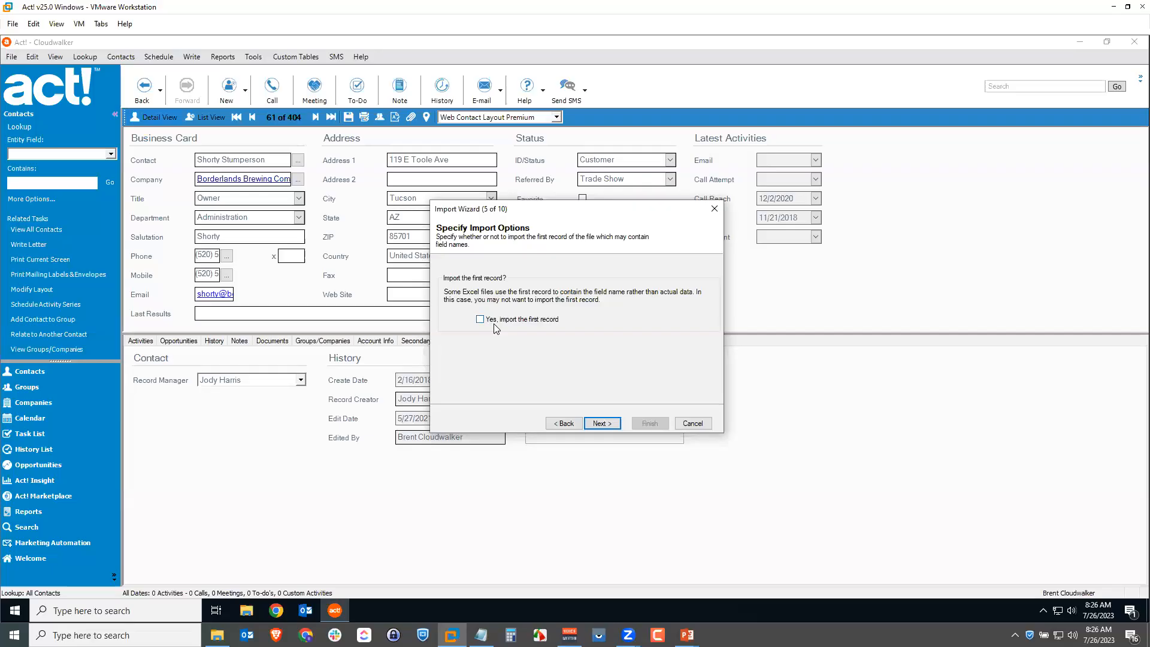
- Leave the first record out of the import and widen the source field column in the contact map
click(606, 424)
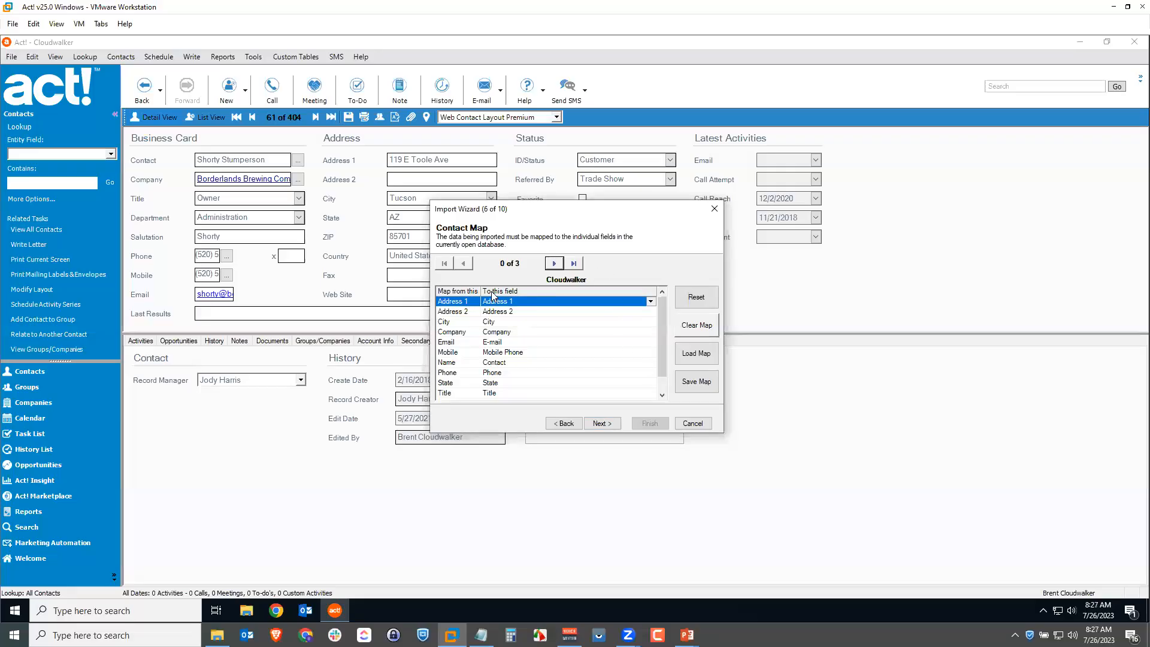
drag(481, 291, 492, 290)
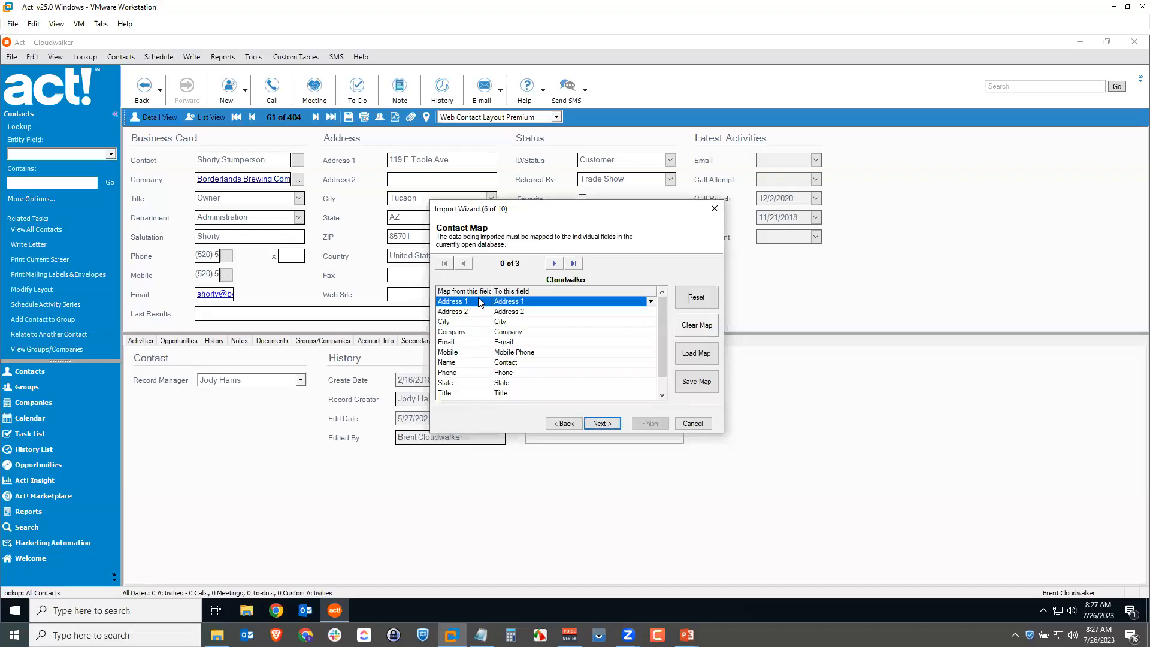
drag(491, 290, 518, 290)
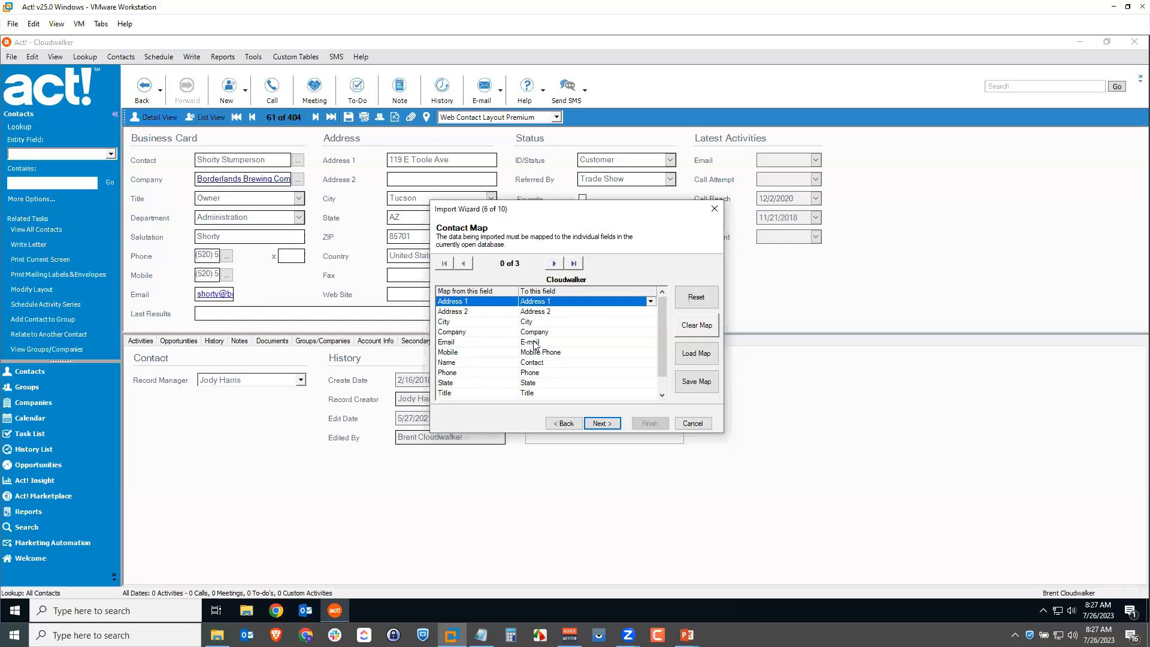
- Review the contact map and the target fields available for URL, keeping it mapped to Web Site
scroll(494, 362, down, 1)
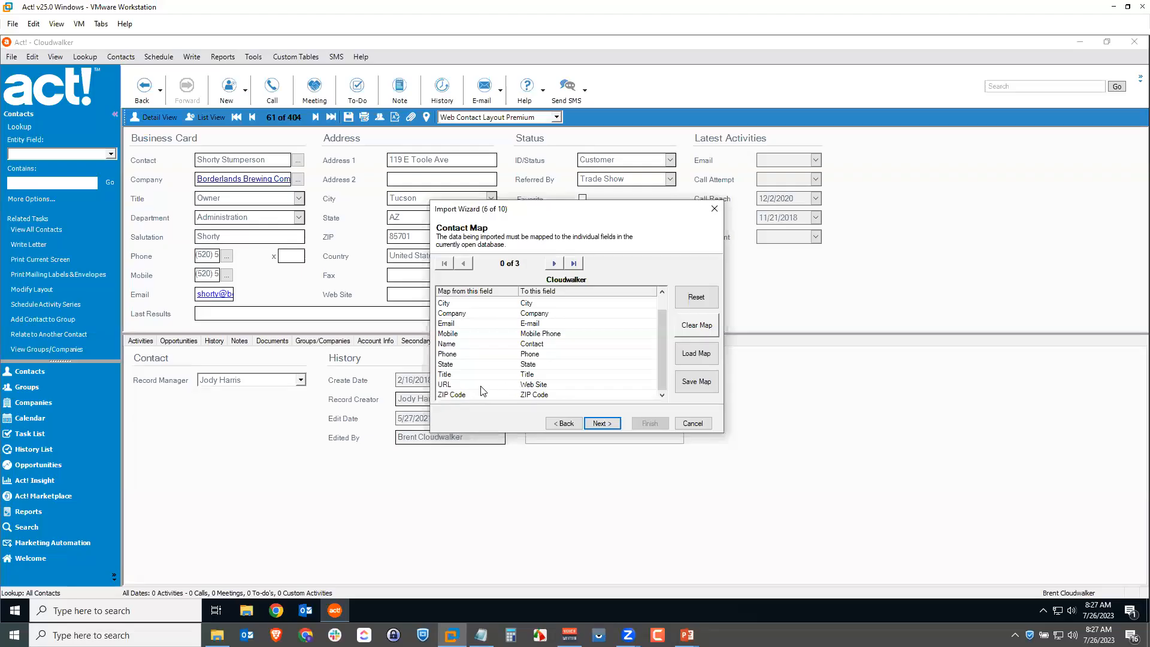
click(549, 389)
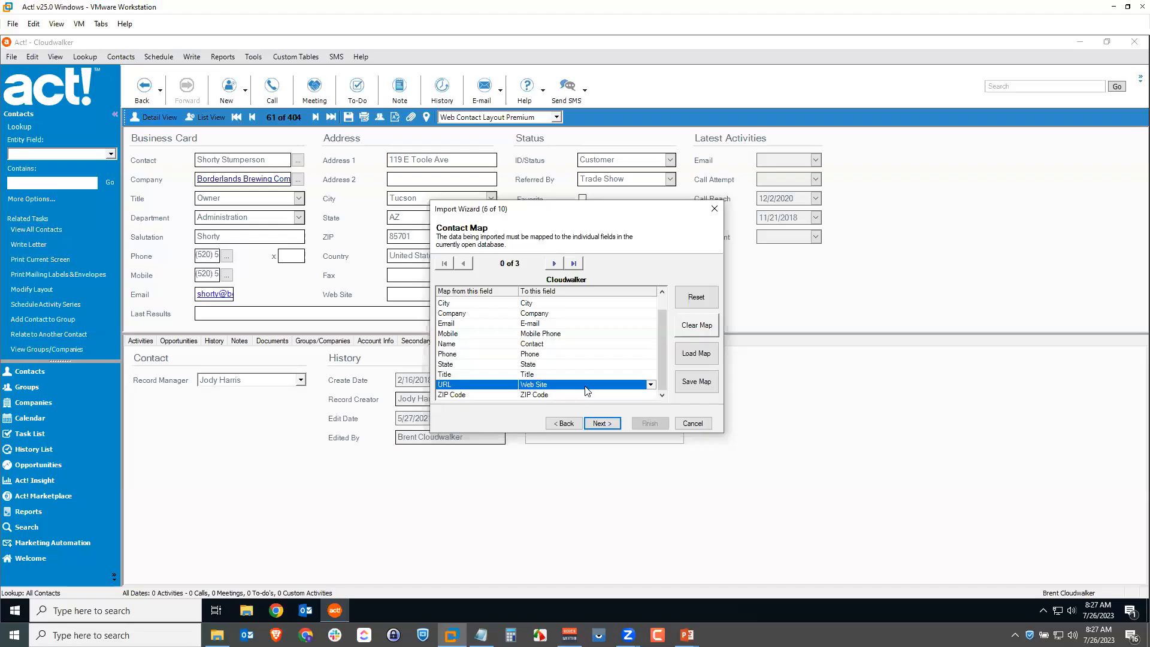
click(650, 385)
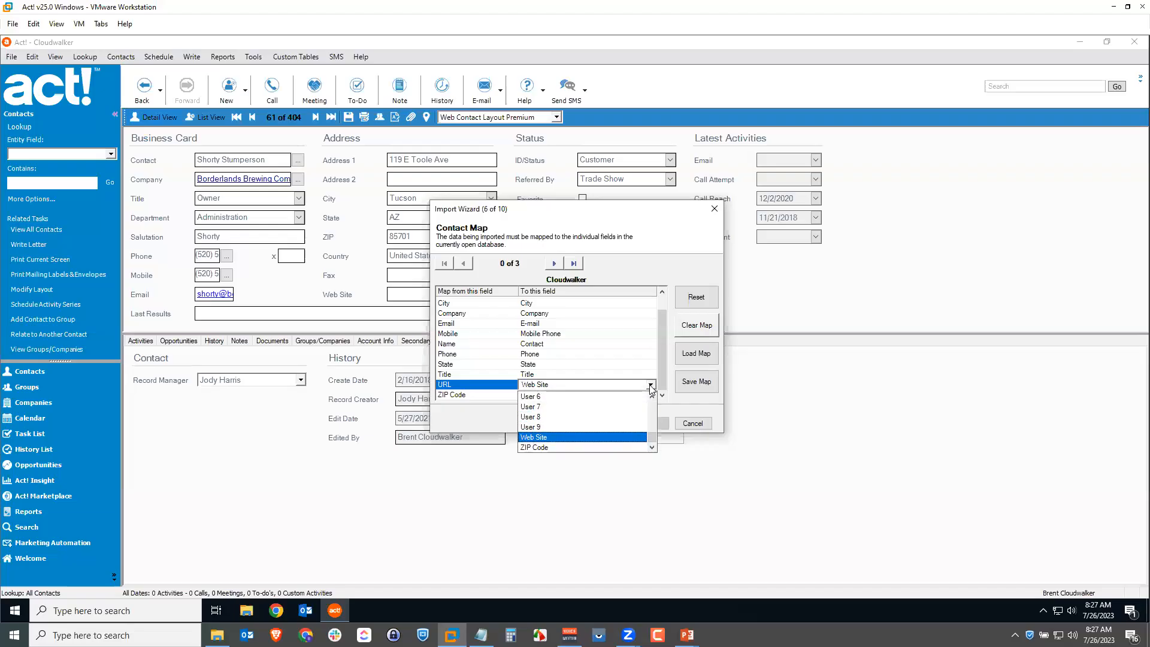
drag(650, 436, 652, 405)
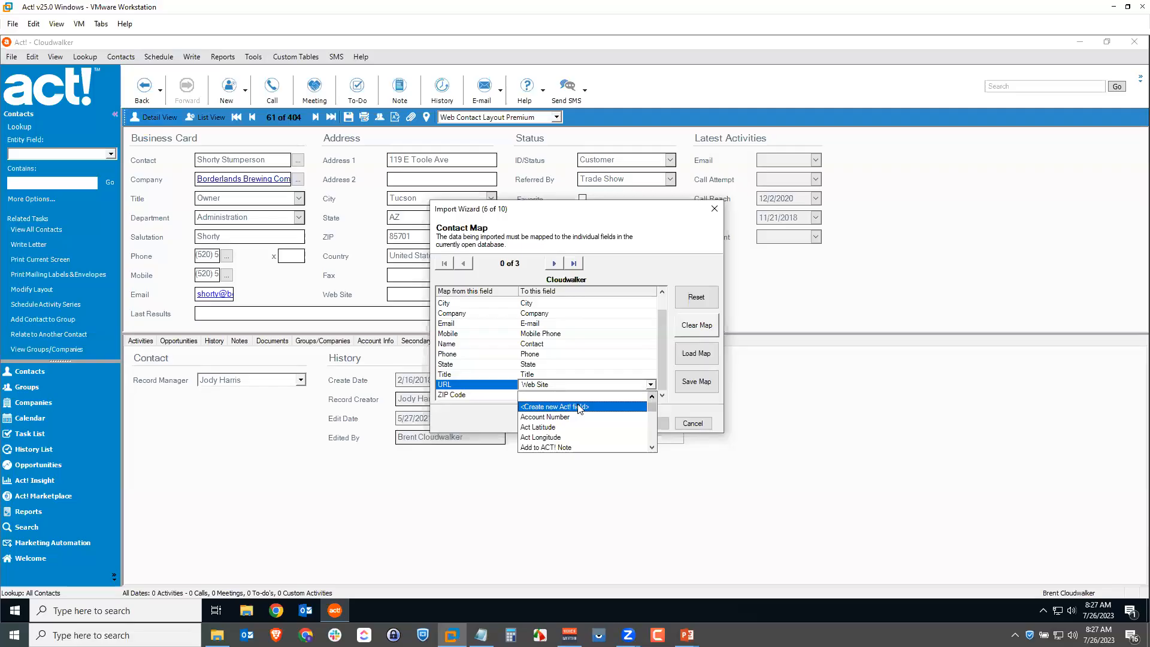
click(480, 419)
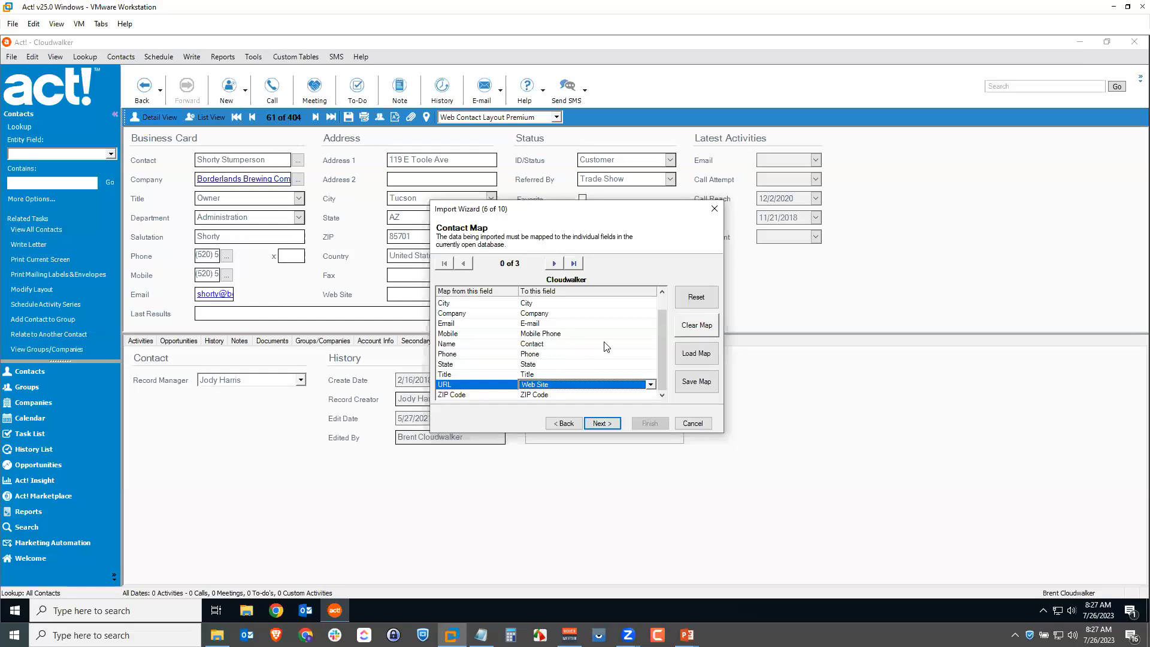
- Accept the contact map and the default merge options, and run the import
click(594, 423)
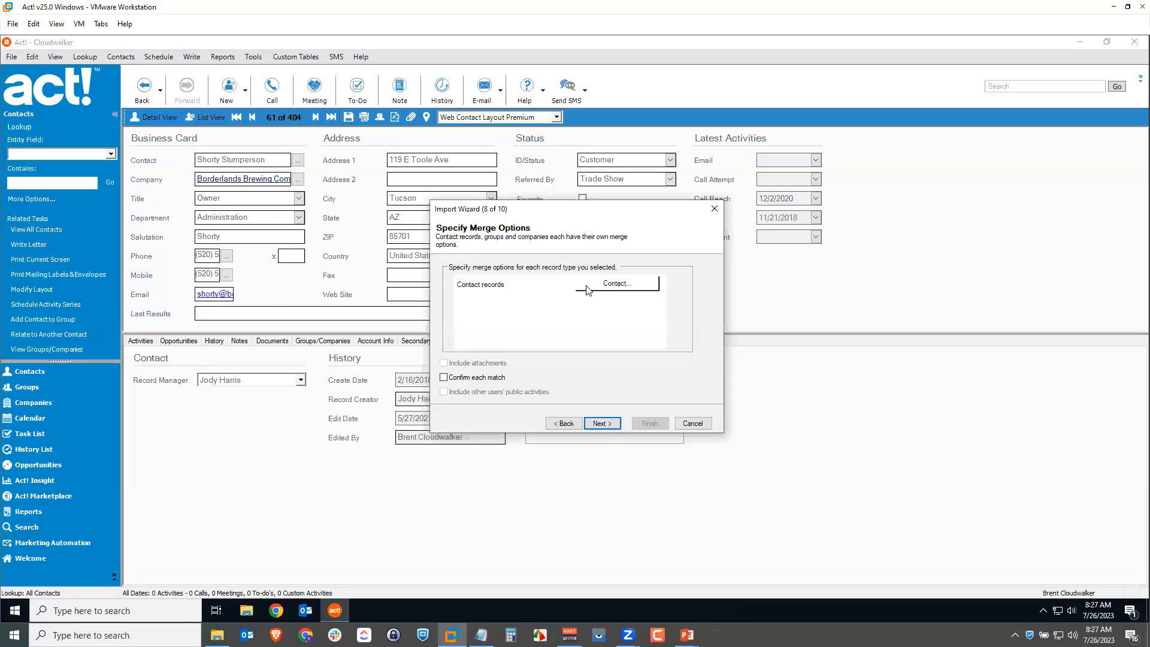
click(597, 424)
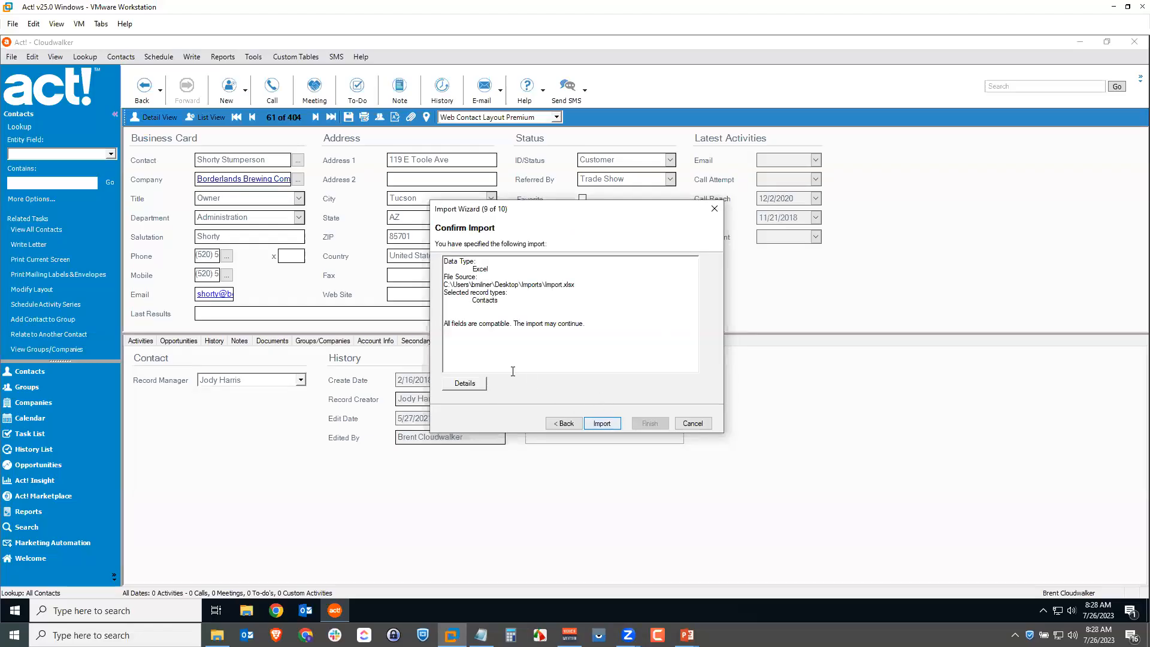
click(602, 423)
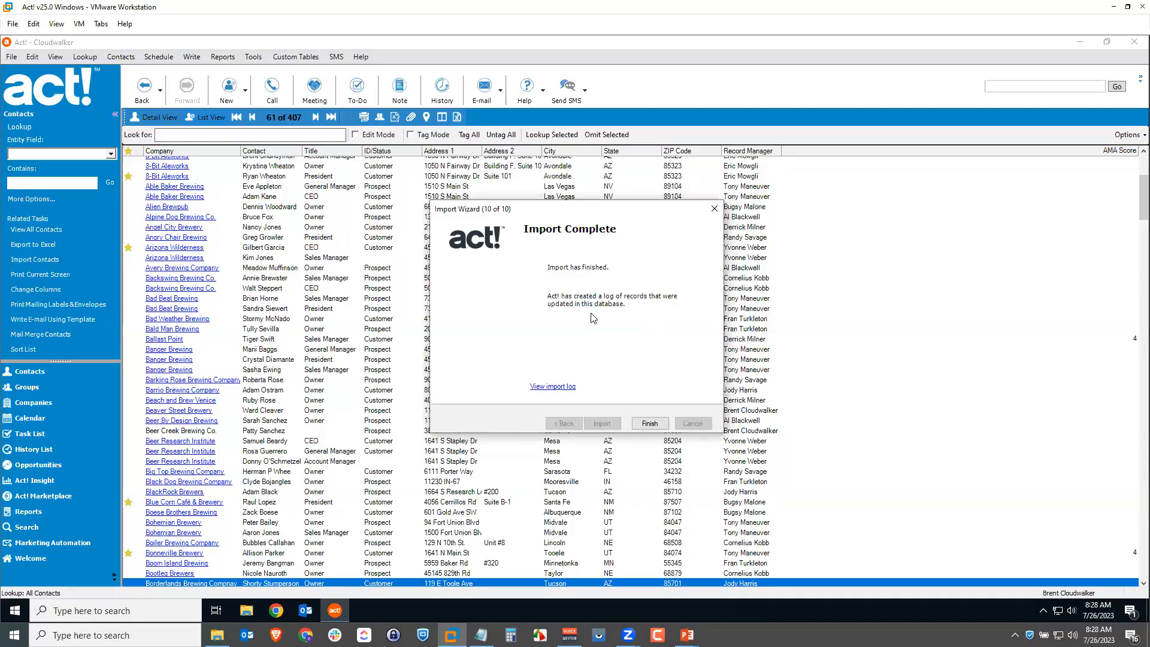
- Review the import log and finish the Import Wizard
click(553, 387)
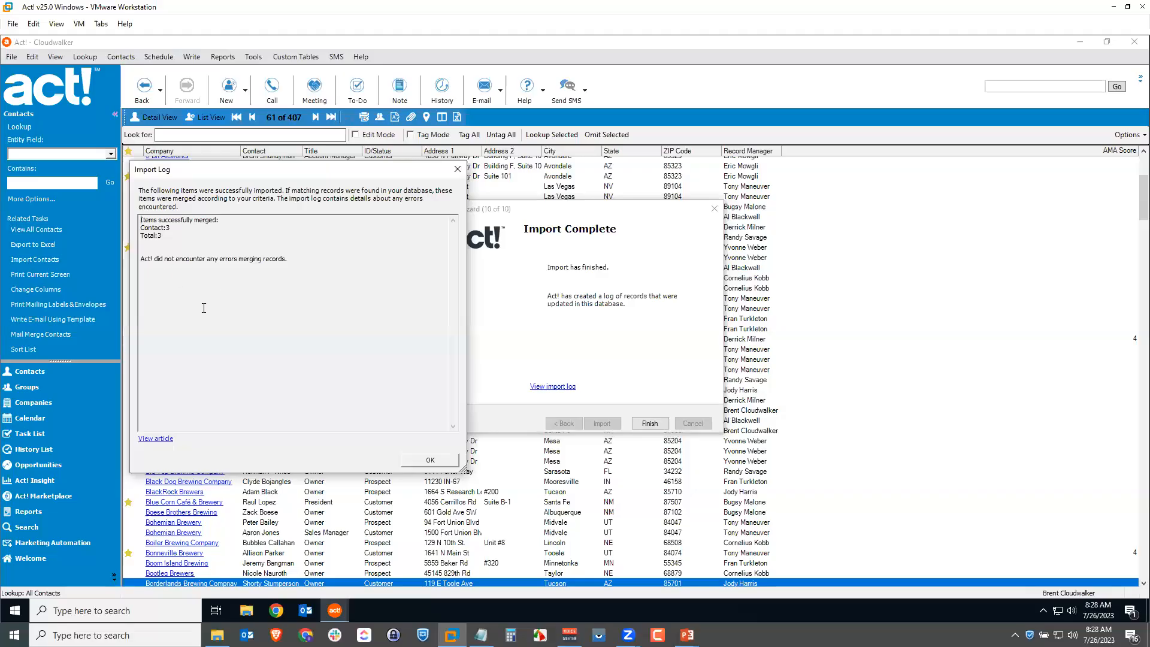
click(413, 460)
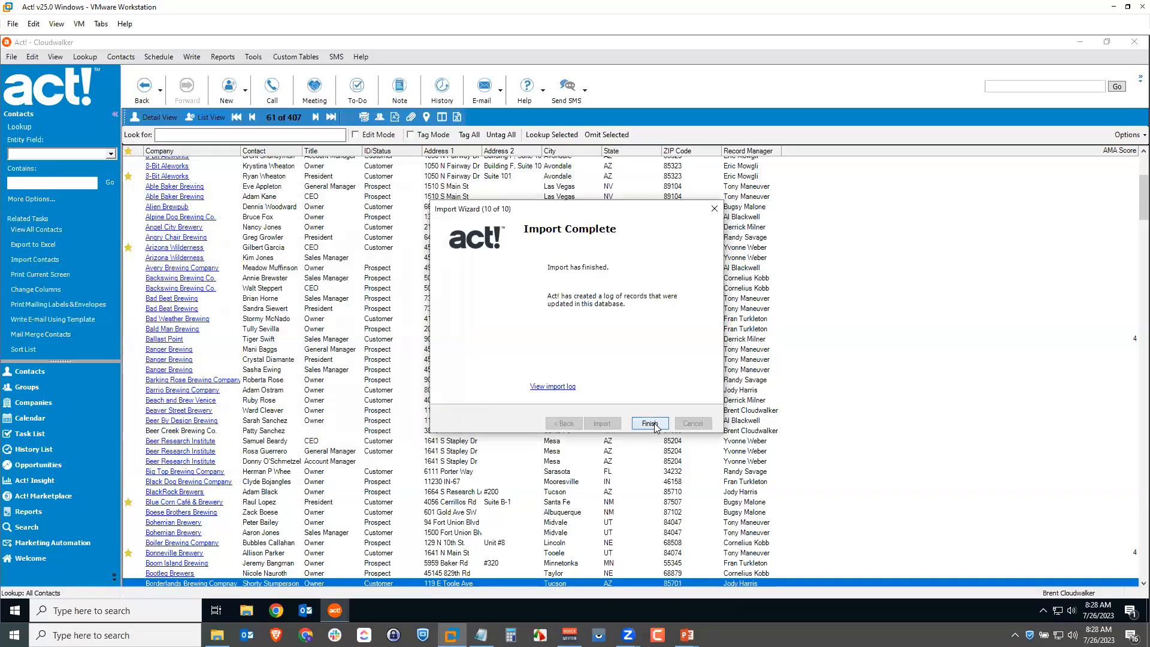
click(649, 424)
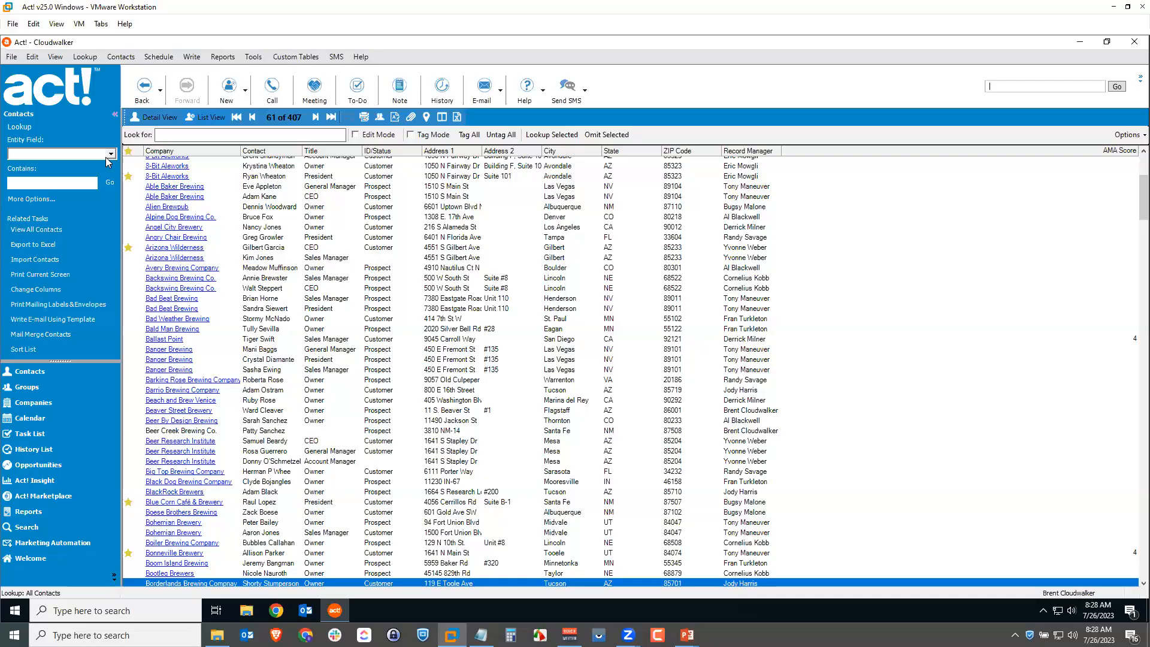
- Look up contacts whose Create Date is equal to Today
click(89, 56)
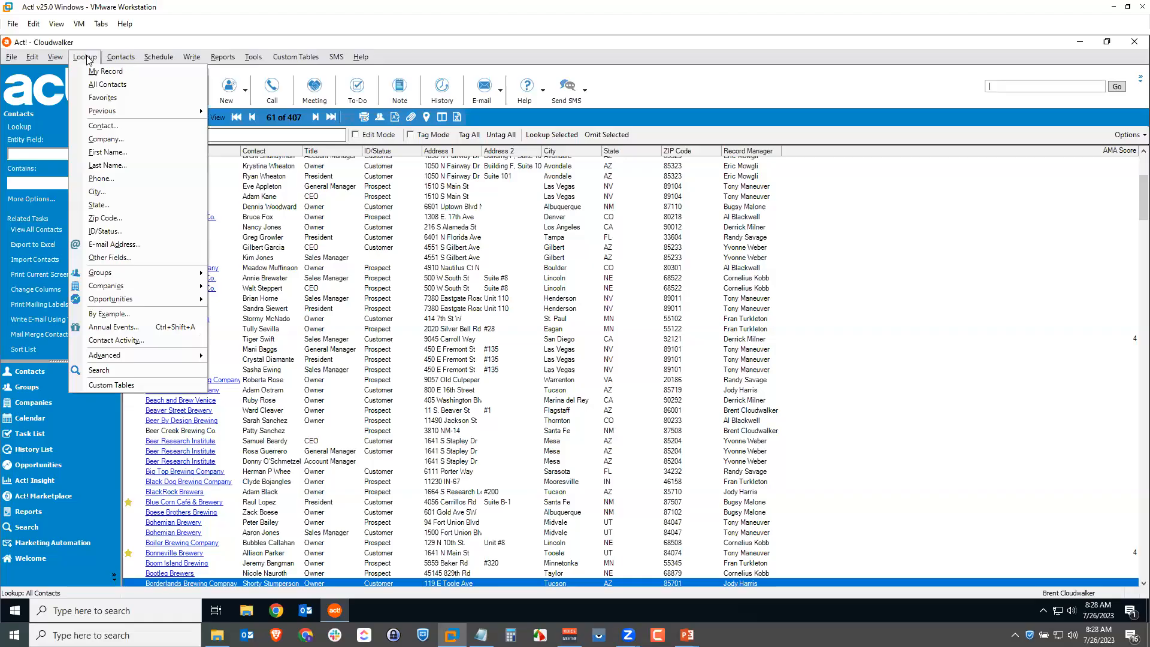
click(127, 259)
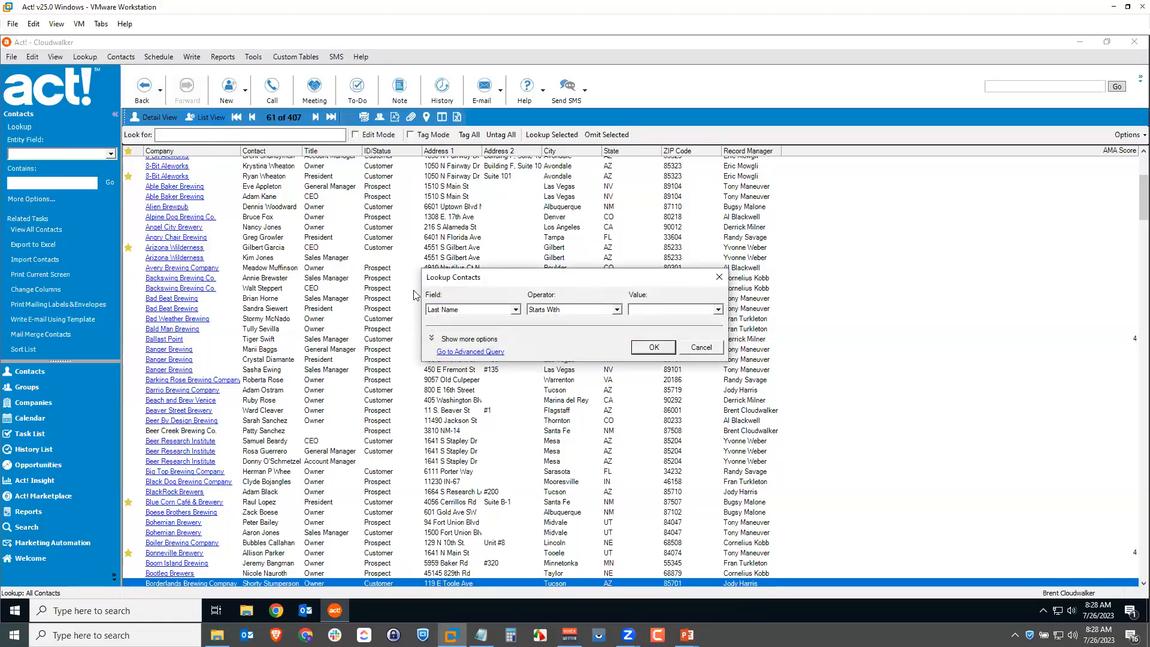
click(515, 309)
mouse_move(517, 343)
mouse_down()
mouse_move(519, 330)
mouse_move(513, 337)
mouse_up()
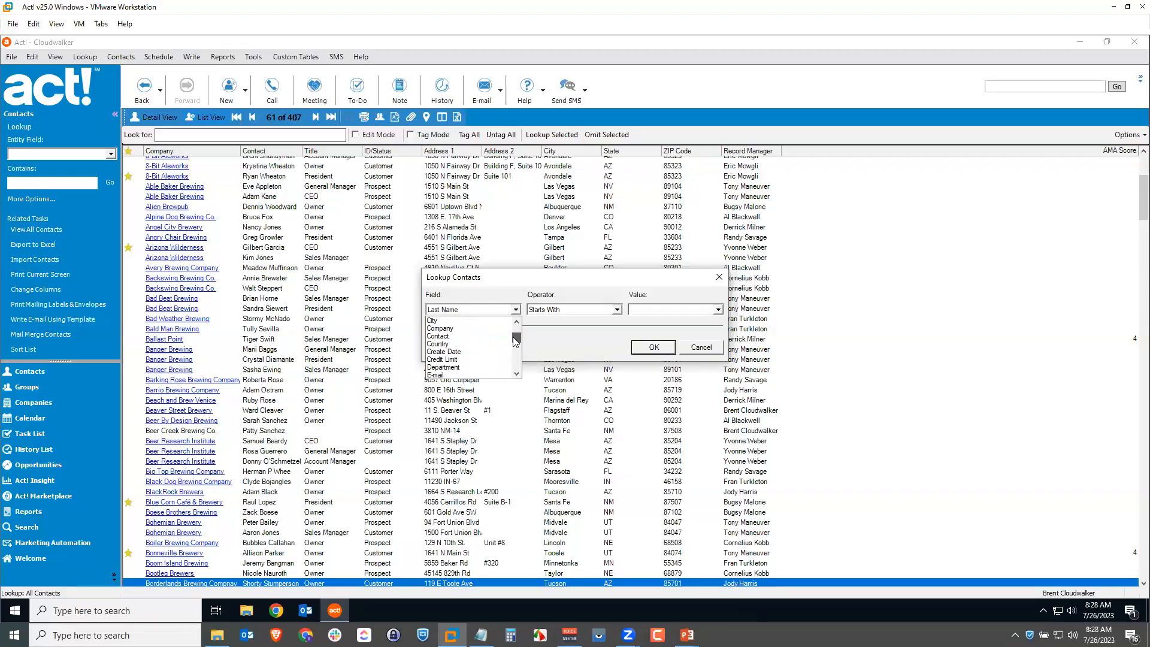
click(452, 335)
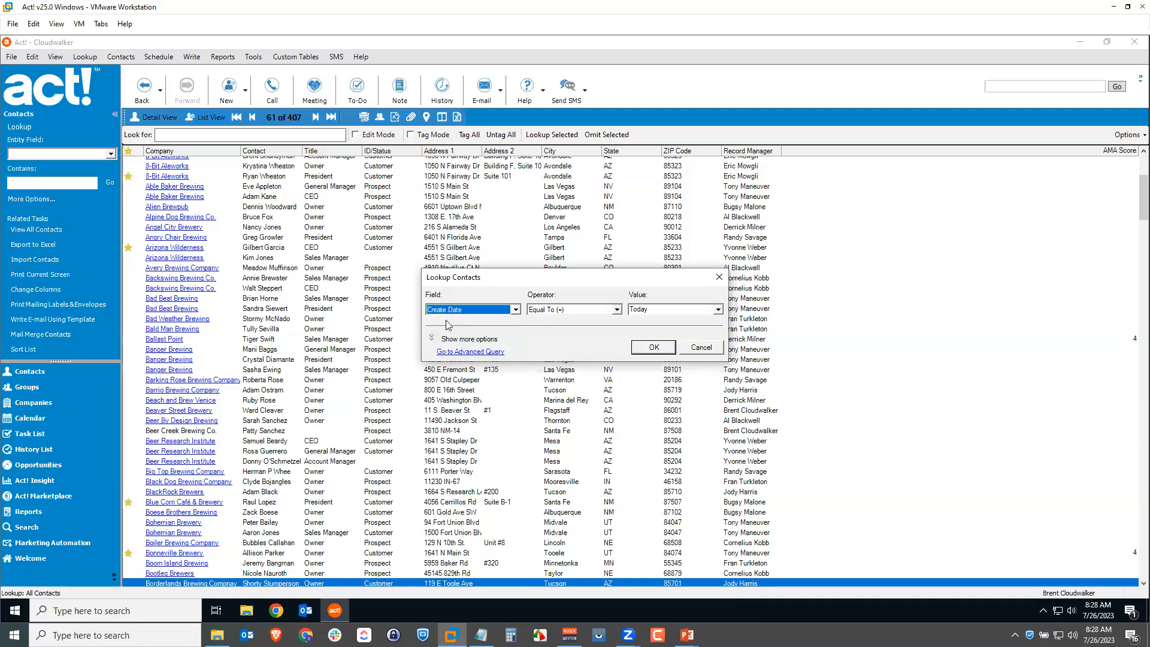
click(602, 310)
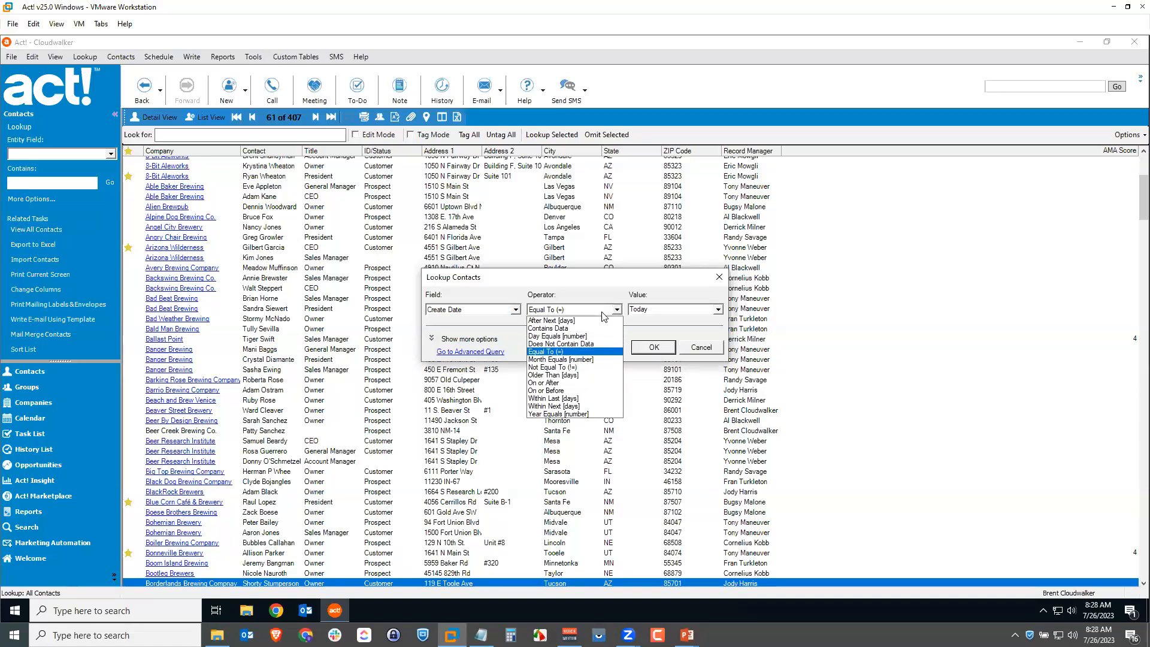
click(642, 311)
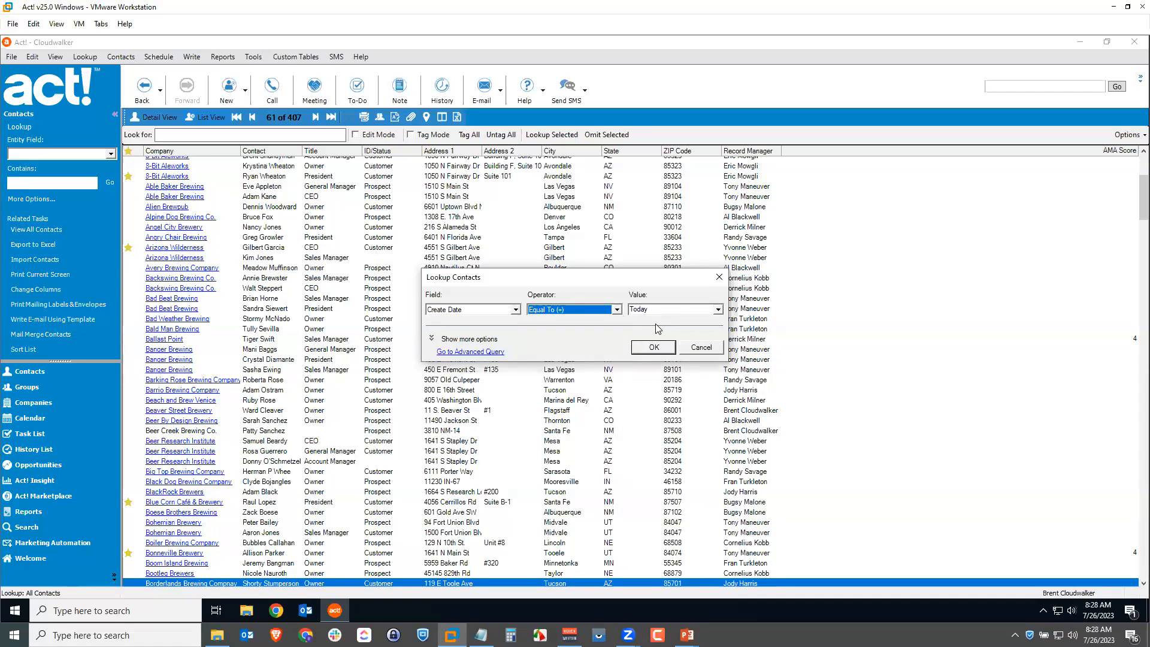
click(654, 350)
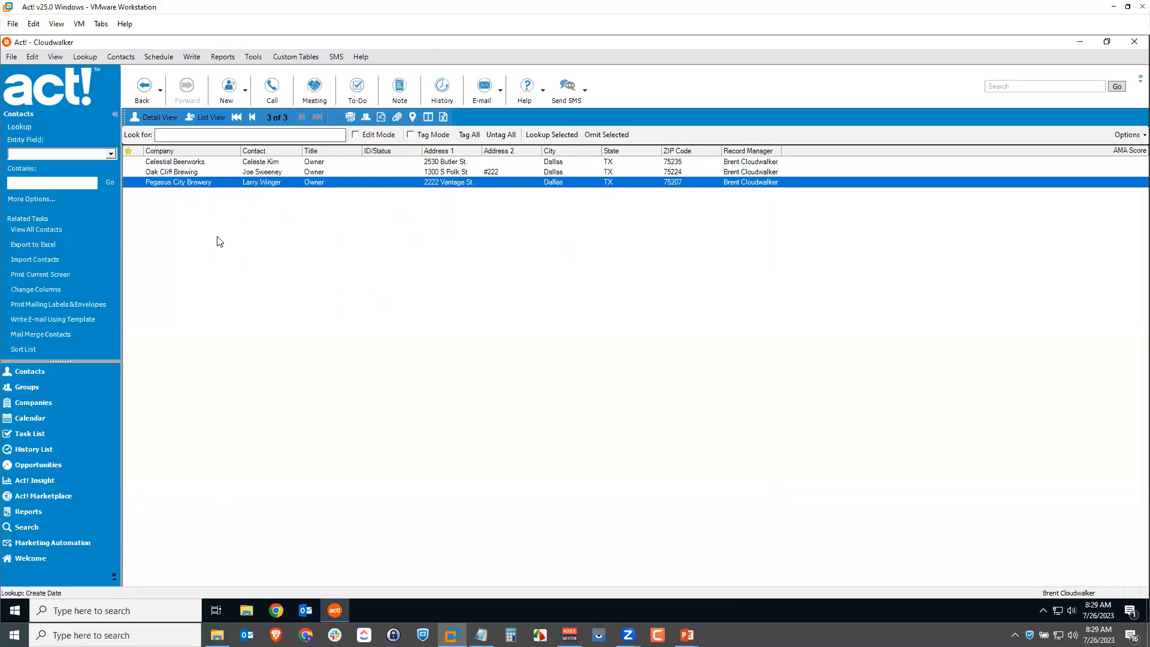
- Go through the found contacts at Celestial Beerworks, Oak Cliff Brewing and Pegasus City Brewery one by one
click(171, 162)
click(182, 172)
click(186, 182)
- Look up all contacts and open the detail record of the president of 8-Bit Aleworks
click(85, 56)
click(103, 84)
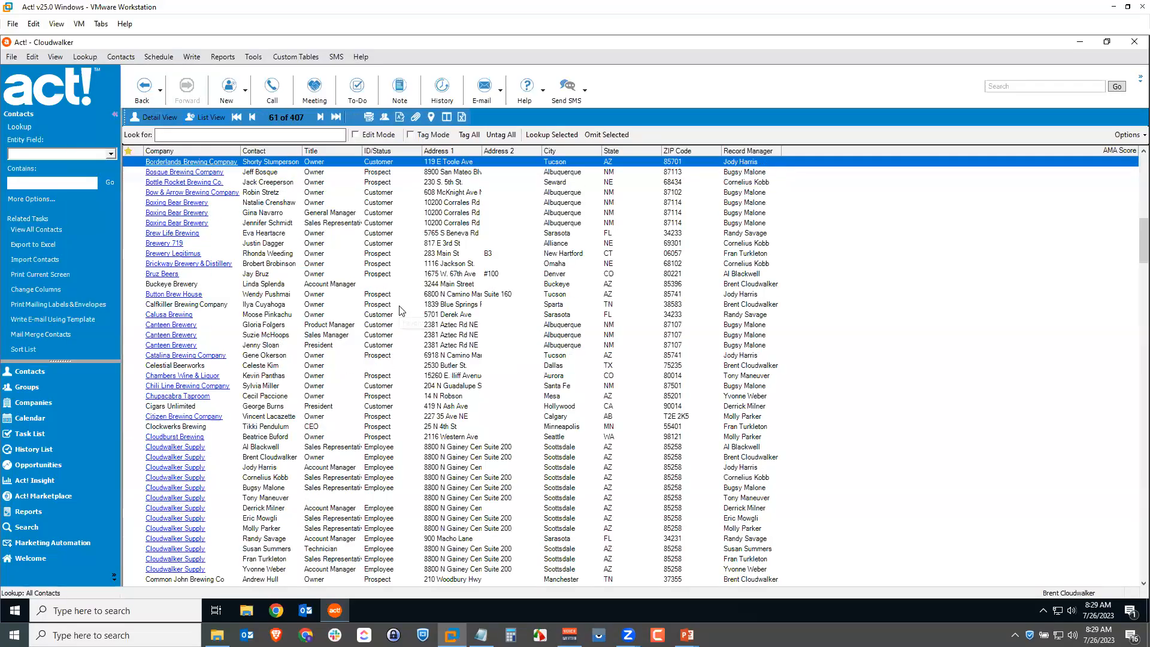
scroll(285, 296, up, 15)
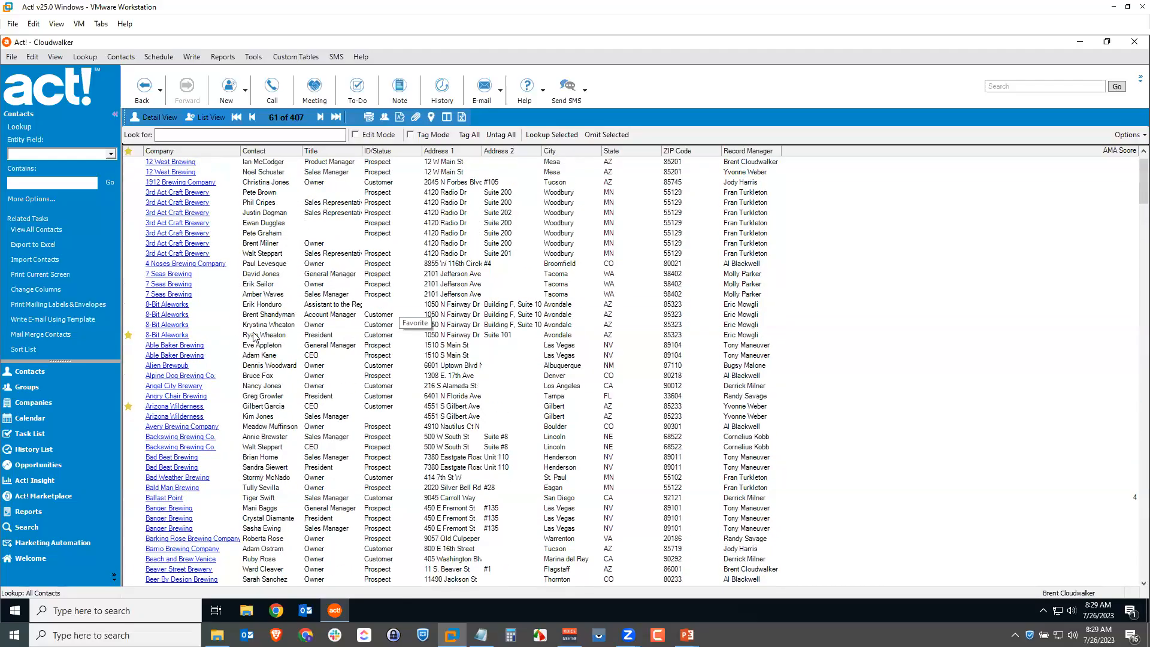
double_click(254, 336)
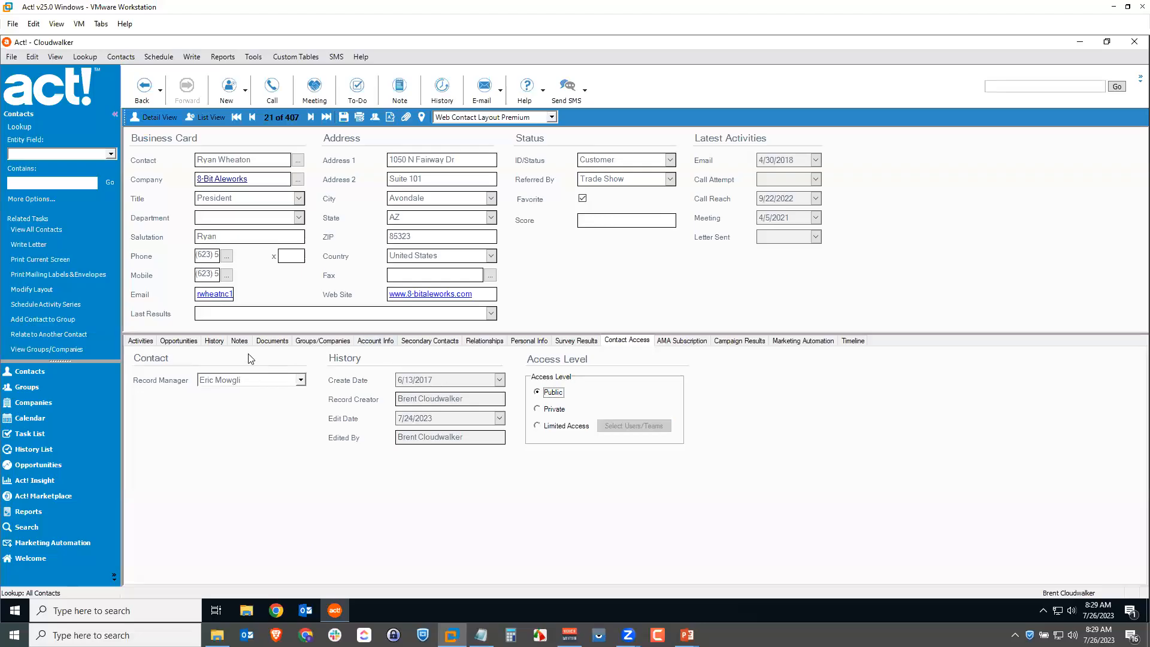
- Show the contact's history and examine its entries, including the 11/12/2019 Sales Presentation meeting
click(214, 341)
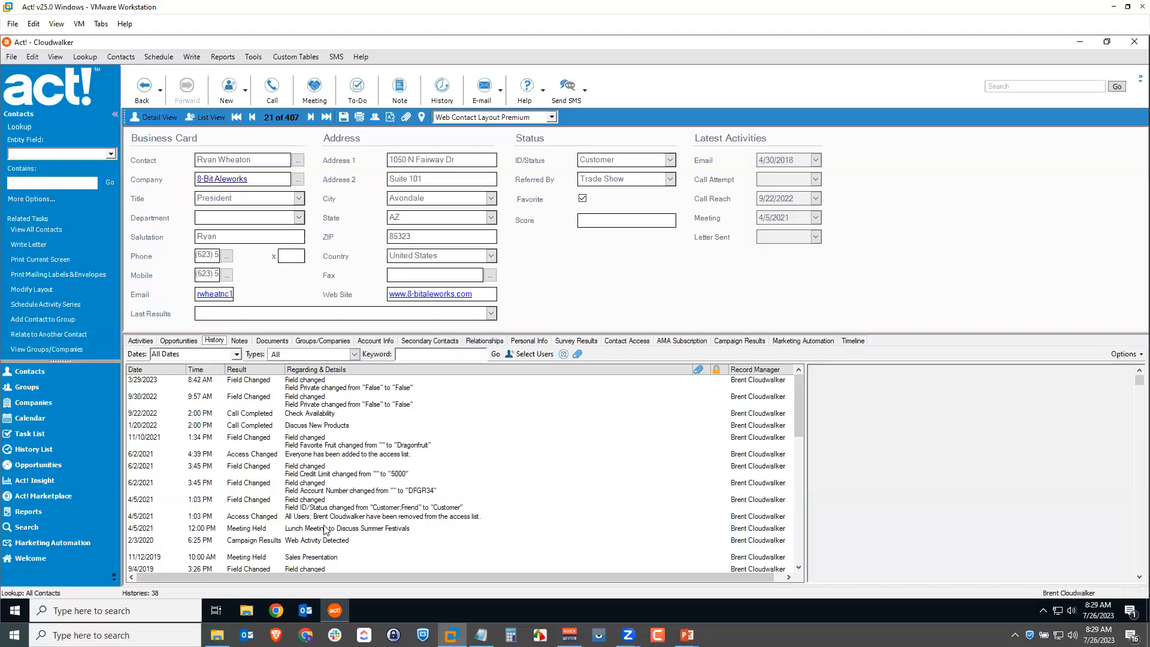
click(312, 558)
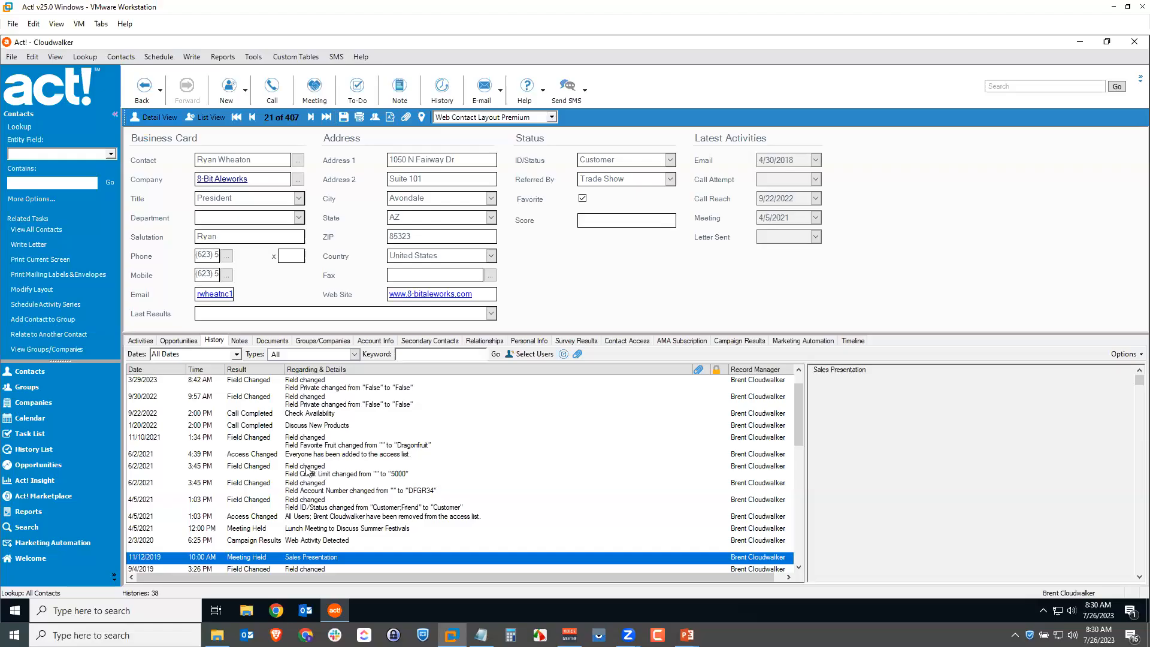
scroll(306, 470, down, 1)
scroll(282, 467, down, 6)
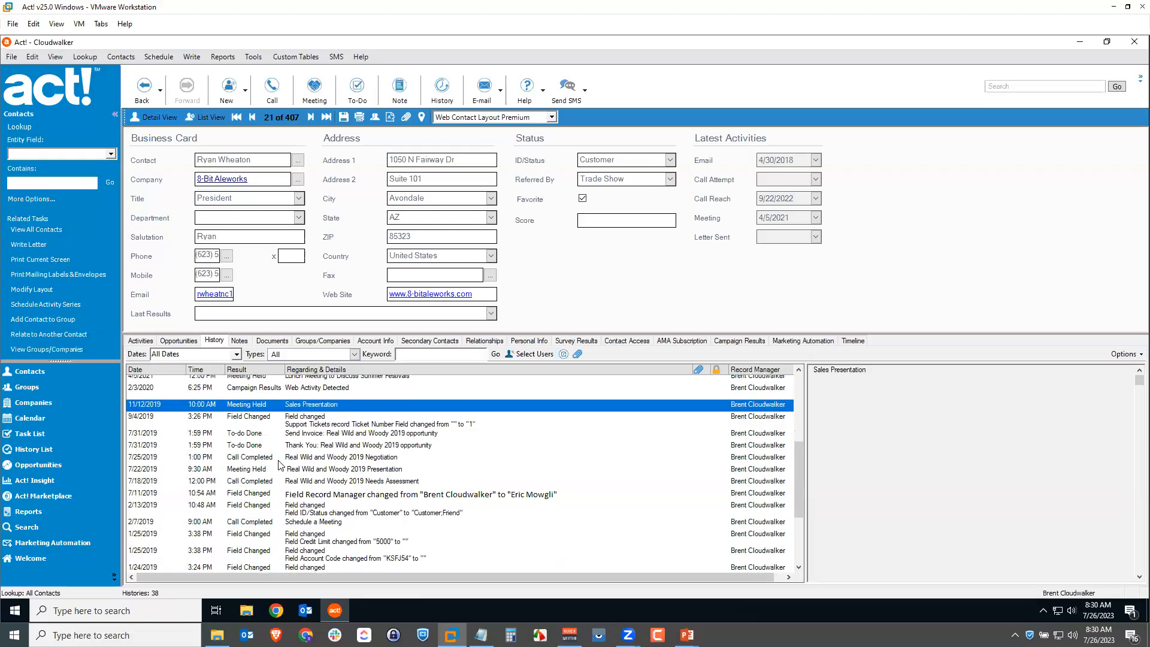
scroll(278, 464, down, 2)
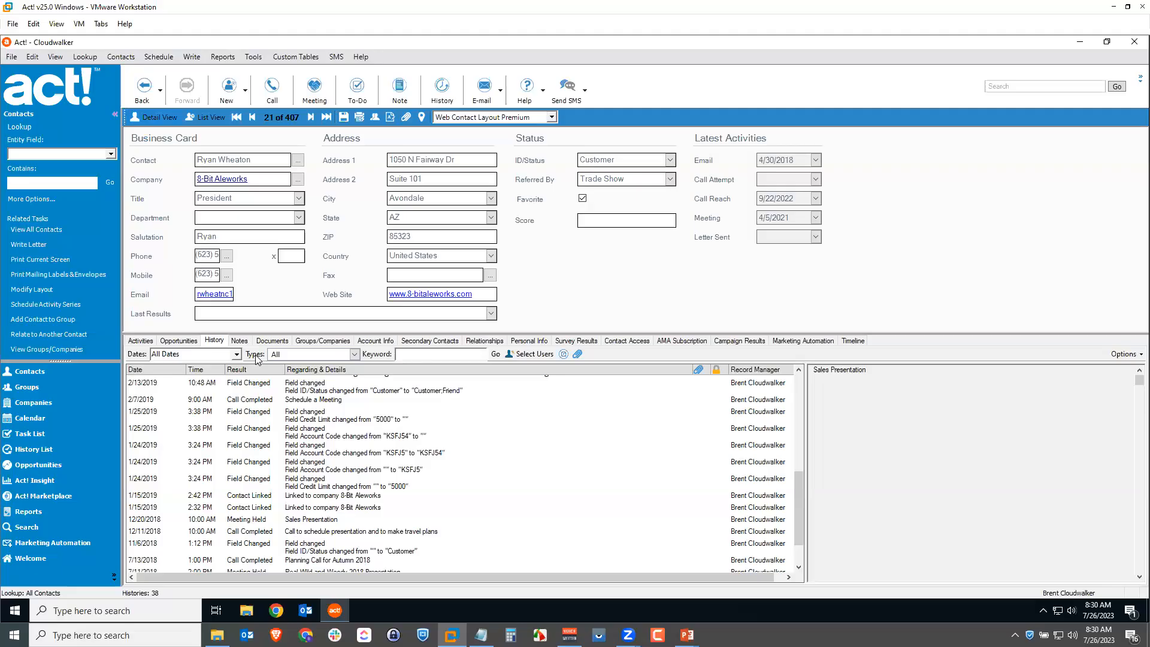
- Filter the contact's history by type to show only Activity Histories
click(354, 354)
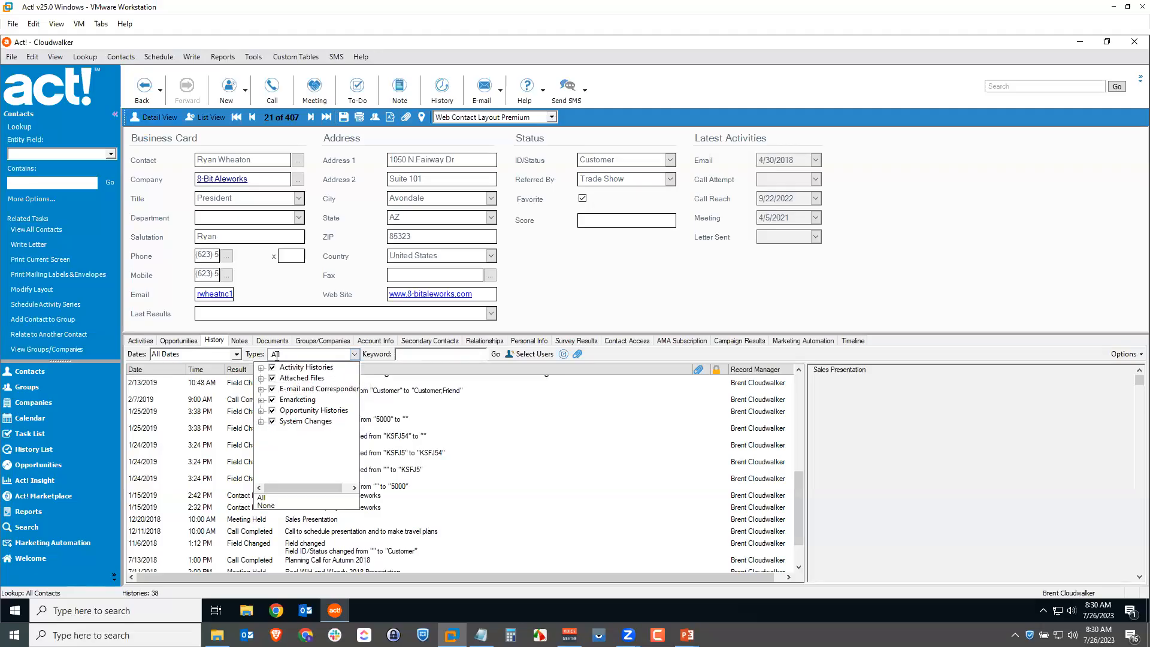
click(268, 507)
click(273, 369)
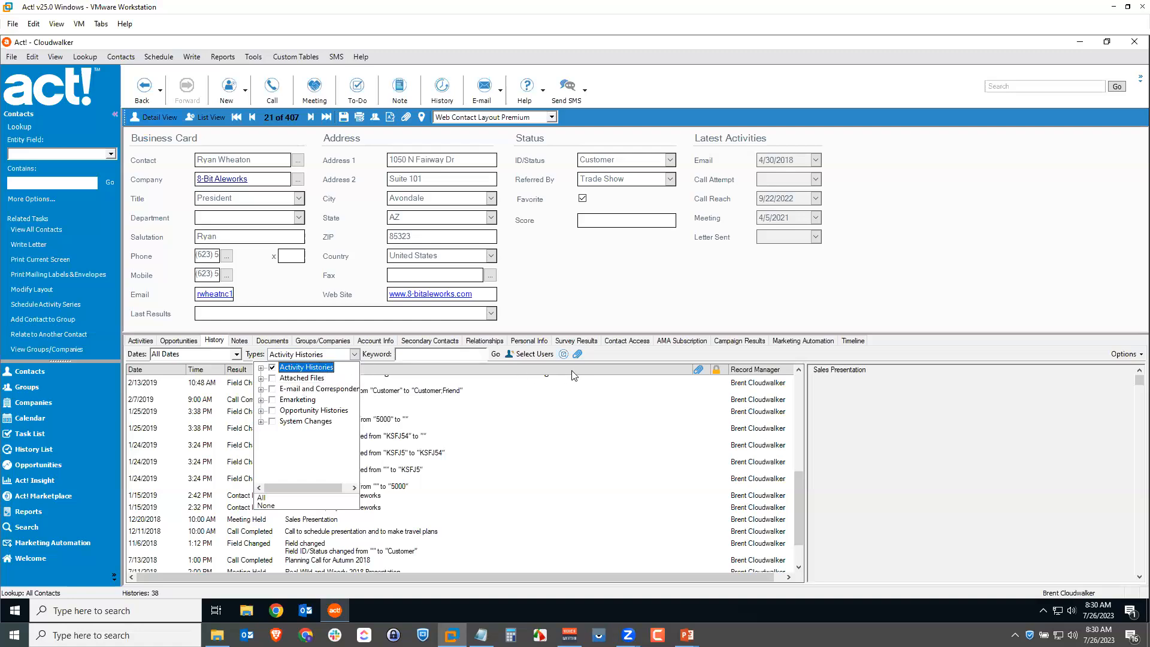
click(623, 356)
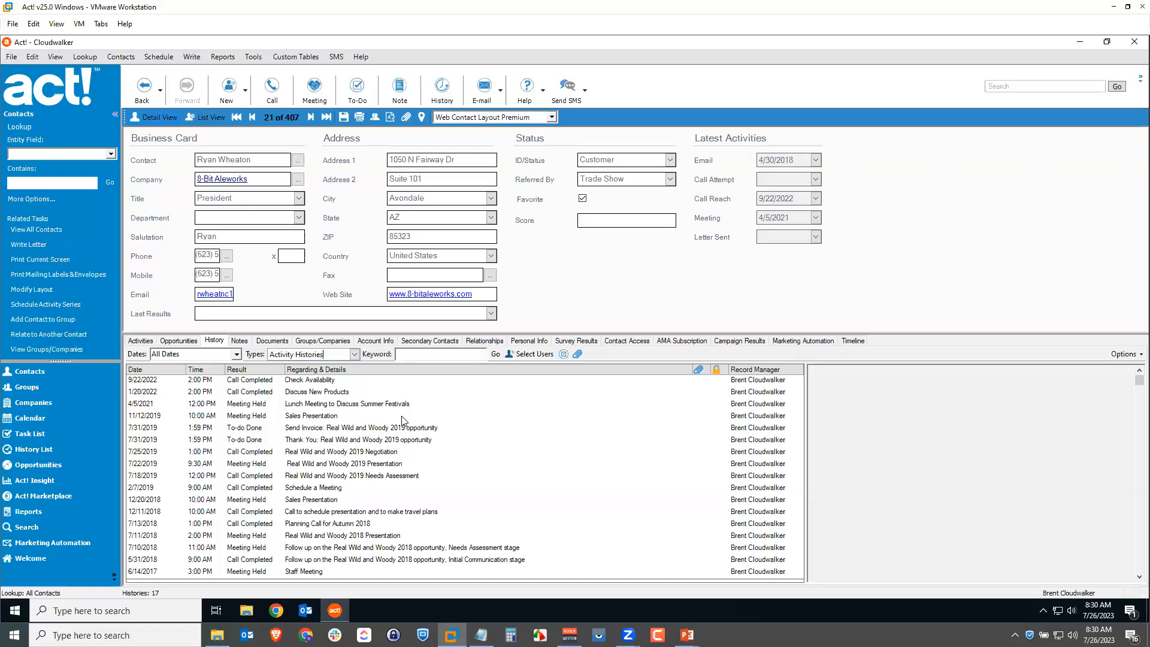
- Preview the details of several completed calls and to-dos, from Check Availability to Real Wild and Woody 2019 Negotiation
click(326, 382)
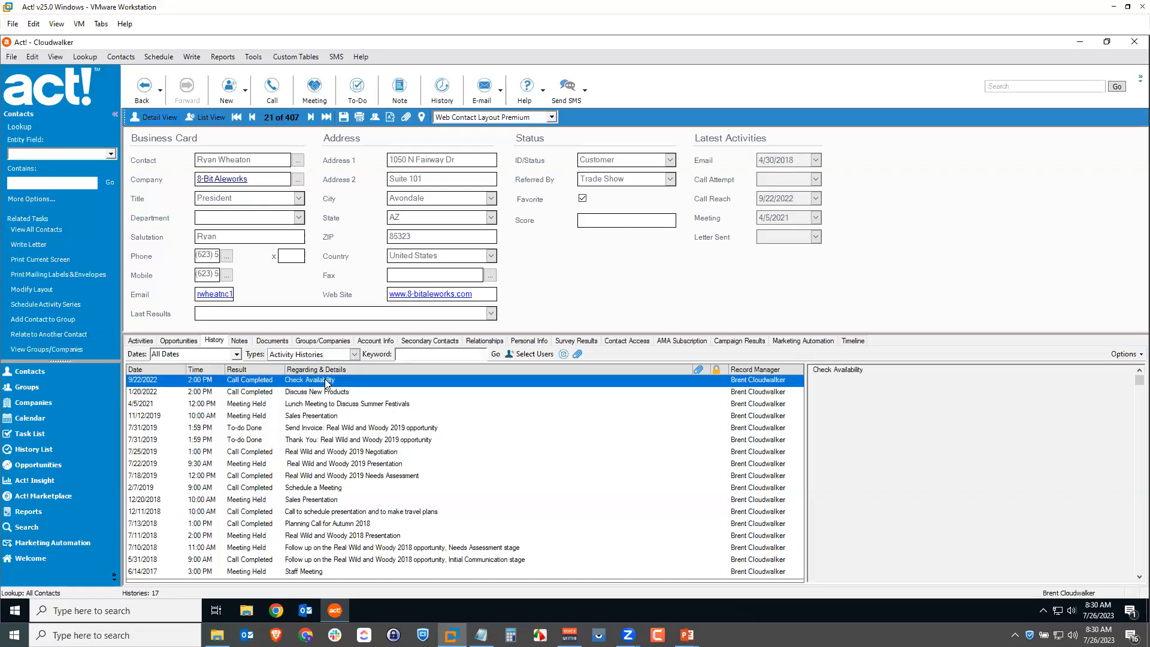
click(327, 393)
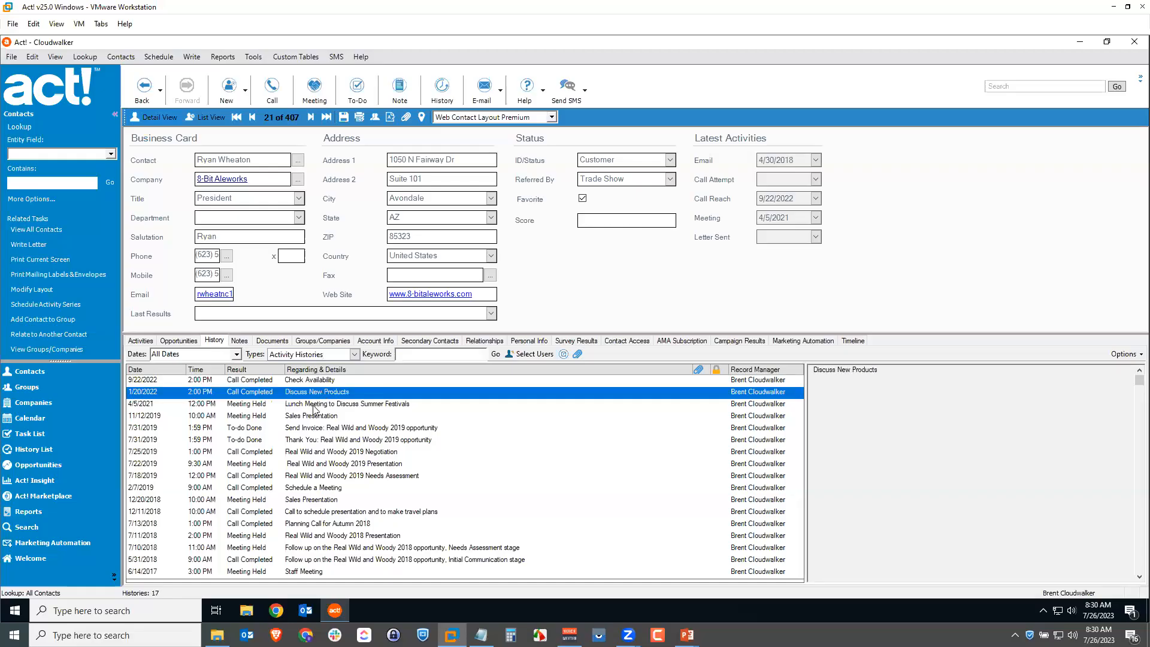
click(312, 428)
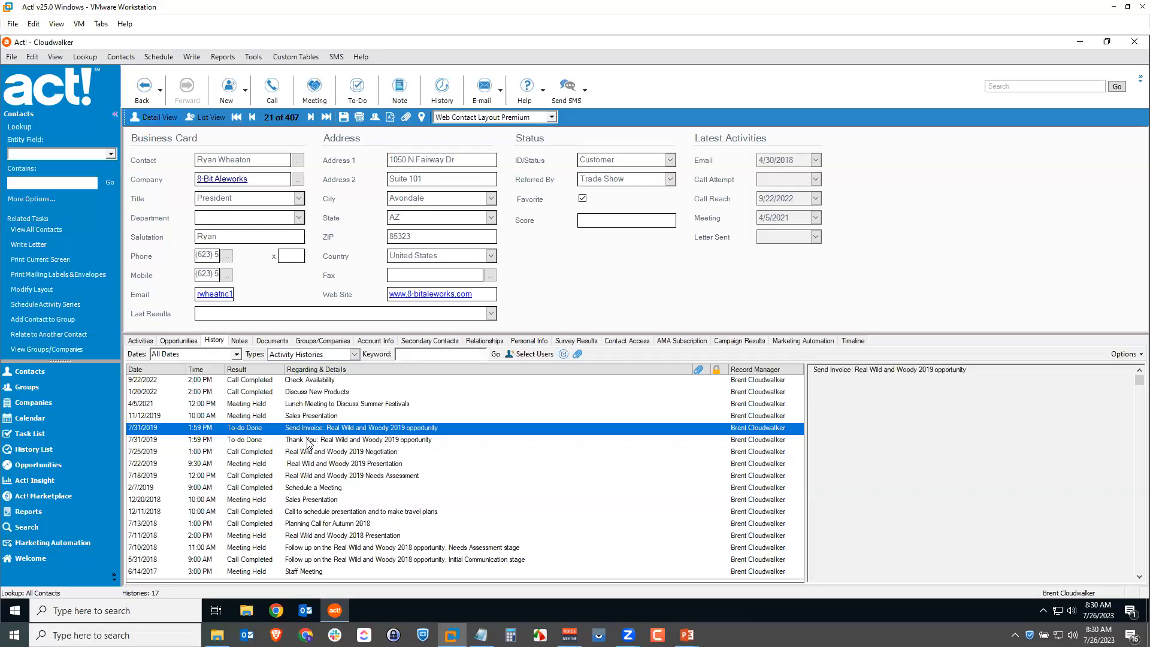
click(308, 440)
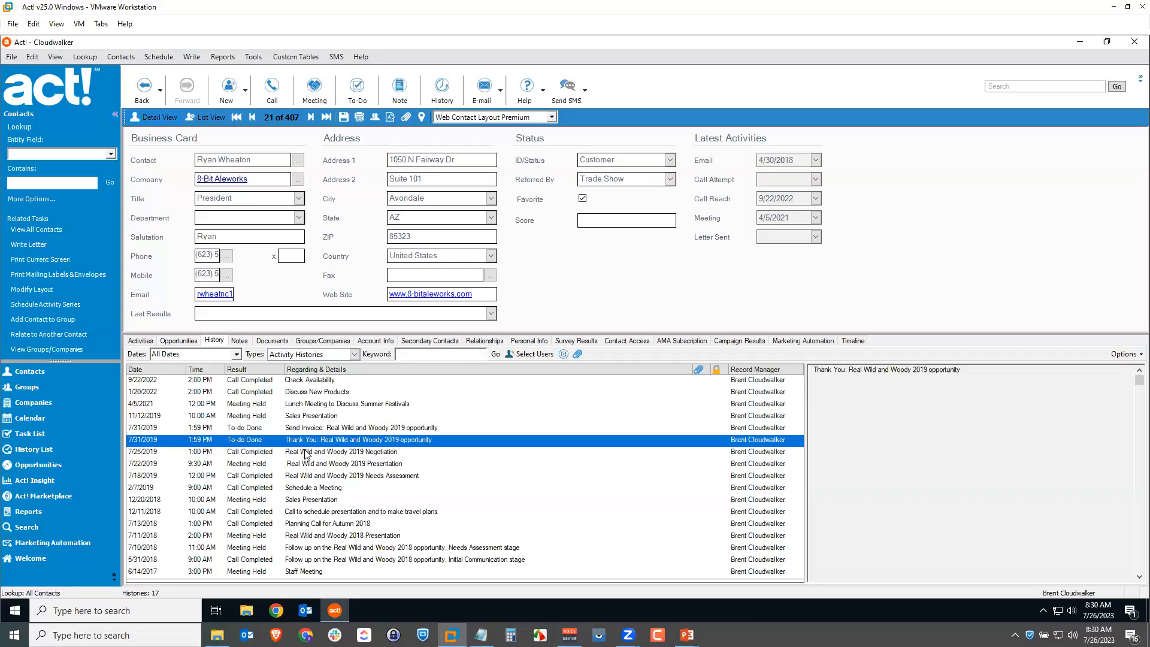
click(306, 453)
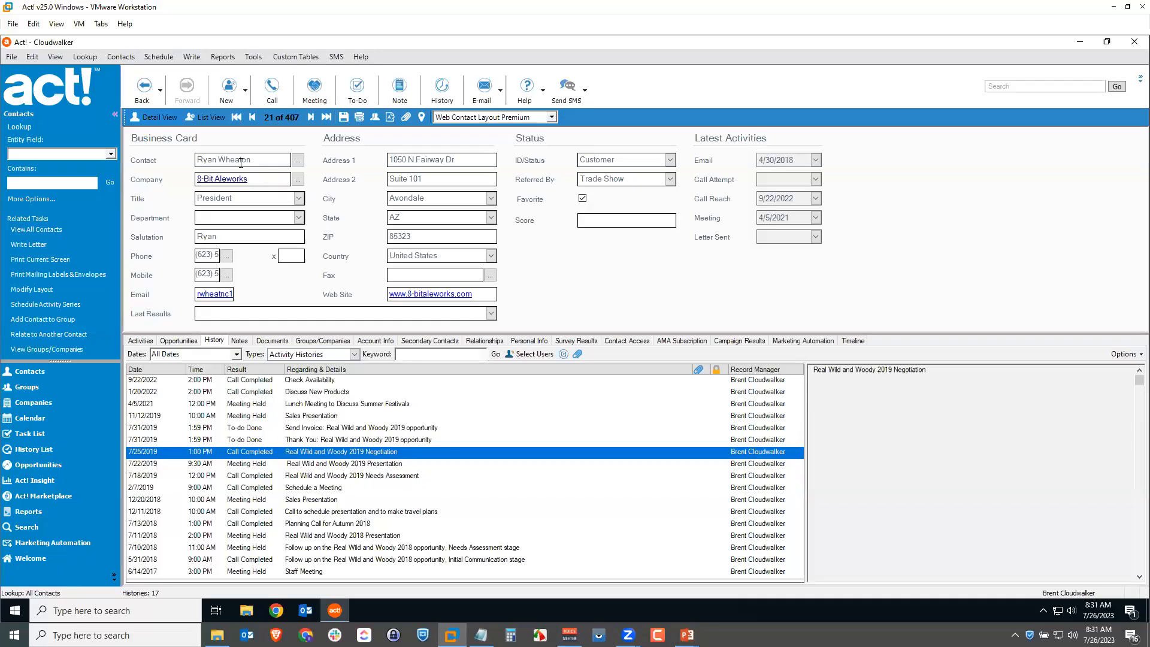
- Start a new history record for the contact as a meeting held on 7/25/2023
click(441, 88)
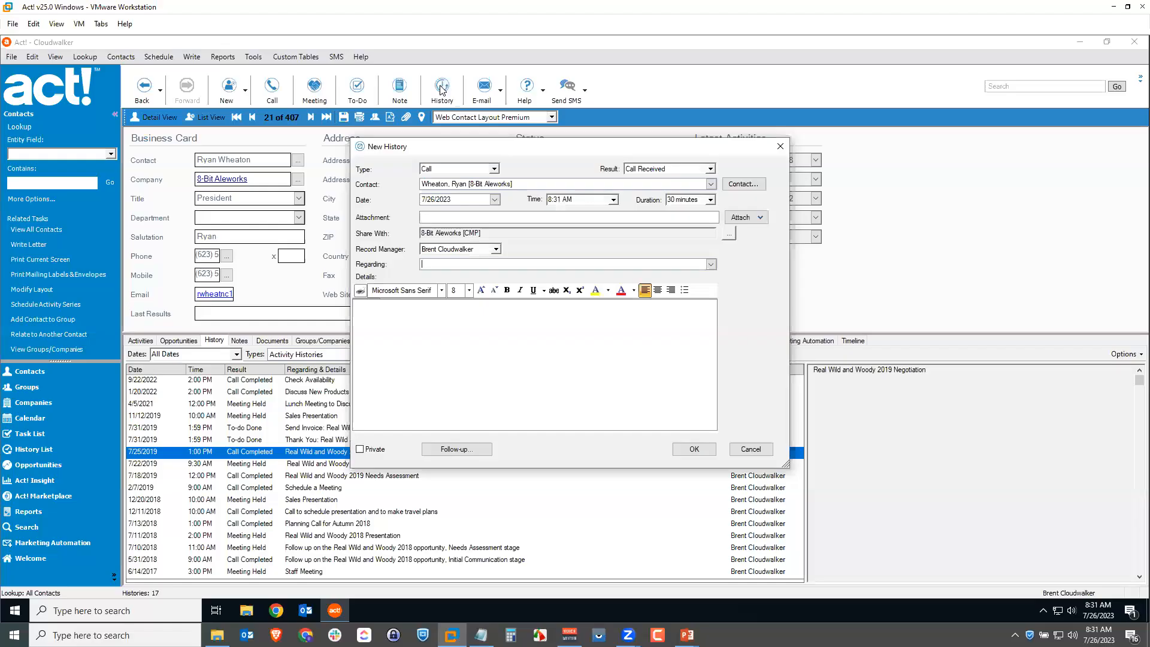
click(494, 168)
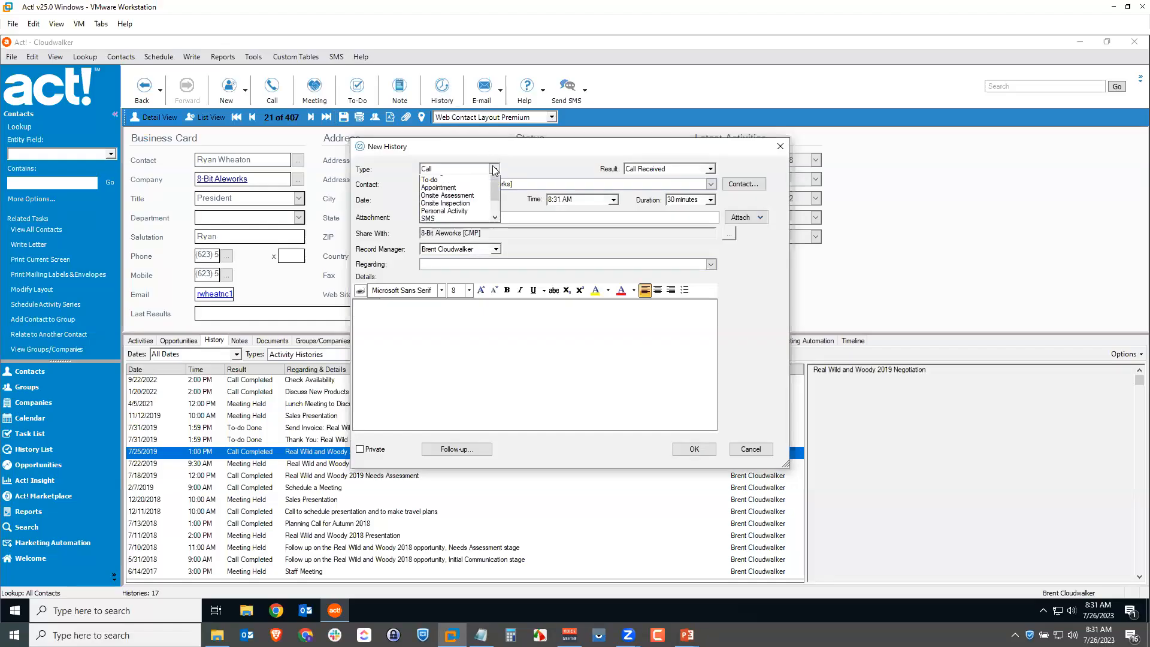
click(452, 191)
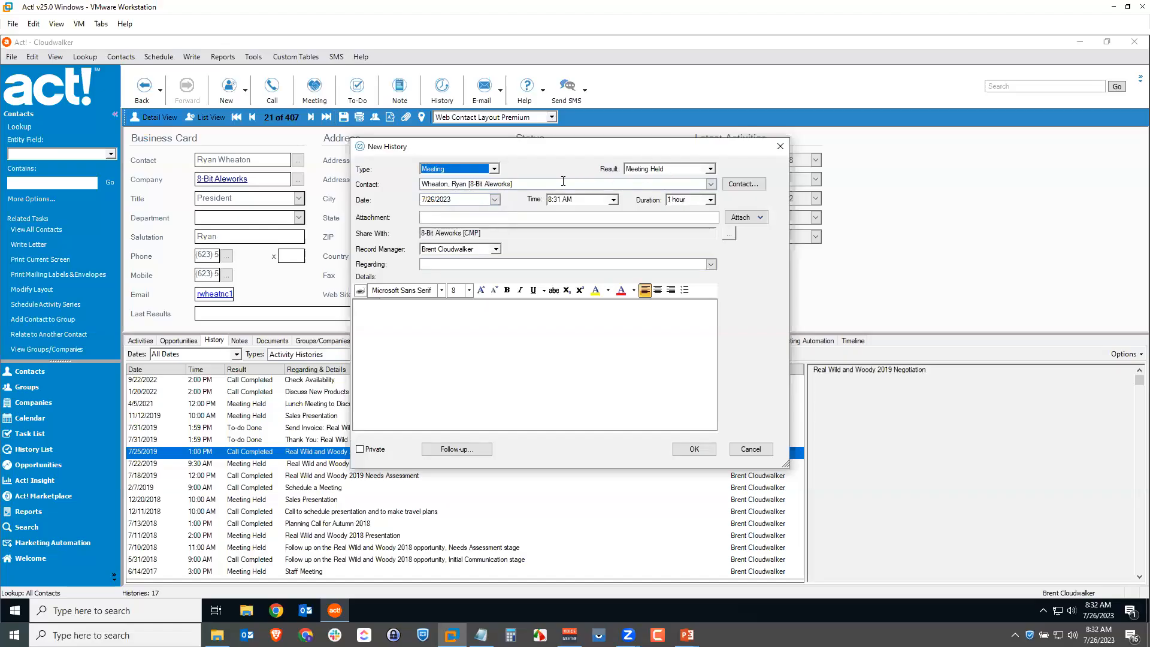
click(609, 204)
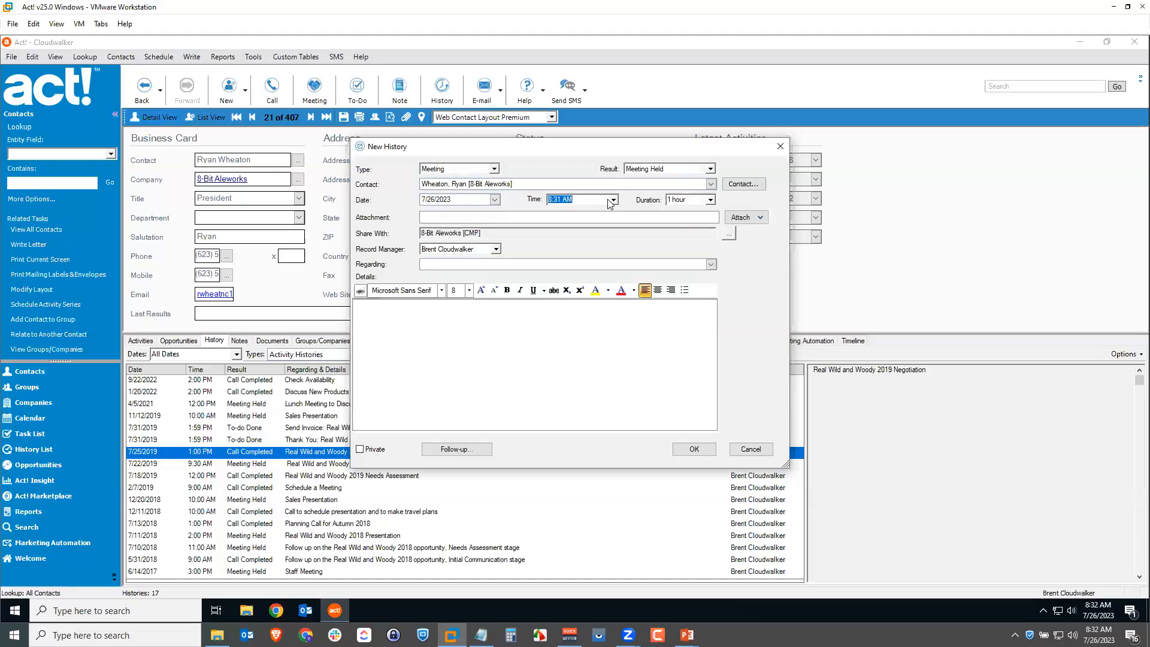
click(486, 199)
click(494, 200)
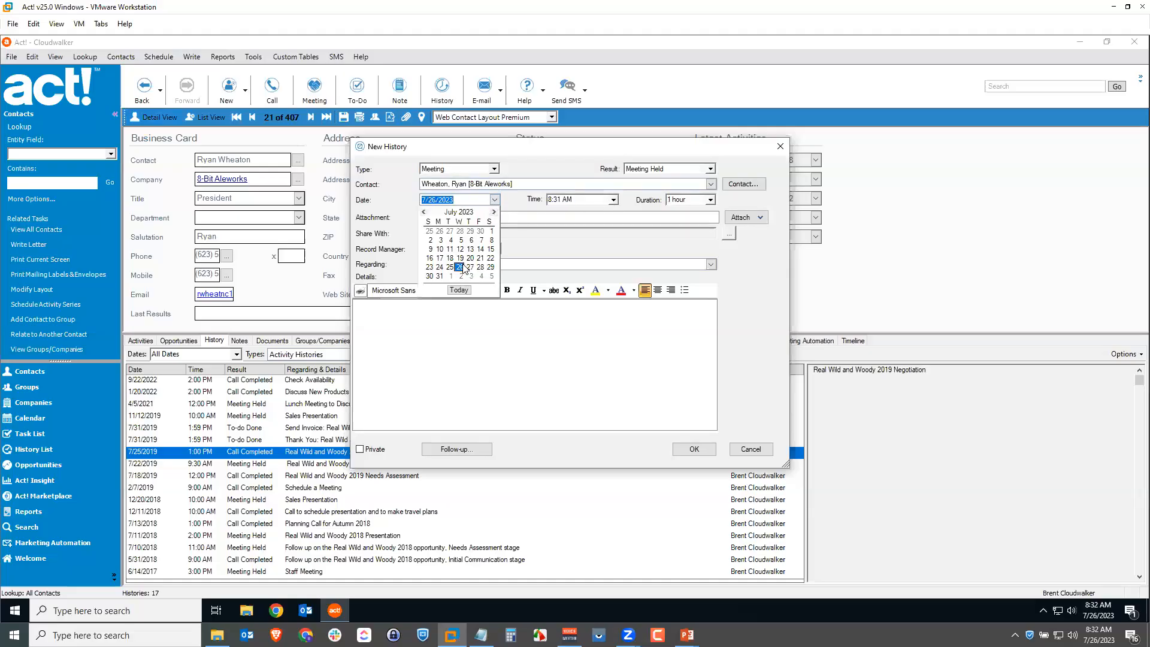
click(454, 267)
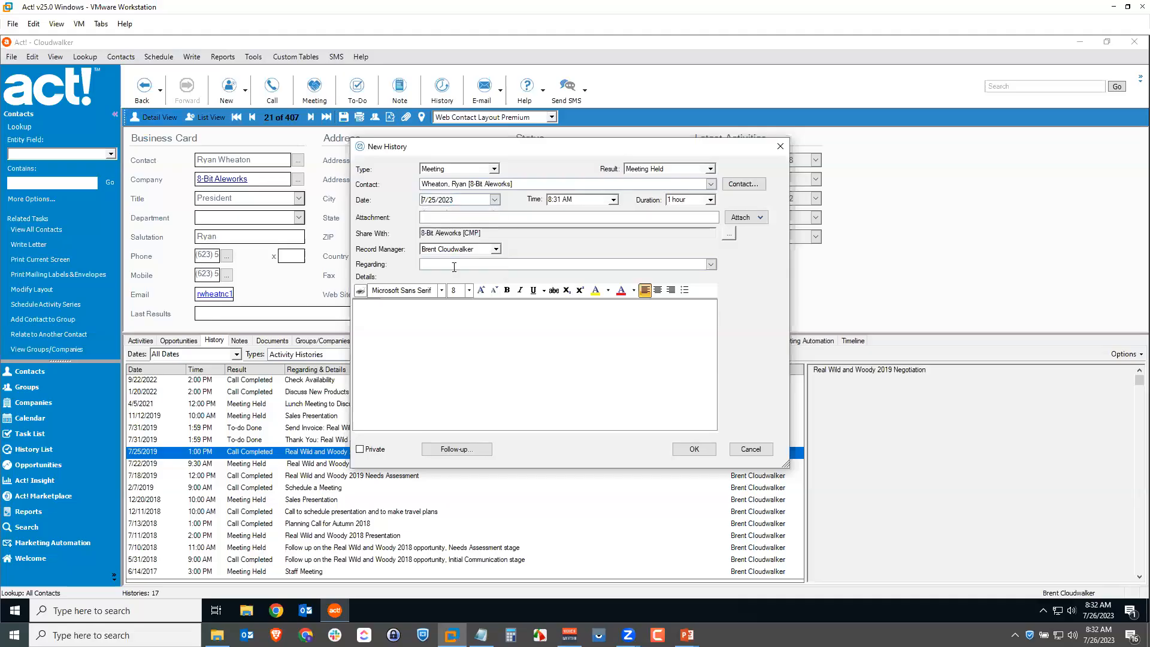
- Set the history record's time to 12:00 PM and its duration to 1 hour 30 minutes
click(613, 199)
scroll(618, 243, down, 7)
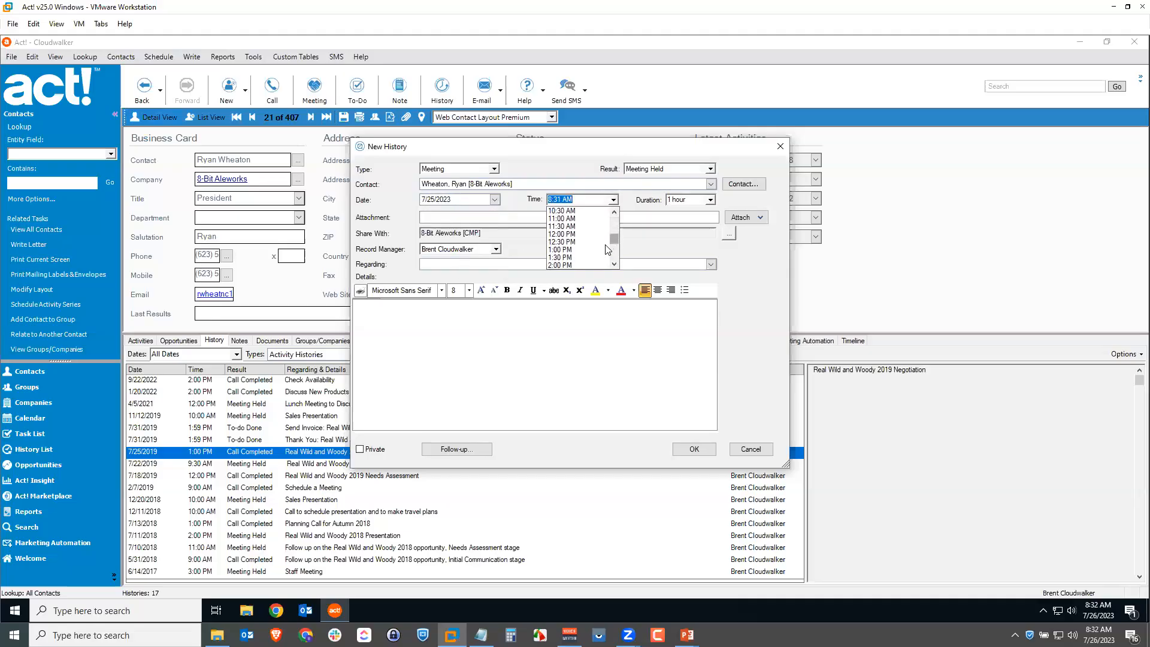
click(582, 234)
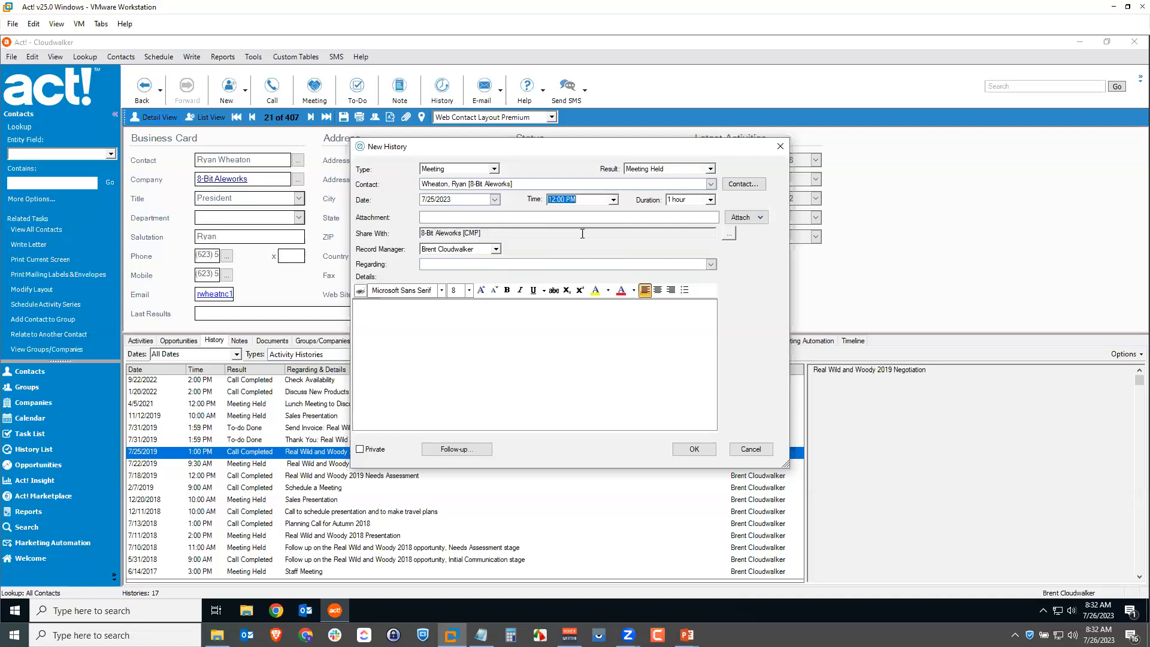
click(710, 199)
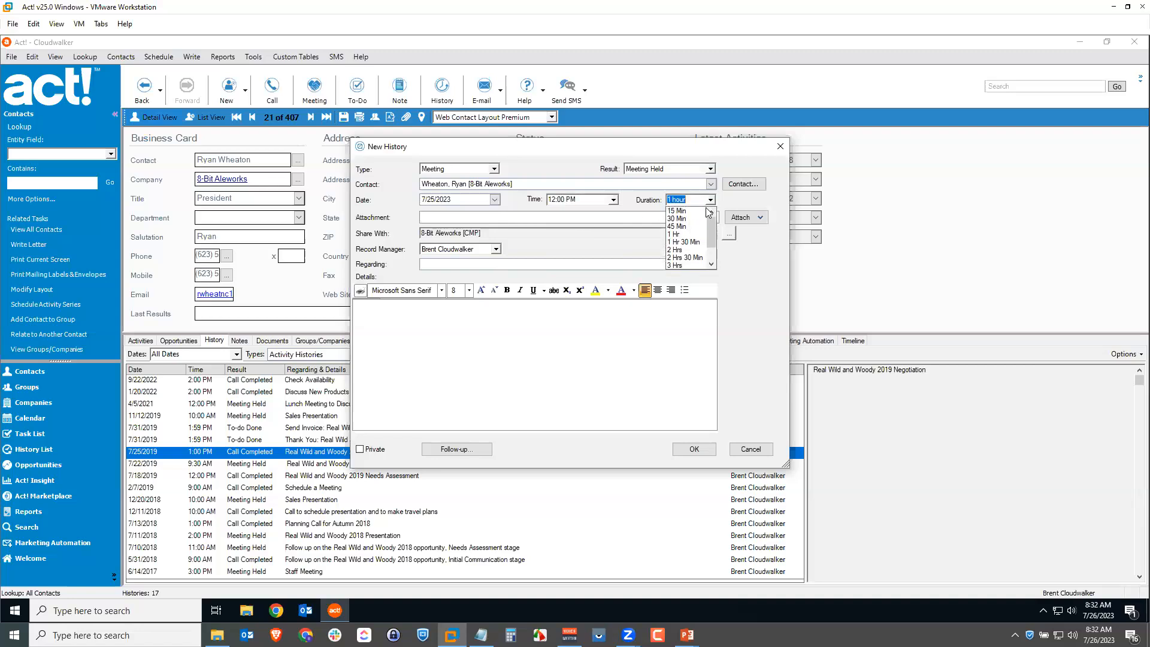
click(683, 242)
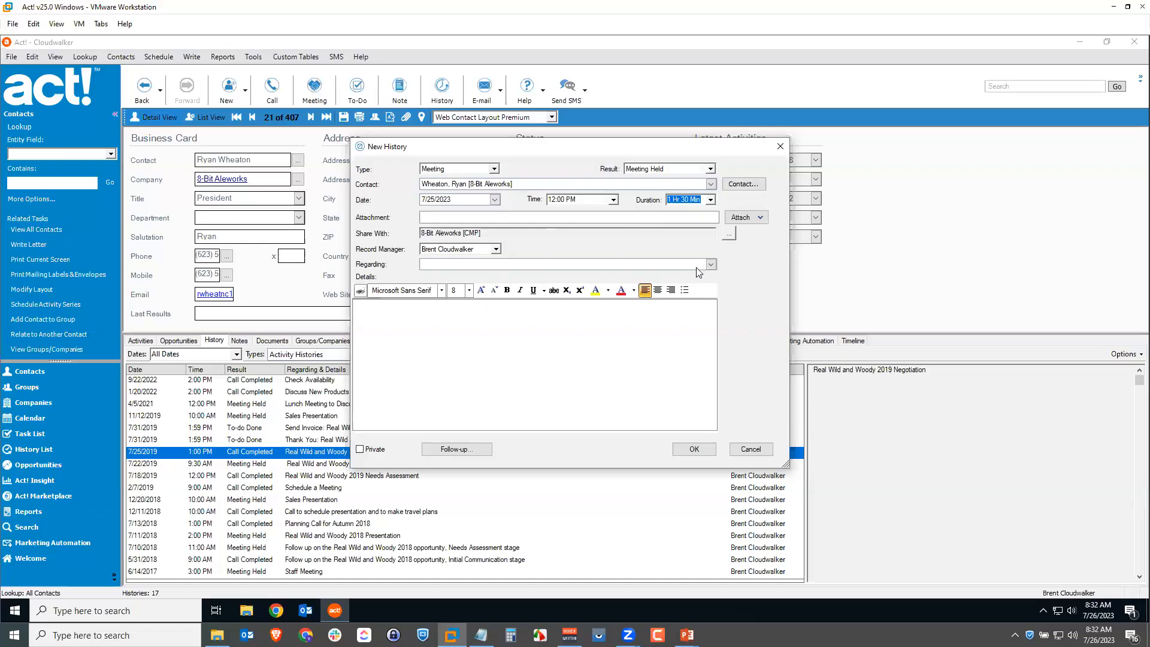
- Set the history's regarding to Lunch Meeting and enter "Here are the details" as its details
click(711, 264)
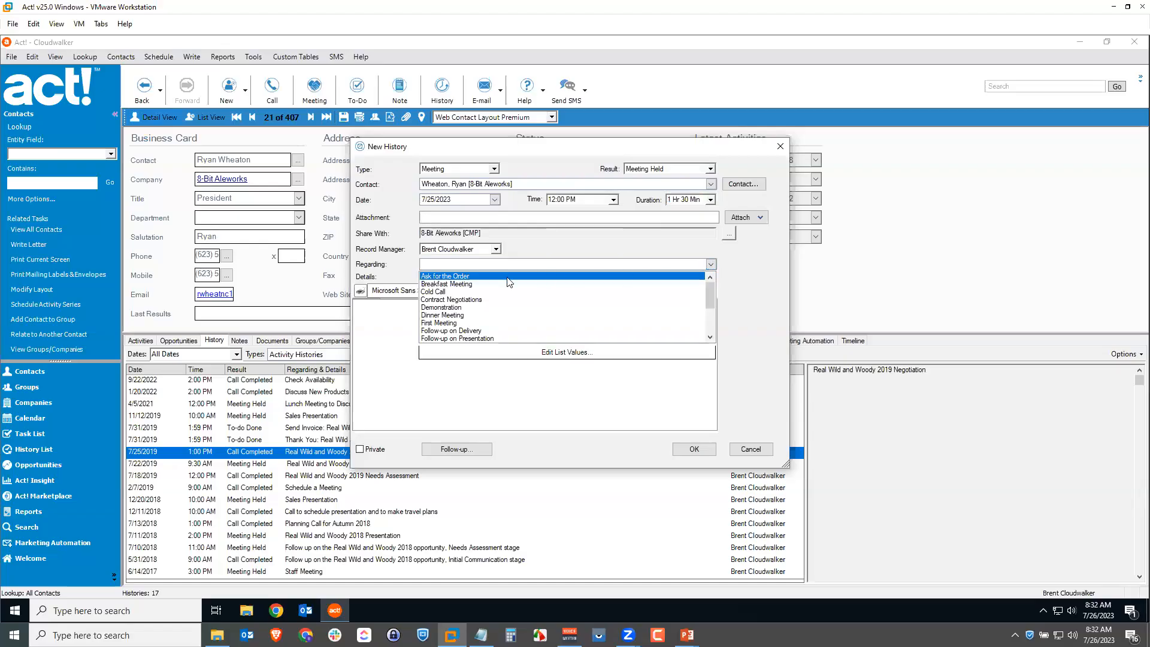
scroll(455, 333, down, 3)
click(454, 331)
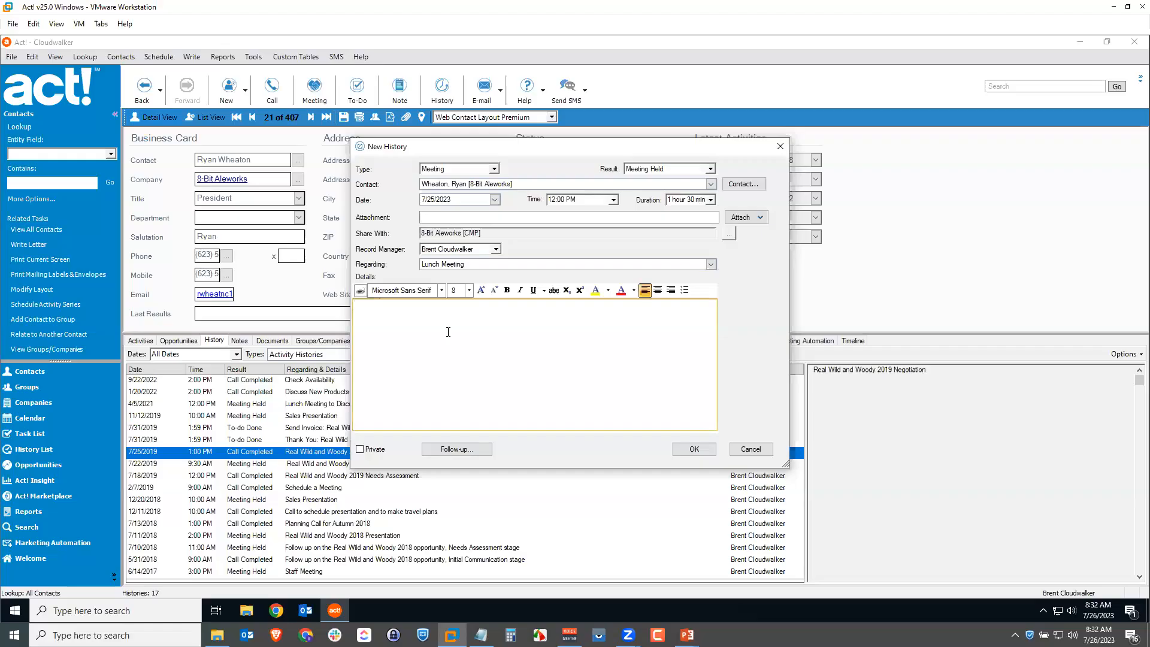
text(Here are the details)
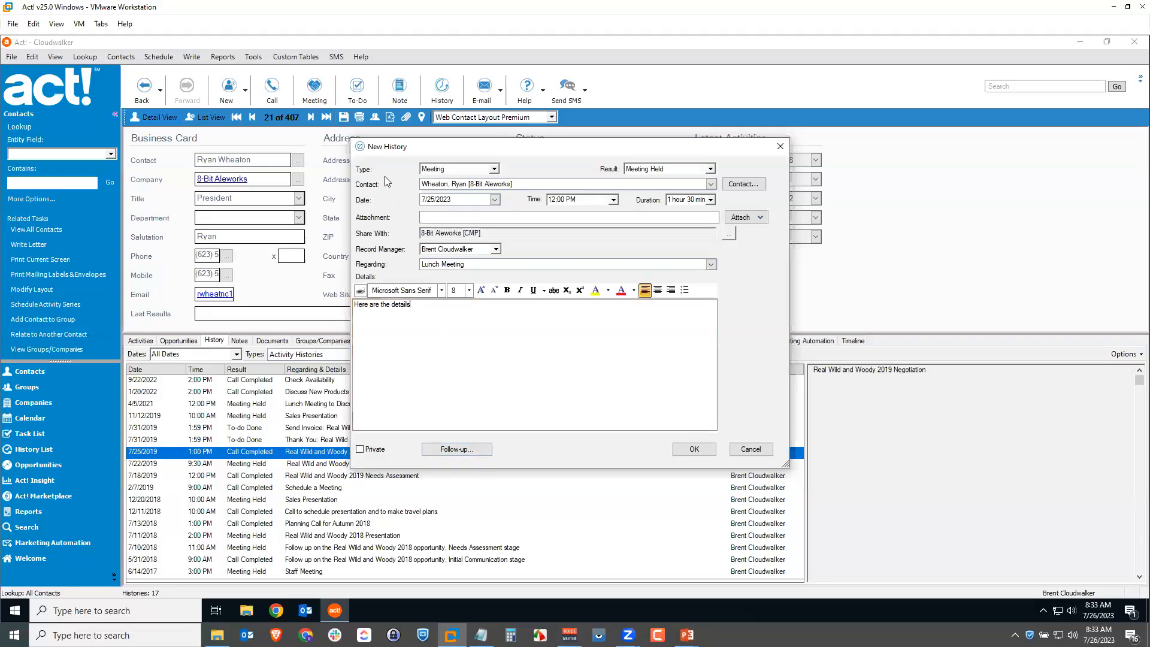
- Create a follow-up meeting from the history for 8/3/2023 at 1:00 PM with a duration of 1 hour
click(453, 449)
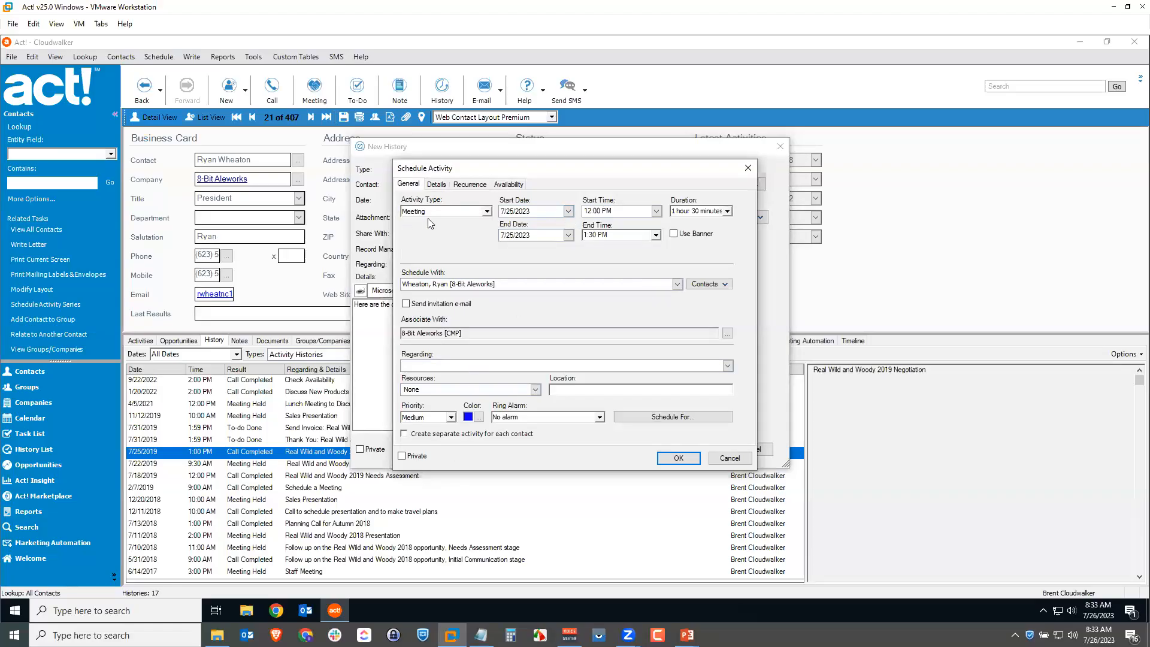
click(571, 209)
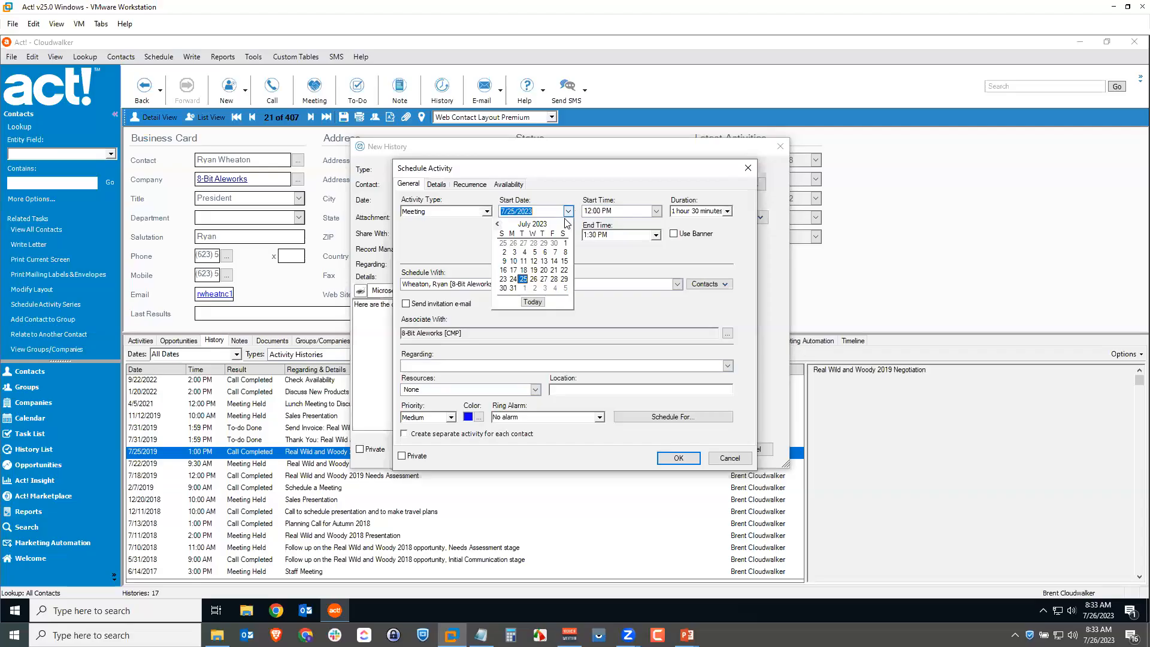
click(545, 288)
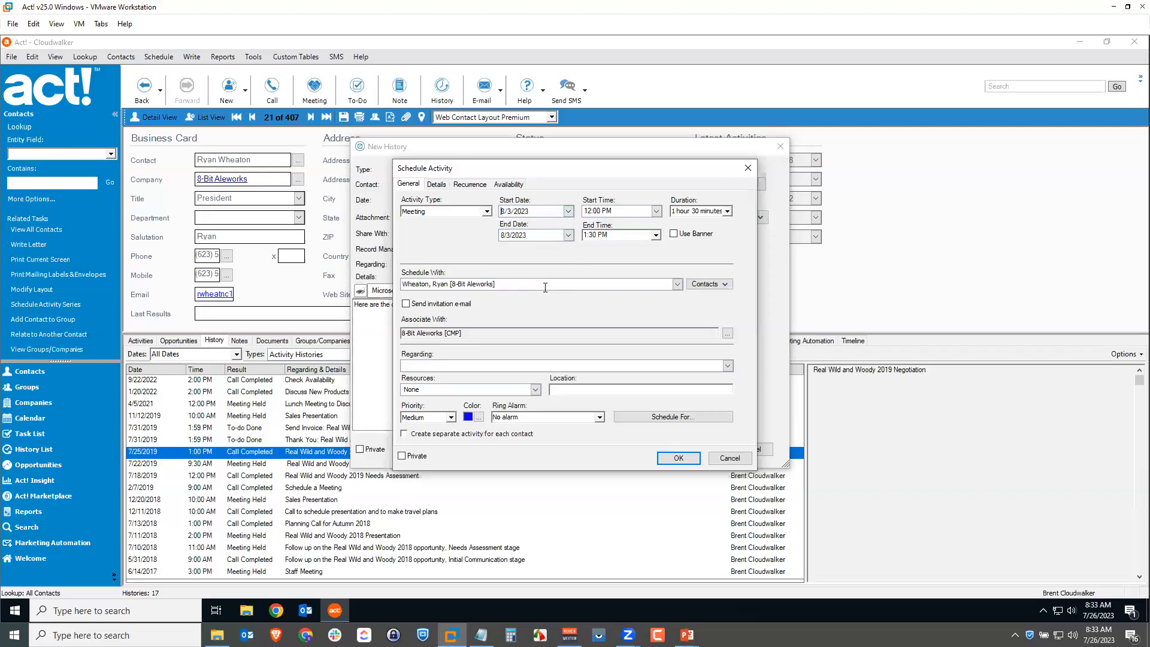
click(656, 211)
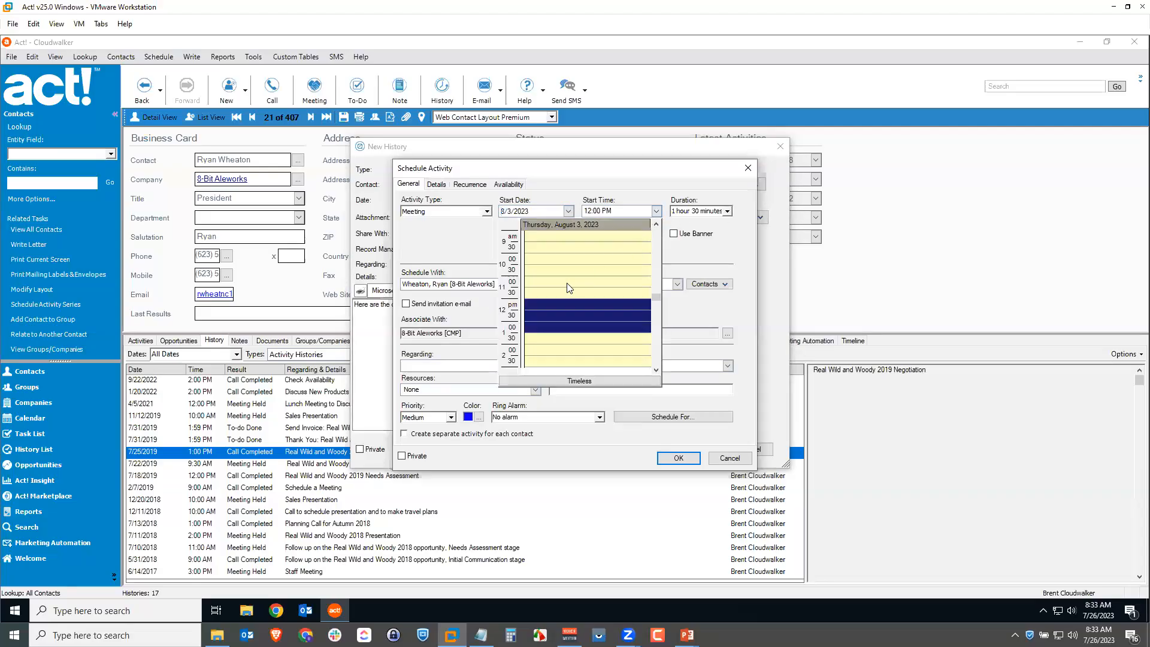
click(541, 328)
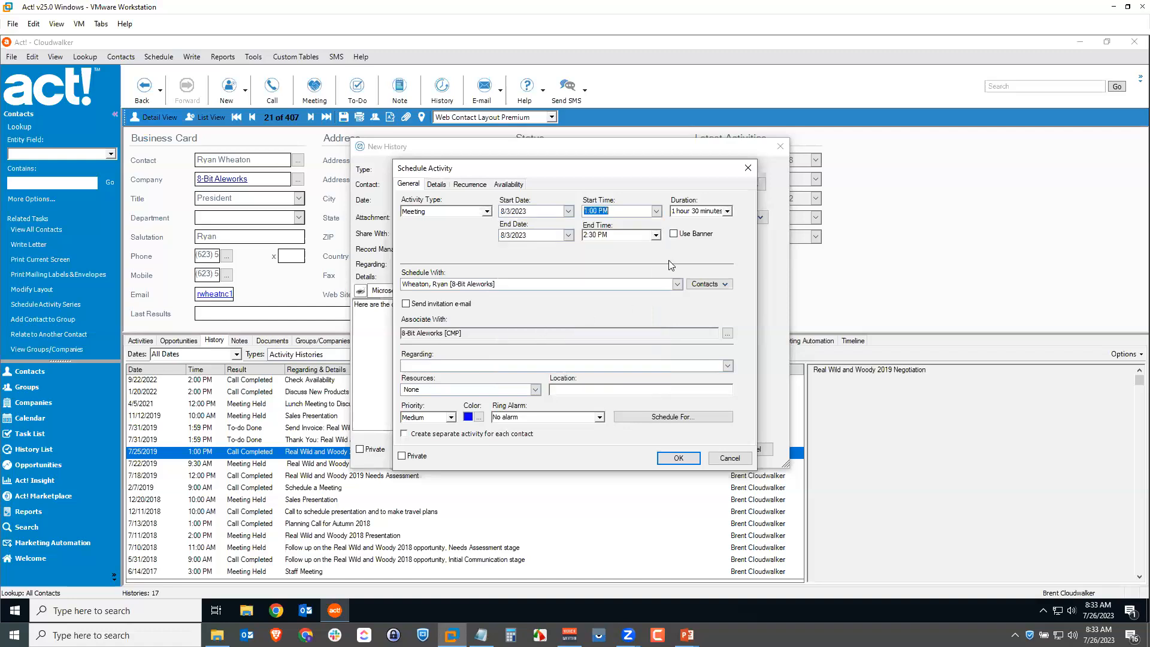
click(727, 211)
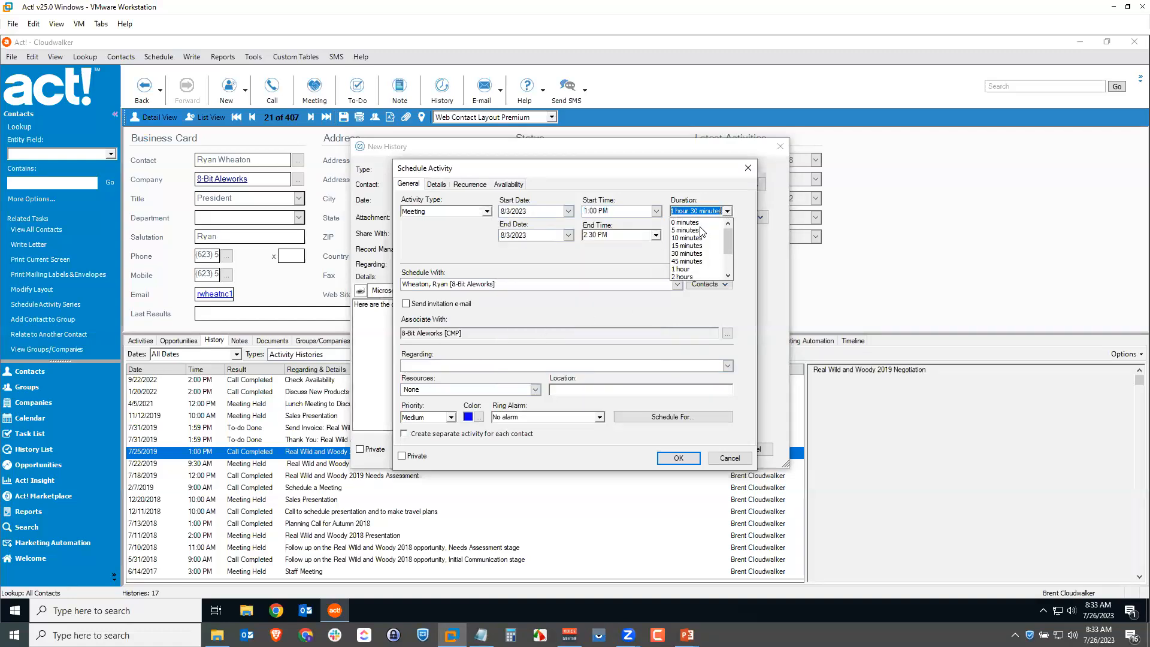
click(682, 269)
- Set the follow-up's regarding to "Demonstration of Product", check its empty details area, and save the follow-up meeting
click(484, 363)
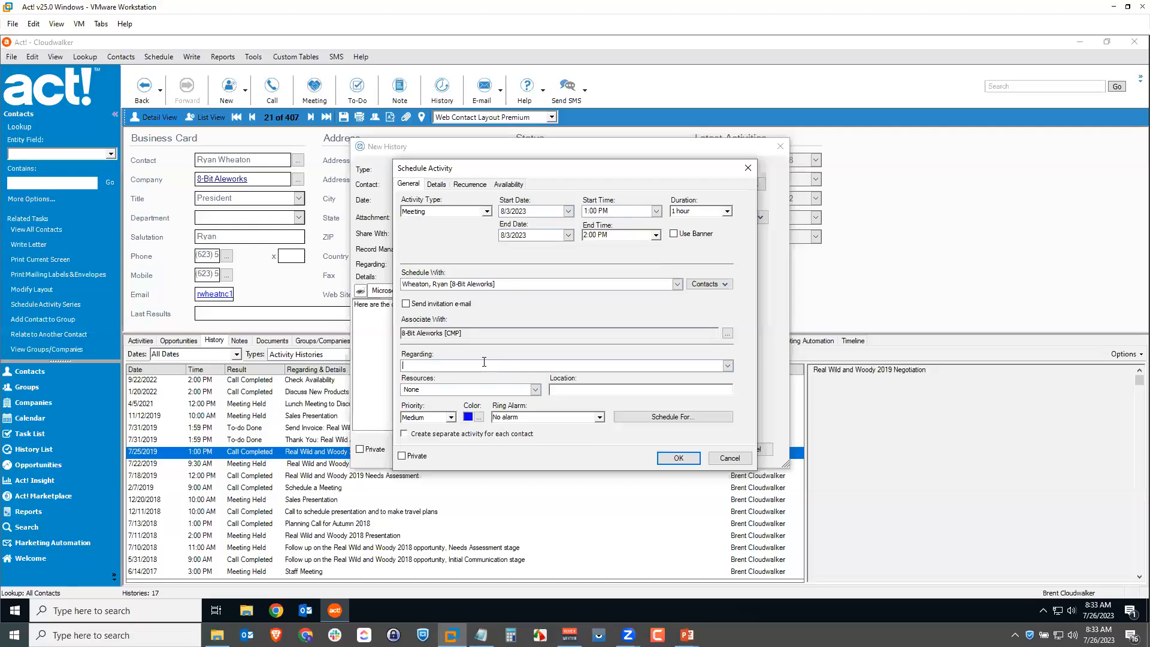
text(Demonstration of Product)
click(438, 184)
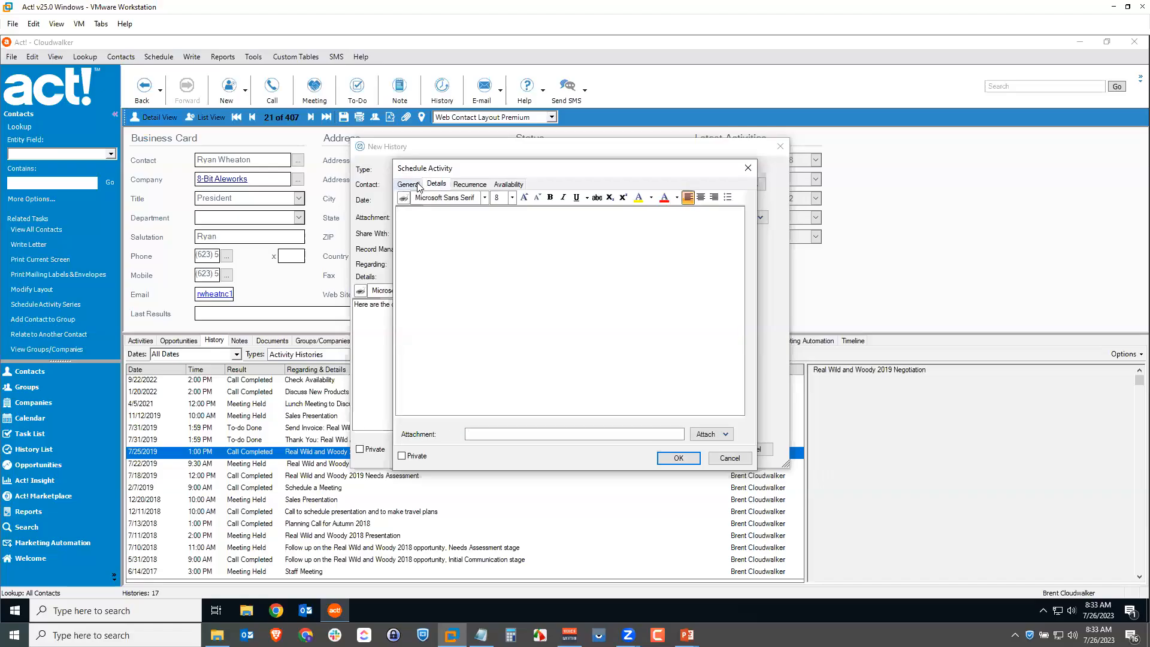
click(418, 187)
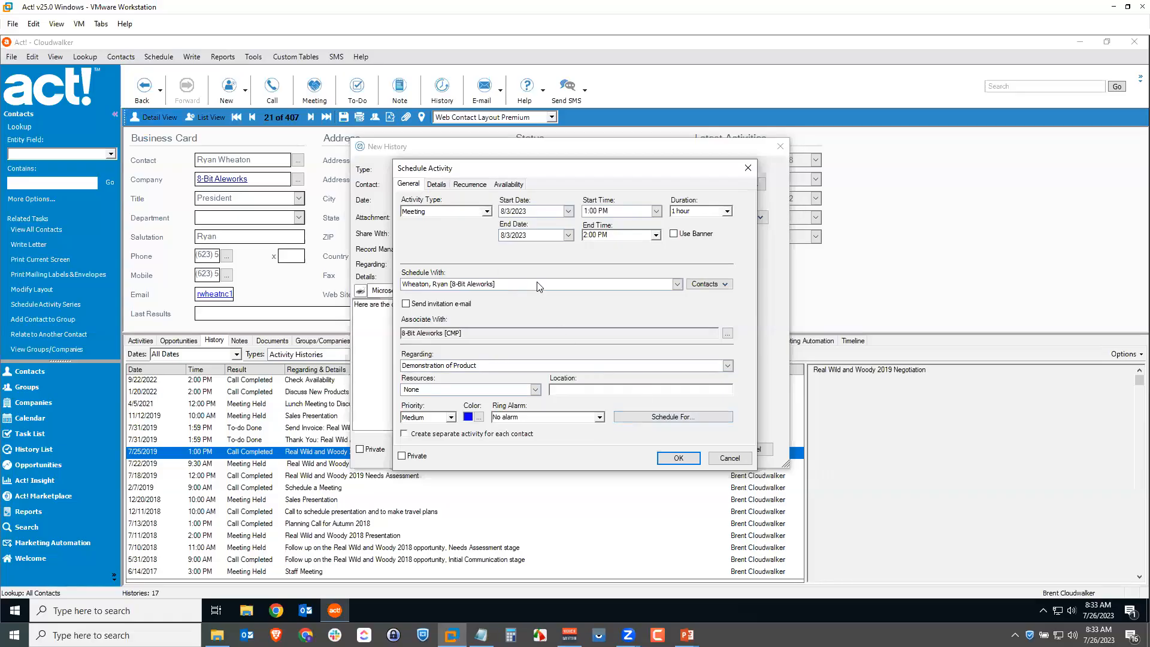
click(677, 458)
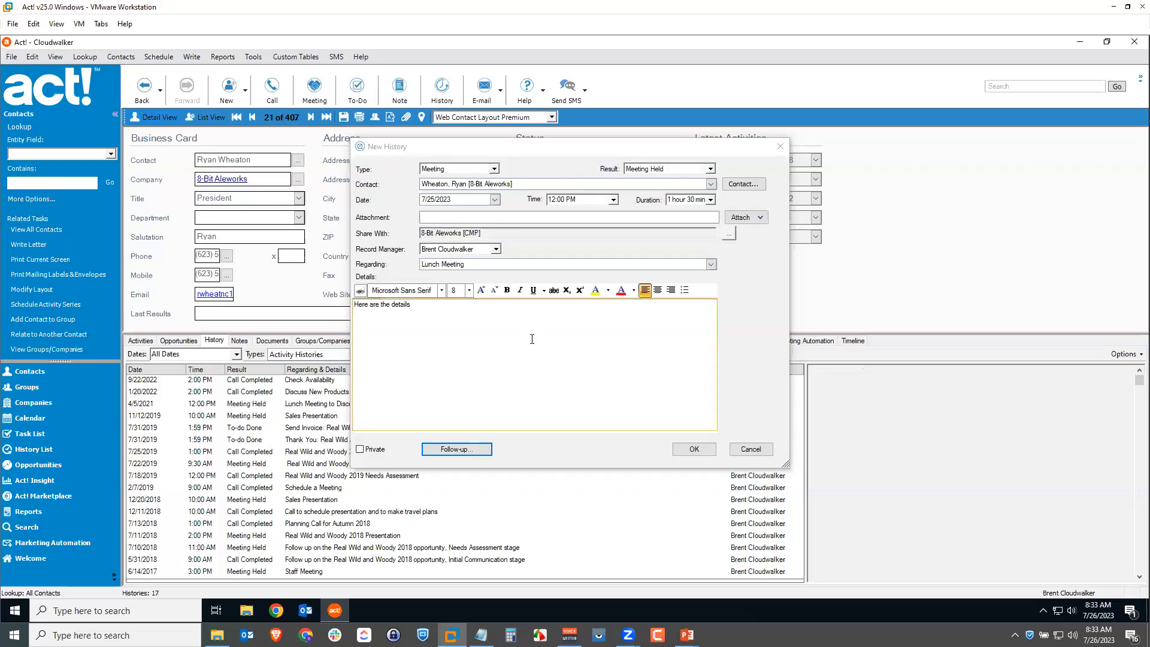
- Save the new history record and preview the Lunch Meeting and 11/12/2019 Sales Presentation entries in the history list
click(684, 449)
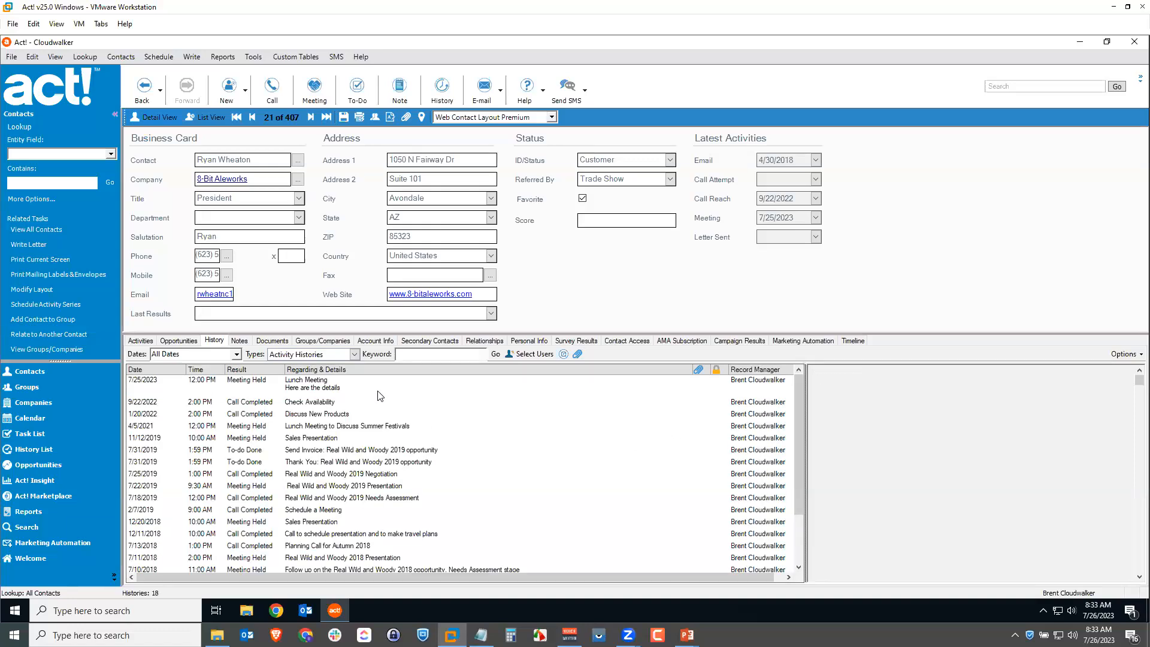
click(379, 396)
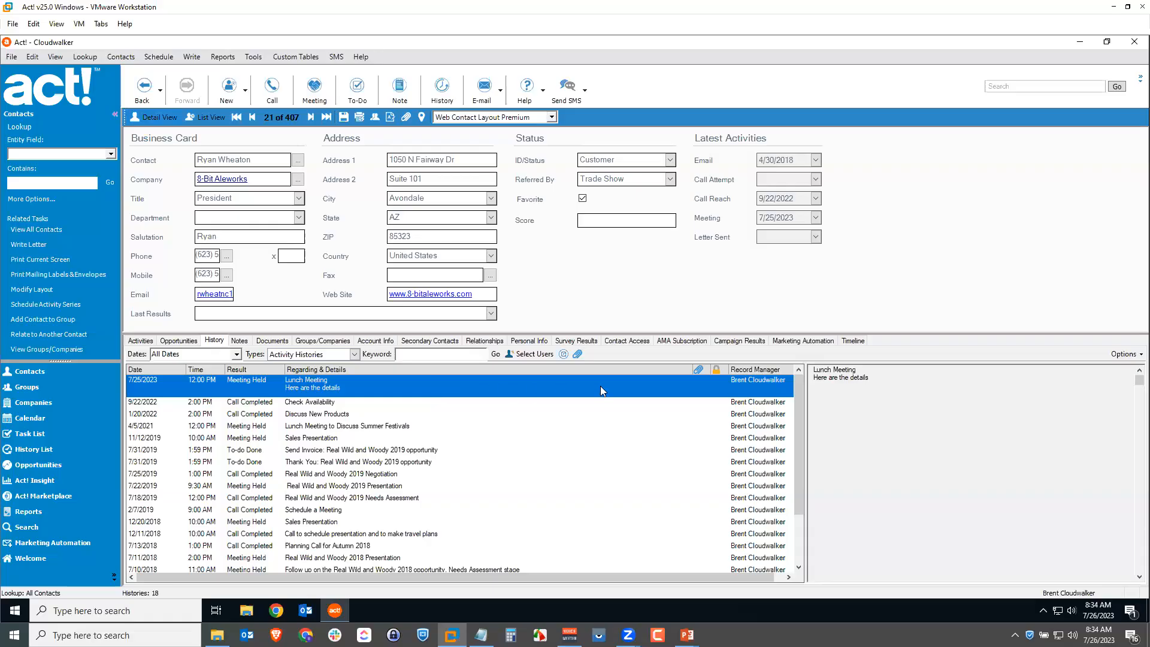
click(386, 436)
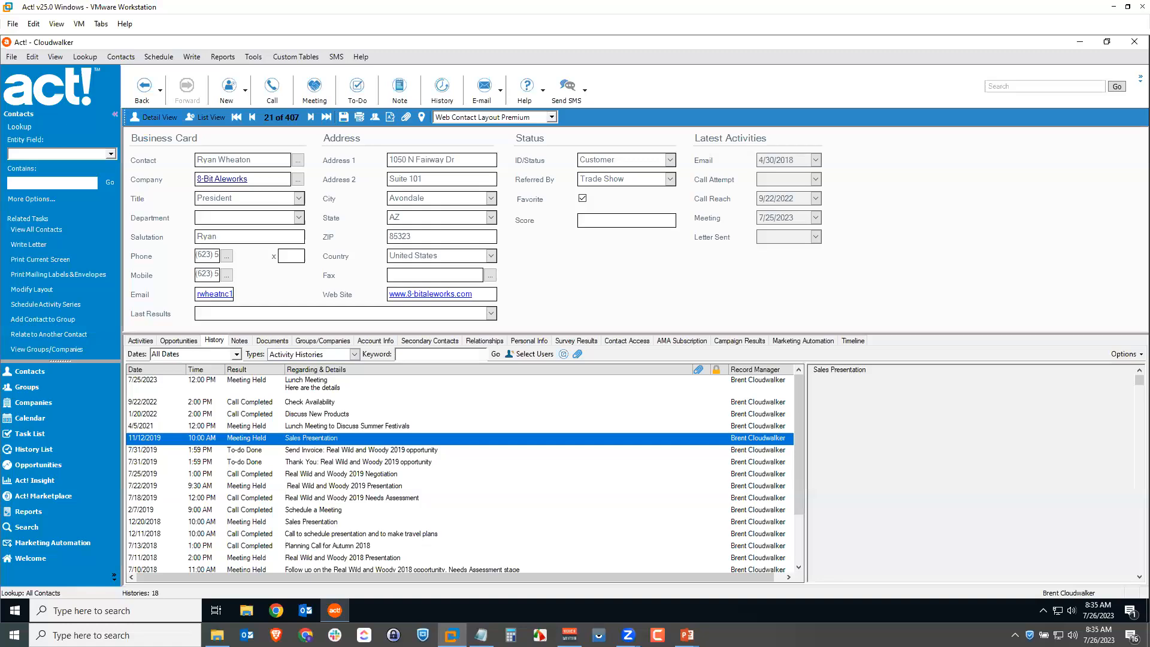
- Set up a Contact Activity lookup for contacts changed since 3/1/2023, searching in Notes
key(alt+Tab)
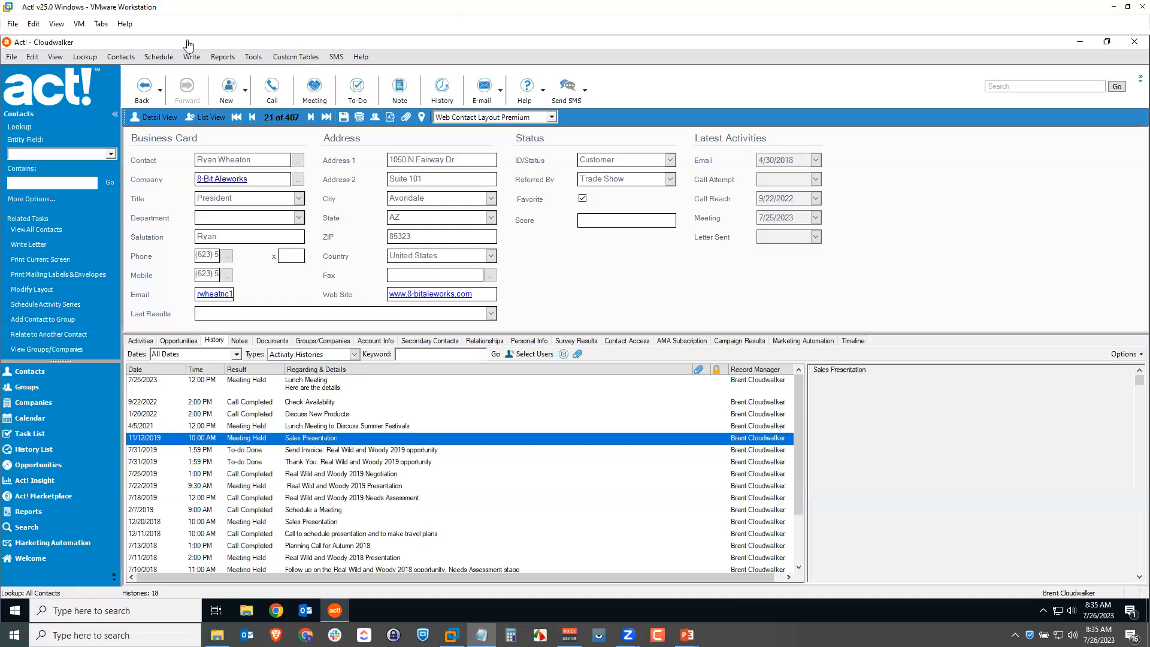
click(85, 58)
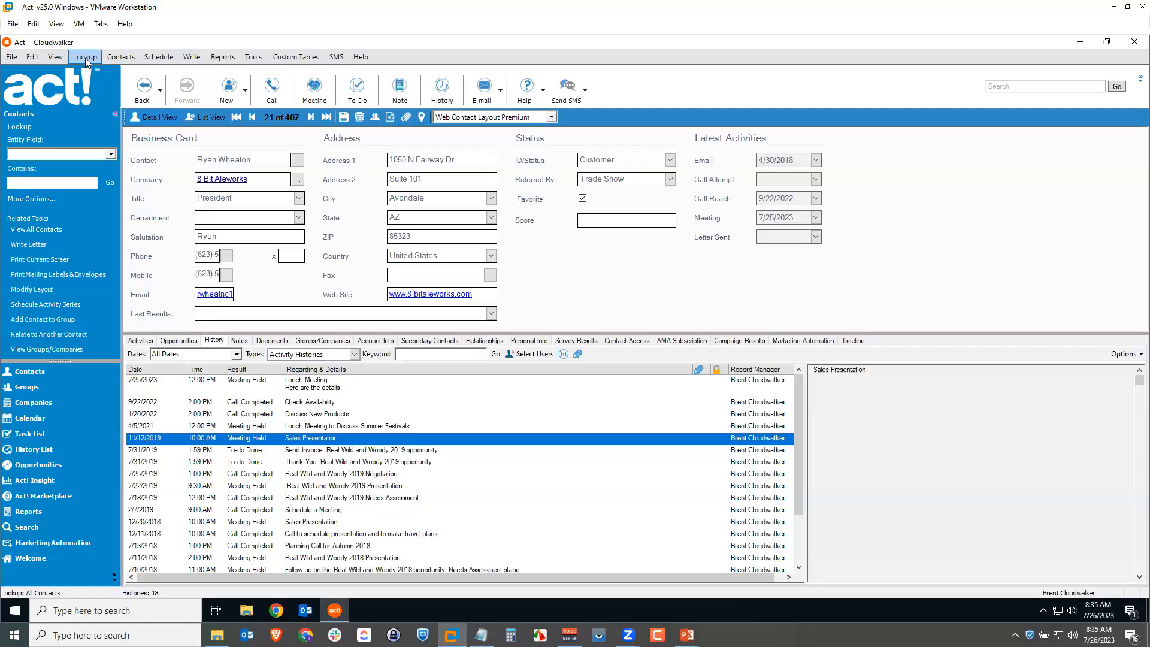
click(82, 60)
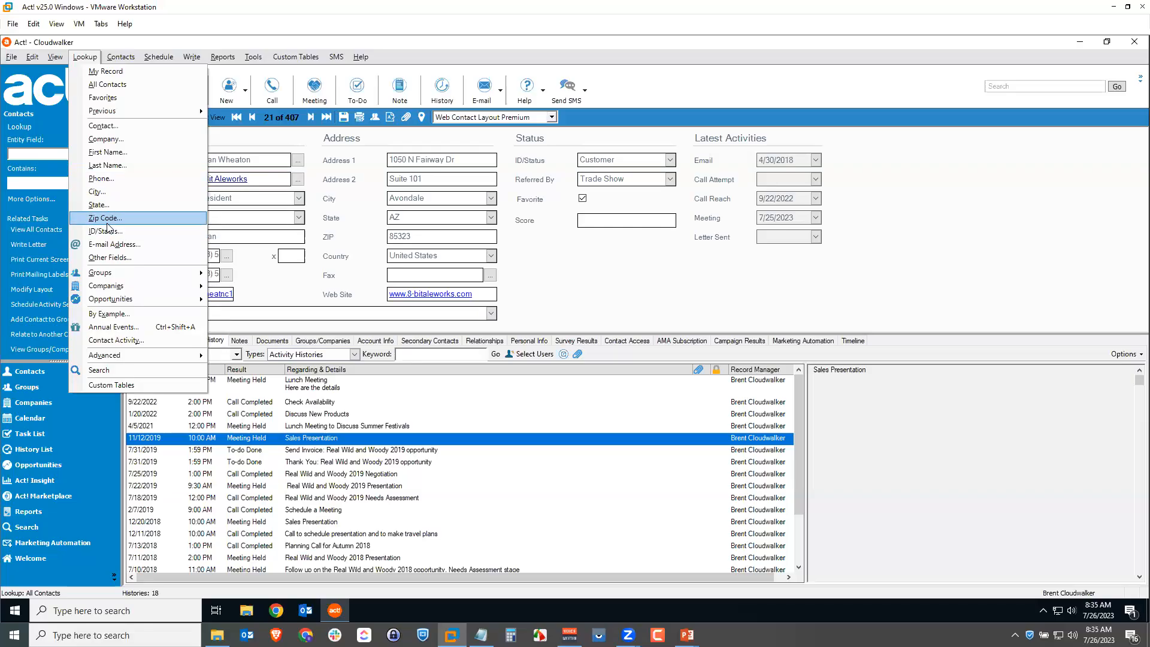
click(137, 340)
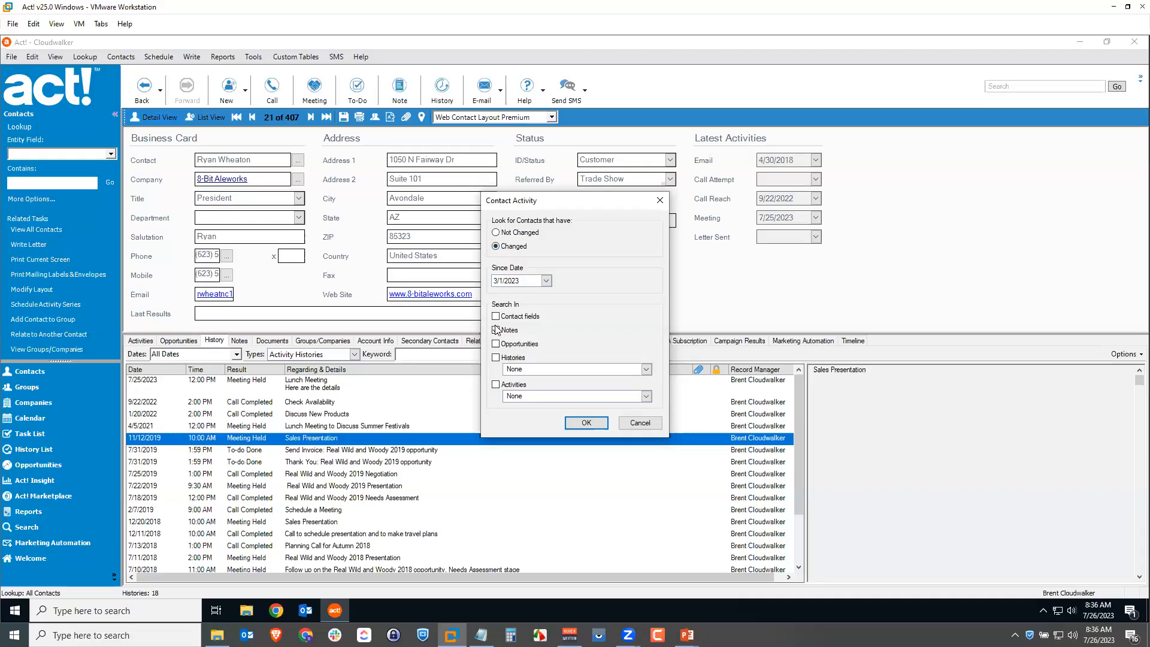
- Try adding Opportunities and all Histories to the lookup's search scope, reviewing the available history types
click(496, 343)
click(495, 358)
click(646, 368)
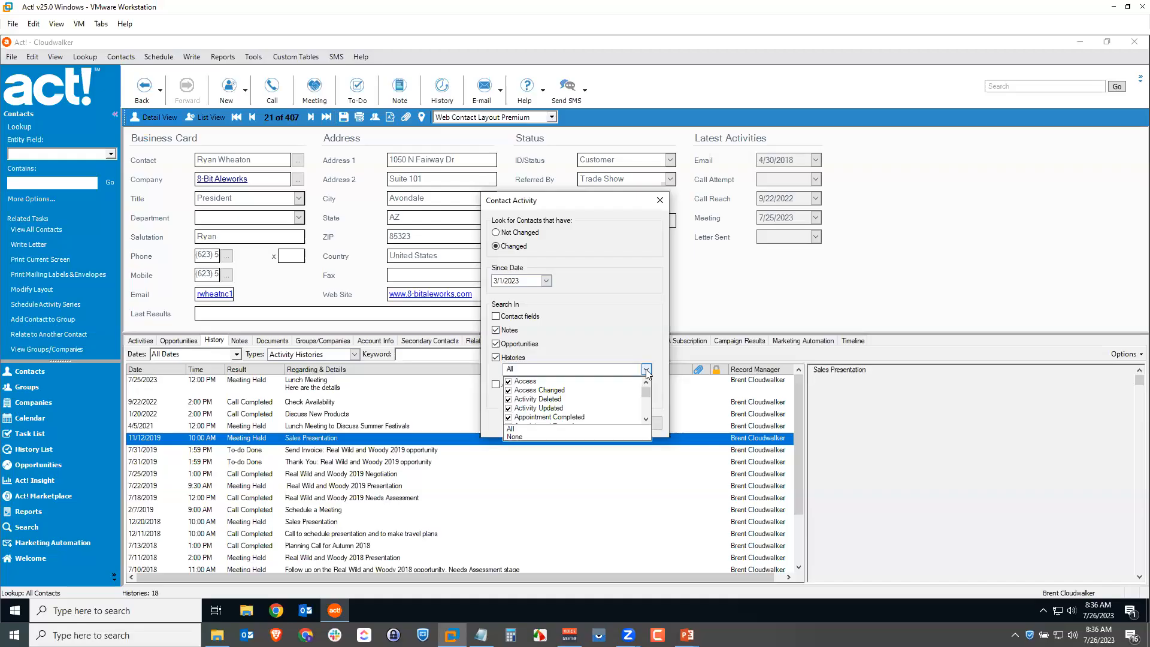
drag(645, 392, 642, 410)
click(598, 343)
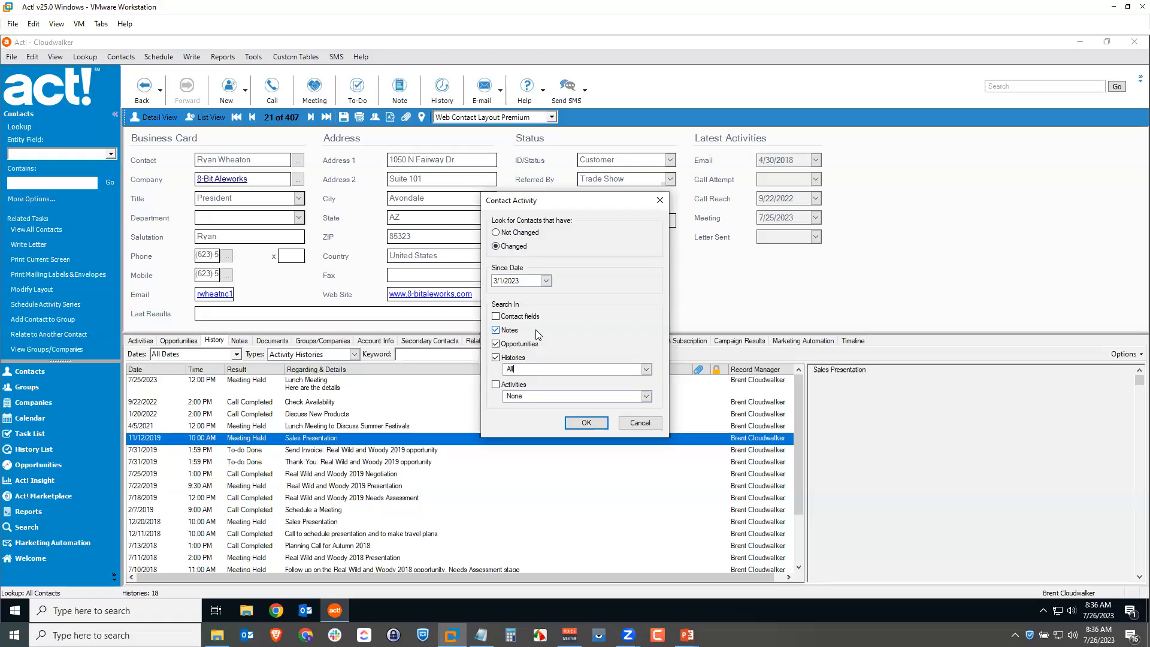
click(495, 357)
click(495, 344)
- Run the Notes-only lookup and show the notes of the 7 Seas Brewing contact
click(586, 423)
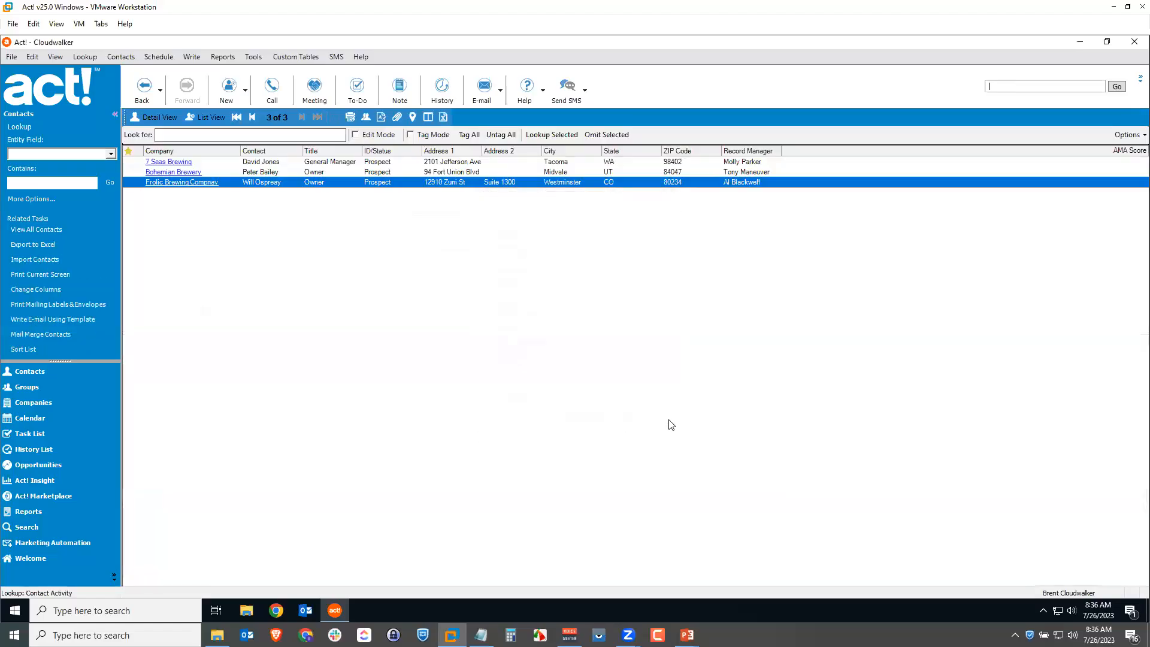
double_click(261, 163)
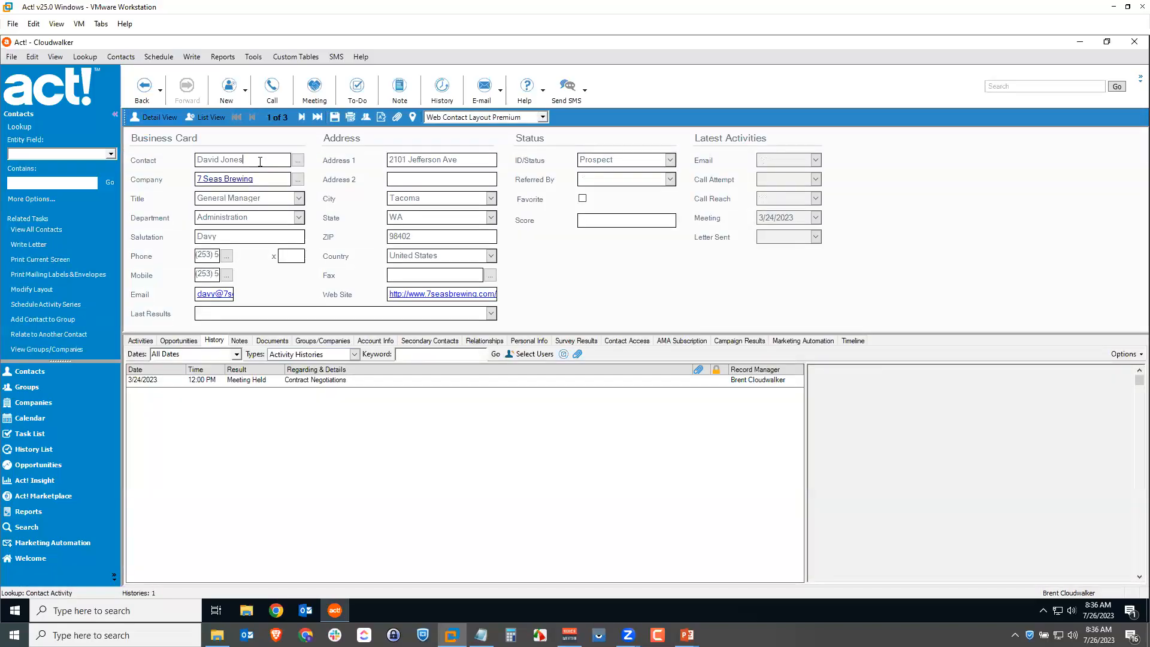
click(239, 340)
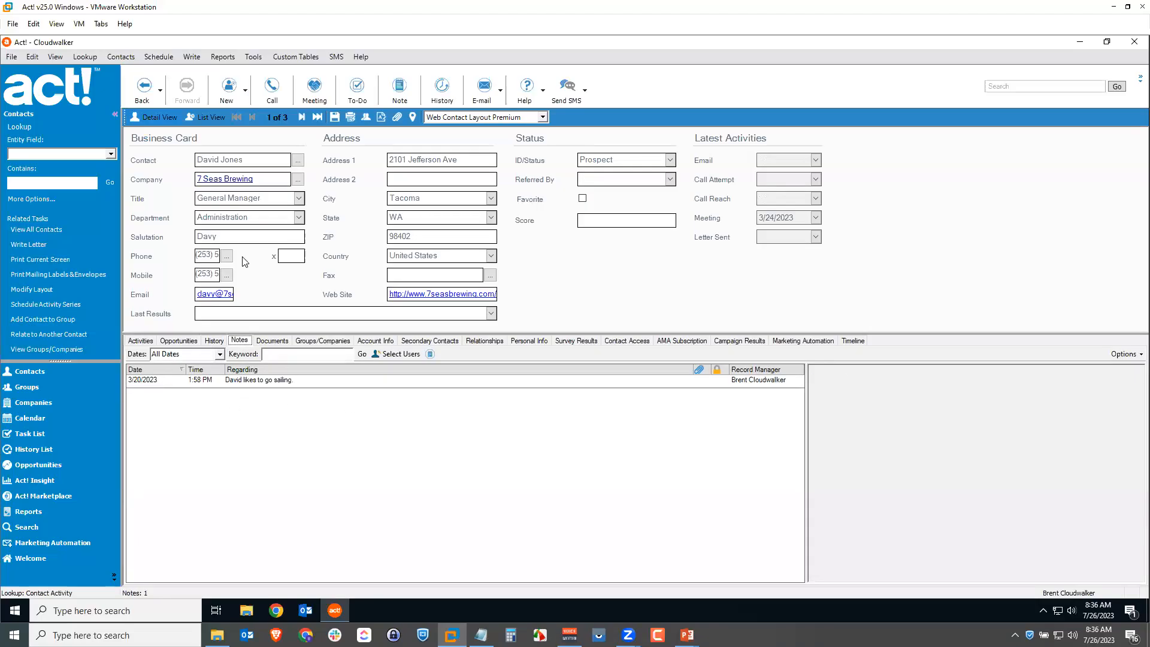
- Browse the notes of each contact in the Contact Activity lookup, ending back at the 7 Seas Brewing contact
click(300, 117)
click(300, 117)
click(251, 118)
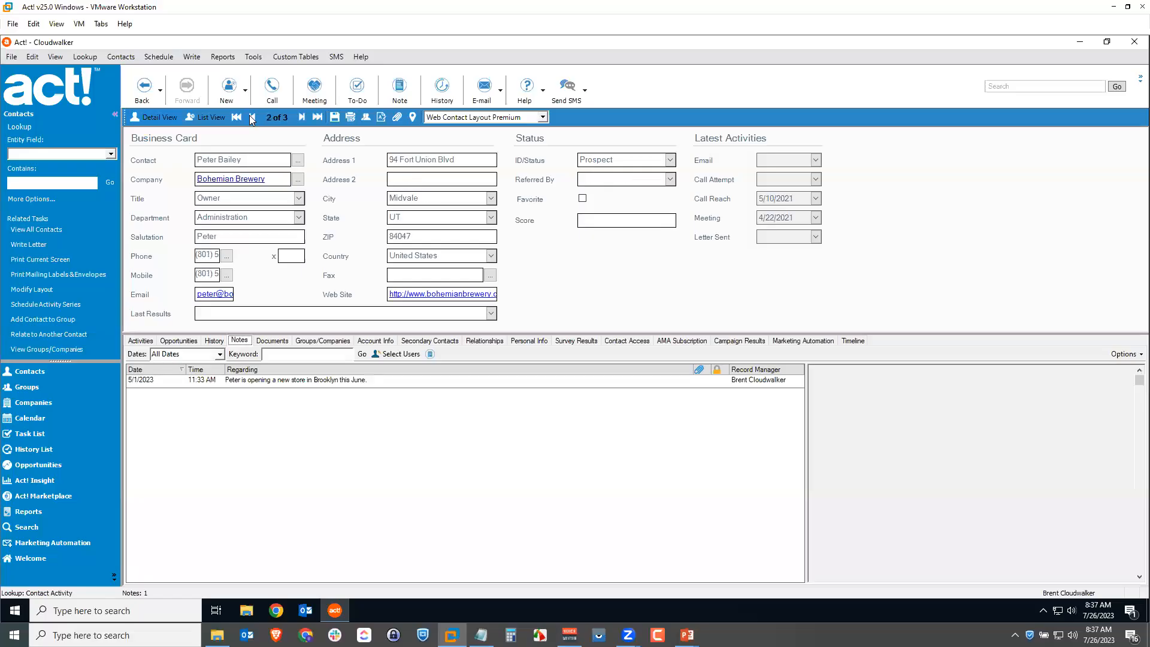
click(301, 116)
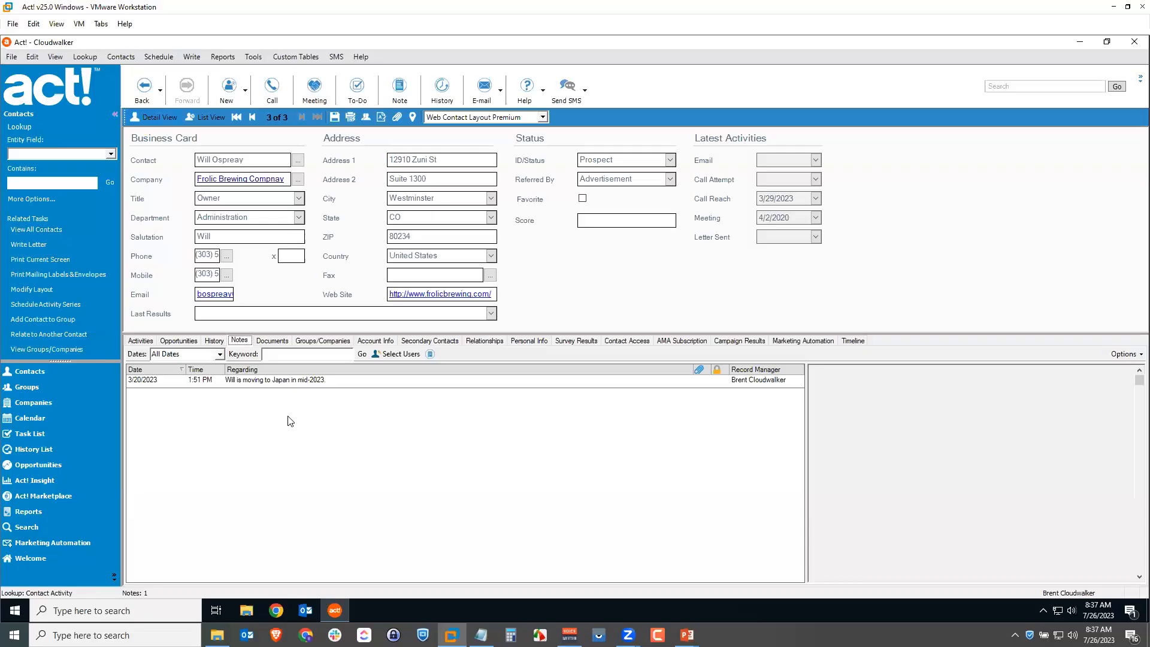
double_click(253, 118)
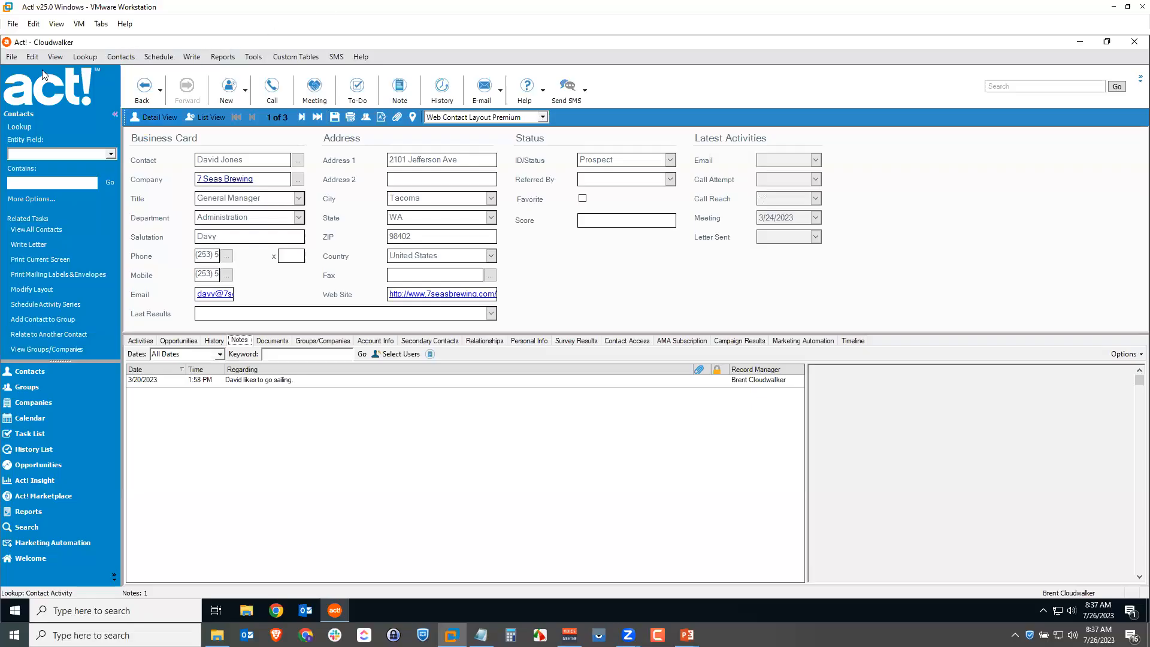
- Start an advanced Contact by Access lookup for Contacts and review the access levels, keeping Any Access
click(94, 58)
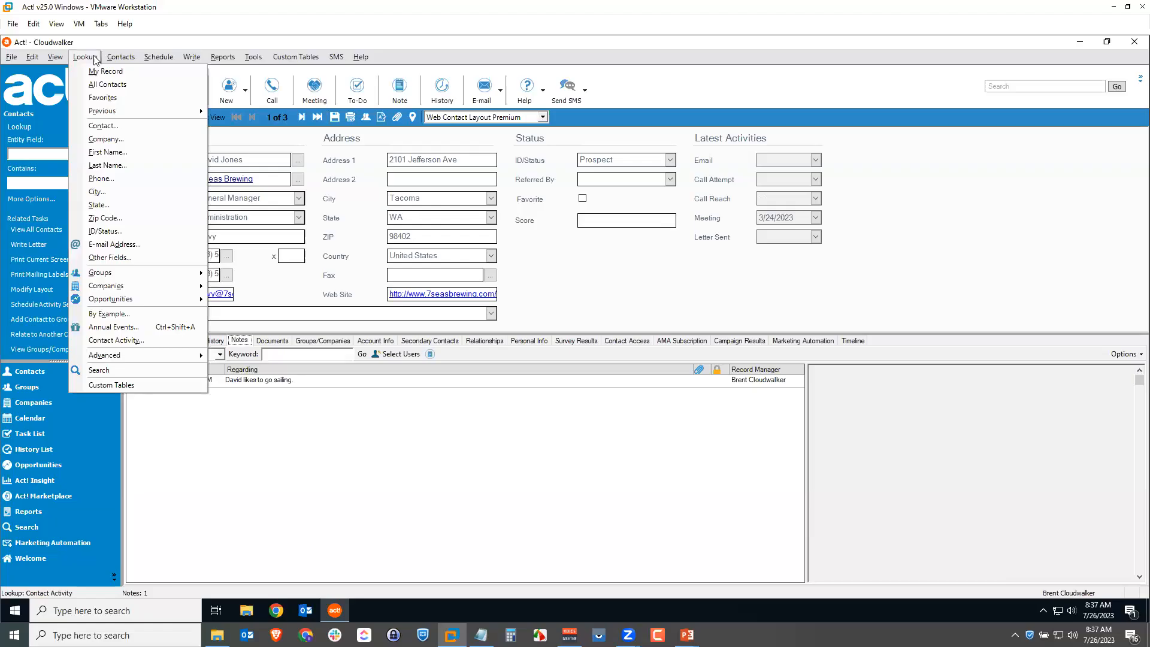
mouse_move(115, 358)
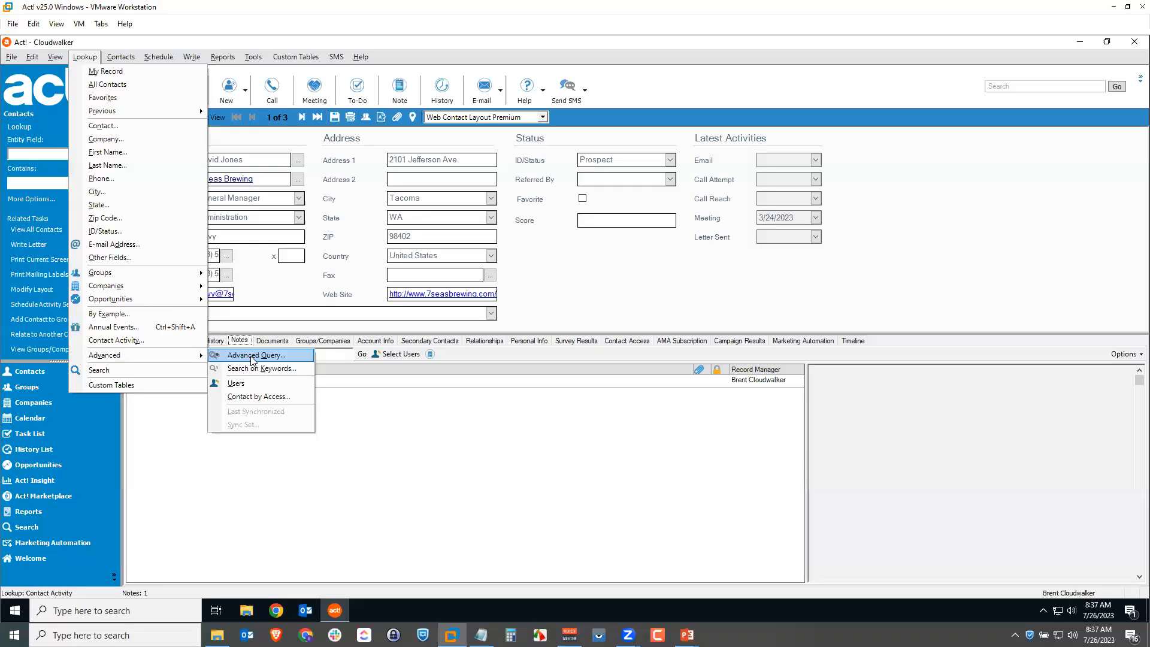
click(259, 396)
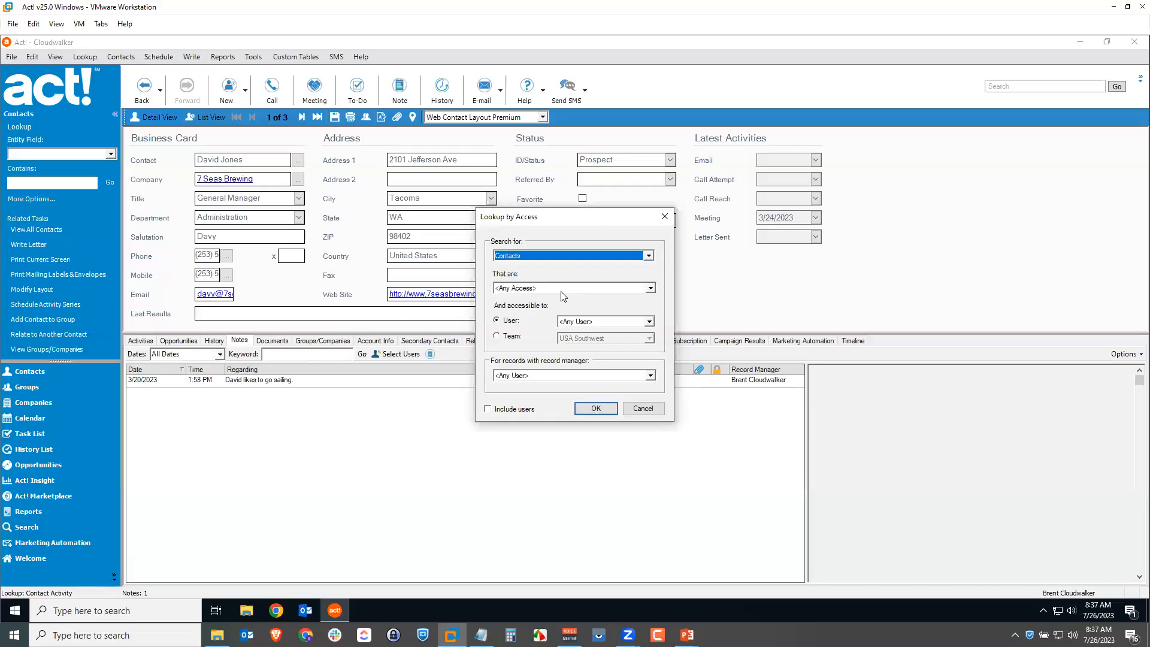
click(652, 288)
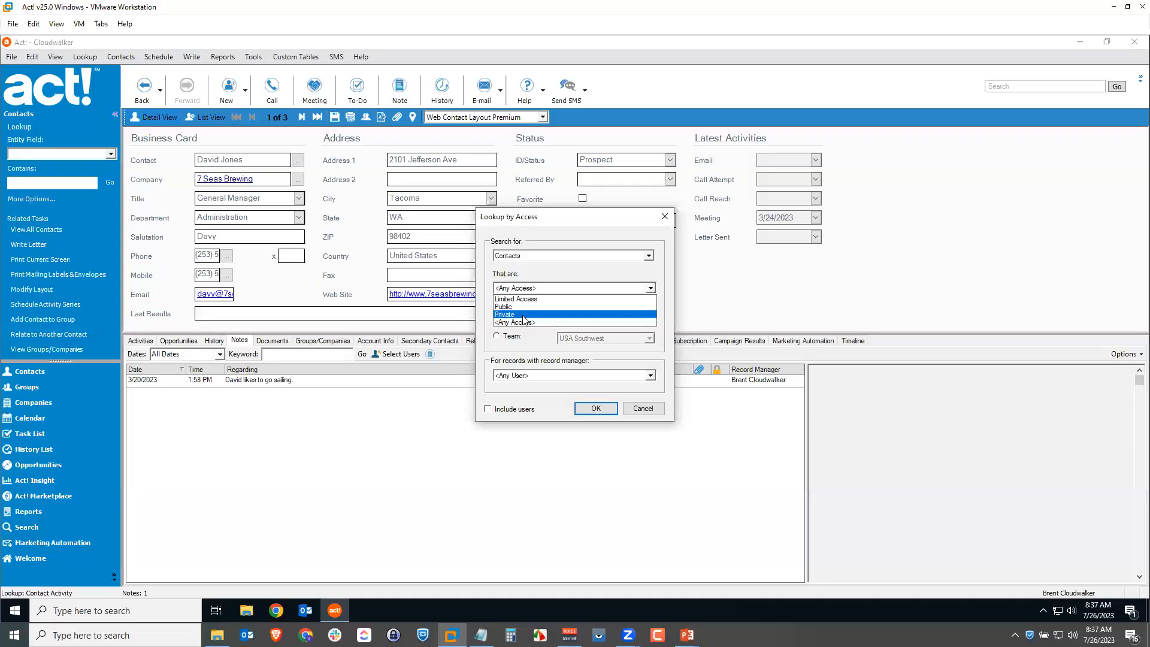
click(636, 276)
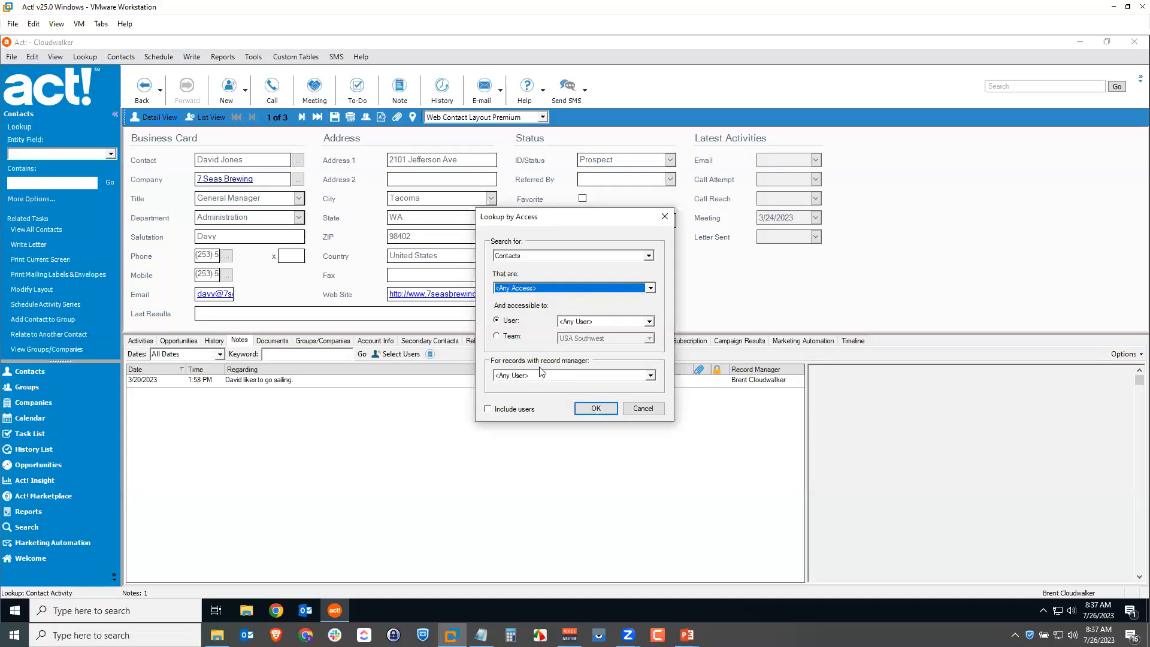
- Limit the access lookup to contacts managed by one specific user as record manager and run it
click(649, 376)
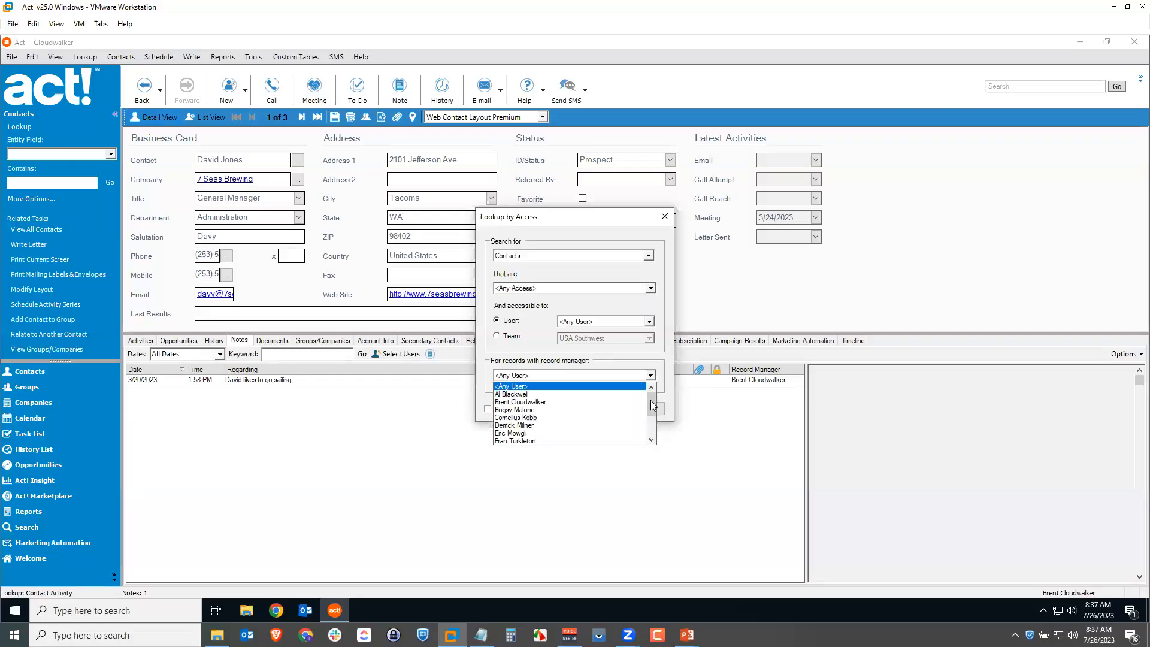
drag(652, 406, 653, 411)
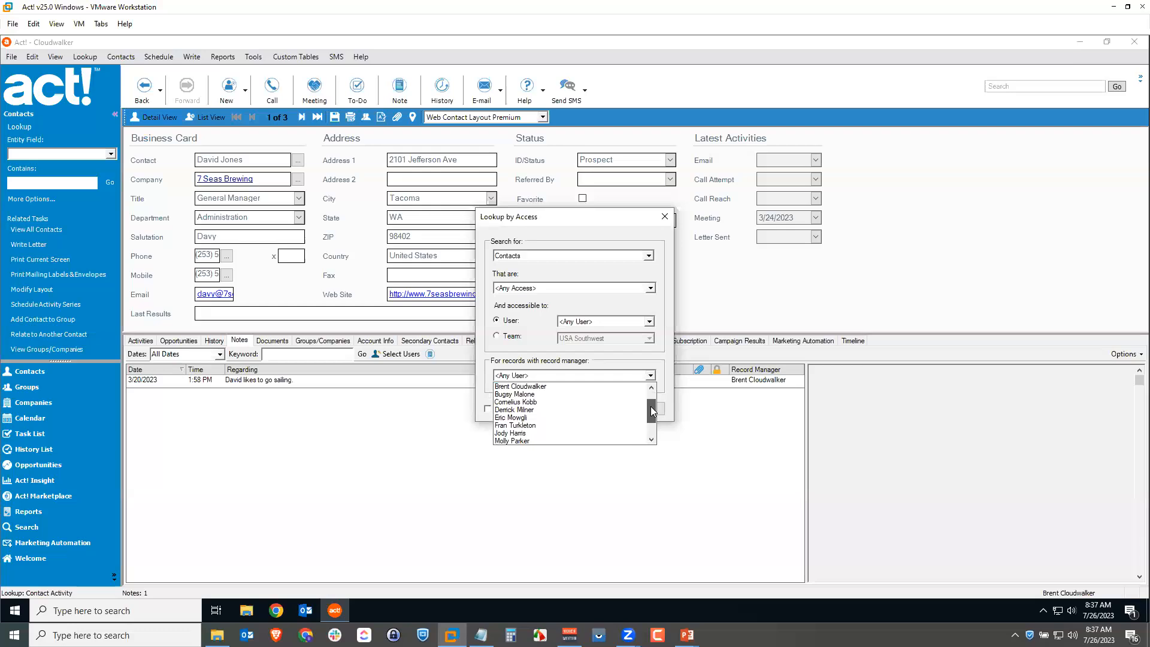
click(551, 433)
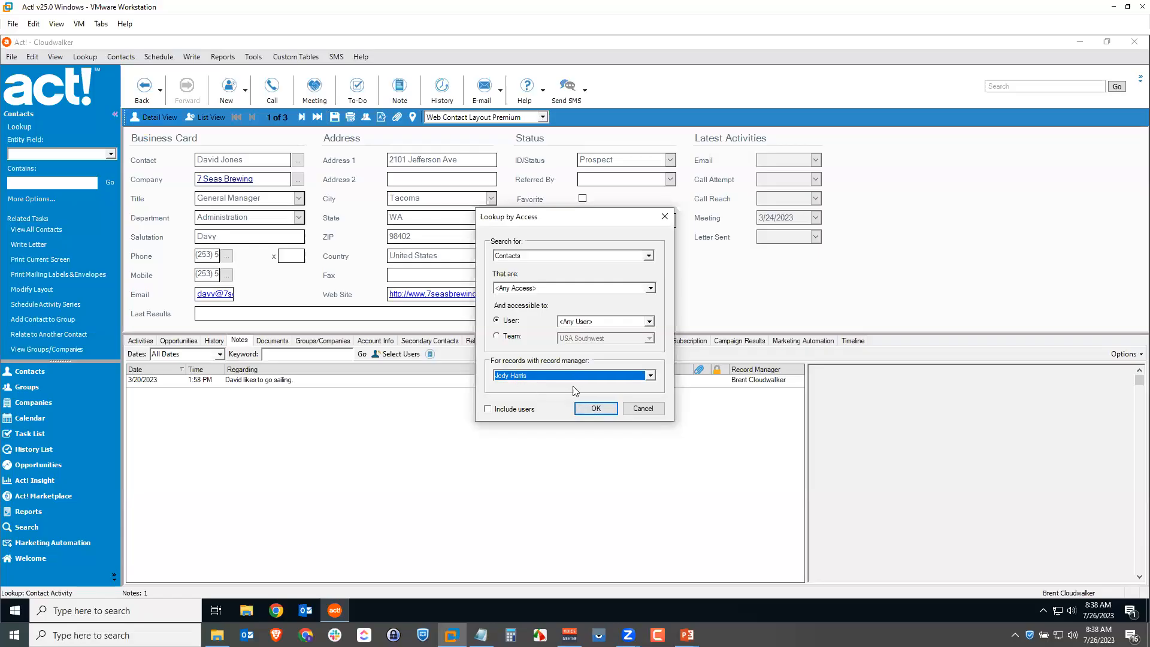
click(595, 409)
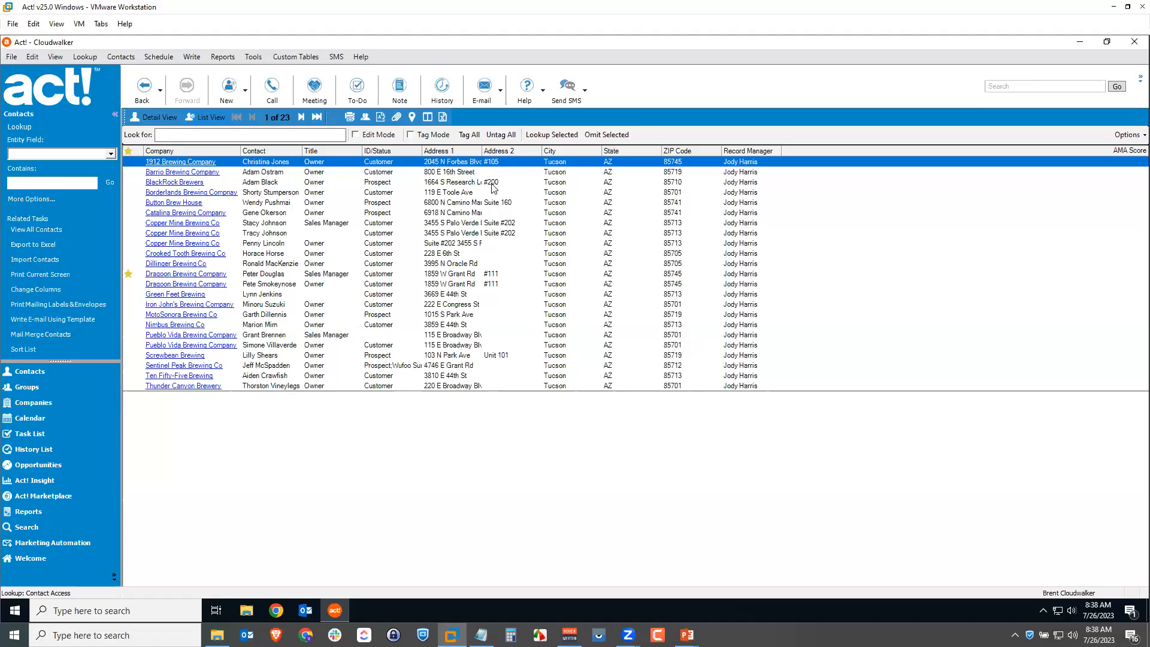
- Try tagging all found contacts and replacing their Record Manager field with another user, cancelling before applying
click(469, 134)
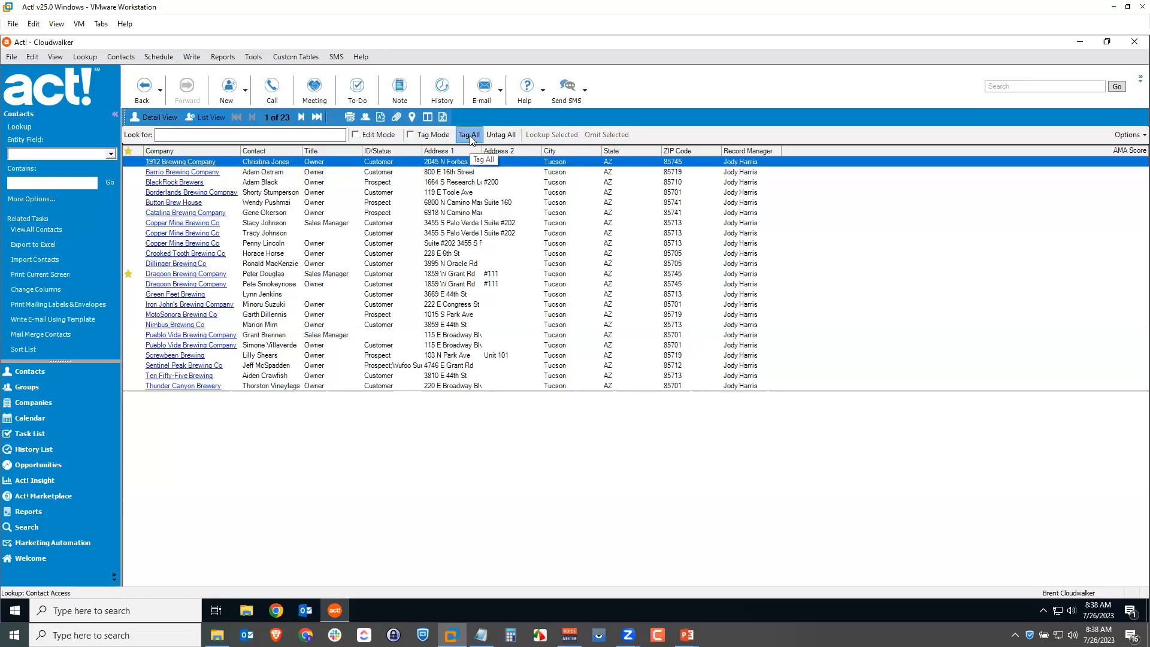
click(33, 57)
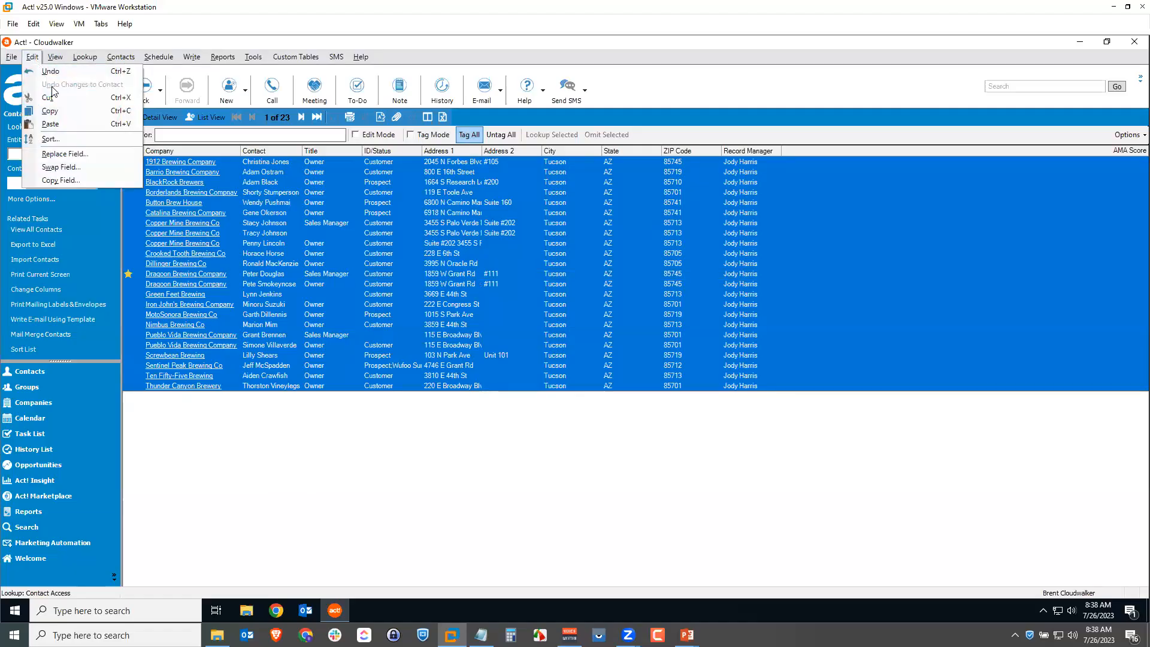
click(64, 154)
key(r)
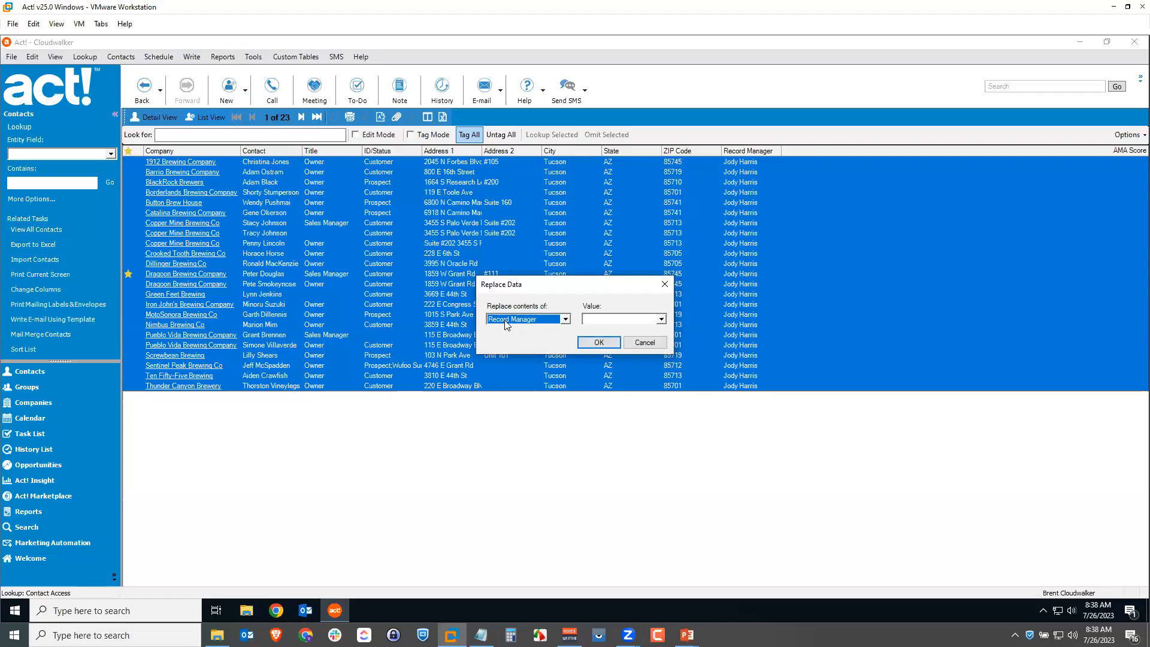
click(659, 319)
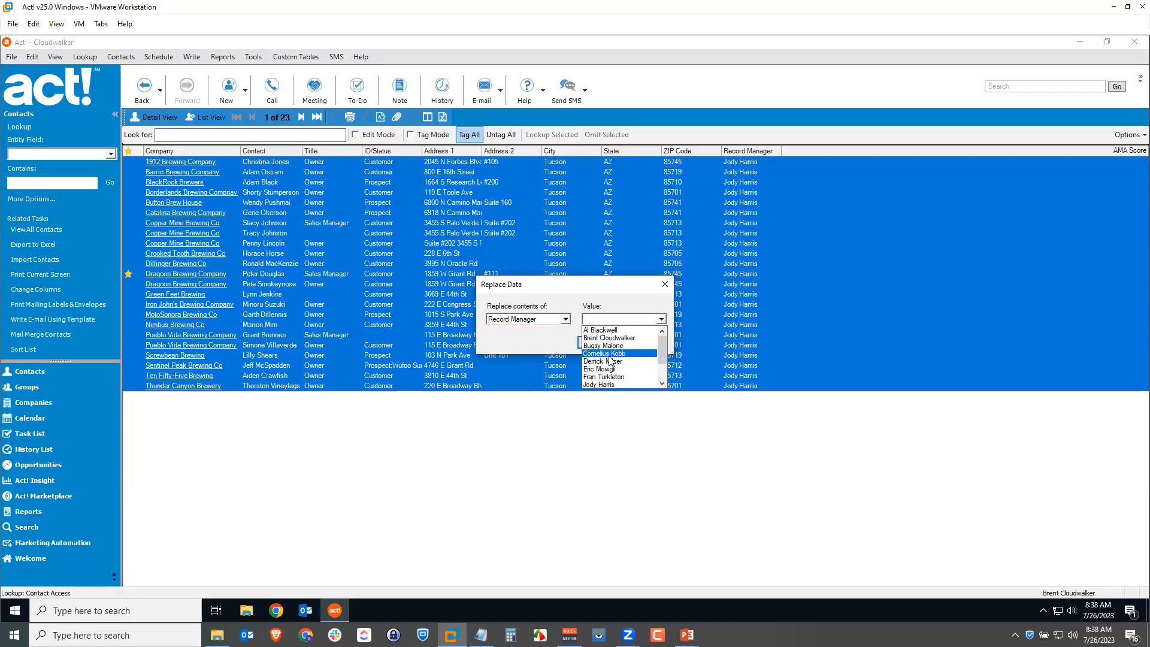
click(606, 362)
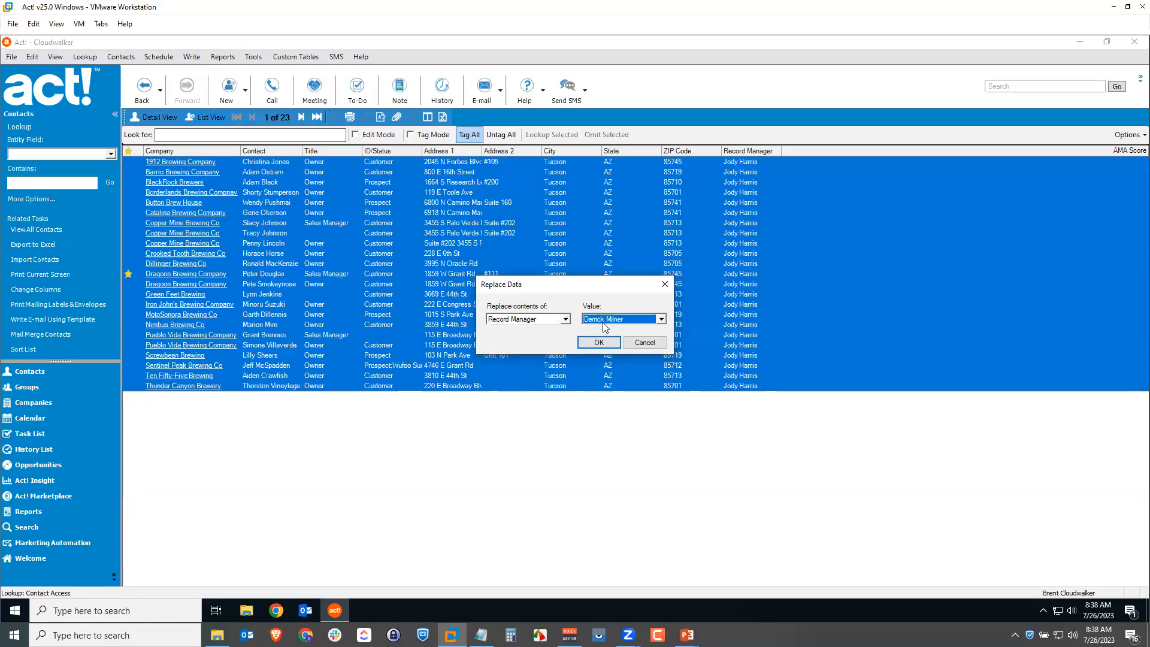
click(651, 345)
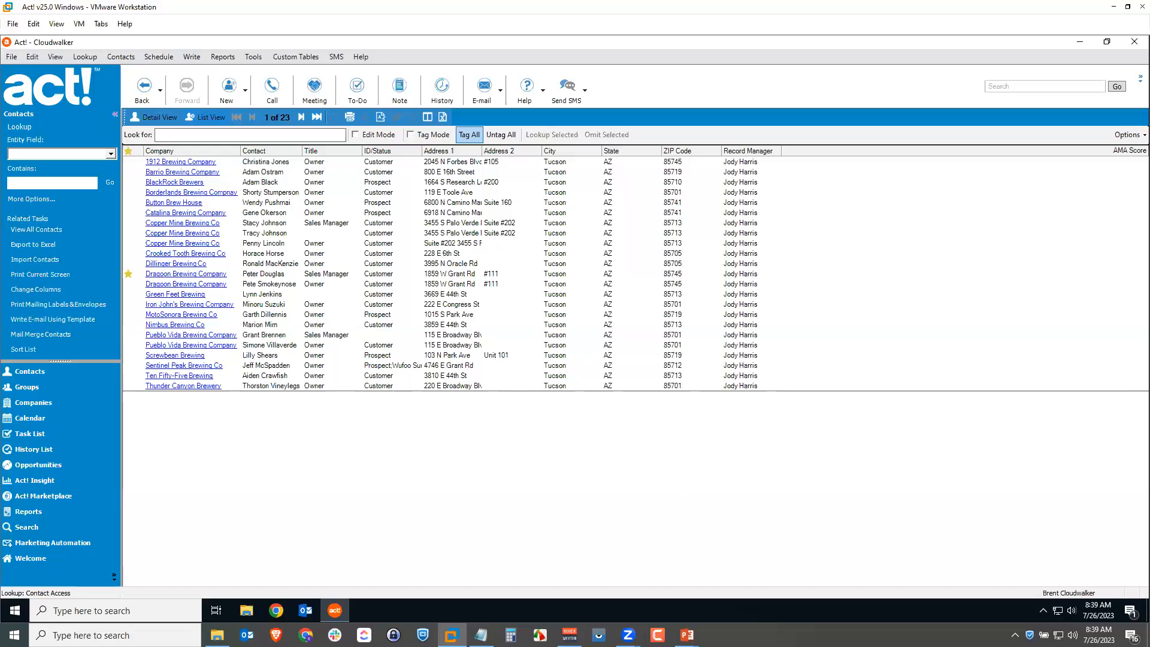
- Show the Advanced lookup options for the contact list
click(93, 57)
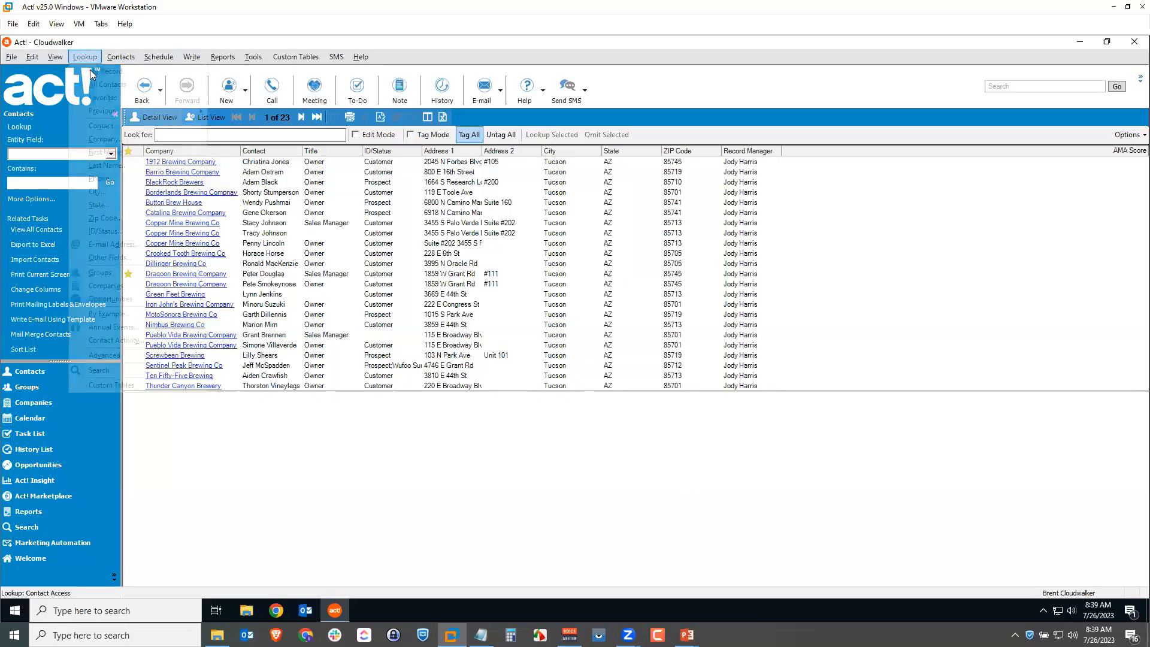
mouse_move(143, 357)
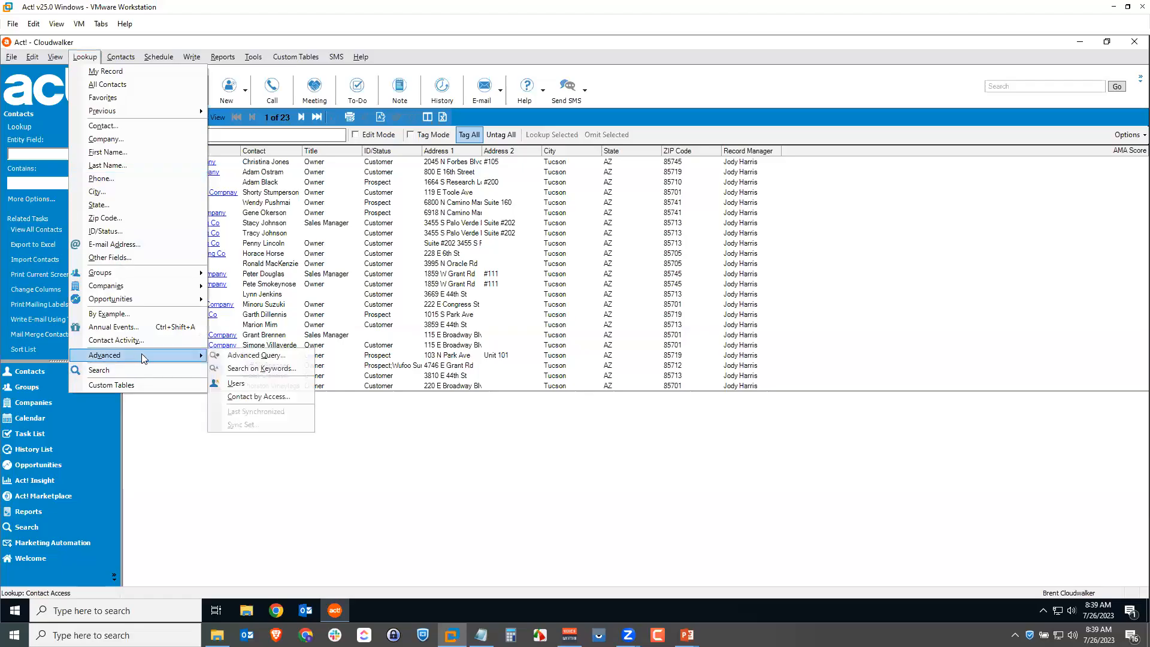
- Start an advanced contact query and add the criterion Create Date, Within Last [days], 90
click(277, 356)
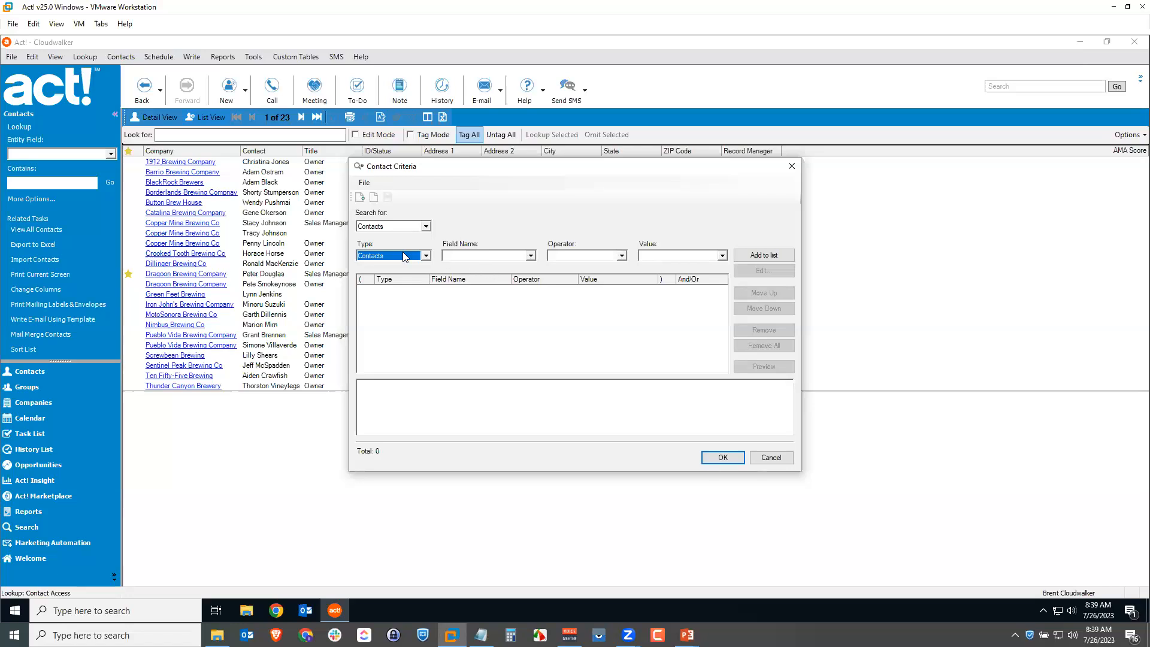
click(530, 257)
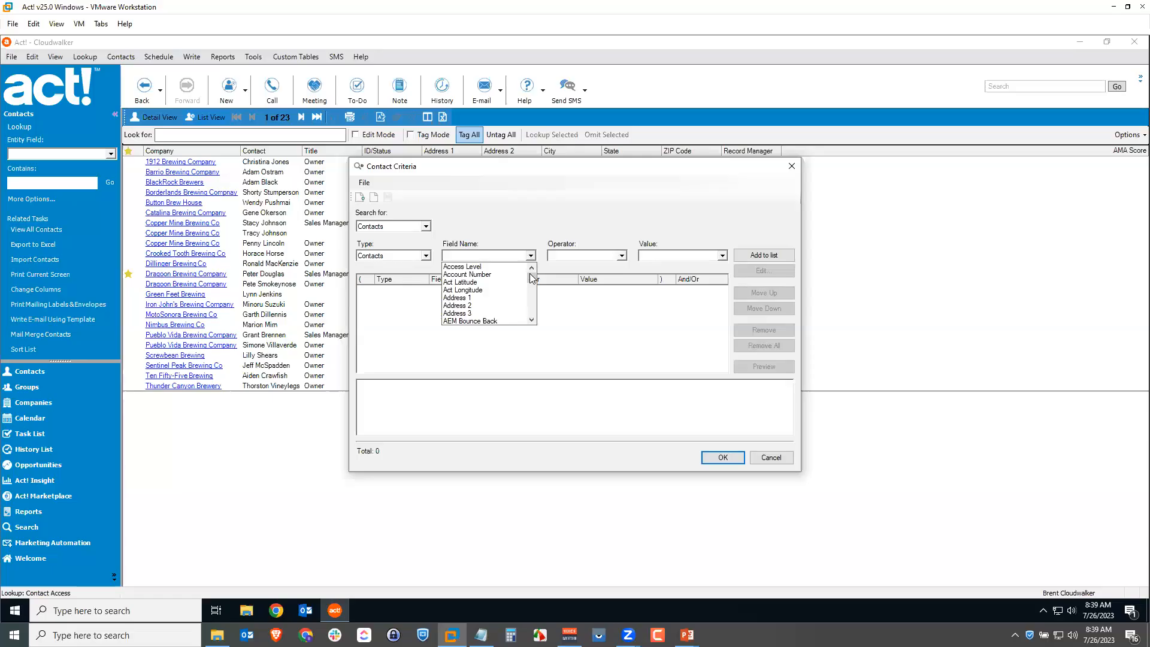
scroll(529, 309, down, 4)
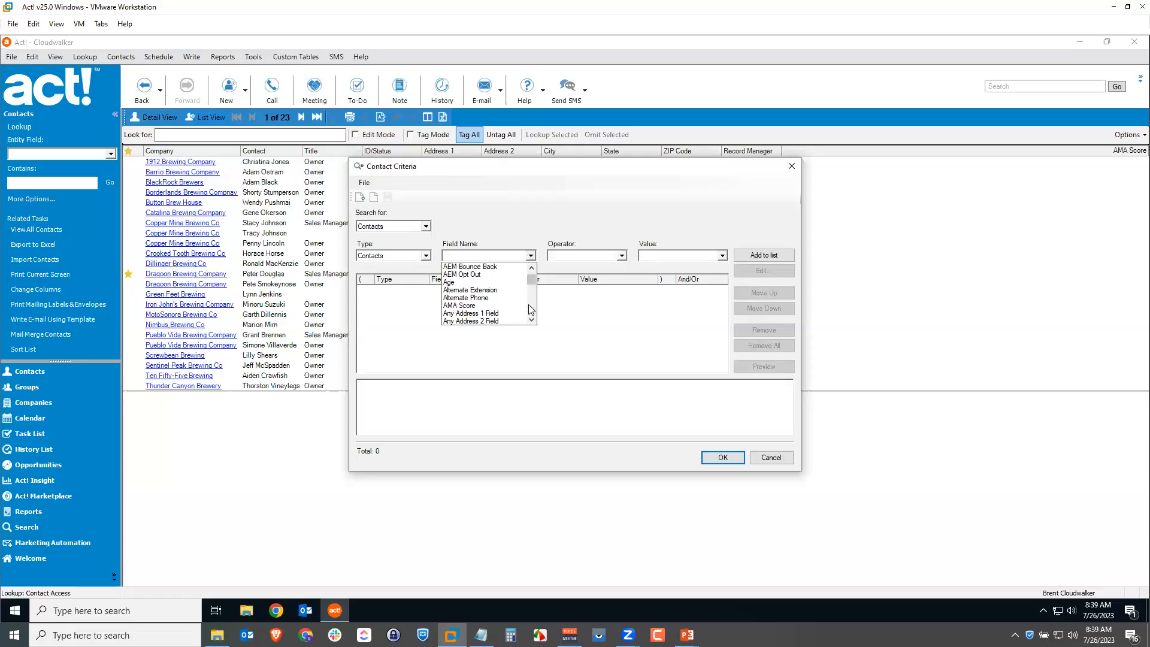
scroll(528, 309, down, 3)
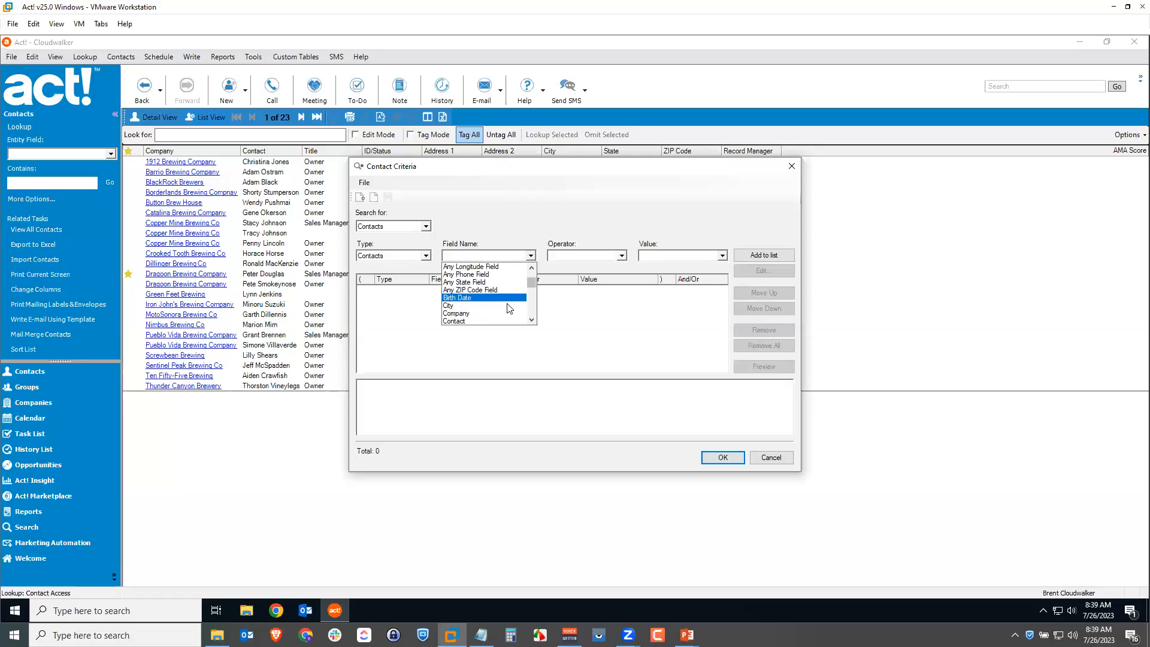
scroll(529, 310, down, 2)
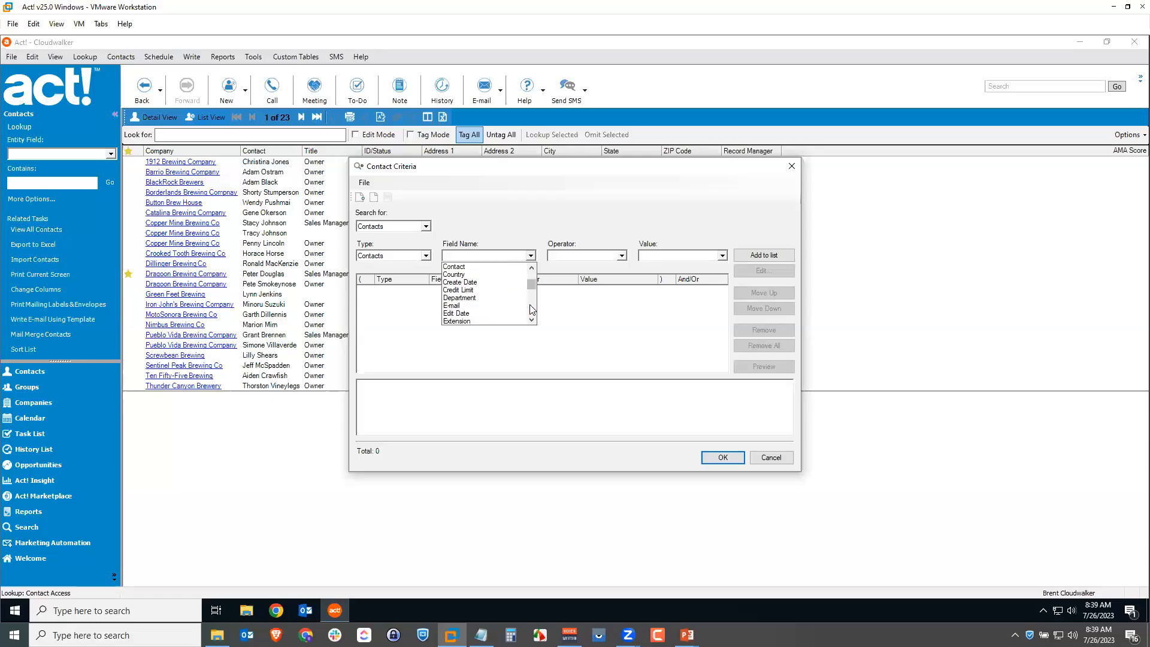
click(473, 282)
click(621, 256)
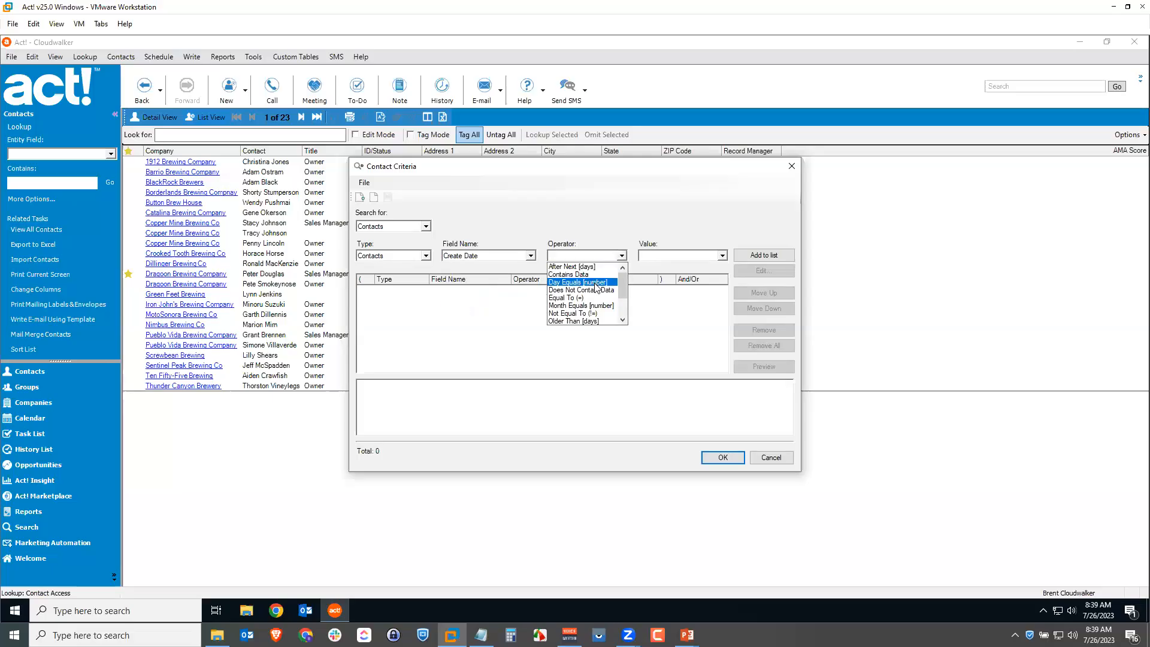
scroll(595, 289, down, 3)
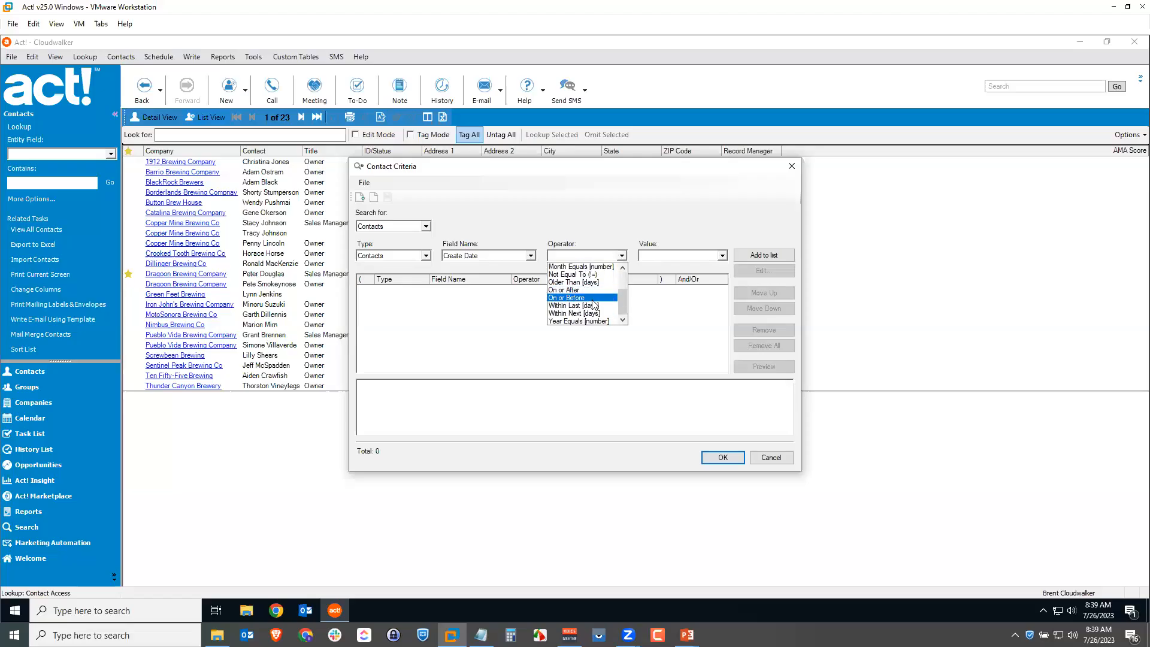
click(578, 314)
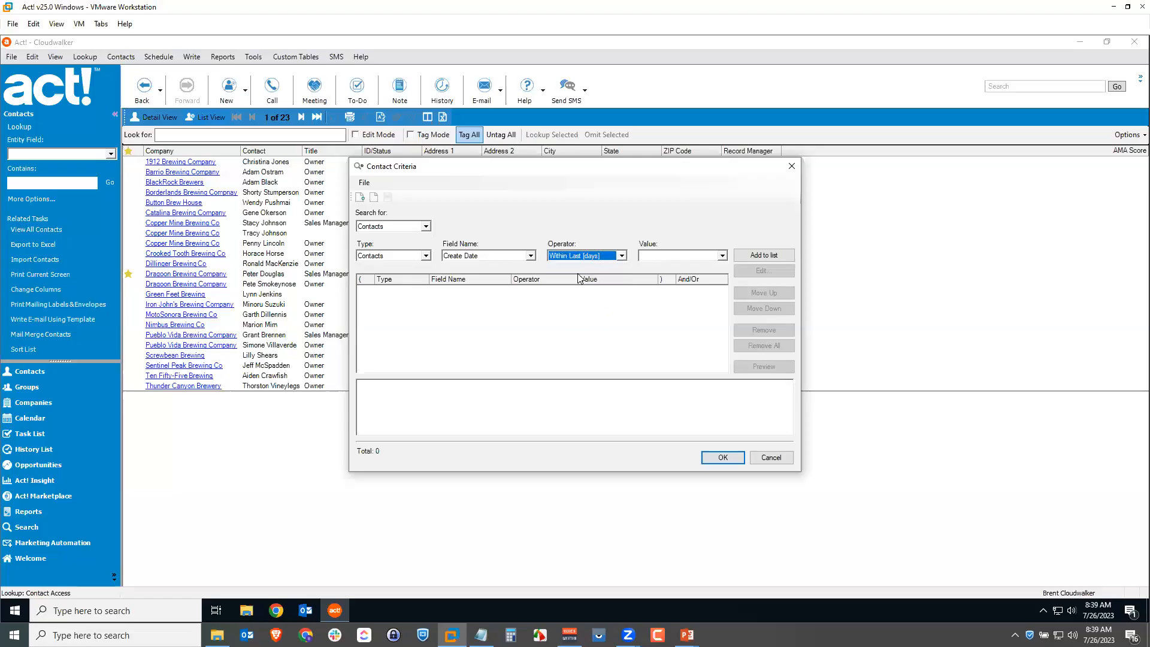
click(659, 257)
click(769, 256)
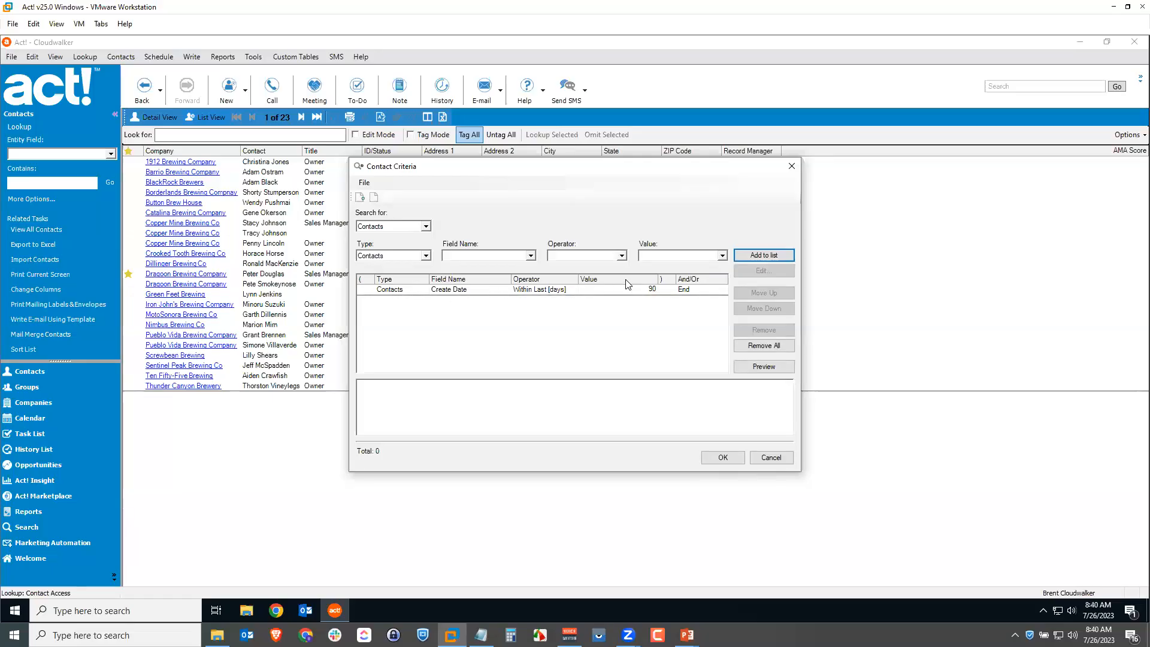
- Preview the contacts matching the create date criterion and look through the results
click(759, 367)
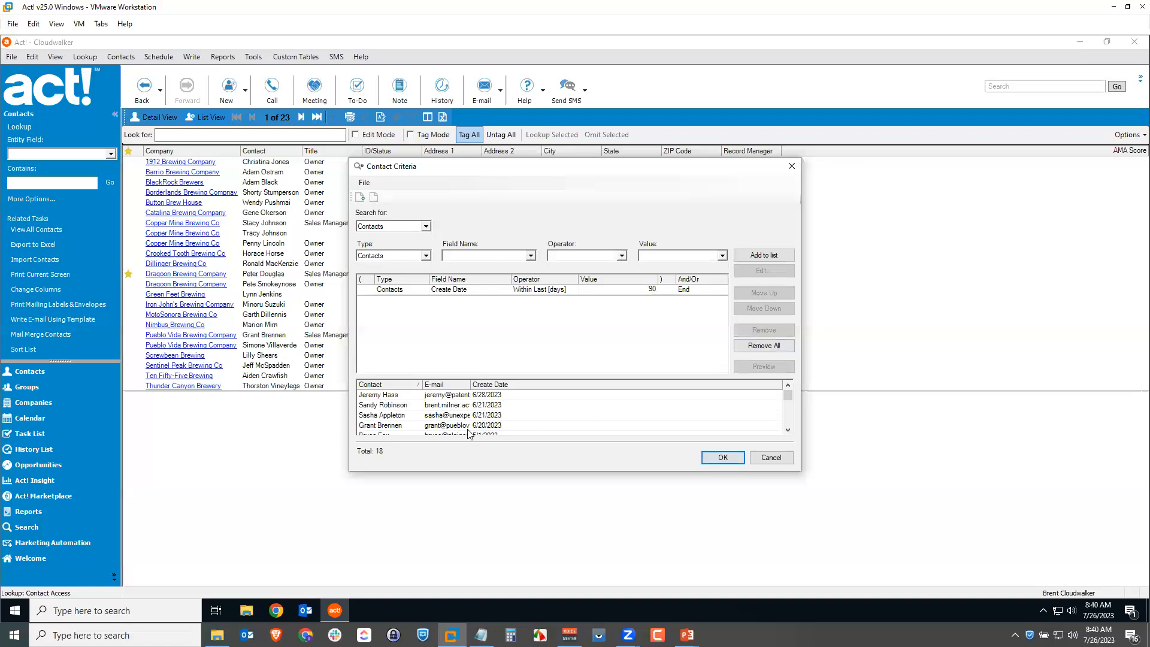
scroll(501, 412, down, 1)
scroll(501, 412, down, 4)
scroll(501, 412, up, 5)
- Add the criterion Record Manager, Equal To (=), with the record manager's full name, and preview the matching contacts
click(531, 256)
drag(531, 271, 528, 296)
click(491, 282)
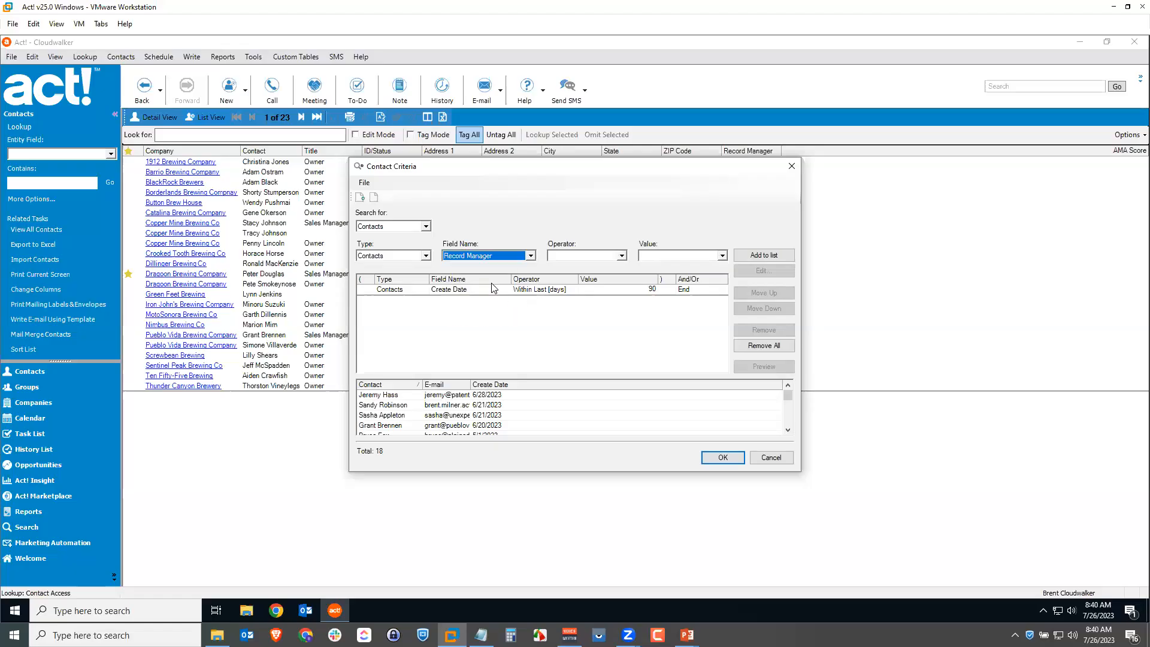
click(622, 256)
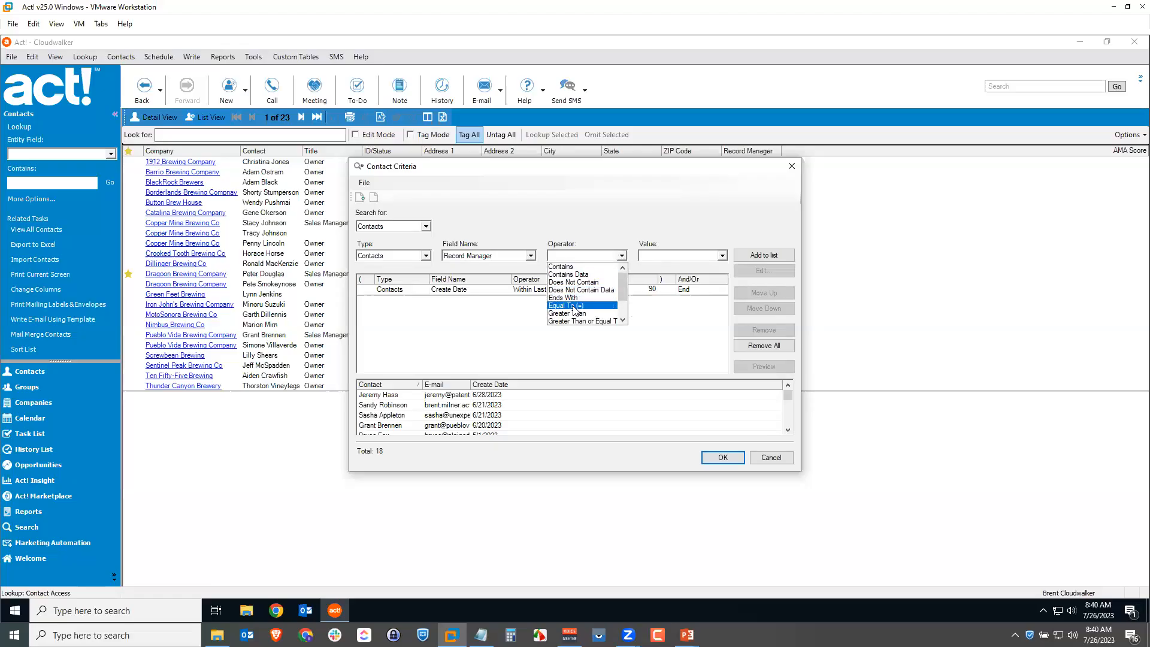
click(575, 307)
click(698, 255)
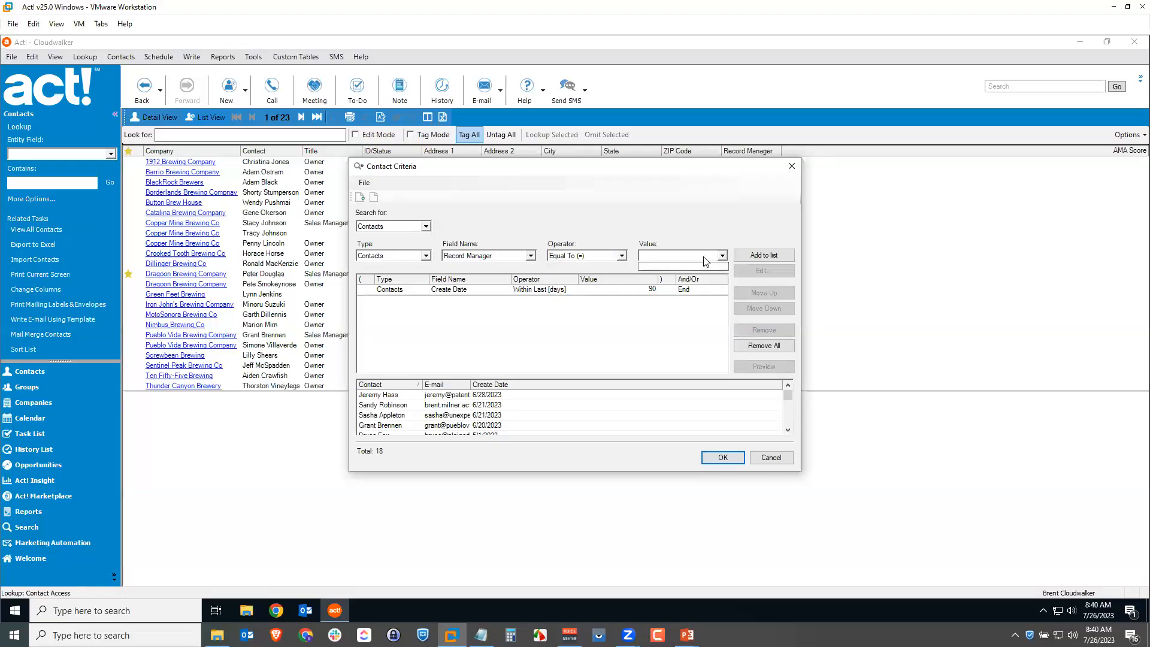
text(Jody Haa)
key(BackSpace)
text(rris)
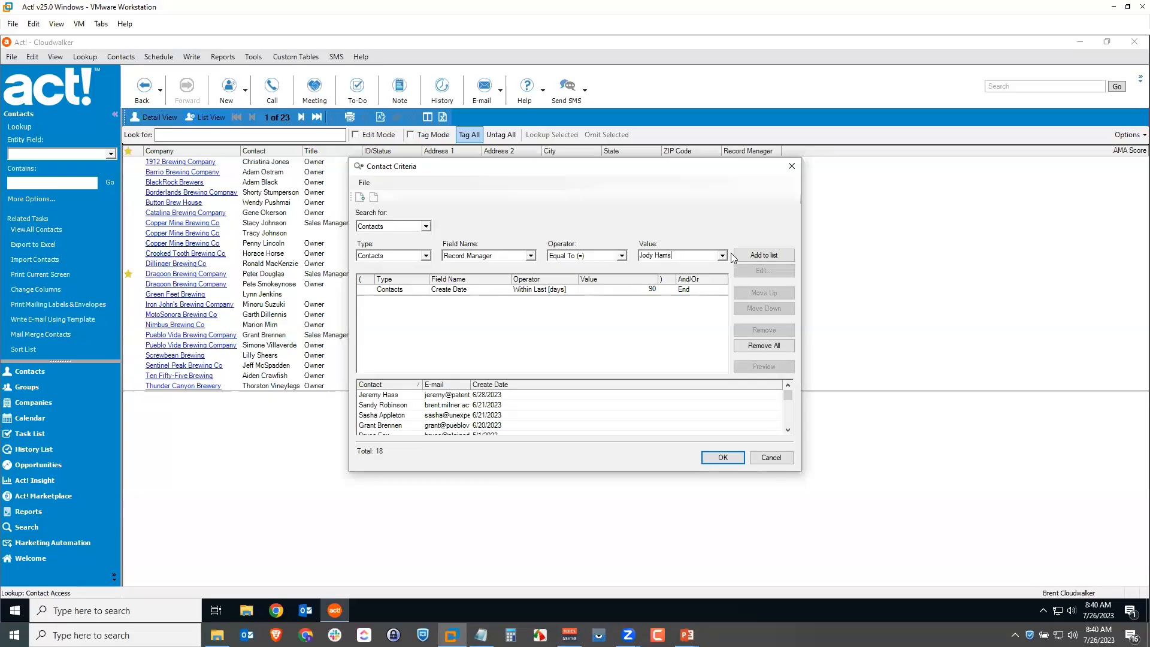
click(745, 255)
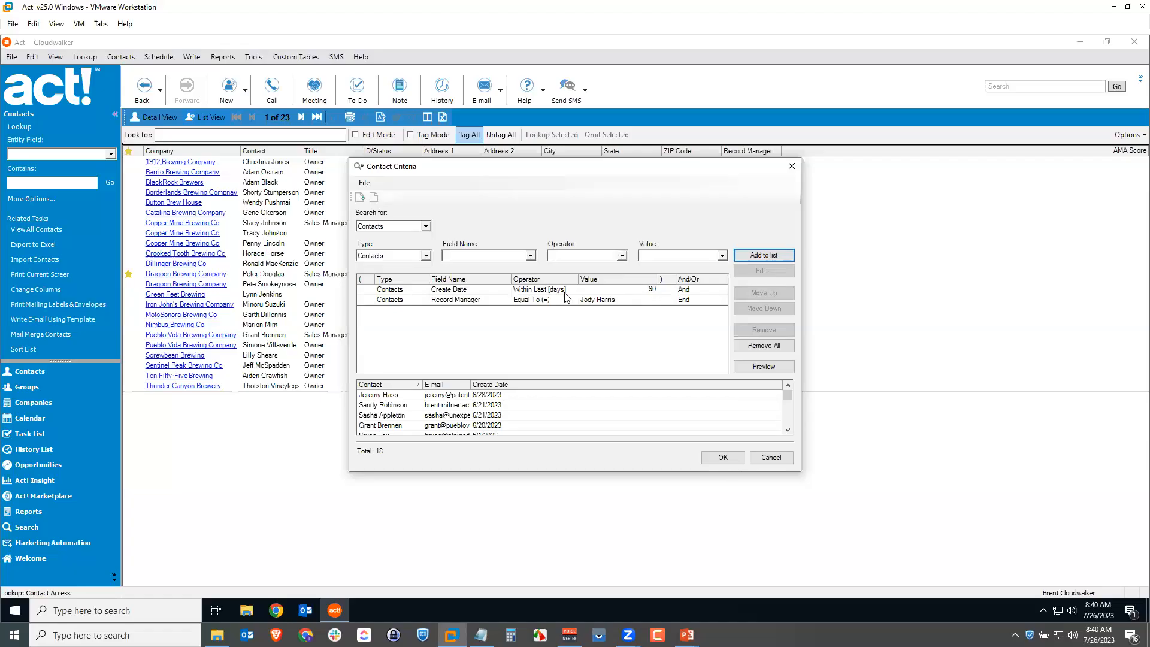
click(764, 366)
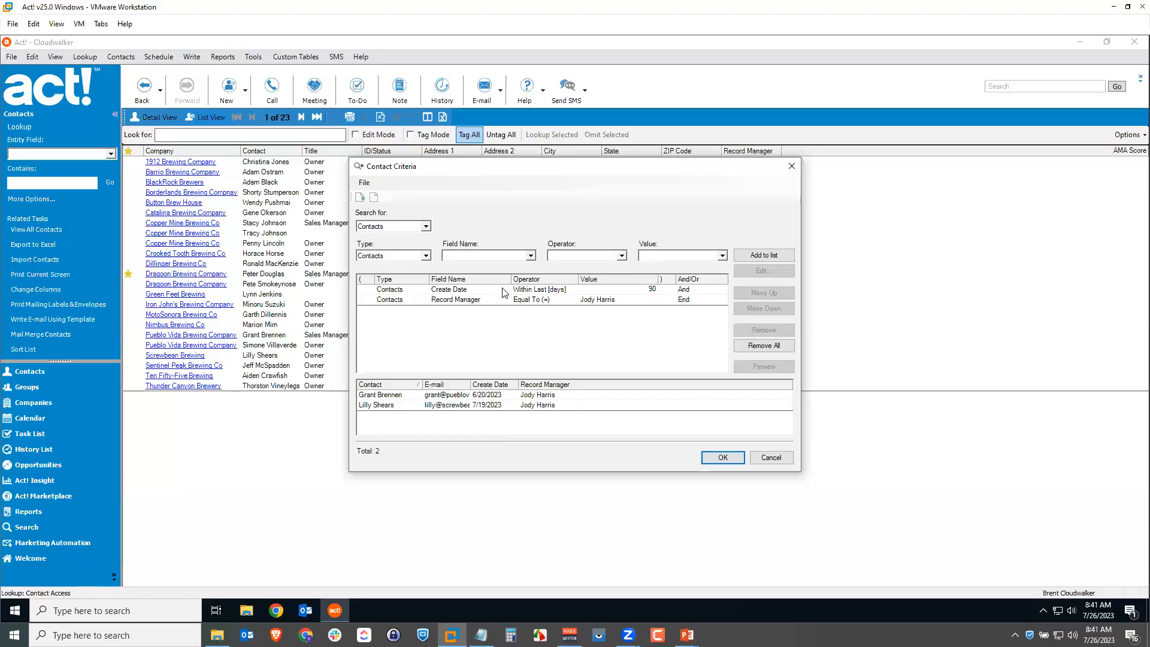
click(372, 199)
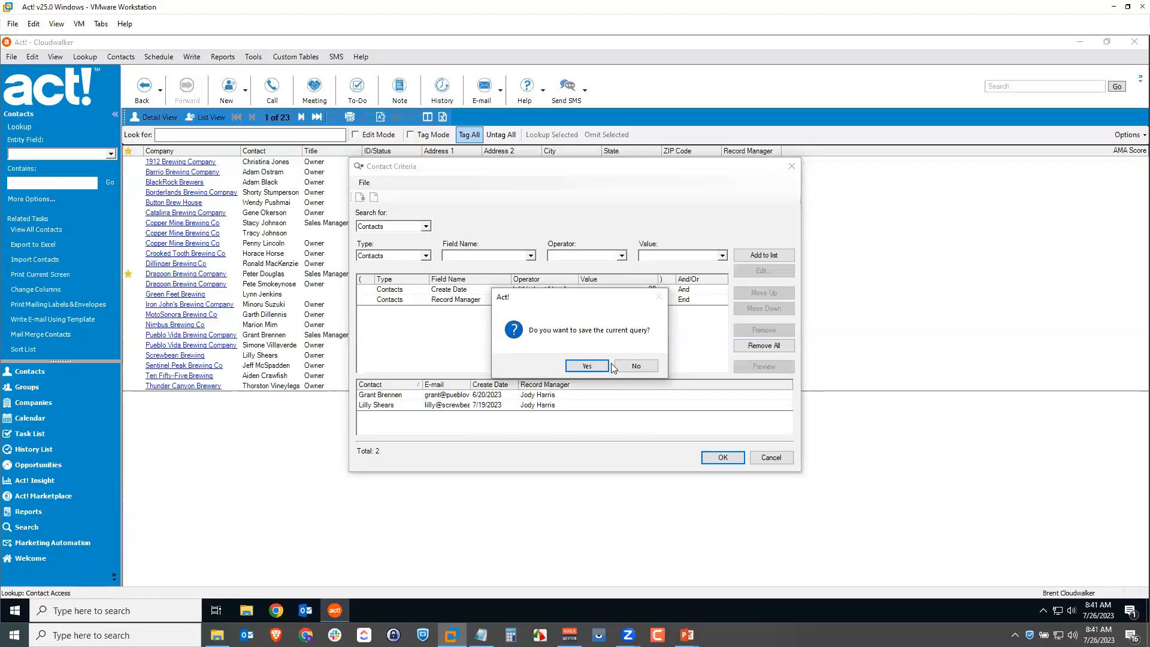
click(572, 366)
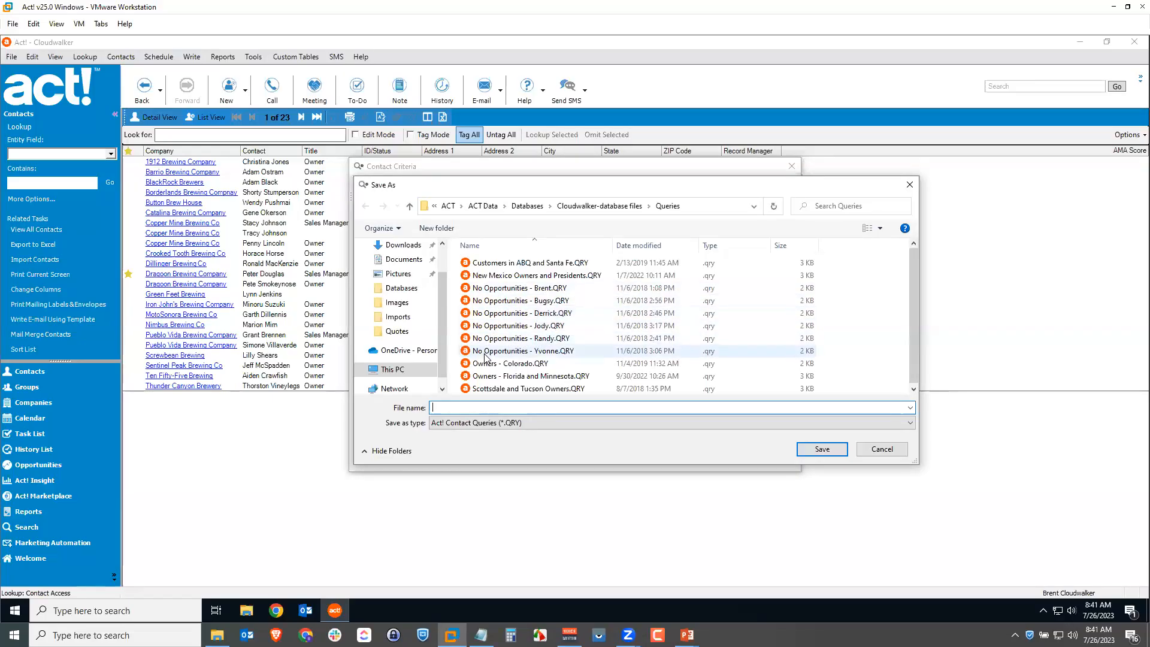
scroll(501, 335, down, 1)
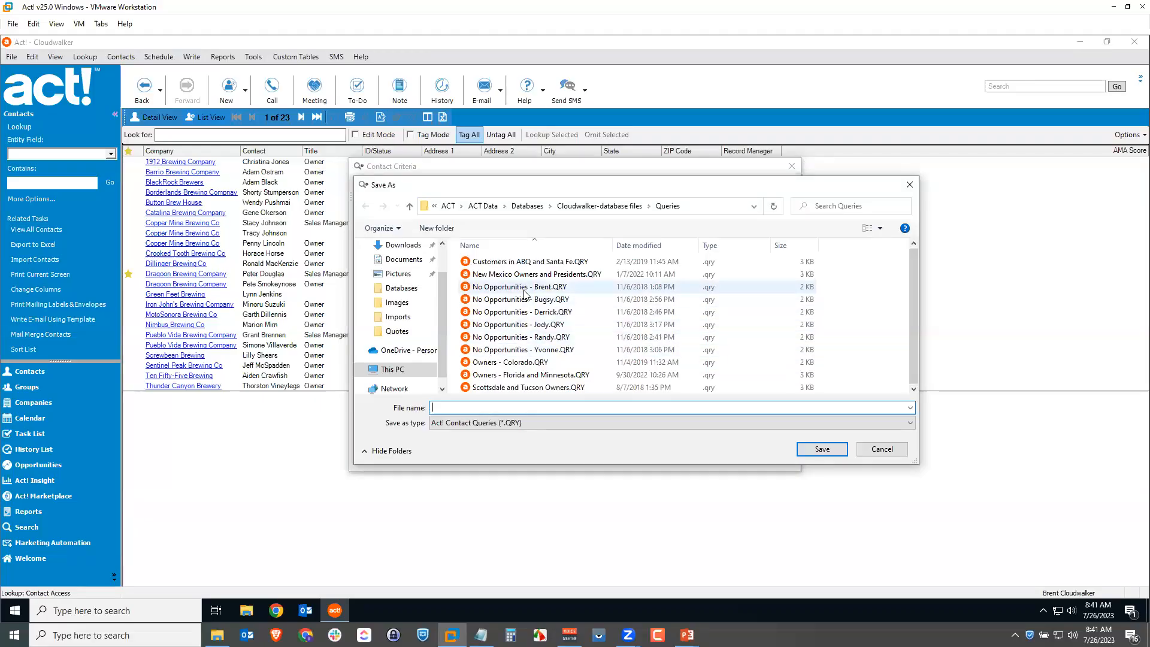
click(521, 376)
click(822, 453)
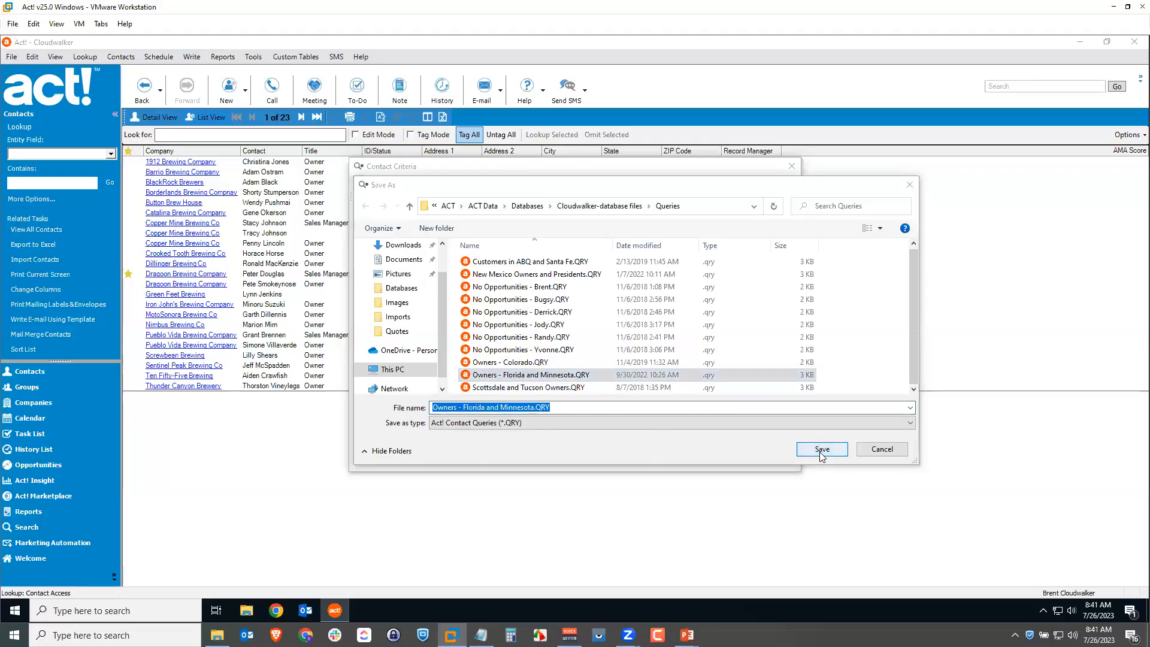
click(651, 327)
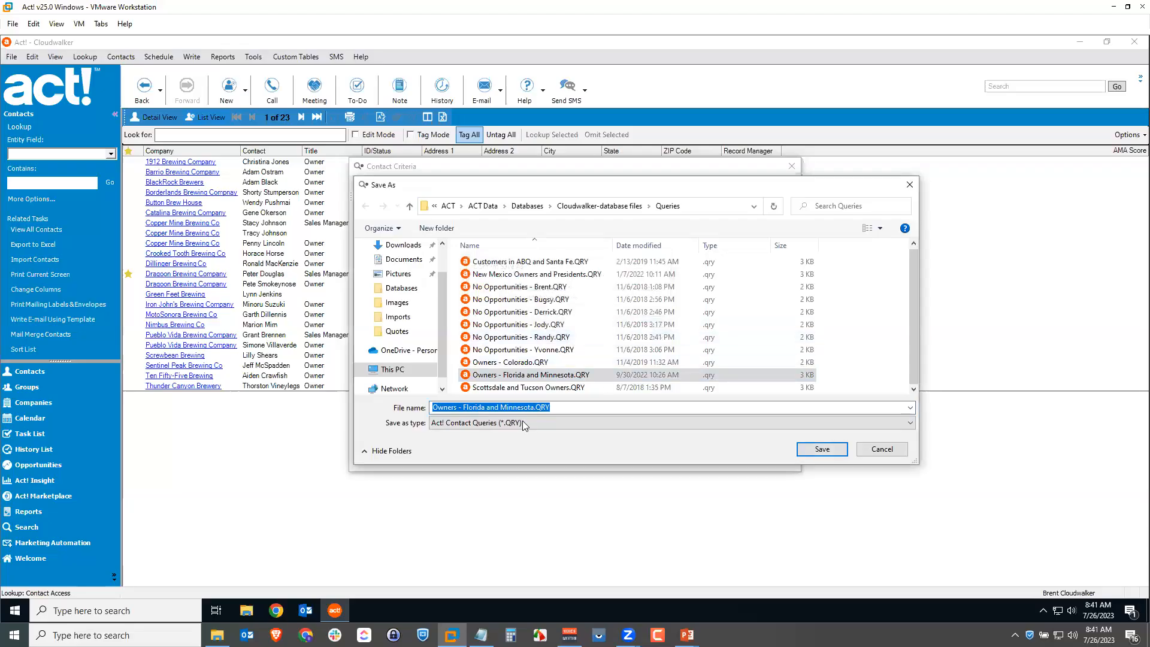
click(881, 449)
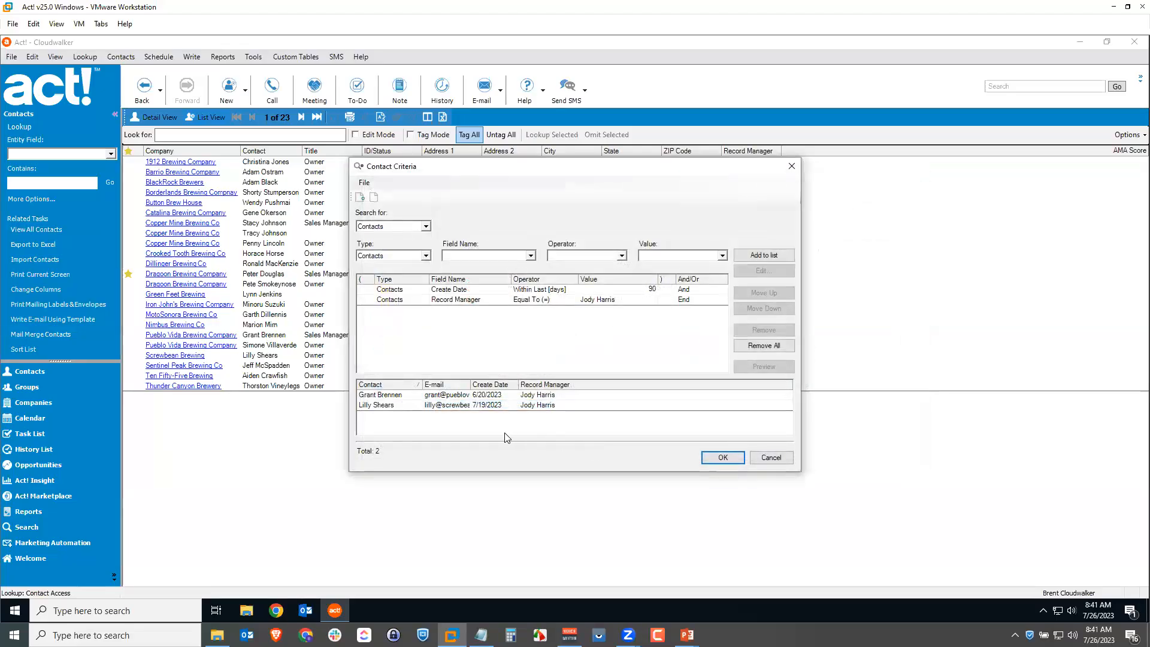
- Start a new query, saving the current one over Owners - Florida and Minnesota.QRY, and leave the query criteria window
click(362, 202)
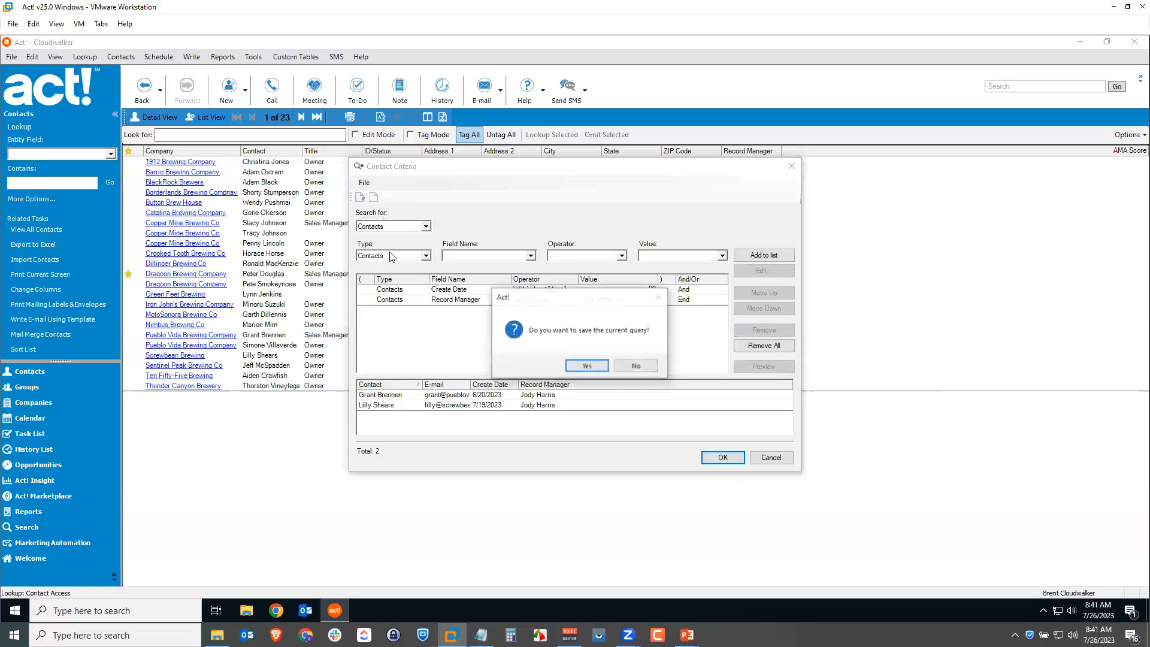
click(661, 367)
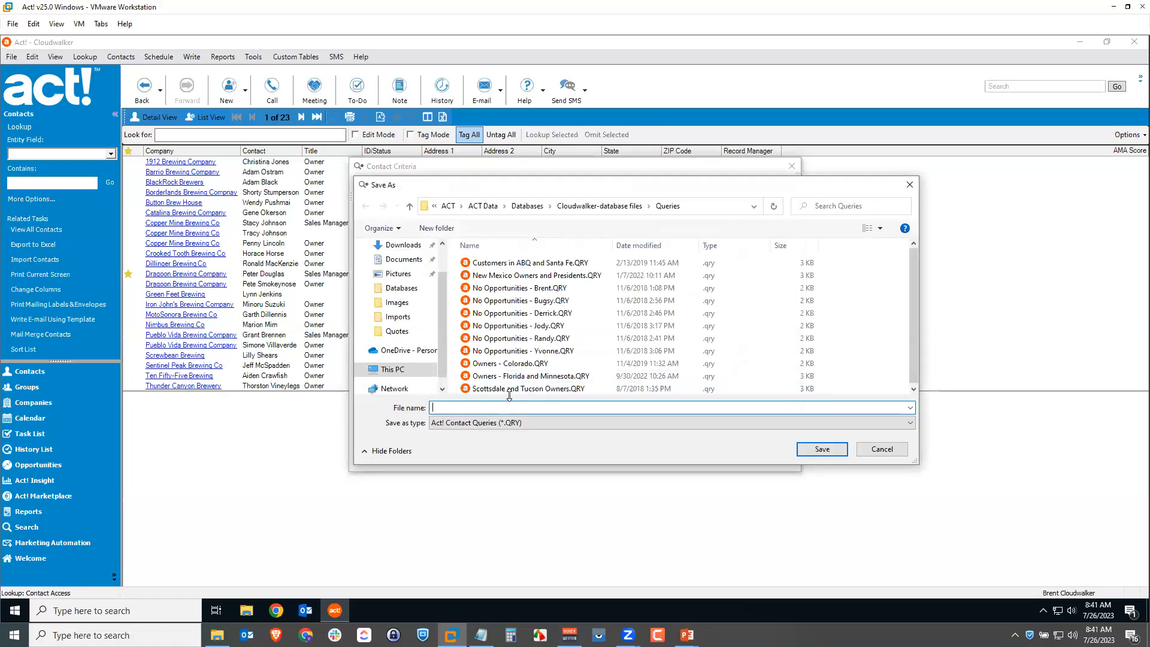
click(512, 387)
click(529, 375)
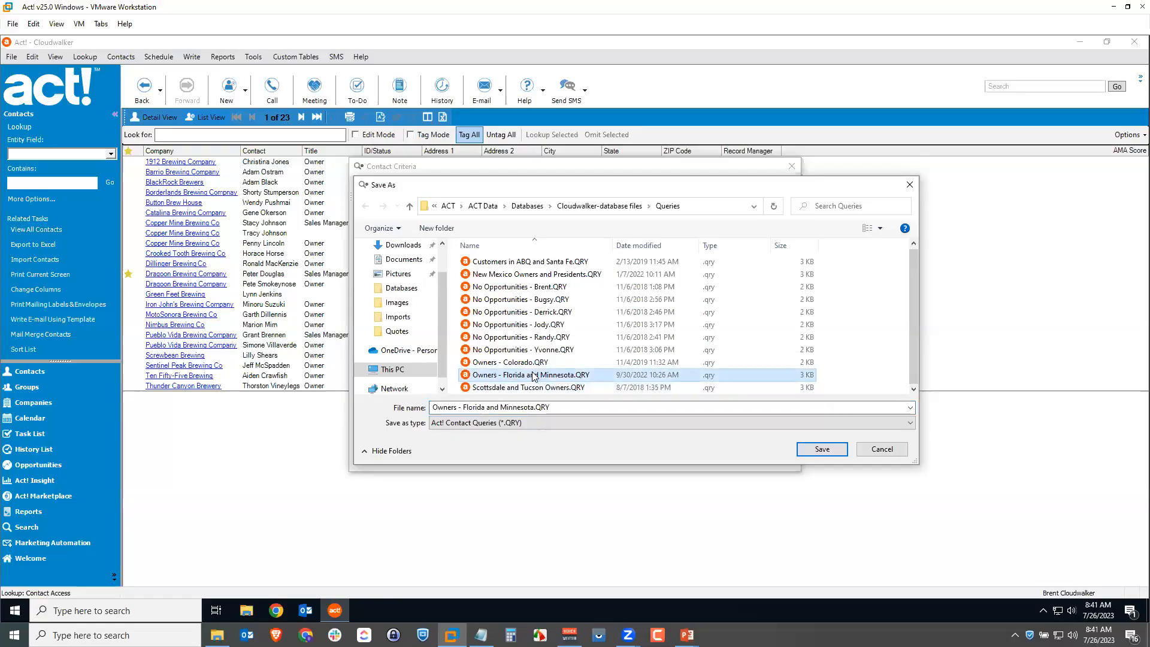
click(822, 449)
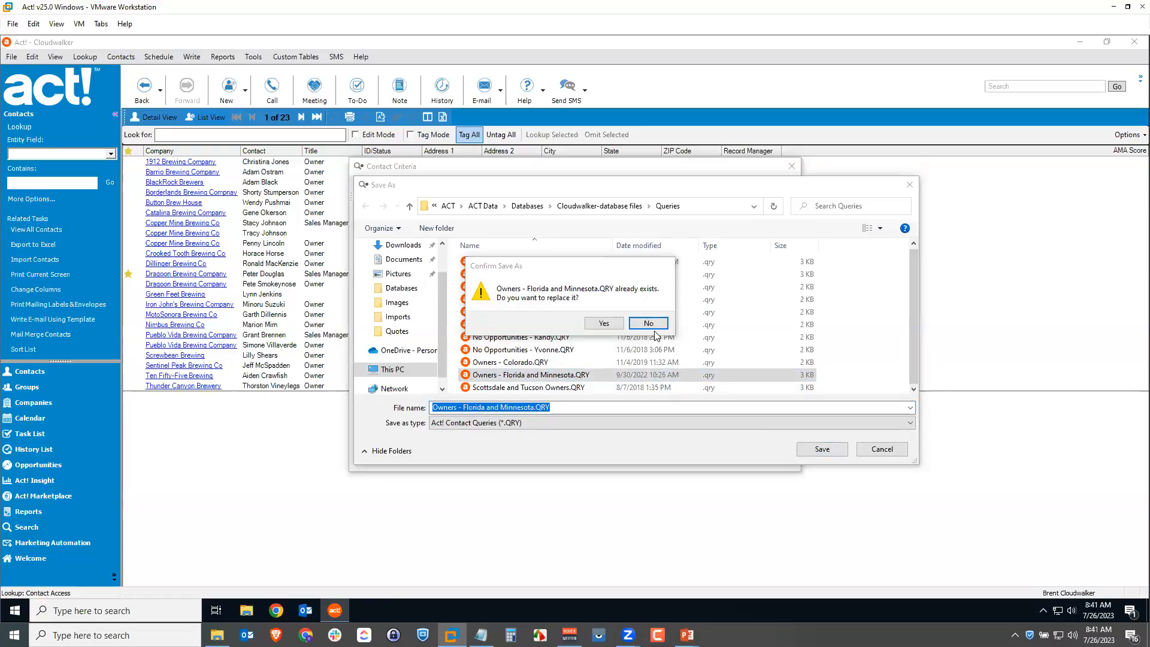
click(604, 323)
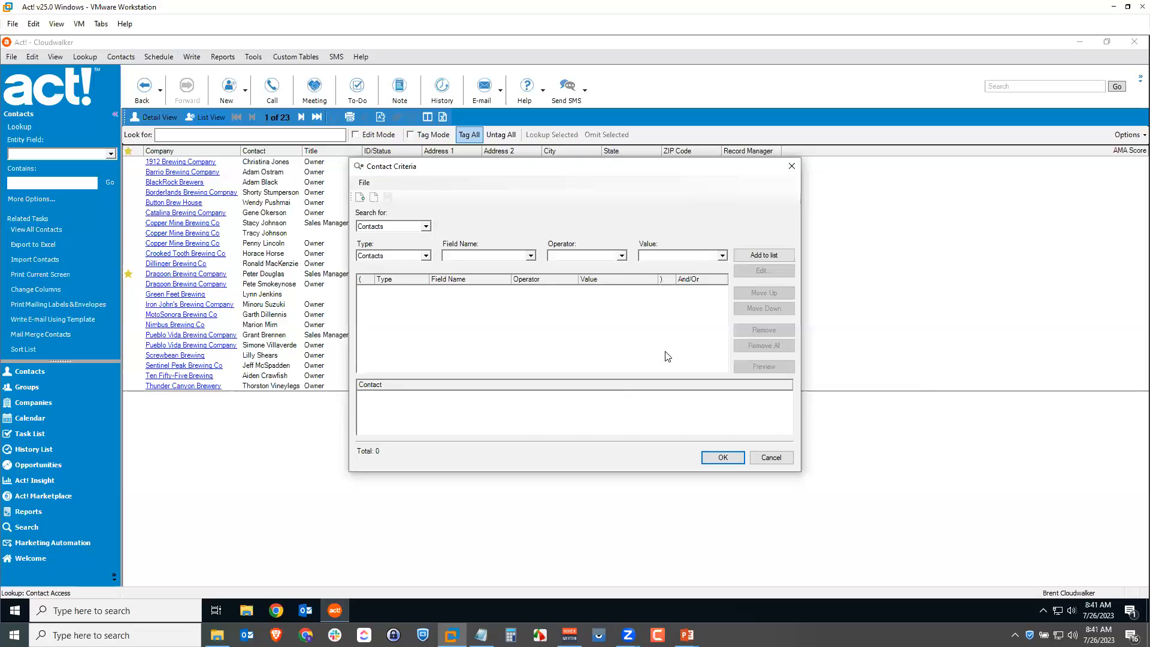
click(770, 457)
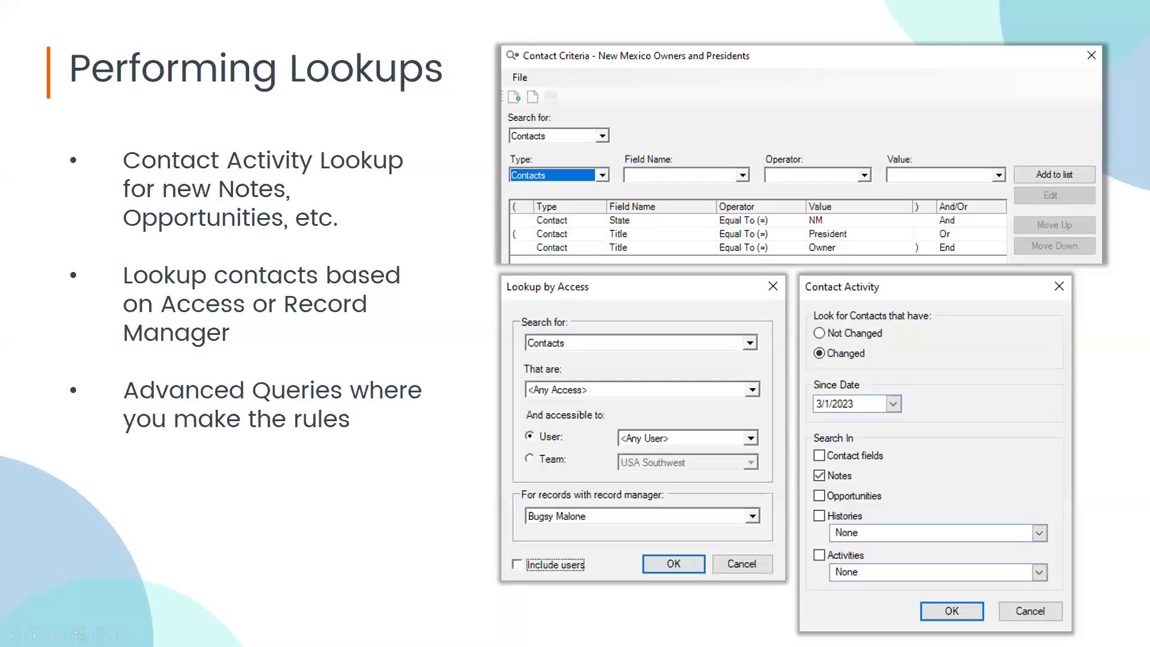
key(Right)
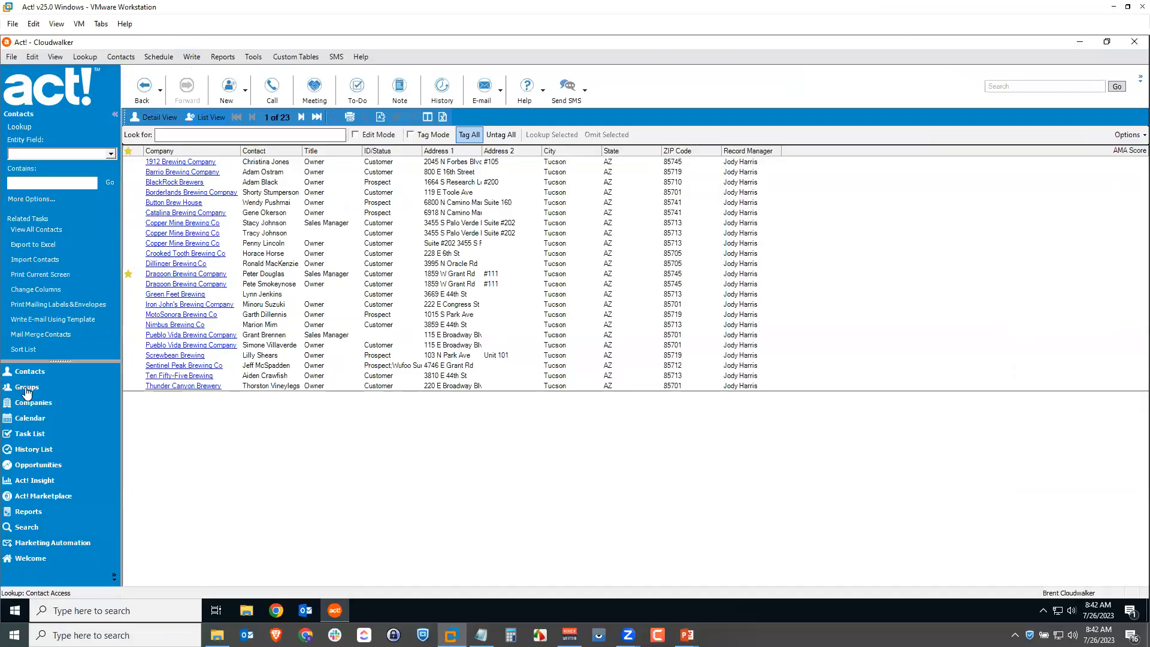
- Add the Westlake Brewing Company owner to the static members of the Training group
click(36, 387)
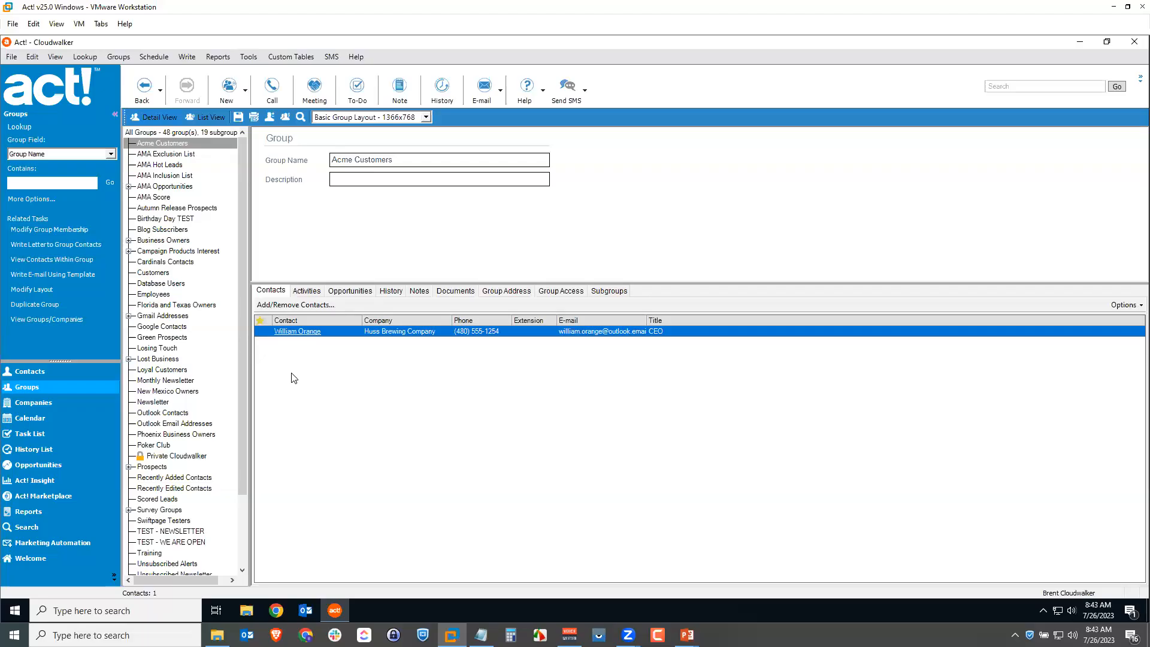
click(158, 553)
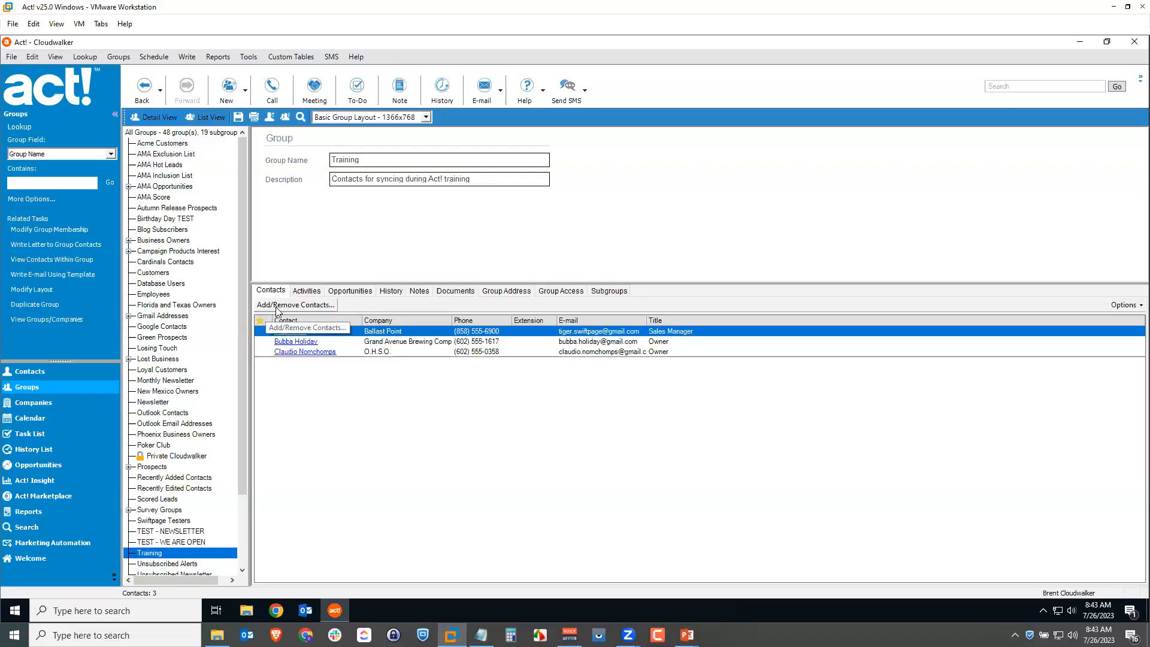
click(295, 306)
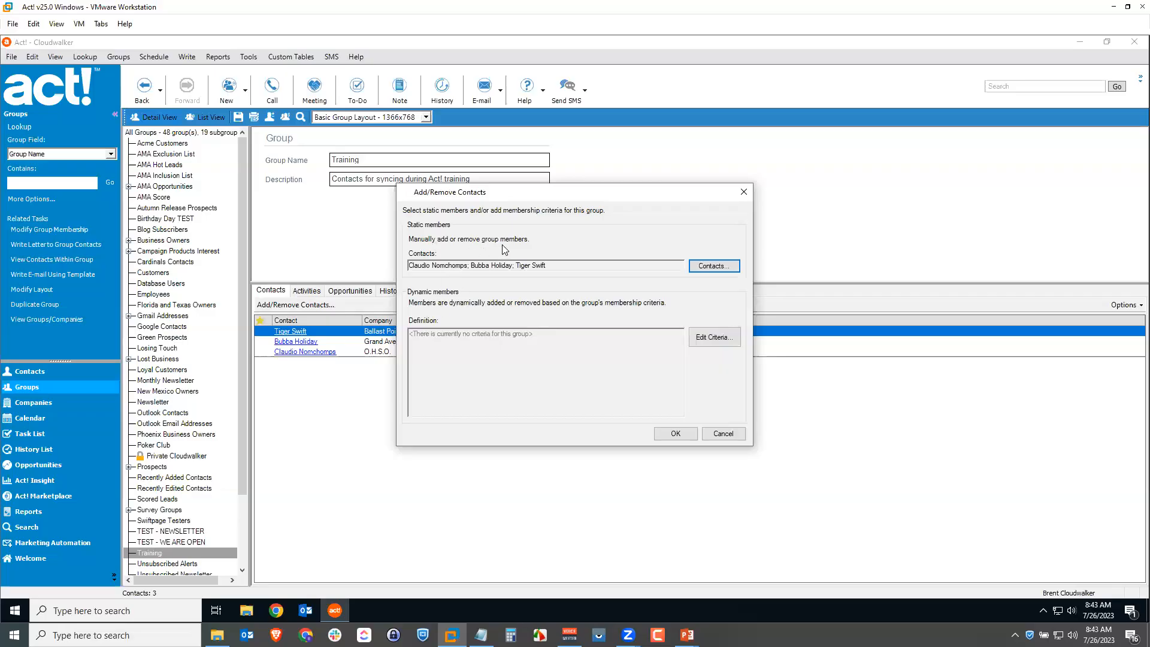
click(707, 265)
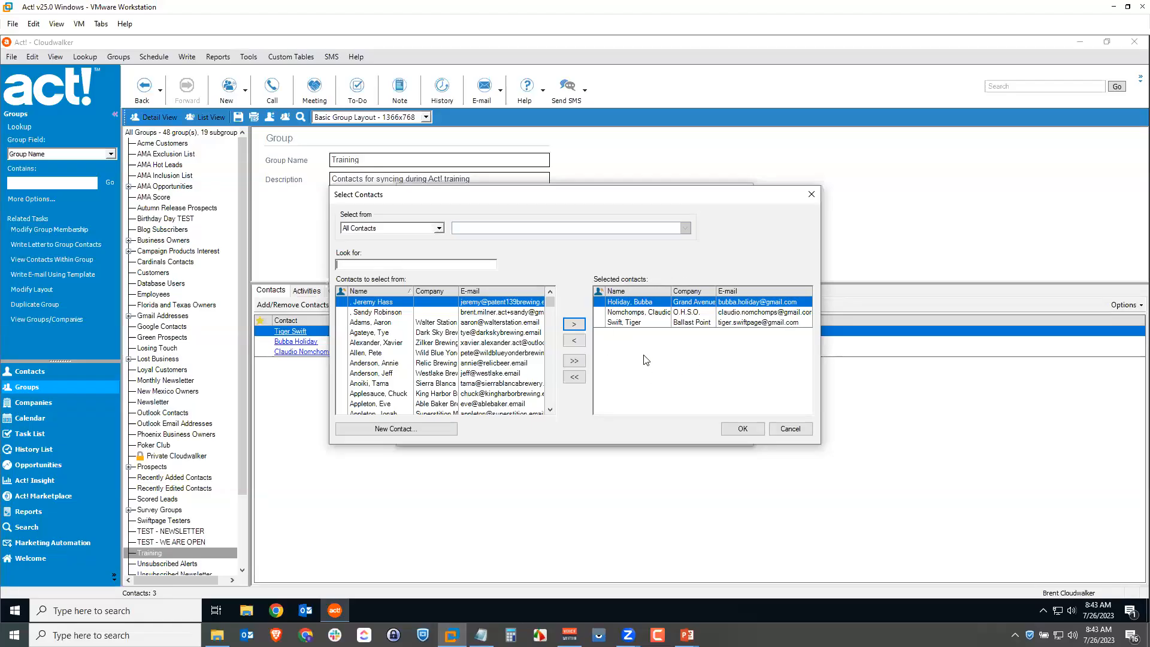
click(379, 374)
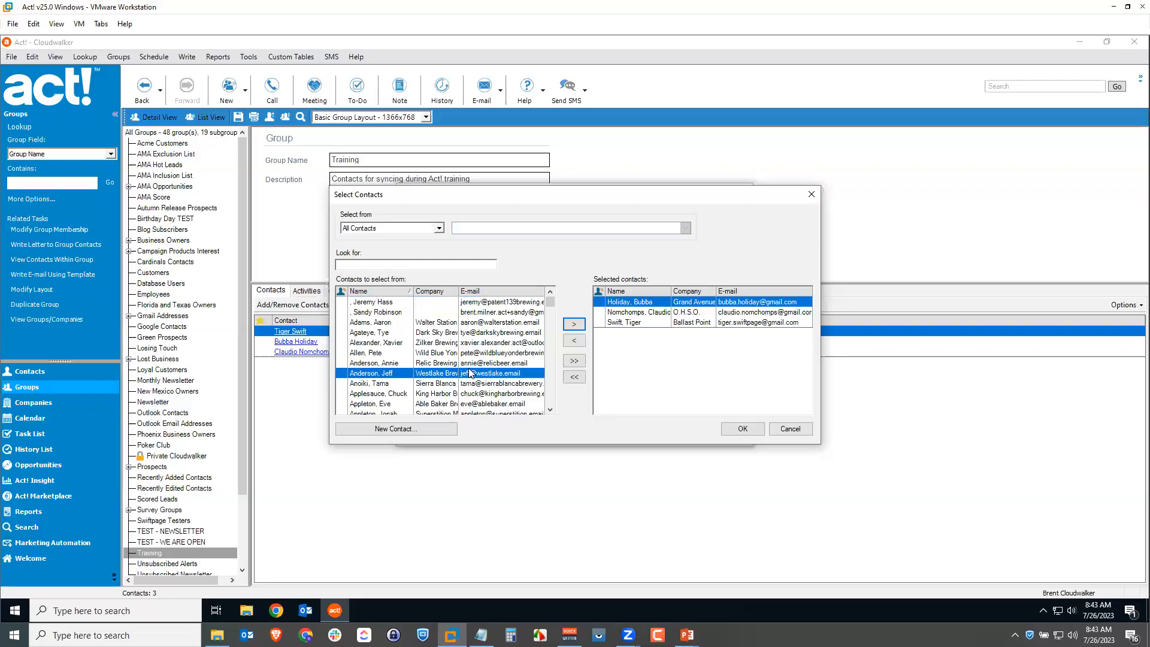
click(573, 325)
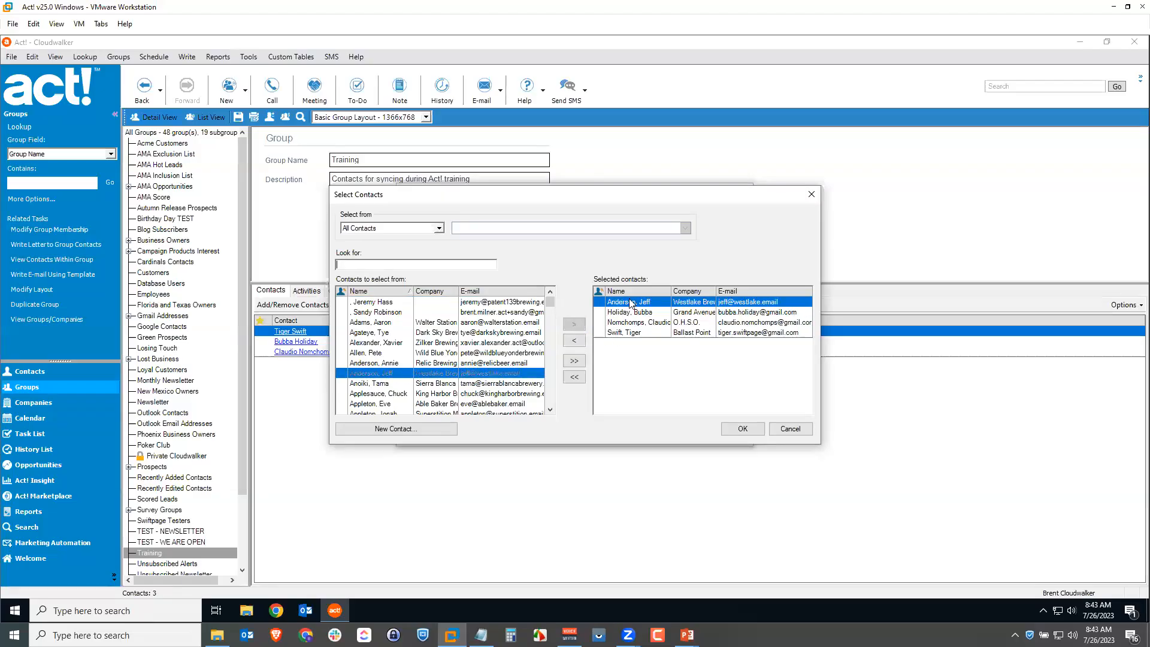
click(743, 429)
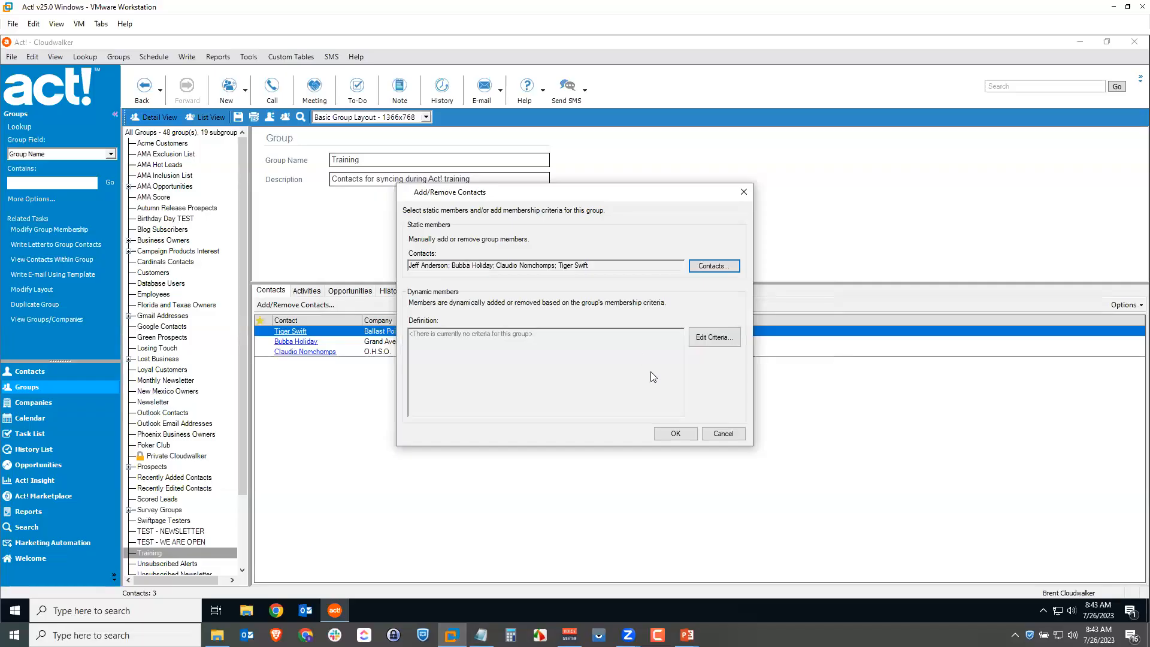
click(675, 434)
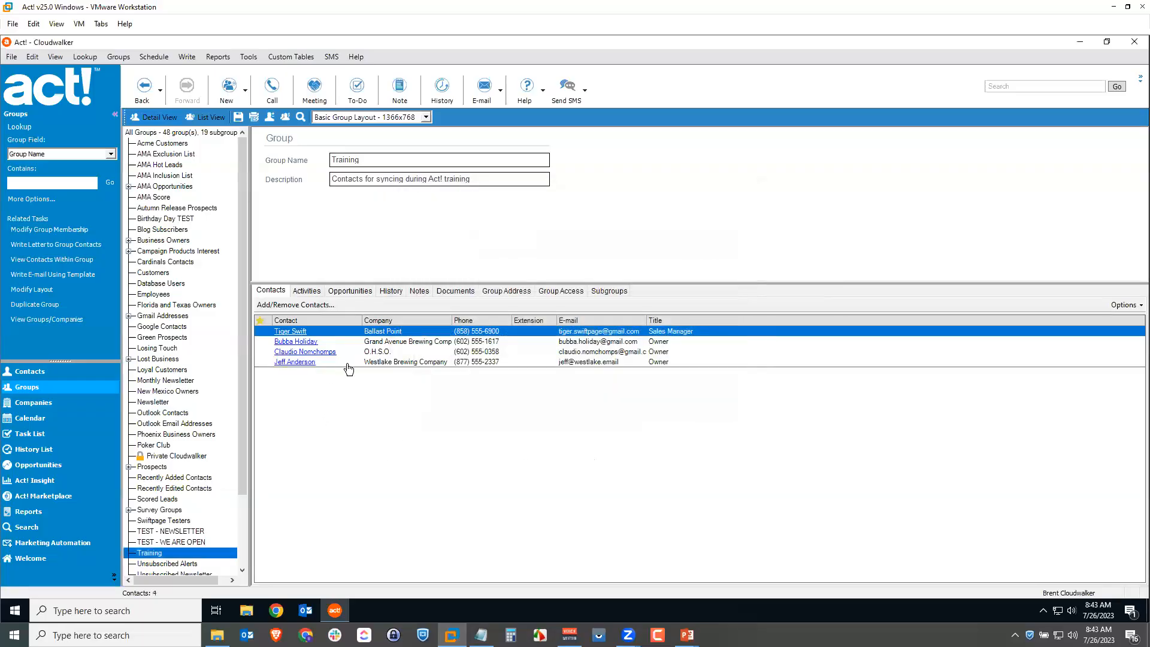
click(379, 363)
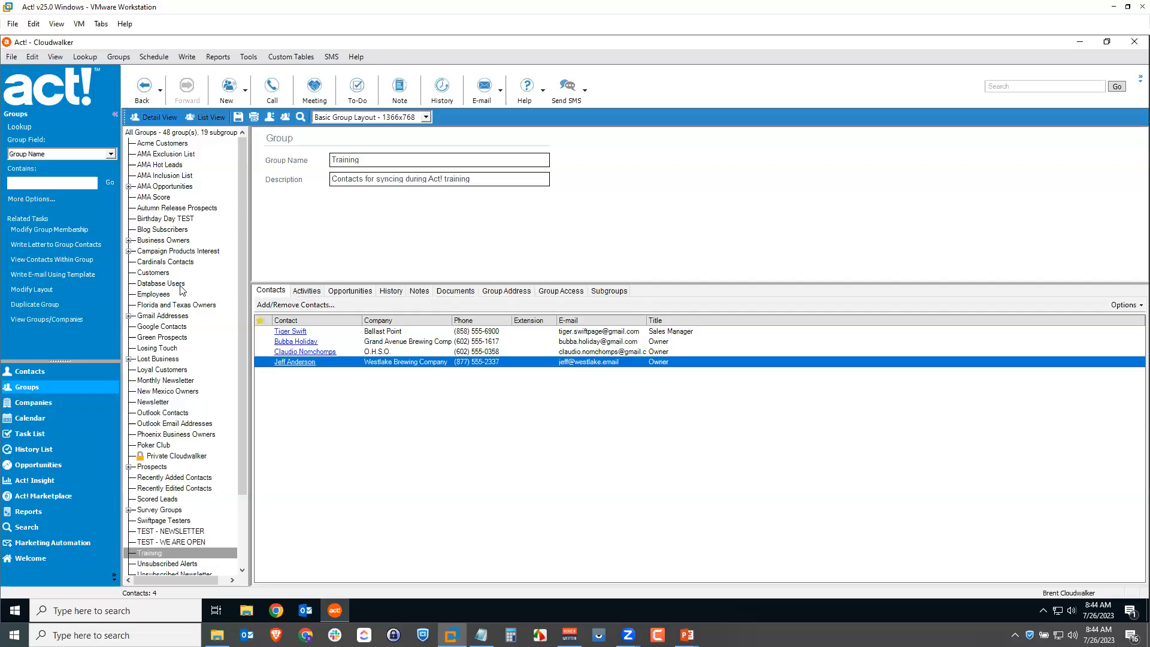
- Review the static members and dynamic membership criteria of the Florida and Texas Owners group
click(178, 307)
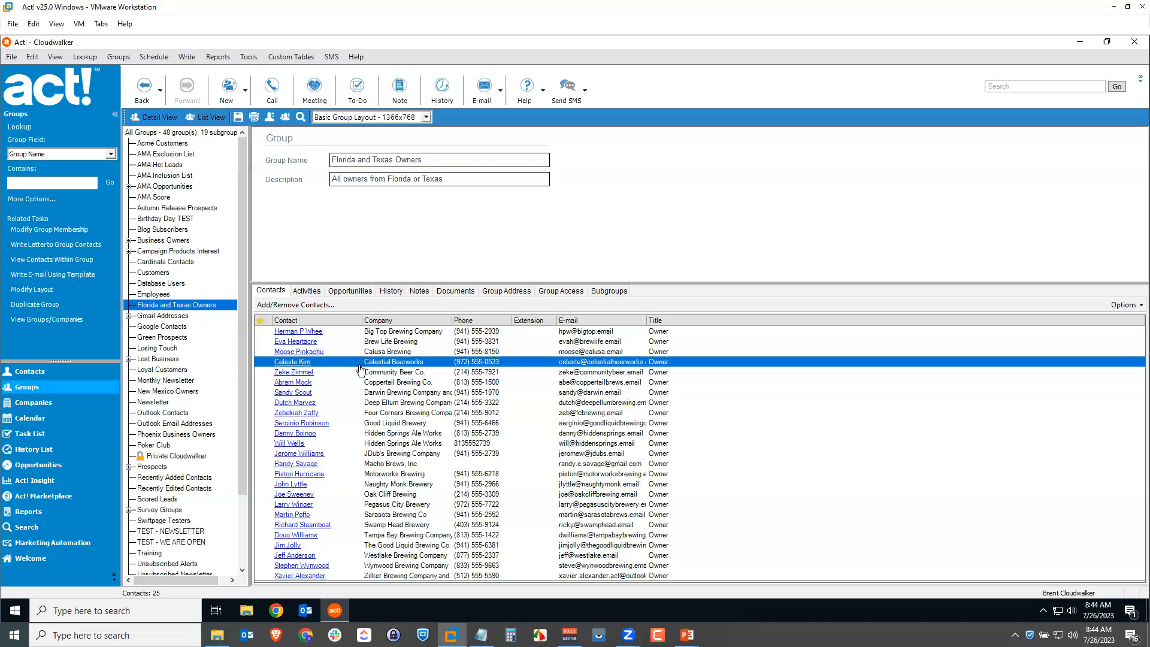
click(300, 307)
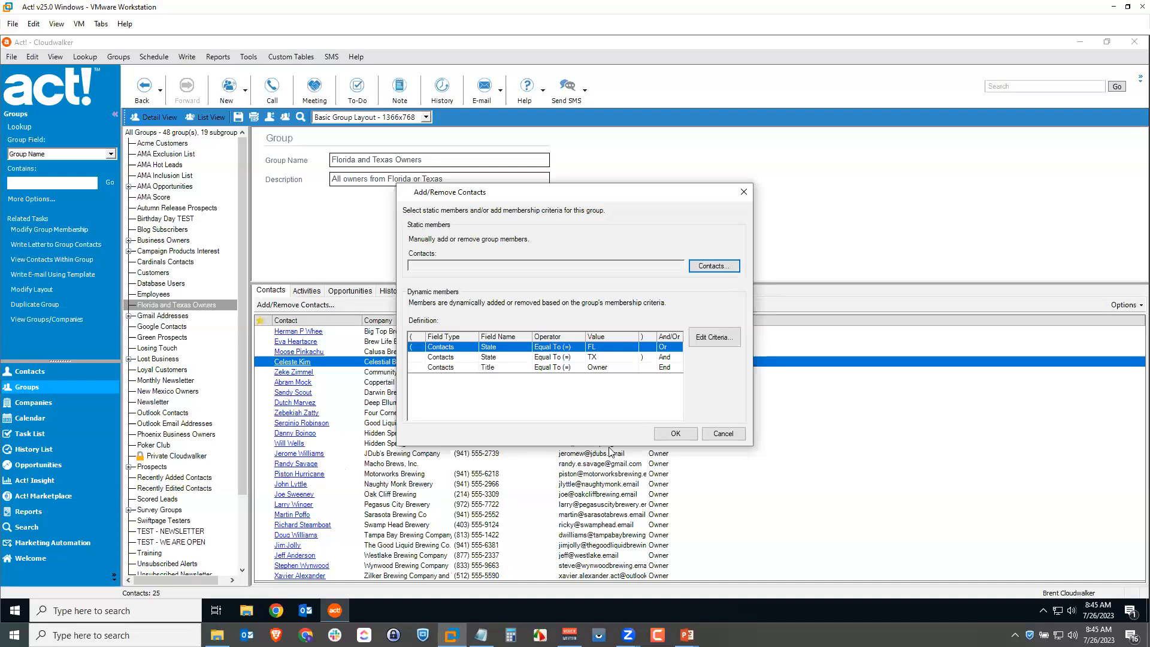
click(676, 433)
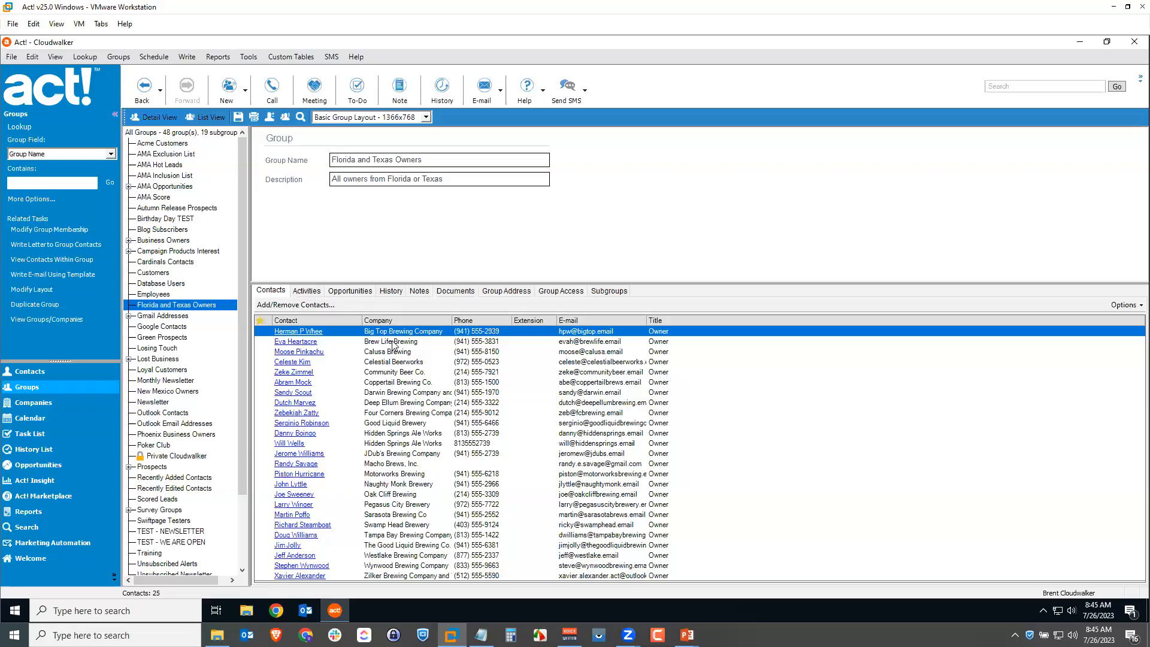
- Change the title of the Brew Life Brewing contact to CEO and save the record
click(328, 345)
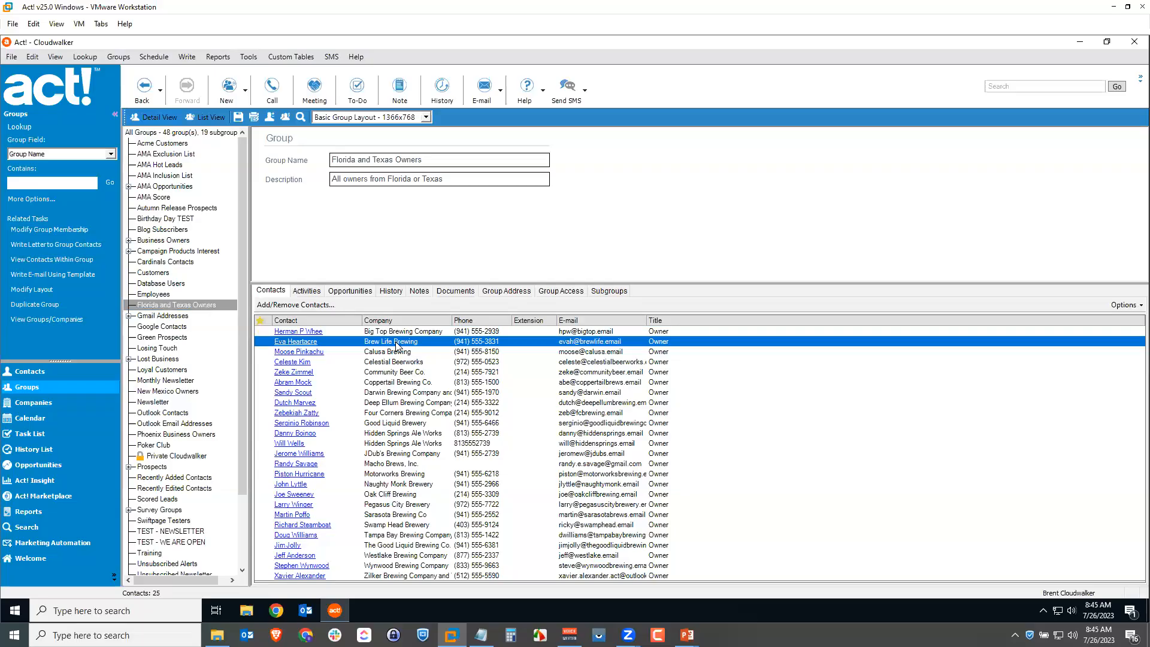
click(300, 347)
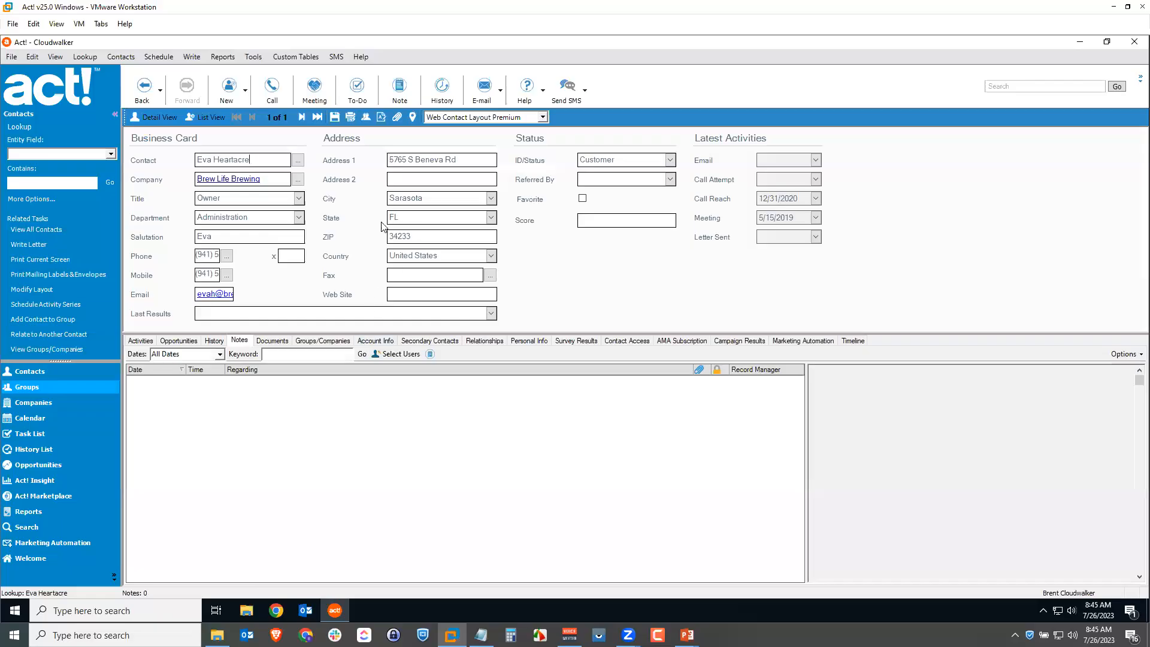
click(299, 200)
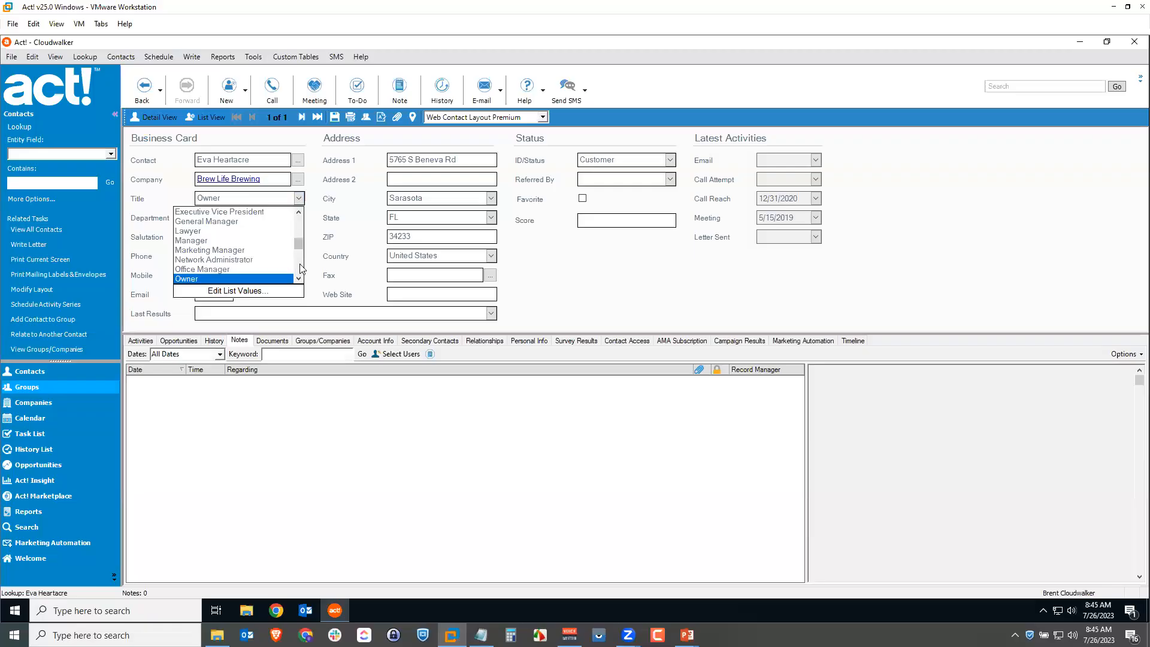
click(211, 195)
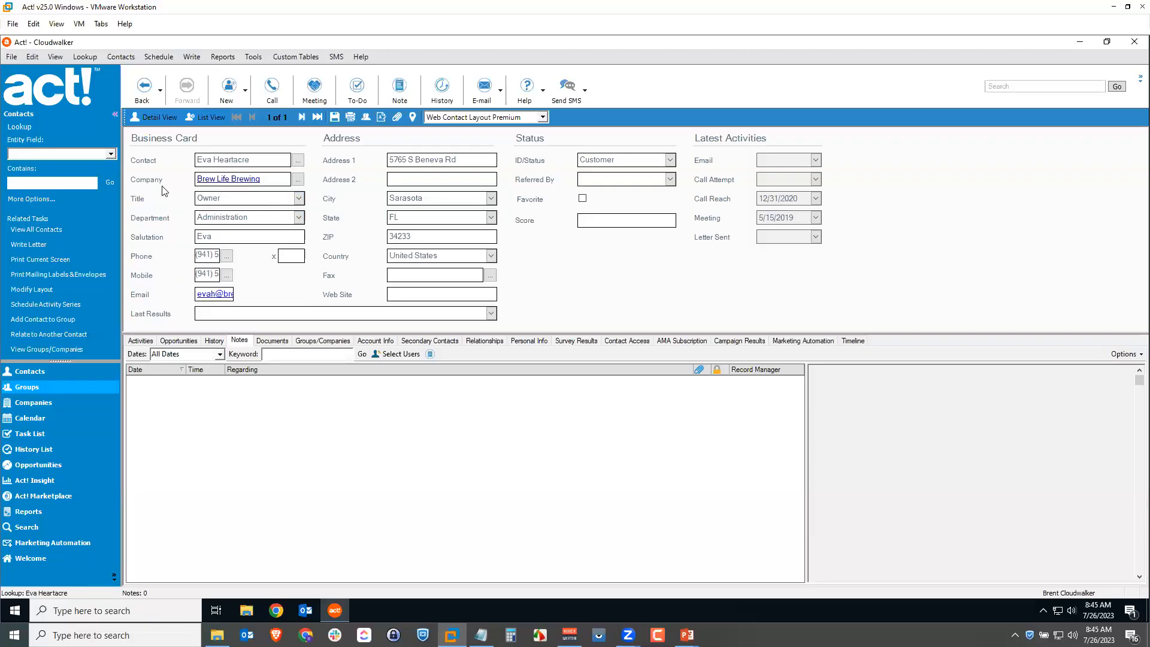
key(BackSpace)
key(BackSpace)
key(BackSpace)
key(BackSpace)
text(CEO)
click(337, 118)
- Return to the Florida and Texas Owners group and check which contacts it contains
click(32, 388)
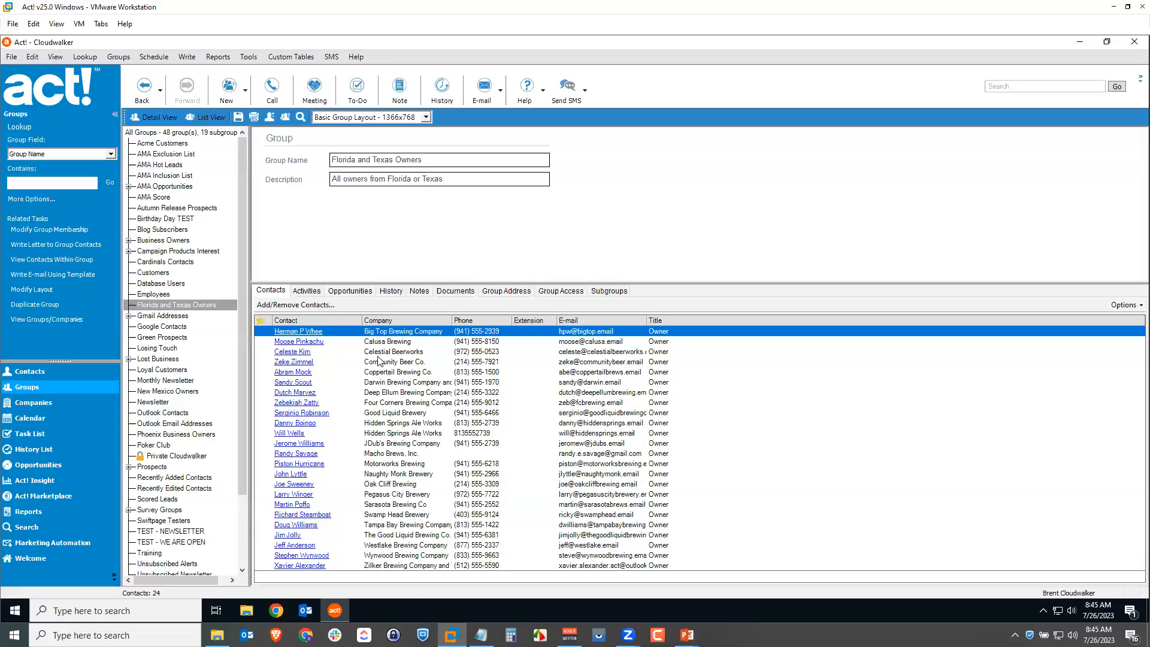
click(375, 353)
click(377, 404)
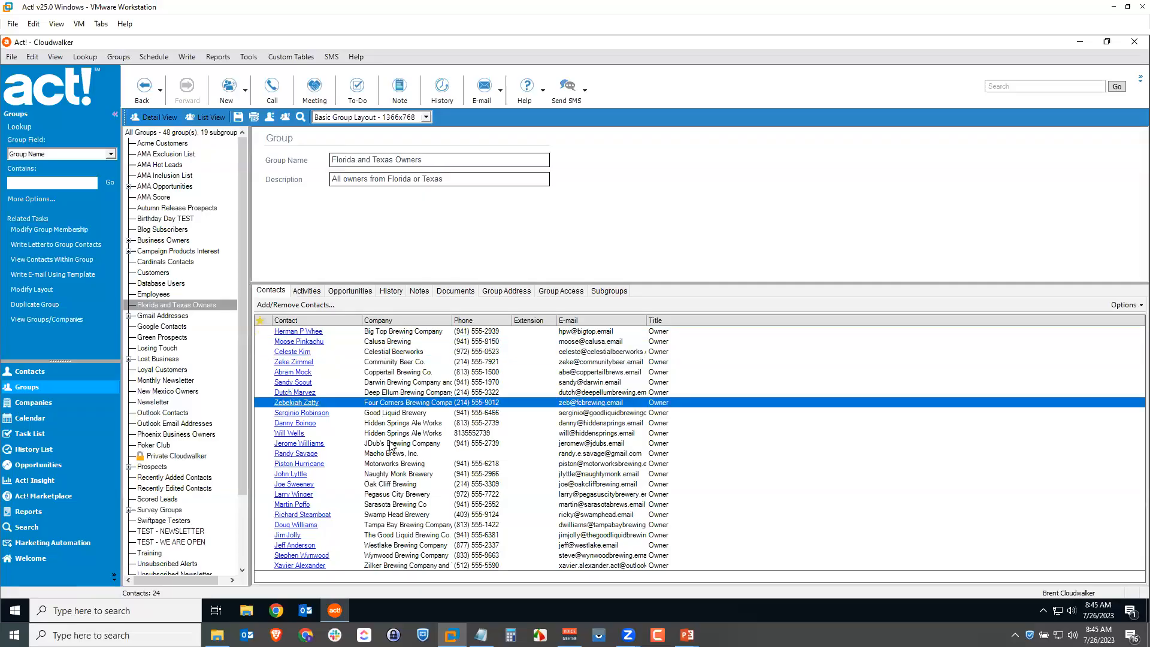
click(390, 443)
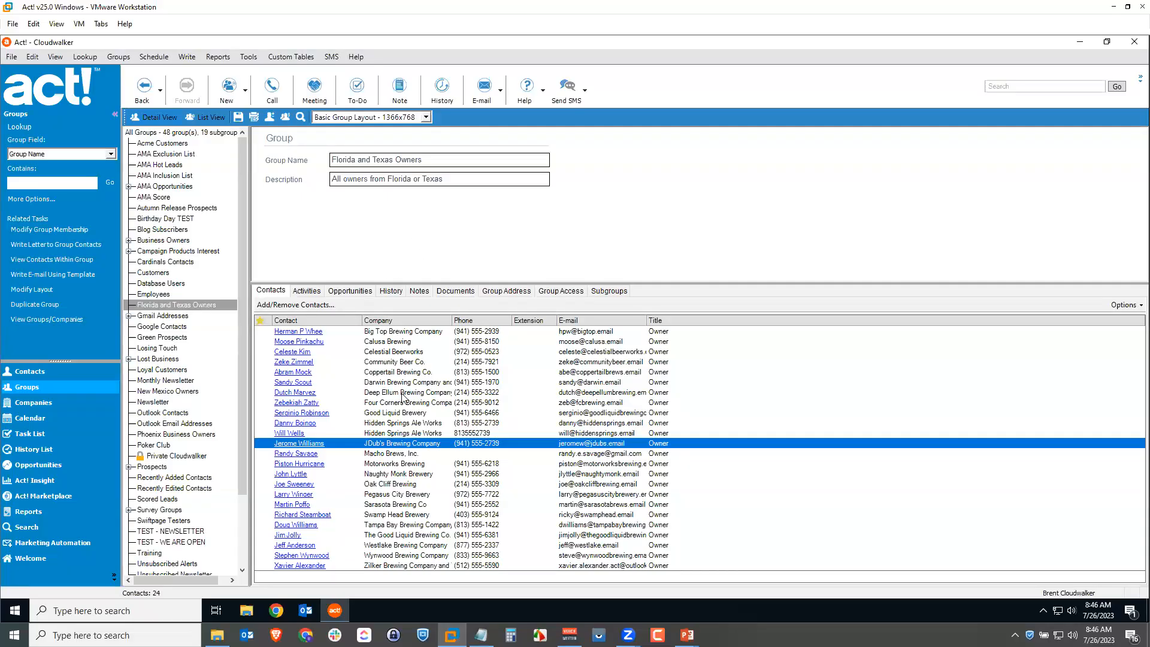
- Add the Brew Life Brewing contact to the Florida and Texas Owners group as a static member
click(287, 306)
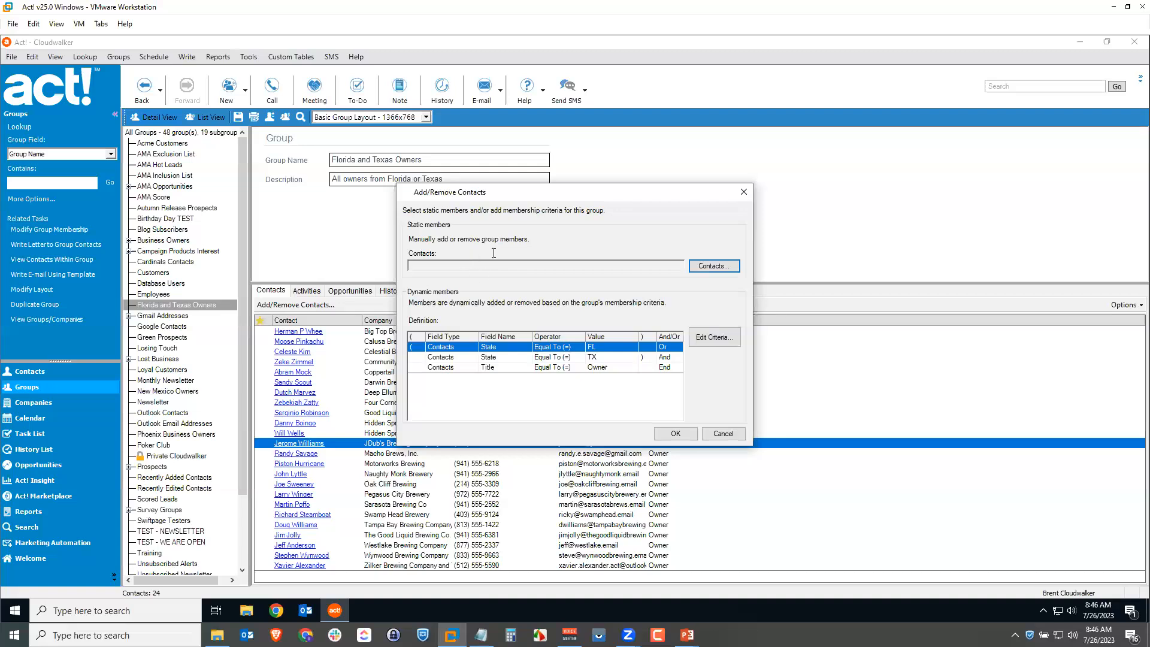
click(706, 265)
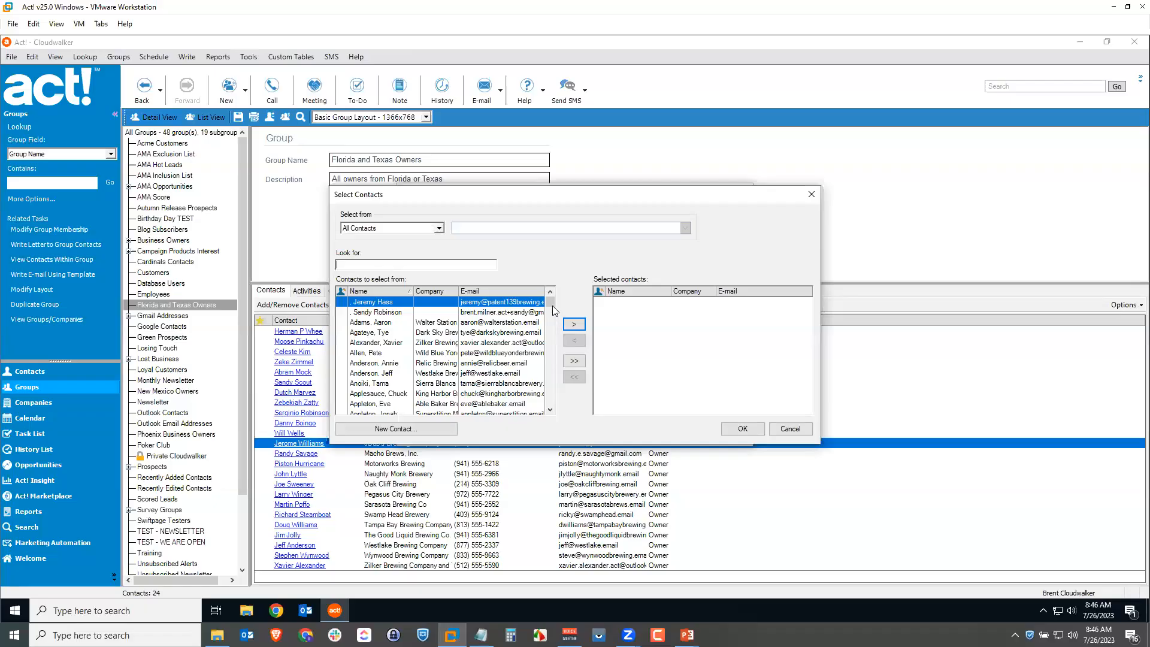
click(401, 264)
text(Heartacre, Eva [Brew Life Brewing)
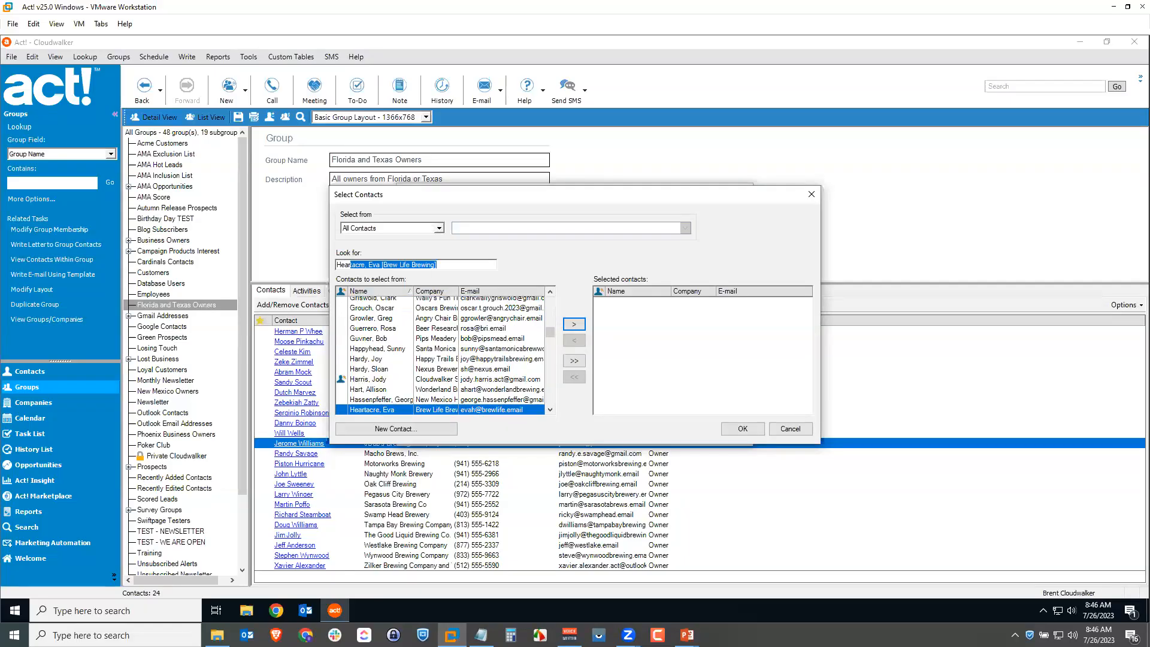
click(573, 324)
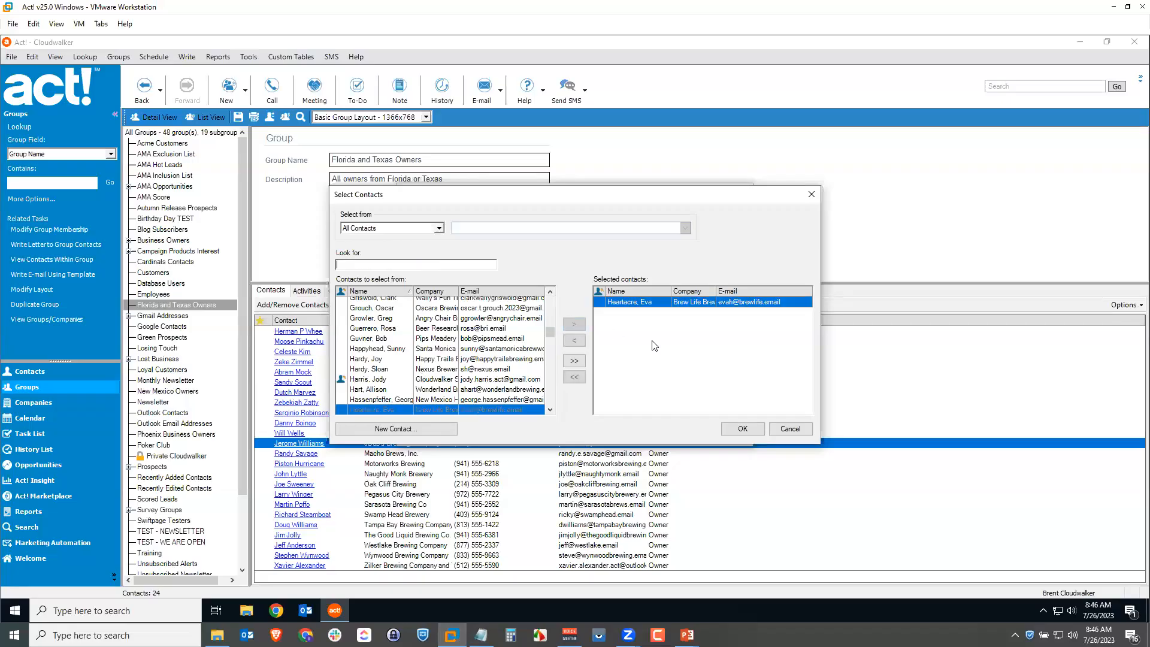
click(742, 428)
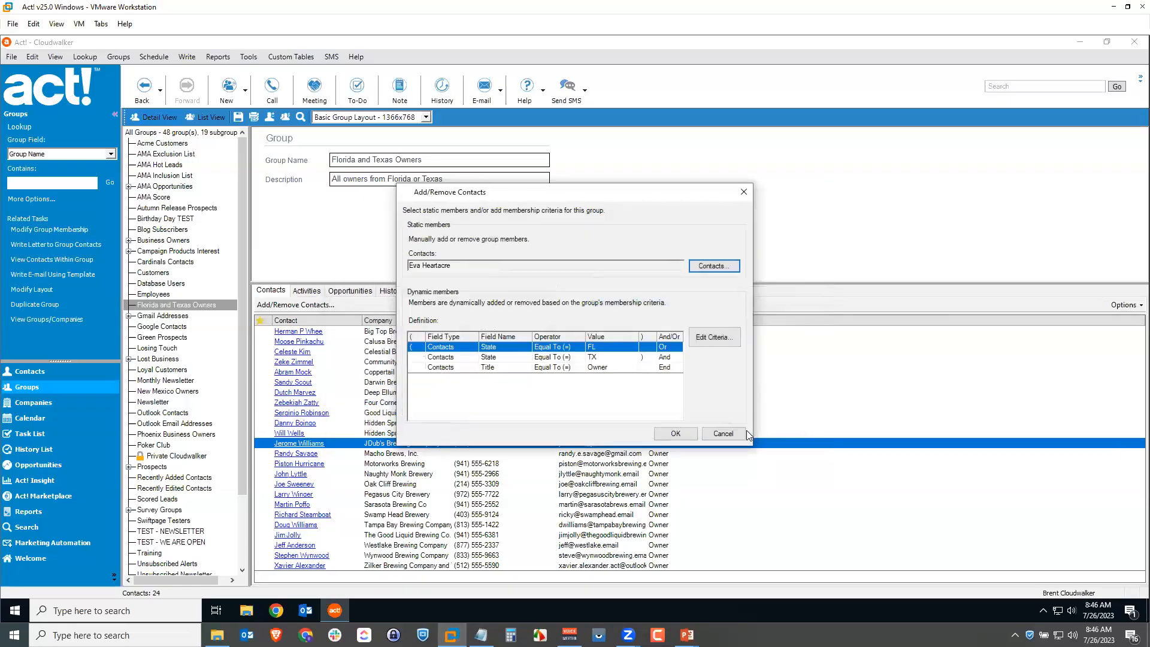
click(684, 434)
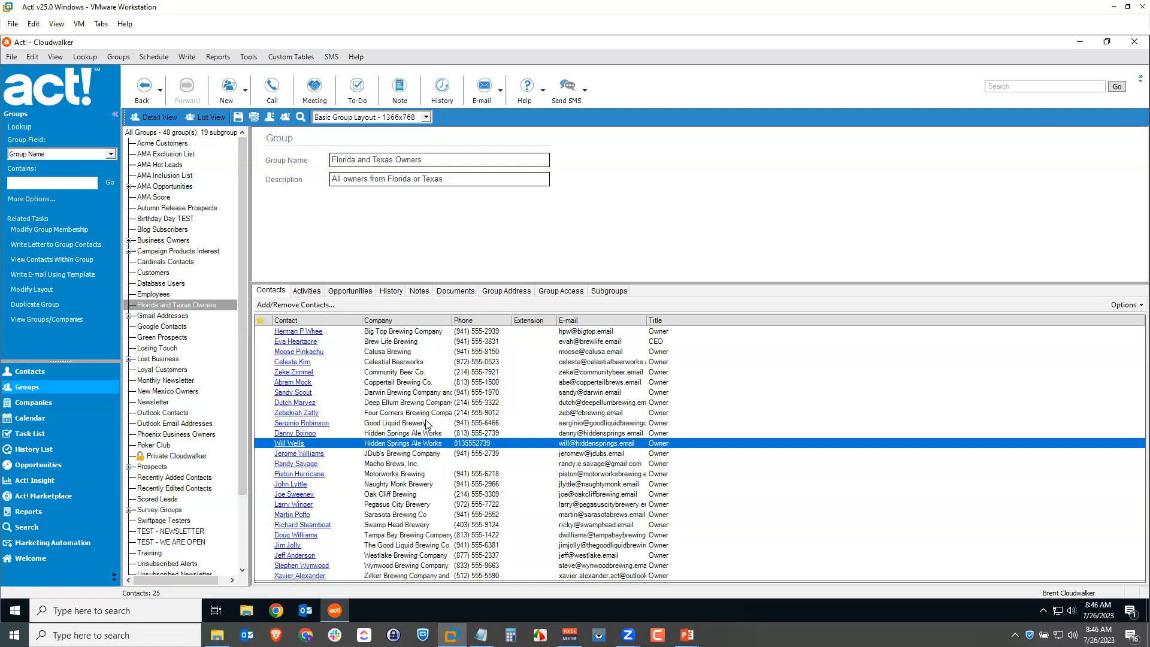
- Expand Survey Groups and view the contacts in the Growlers Interest and Glassware Interest subgroups
click(151, 511)
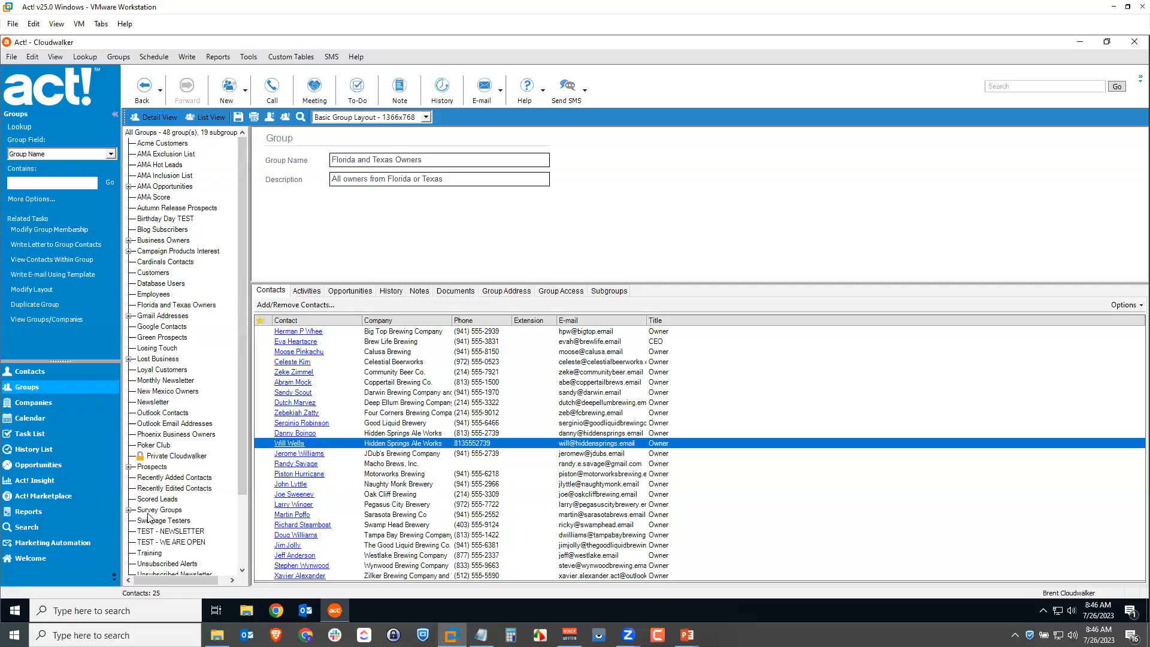
scroll(236, 503, down, 2)
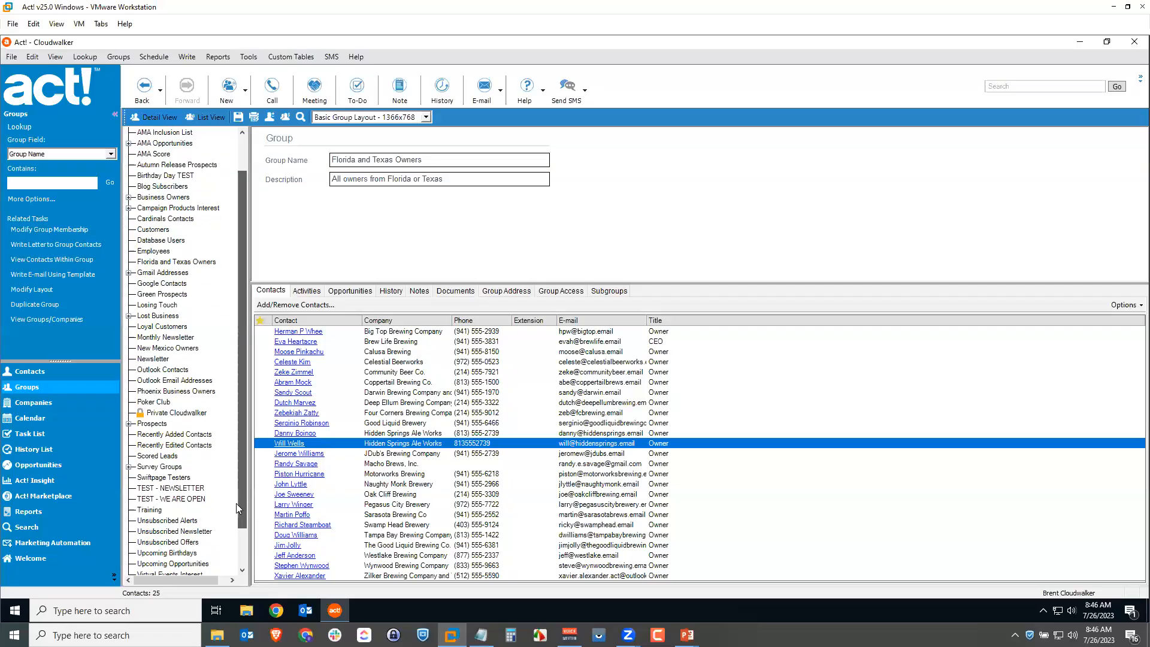
click(129, 466)
drag(240, 465, 239, 495)
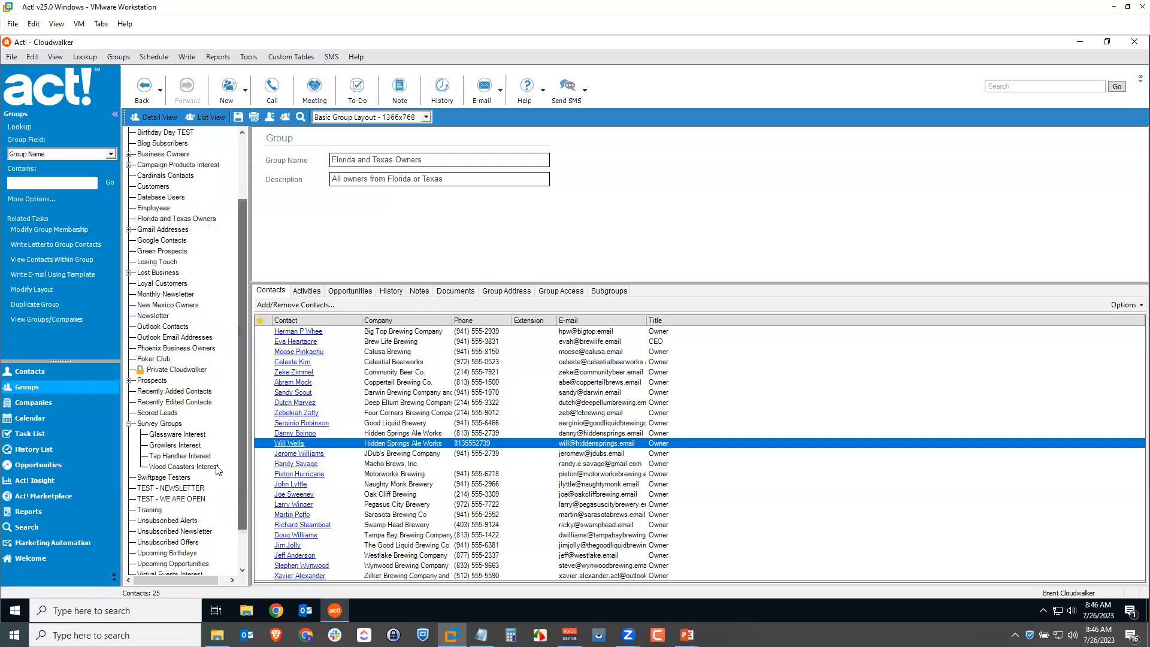
click(181, 434)
click(181, 446)
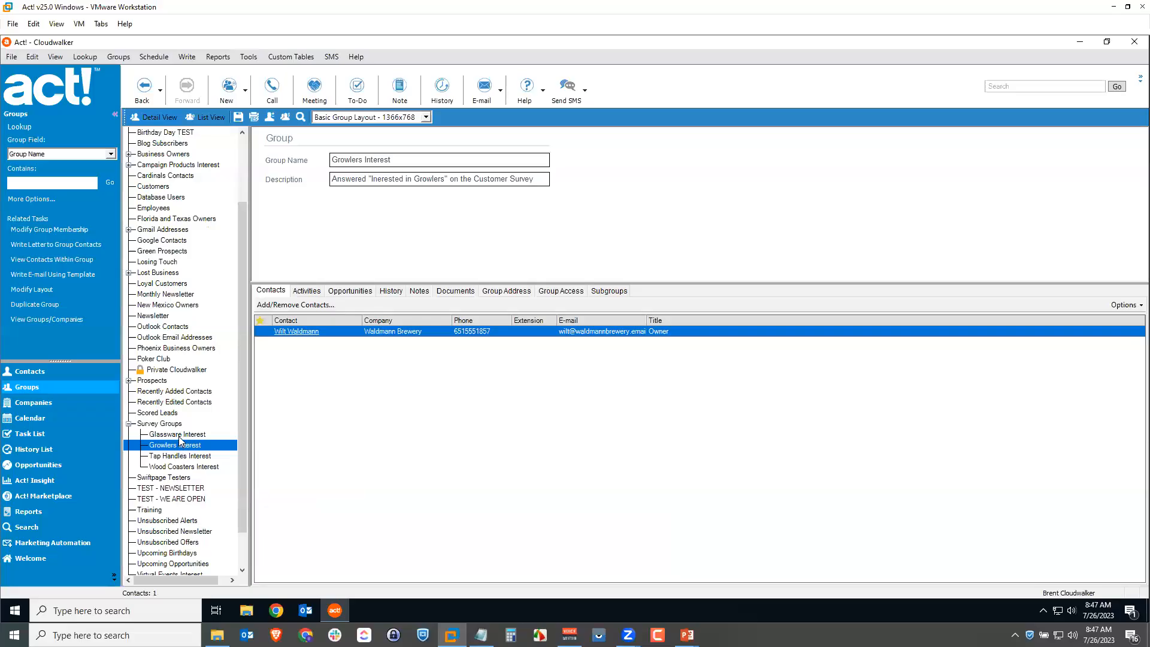
click(180, 436)
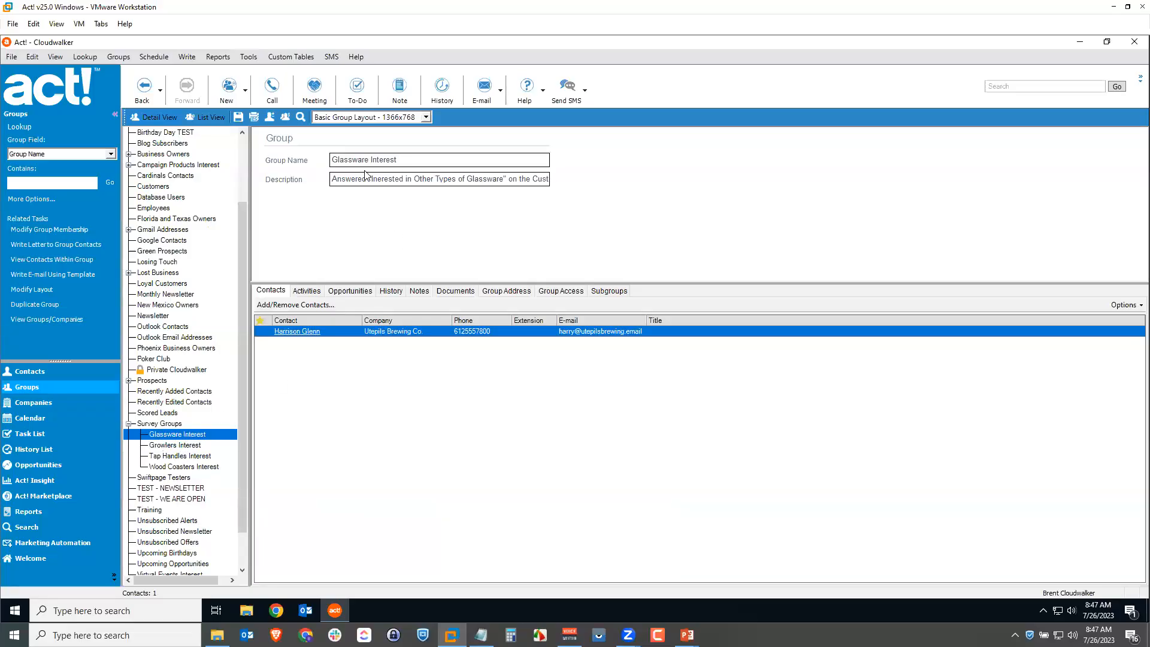
click(338, 354)
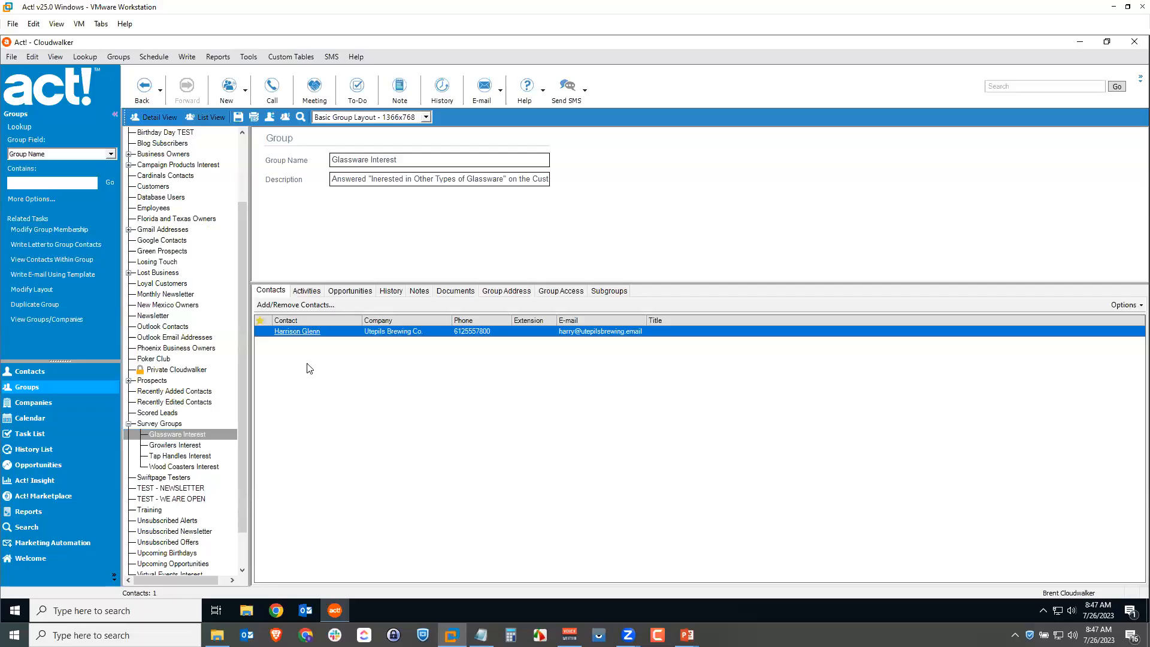
click(243, 310)
scroll(243, 310, up, 1)
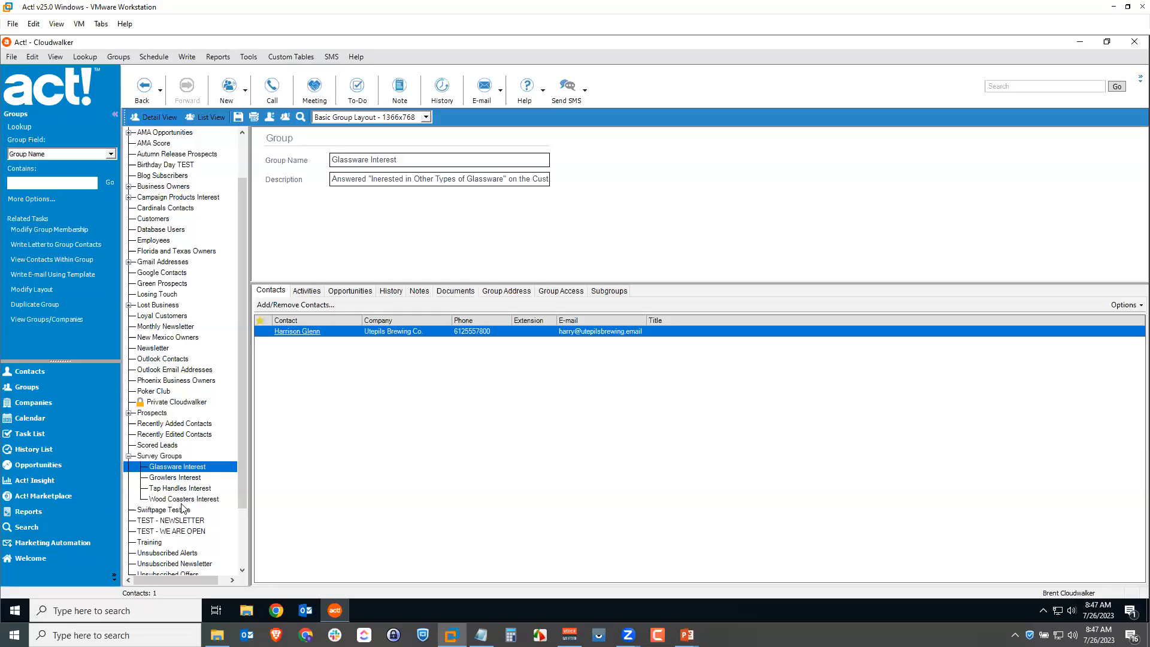
click(241, 533)
drag(241, 533, 251, 427)
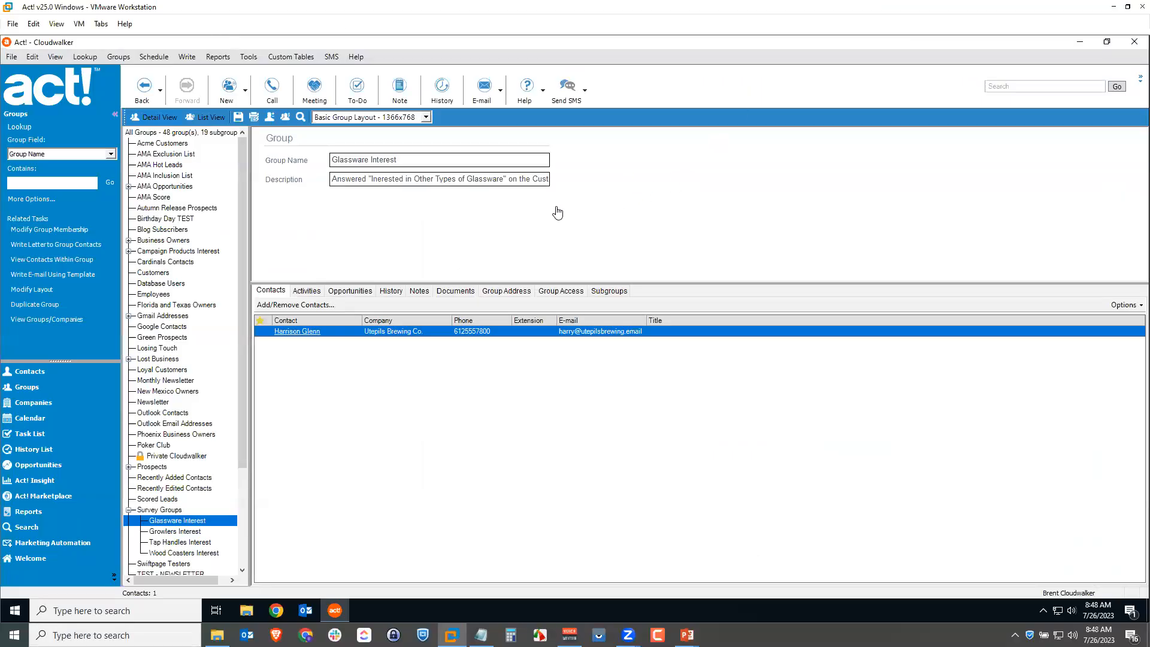
- Look up the SunUp Brewing Company contact by contact name and view the birthday in the contact's personal information
click(45, 373)
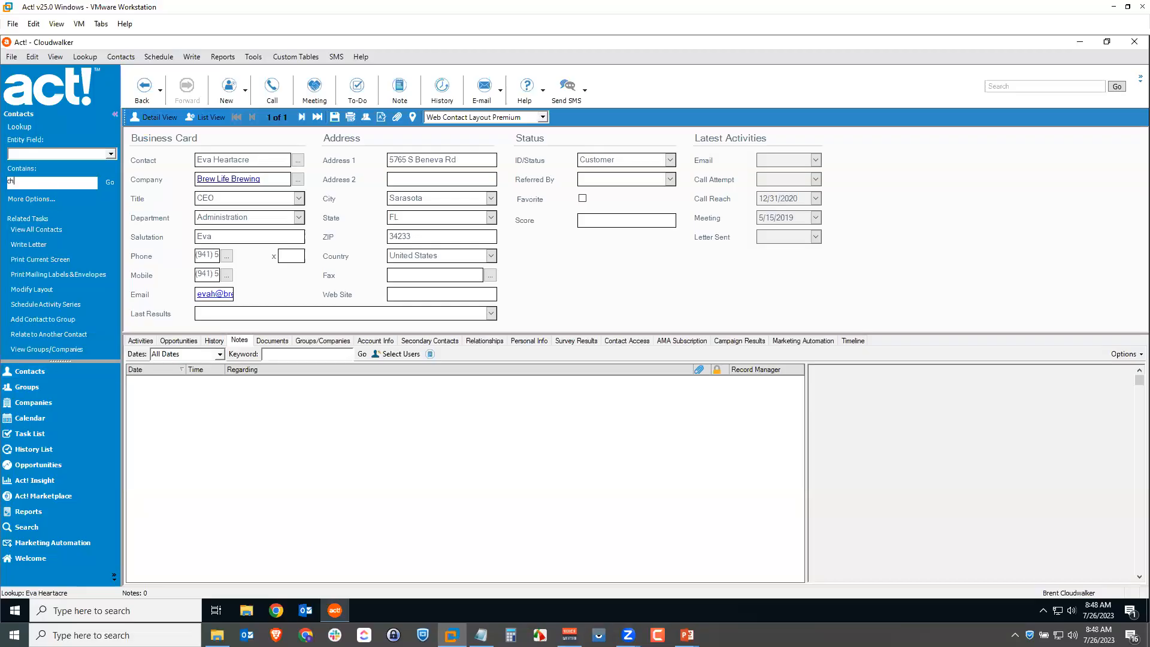
key(BackSpace)
key(BackSpace)
key(BackSpace)
key(BackSpace)
key(BackSpace)
key(BackSpace)
key(BackSpace)
click(74, 57)
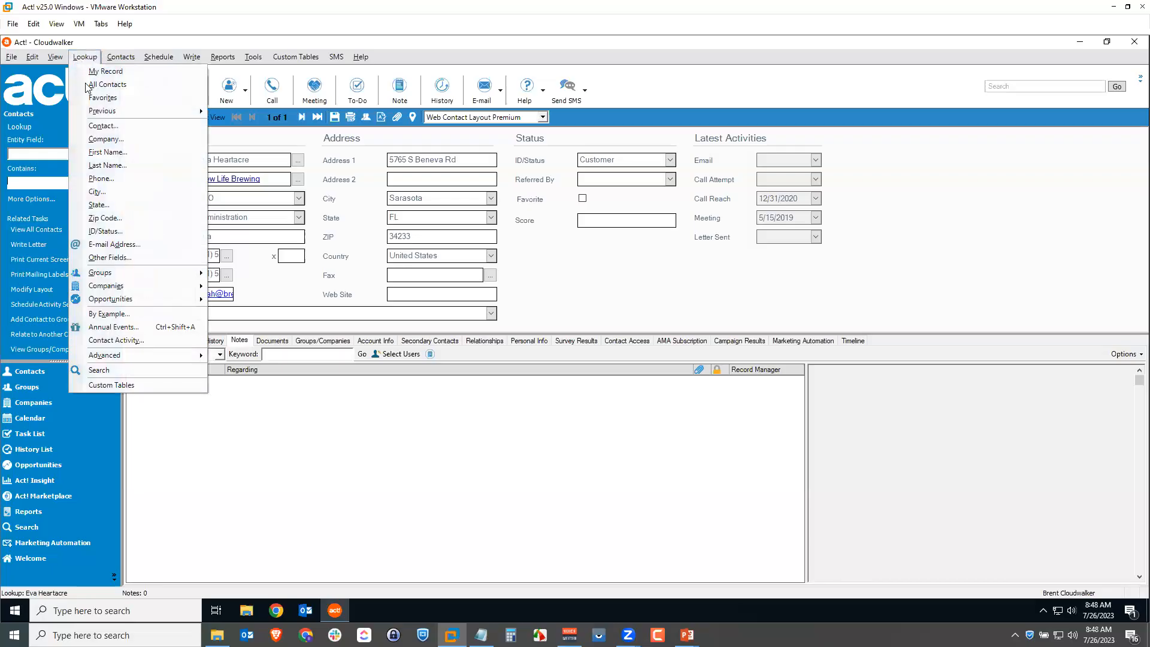
click(111, 127)
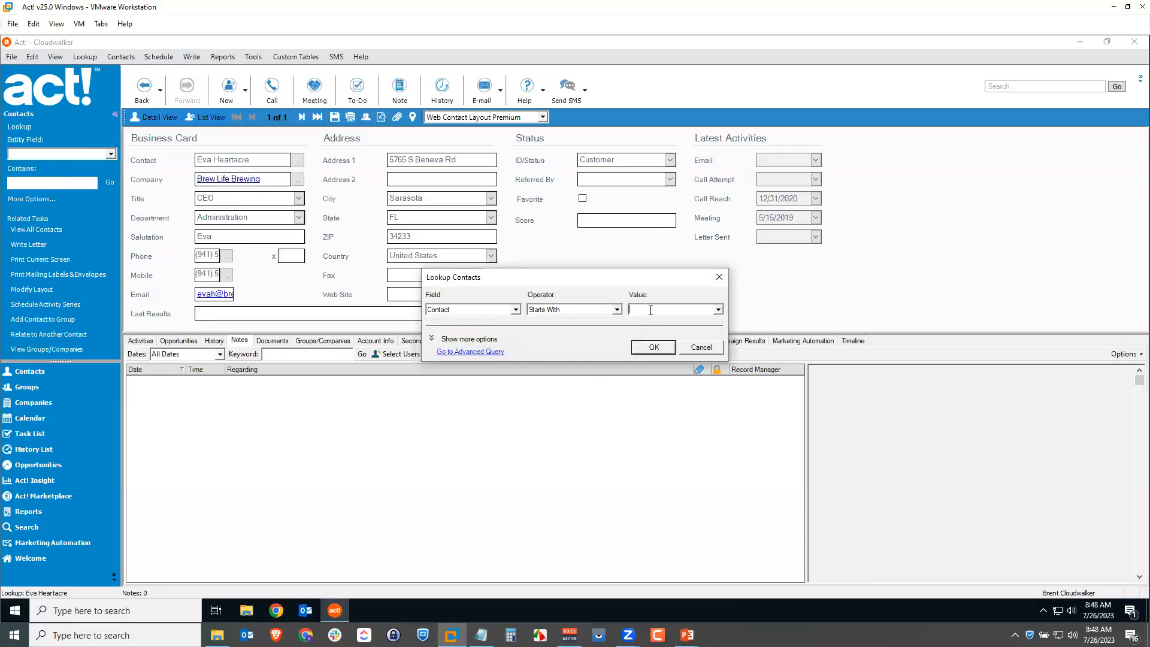
click(662, 347)
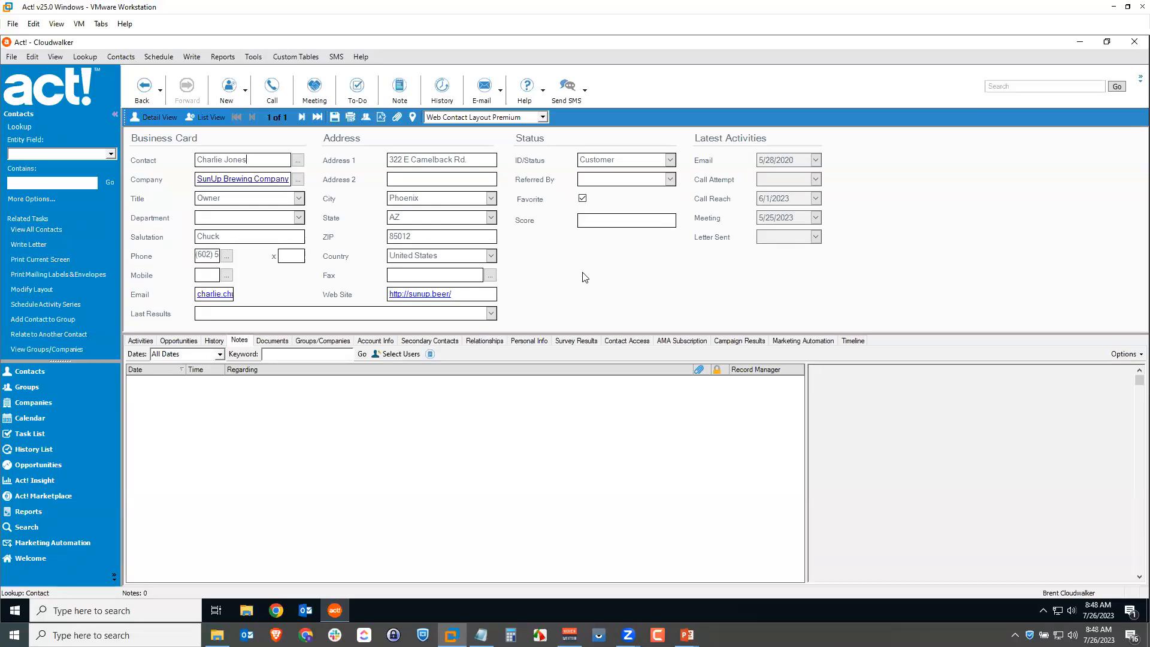
click(524, 341)
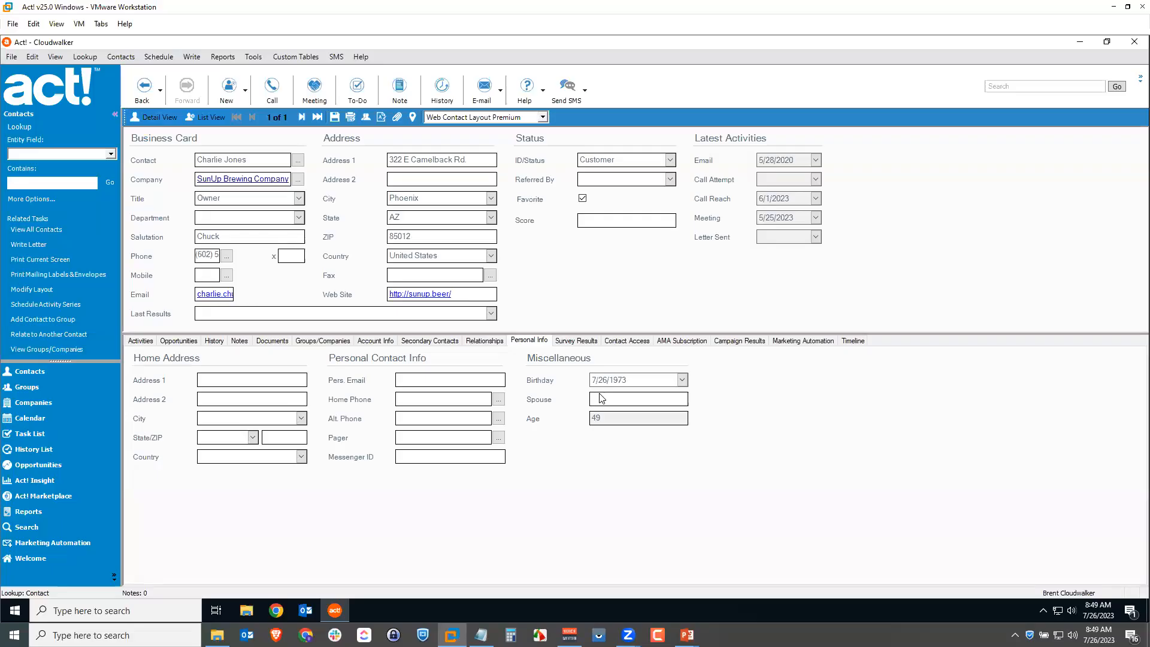
- Create a new group named Birthday Today
click(33, 389)
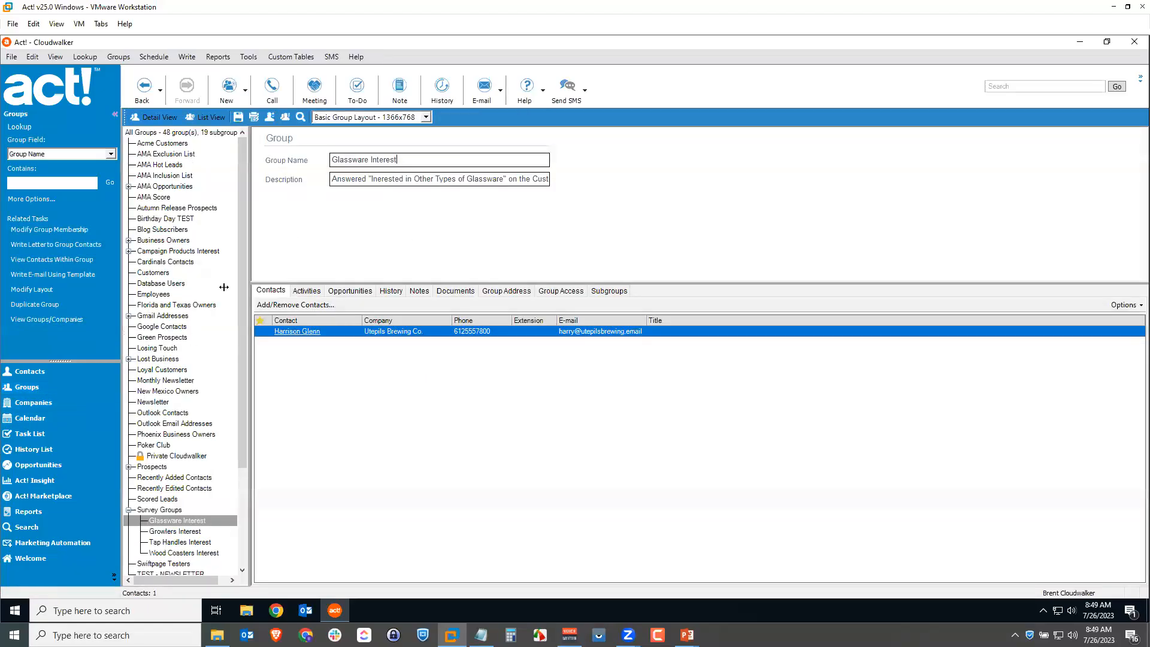
click(226, 87)
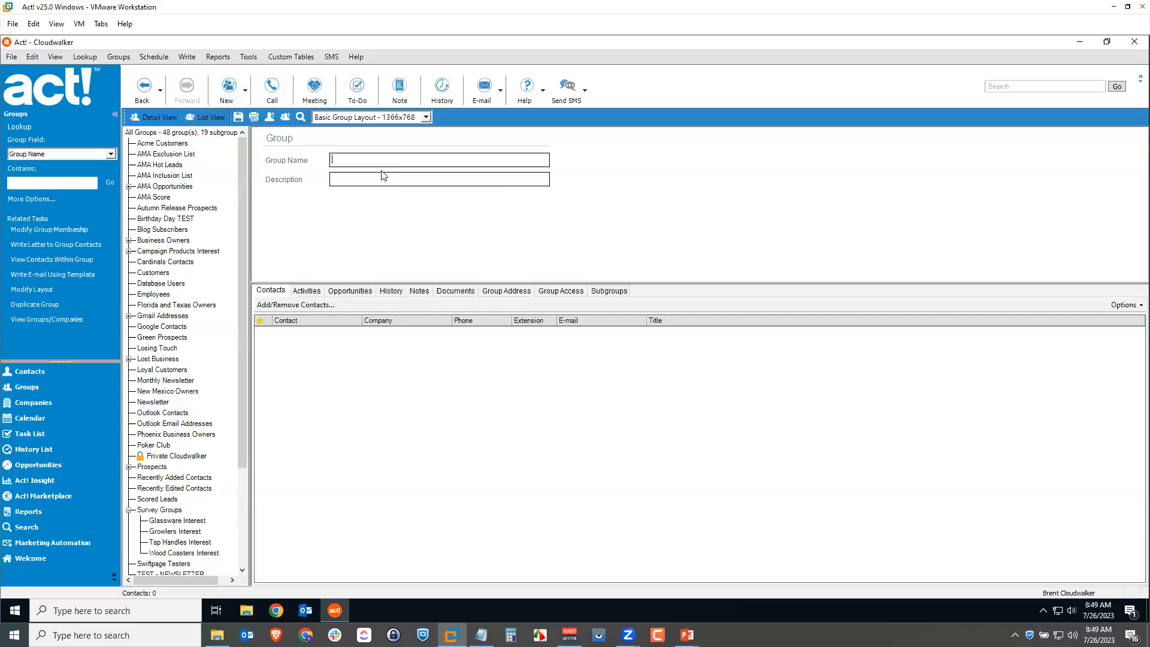
text(Birthday Today)
- Add a dynamic membership criterion to the Birthday Today group for contacts whose Birth Date is Equal To (=) Today
click(297, 306)
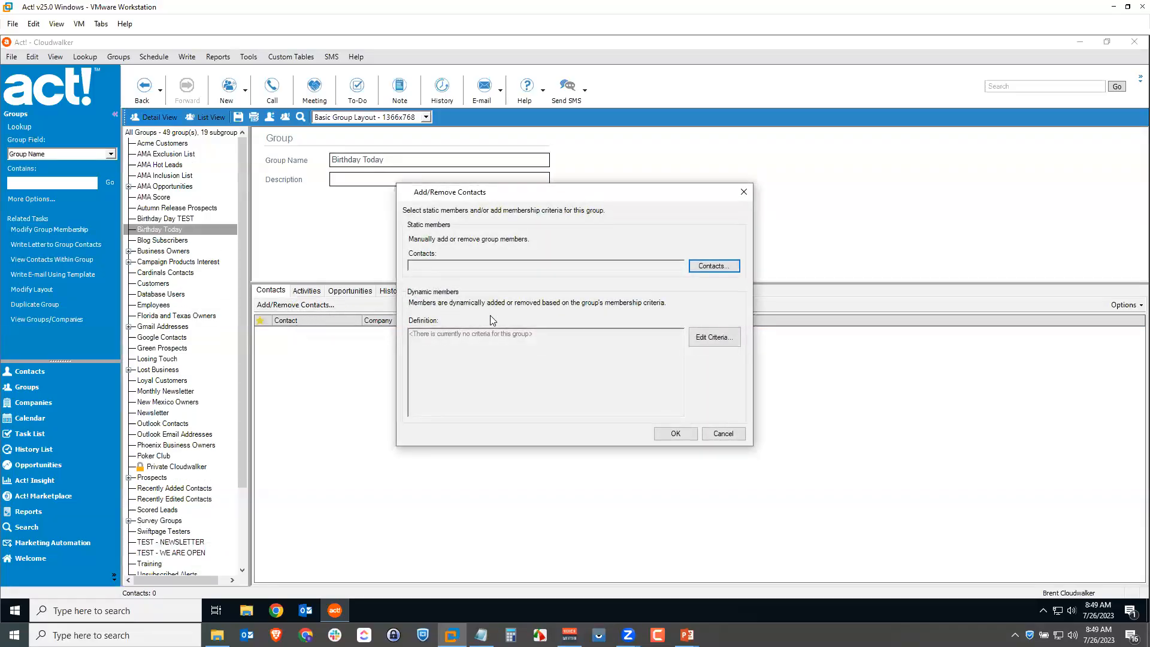
click(718, 341)
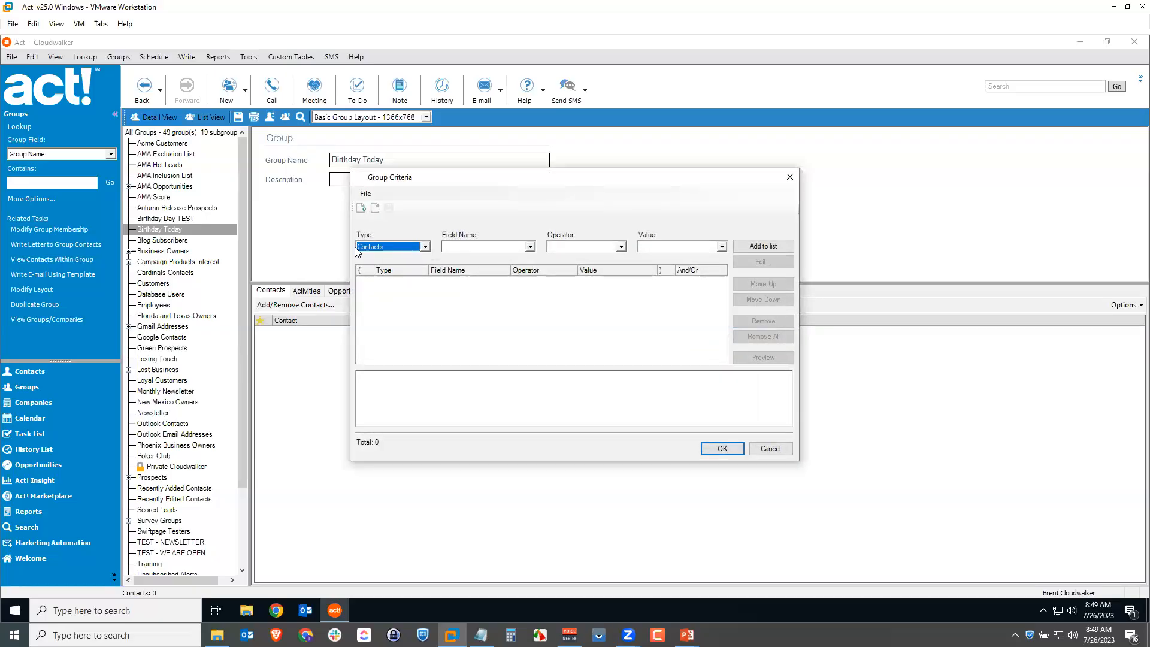
click(529, 248)
scroll(527, 287, down, 3)
scroll(531, 291, down, 4)
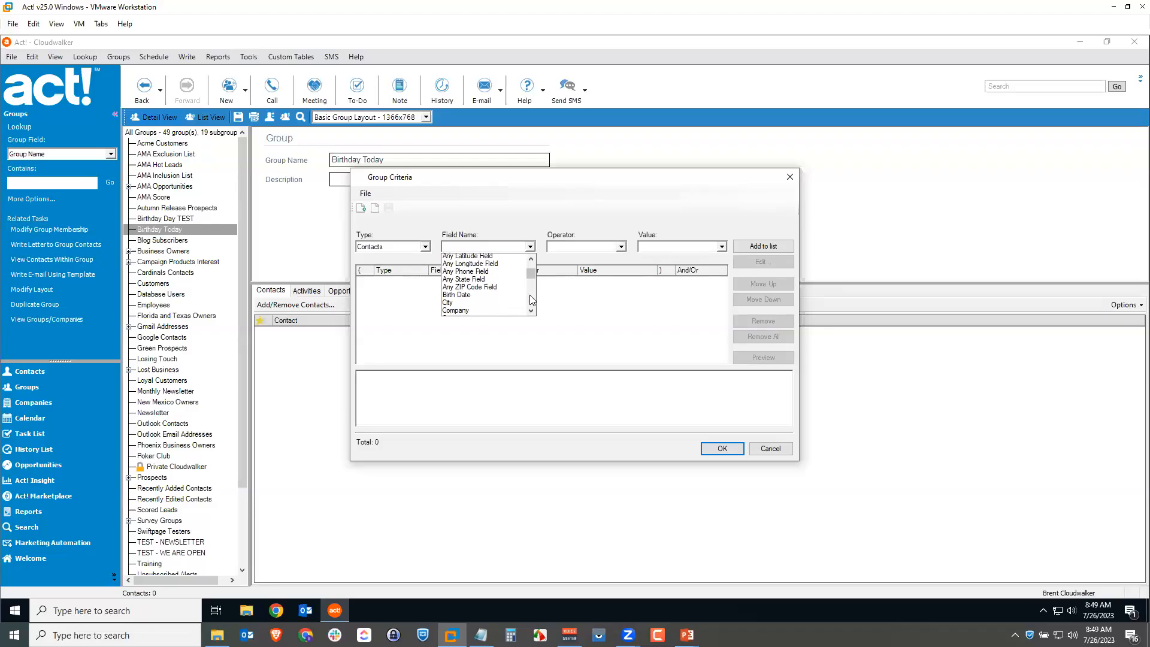
click(468, 292)
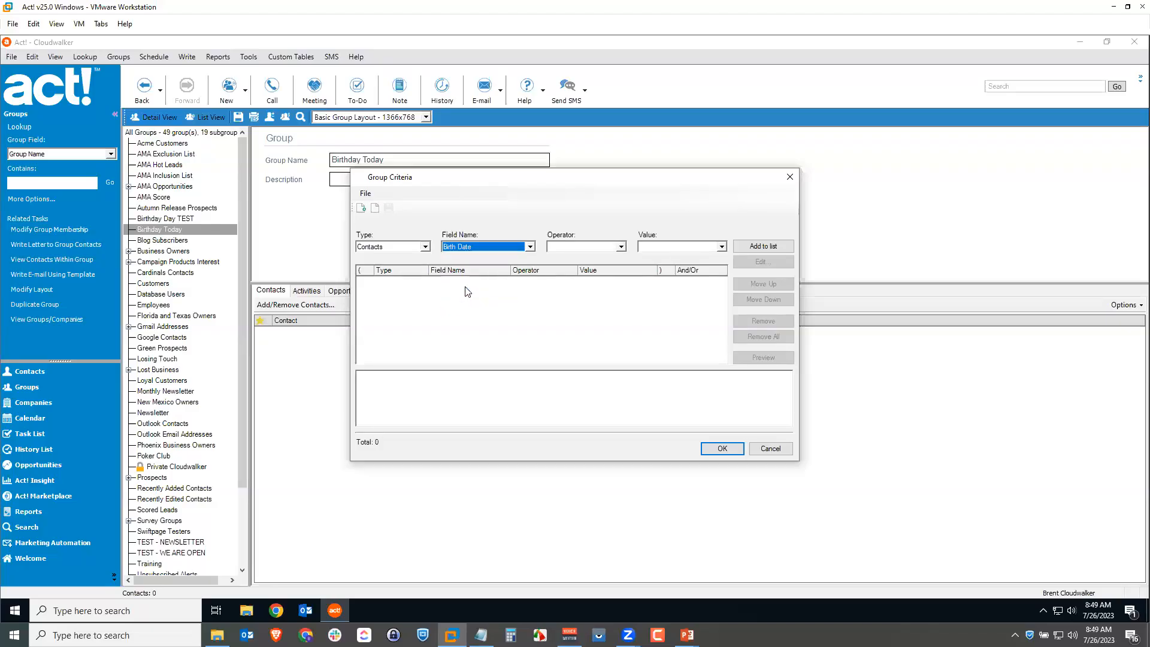
click(572, 248)
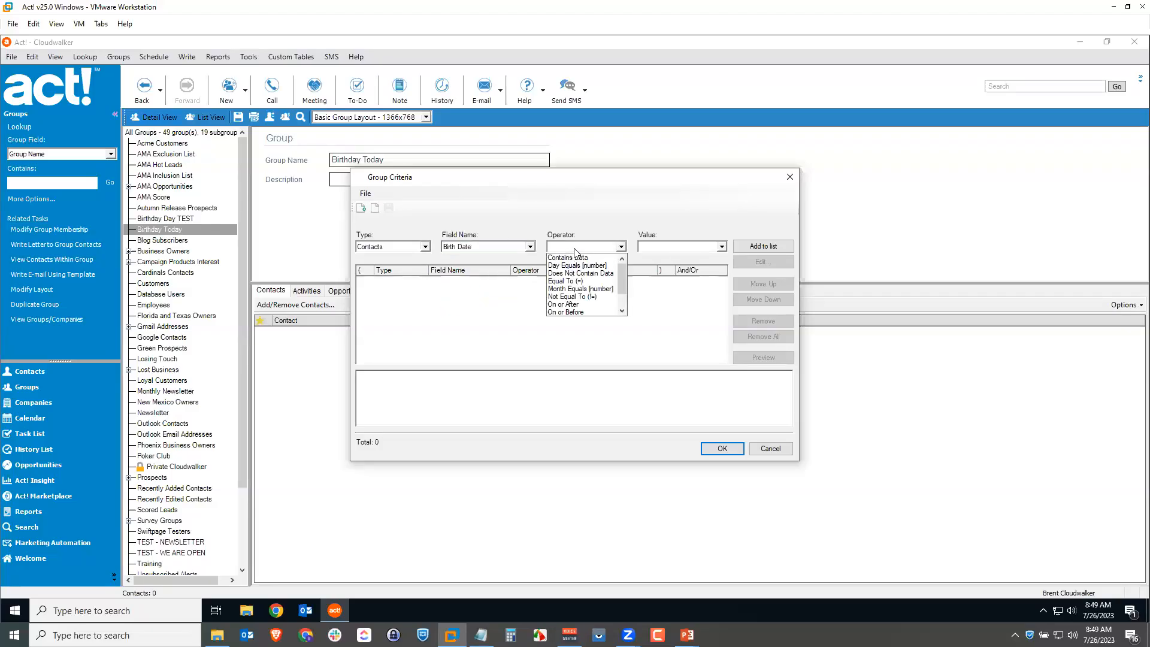
click(579, 281)
click(722, 247)
click(696, 257)
click(756, 248)
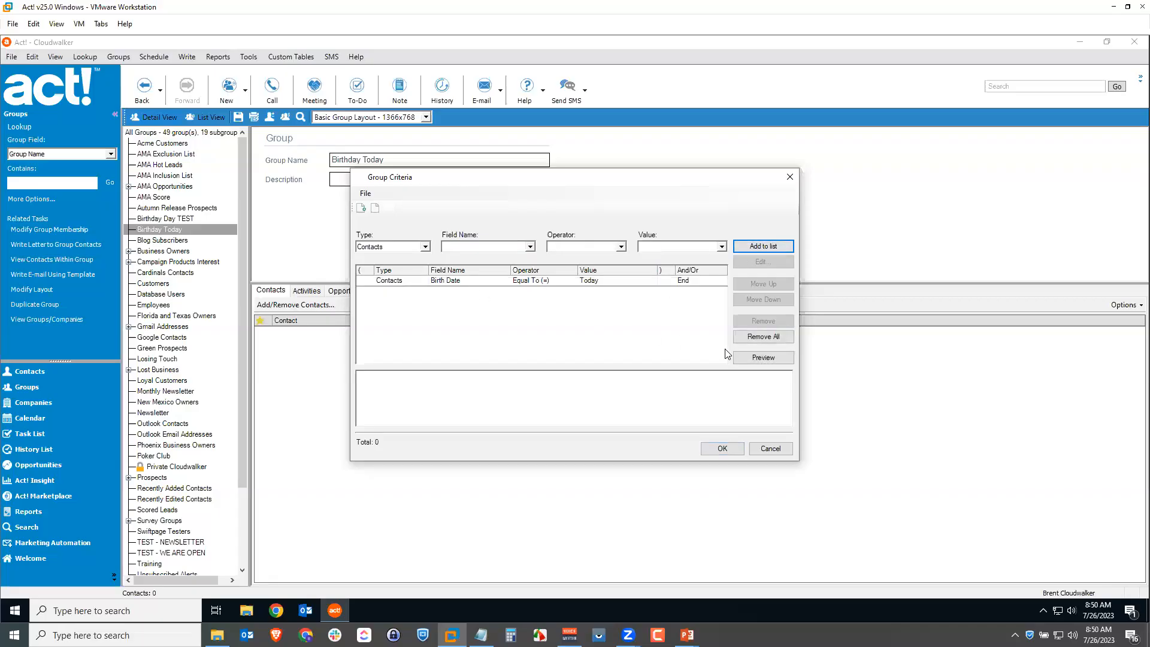
- Preview the contacts matching the birth date criterion and apply it to the Birthday Today group
click(759, 357)
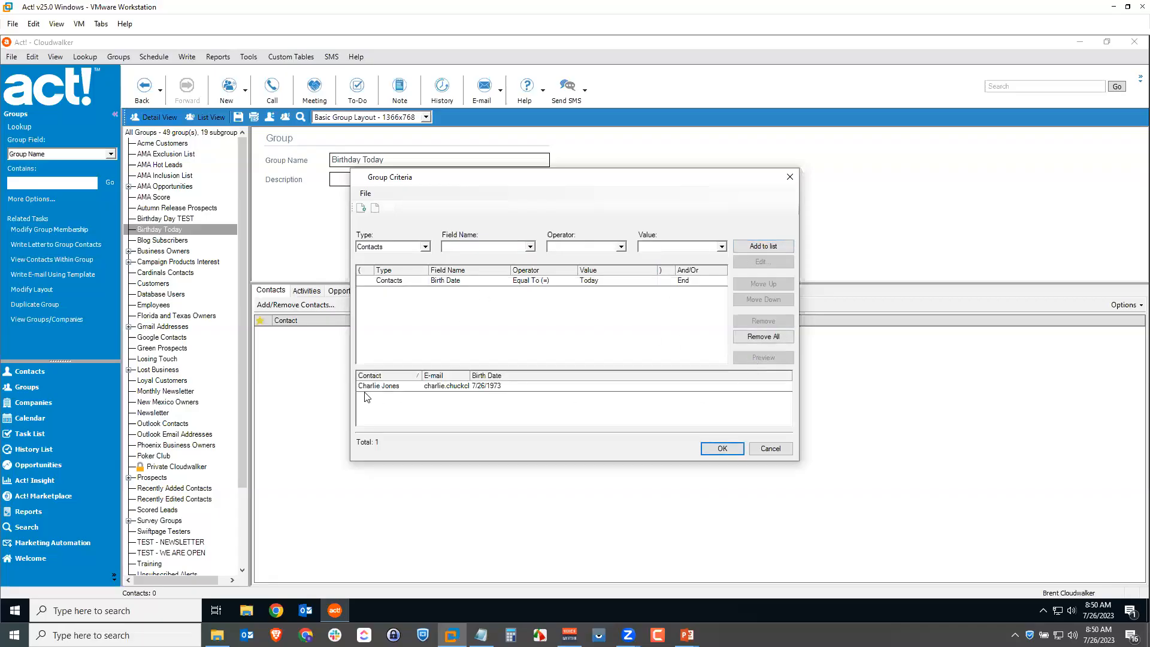
click(724, 449)
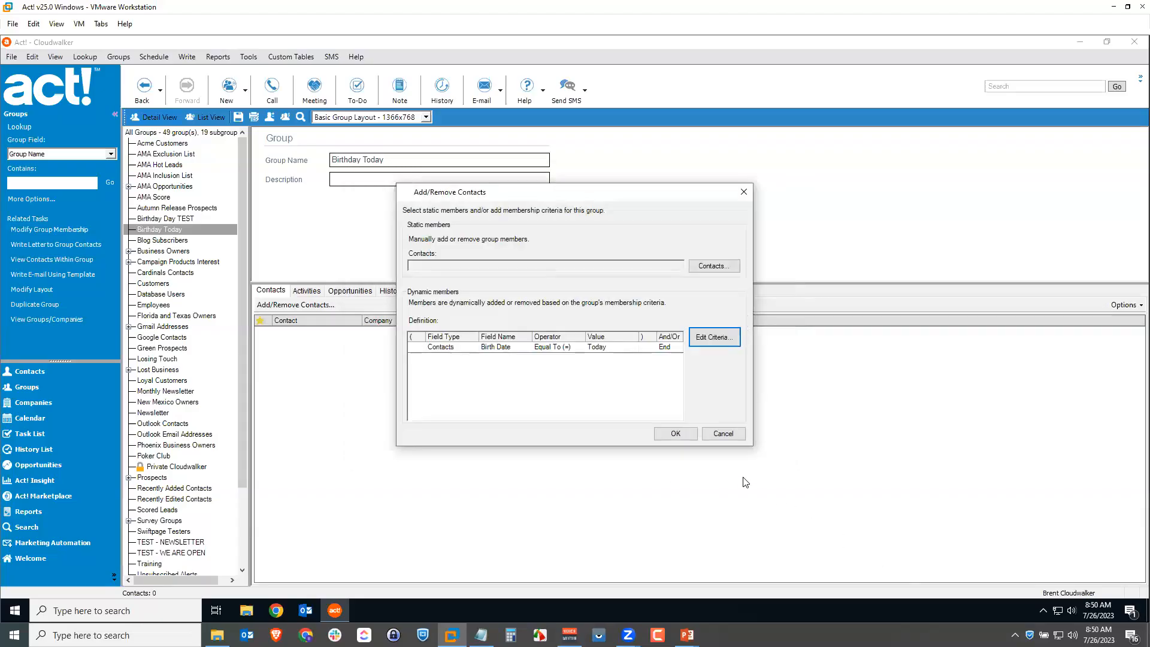
click(675, 433)
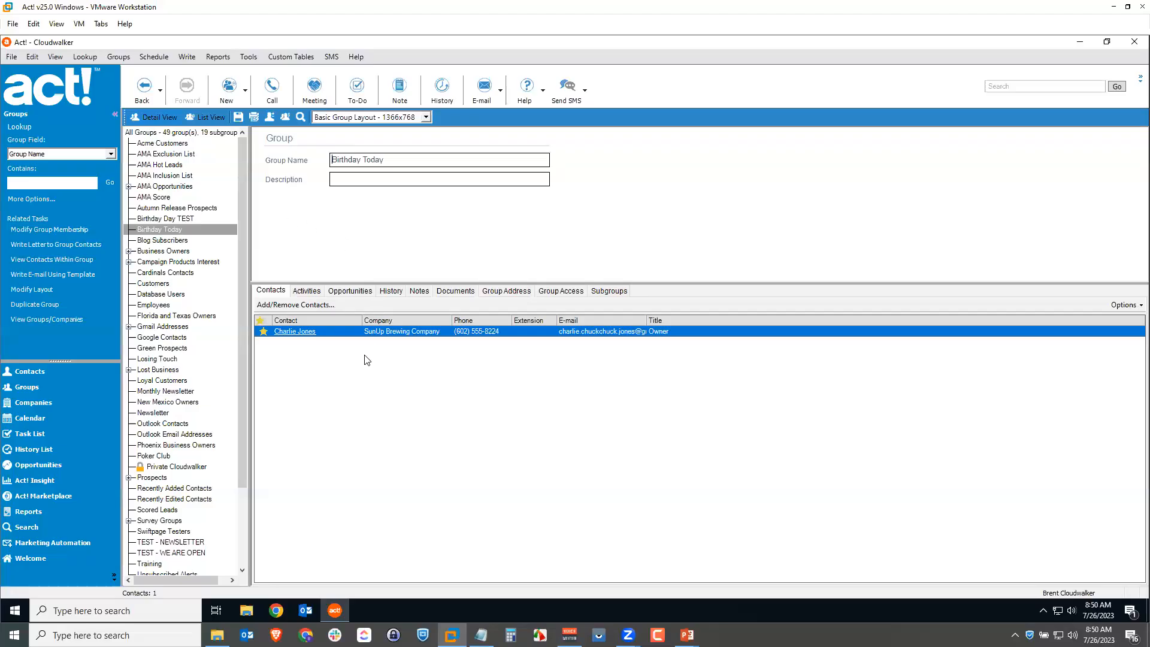
- Start a new Marketing Automation email template based on the Birthday Greetings drag-and-drop design
click(52, 543)
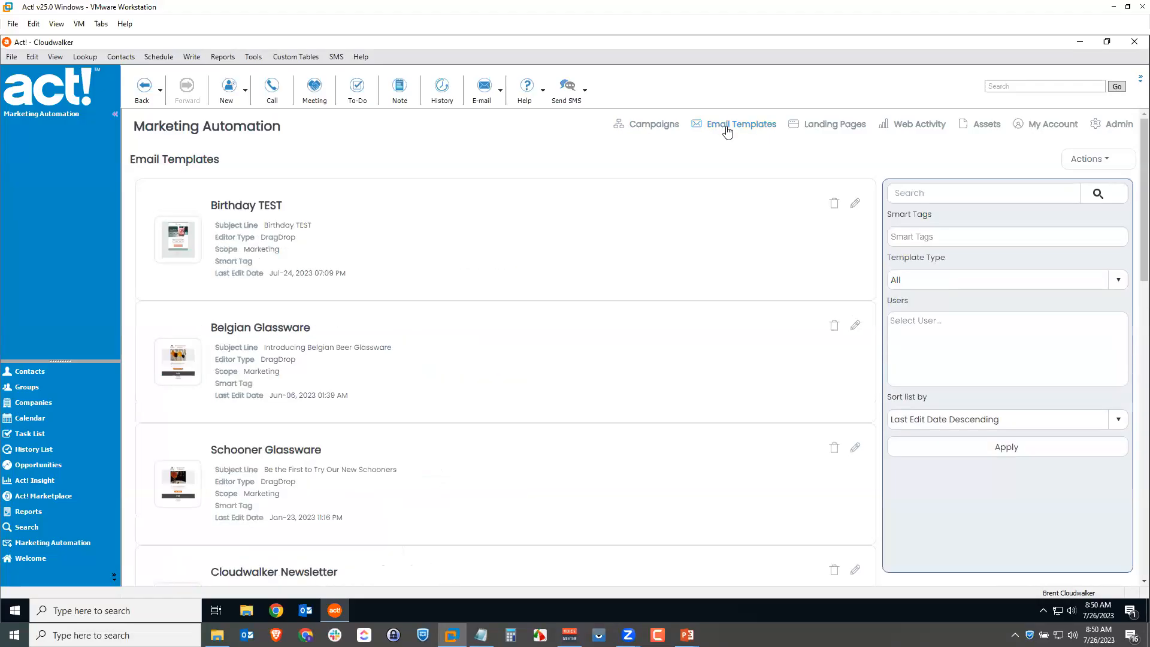
click(1088, 161)
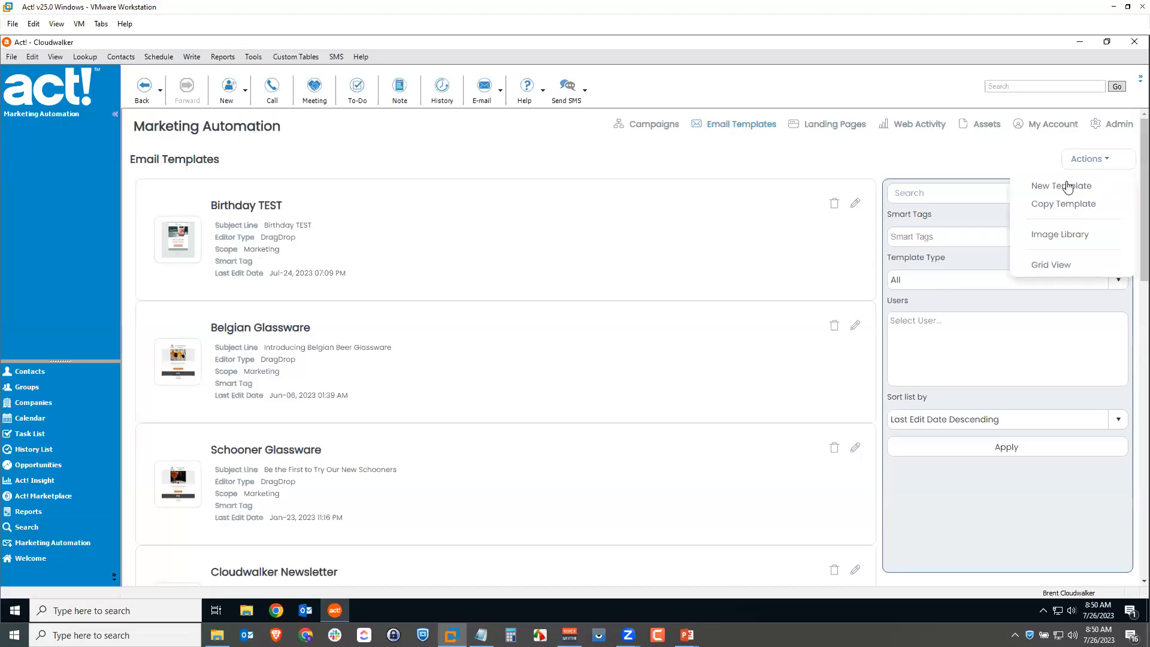
click(1061, 186)
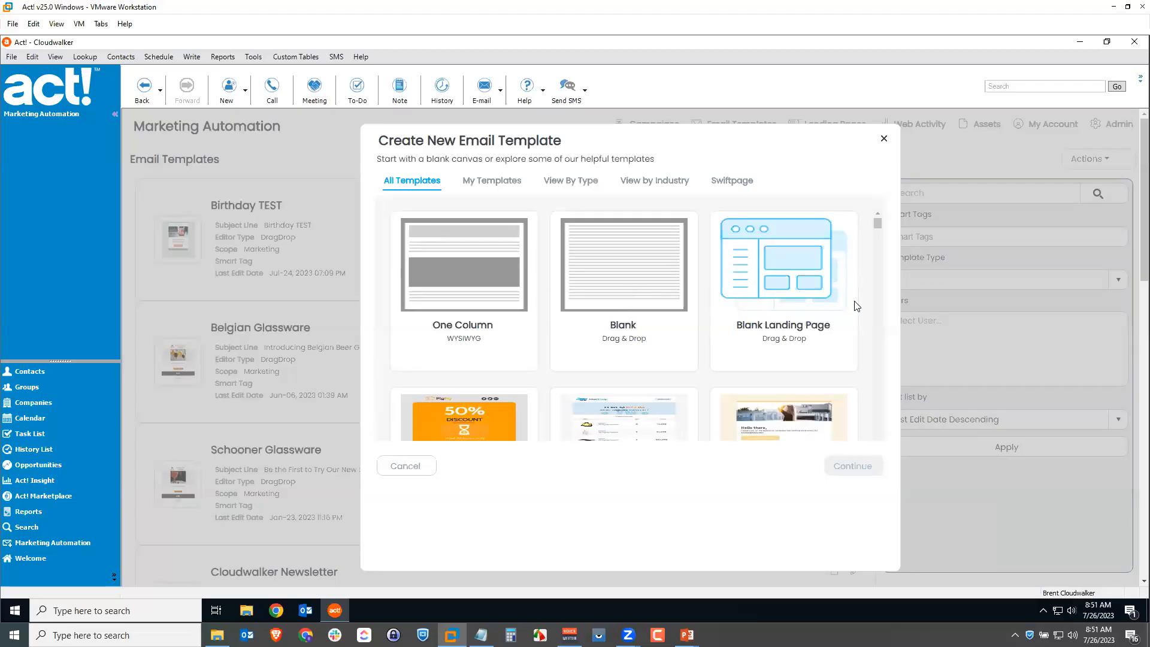
drag(880, 229, 876, 369)
drag(874, 396, 874, 243)
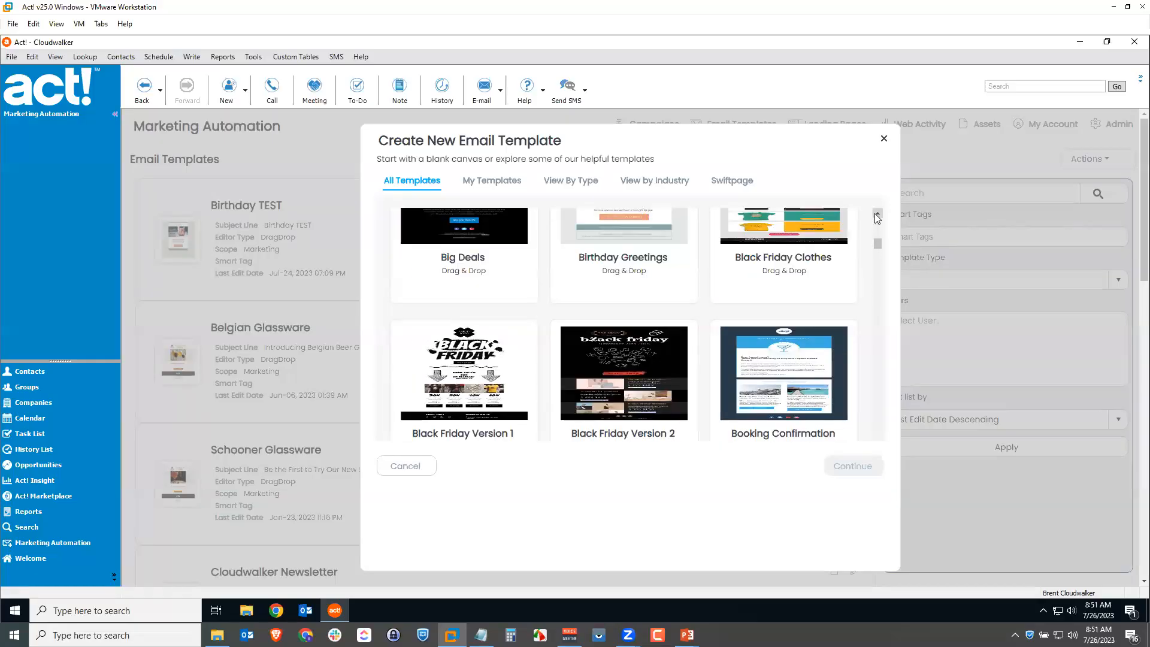
click(877, 216)
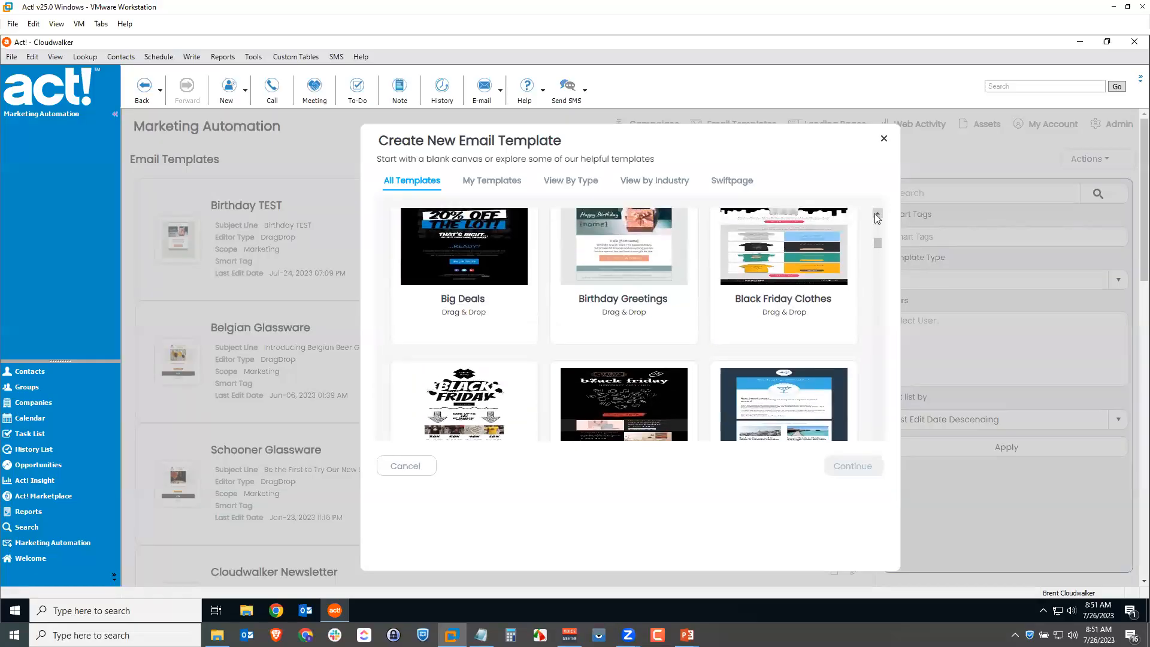
click(615, 280)
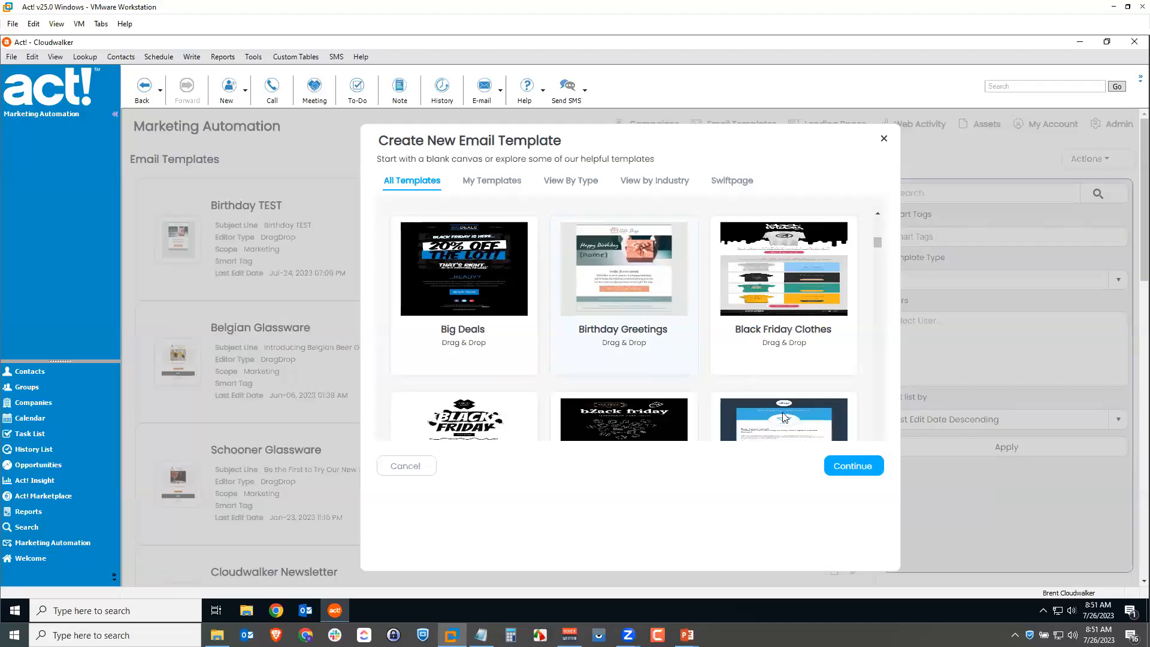
click(859, 471)
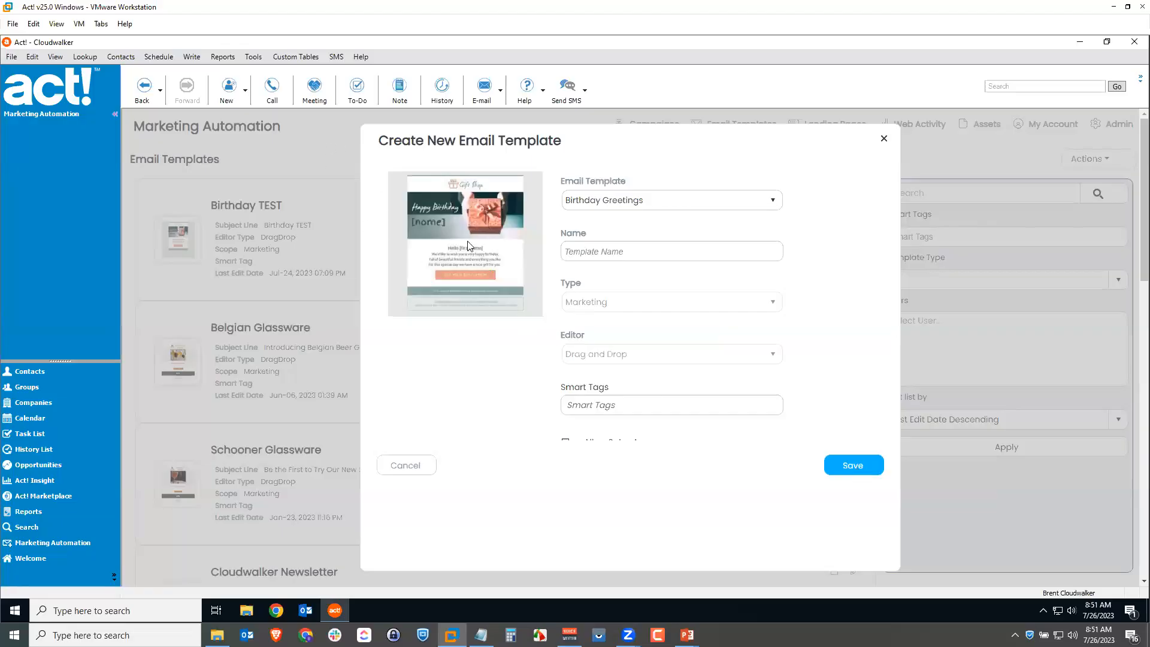
- Name the new template Birthday Today Email and save it to open it in the editor
click(653, 255)
text(Today Email)
click(597, 406)
click(645, 254)
click(852, 464)
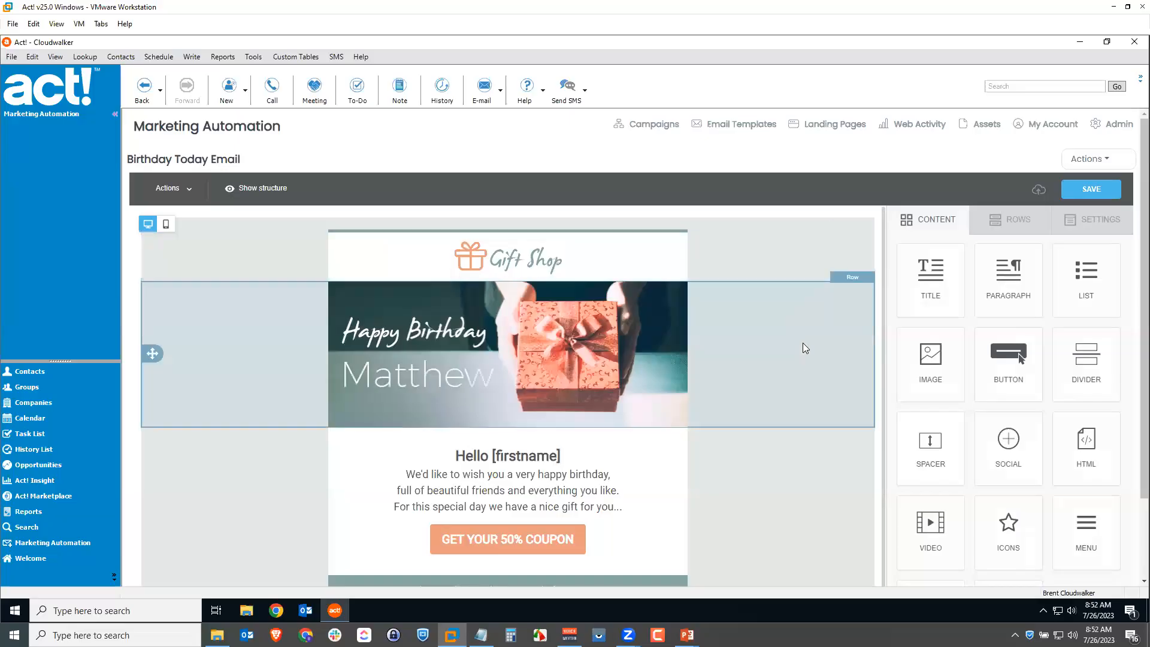
- Replace the Gift Shop logo in the email header with cloudwalker-logo.png from the Logos folder
scroll(805, 383, down, 1)
scroll(802, 377, down, 1)
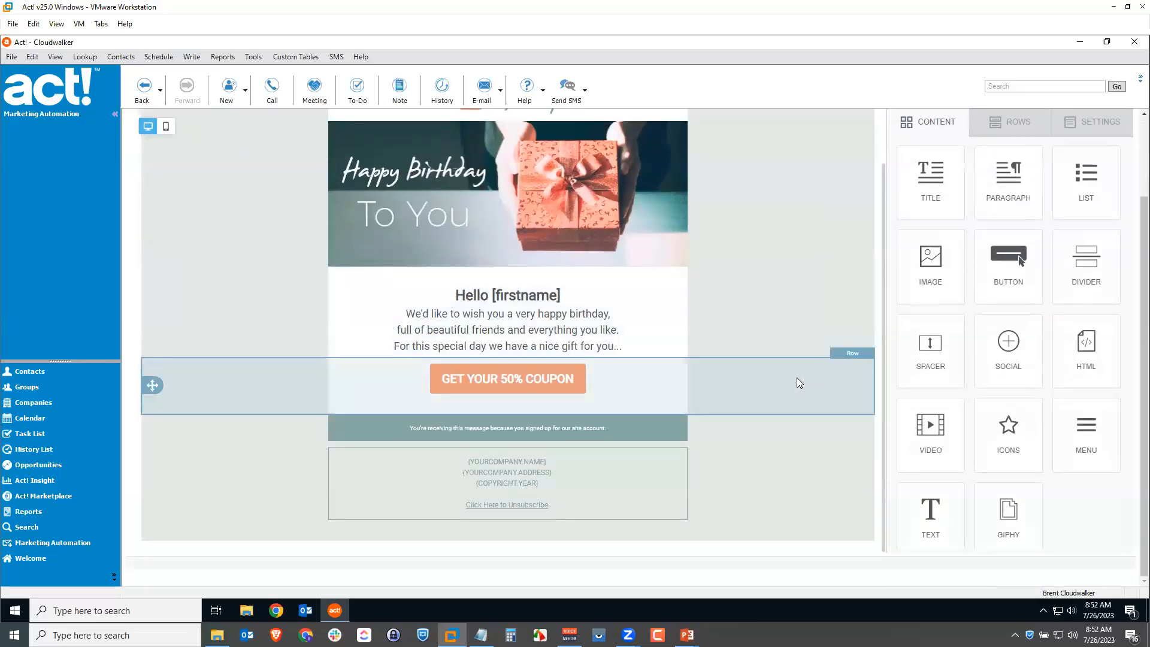
scroll(797, 377, up, 1)
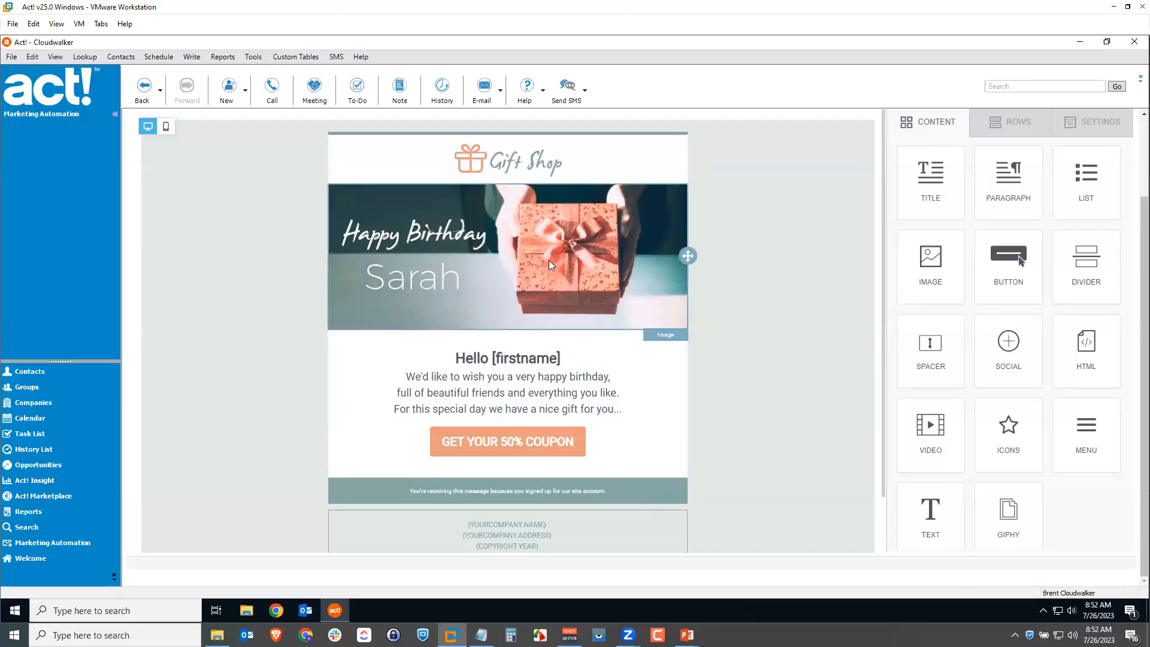
click(502, 167)
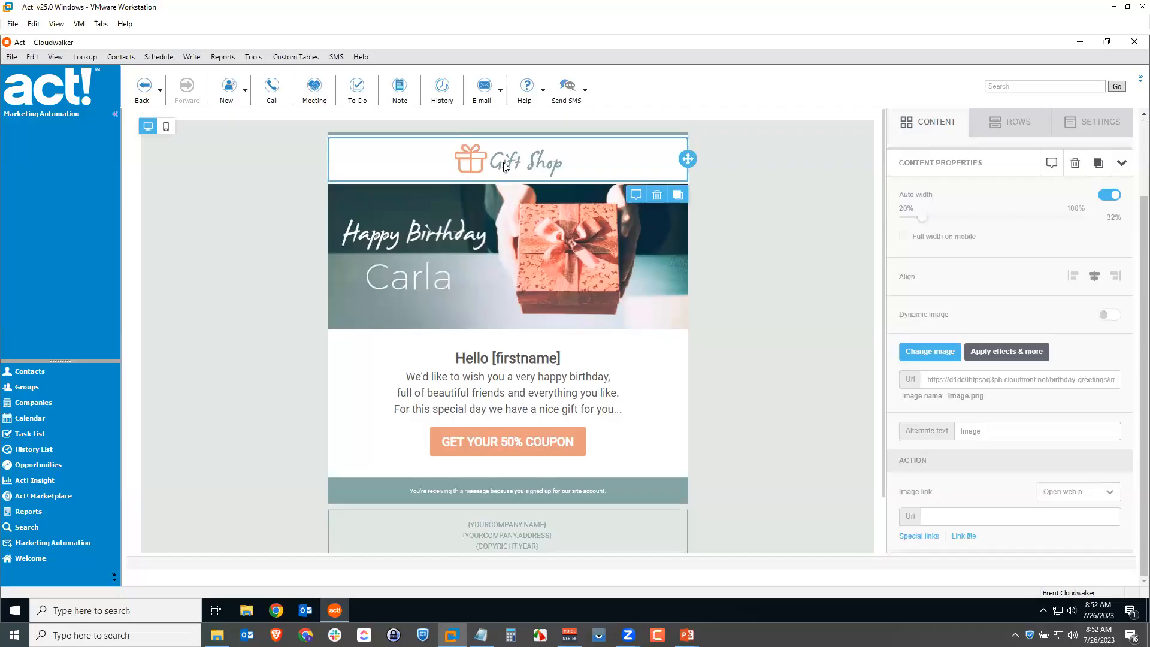
click(942, 358)
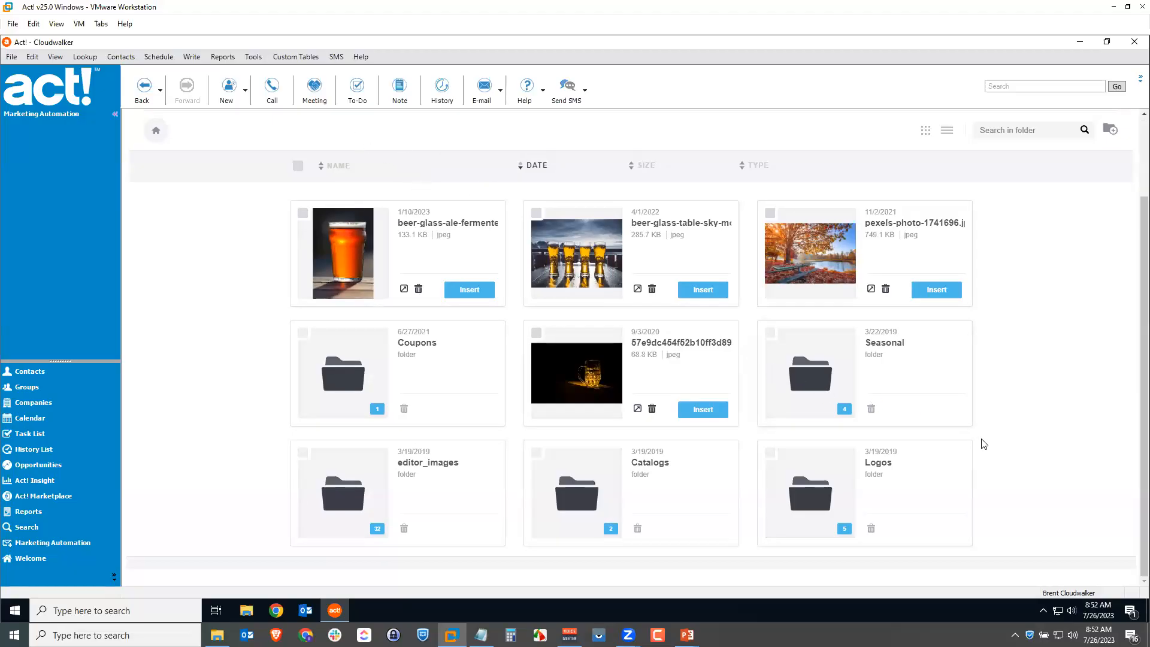
scroll(982, 443, down, 3)
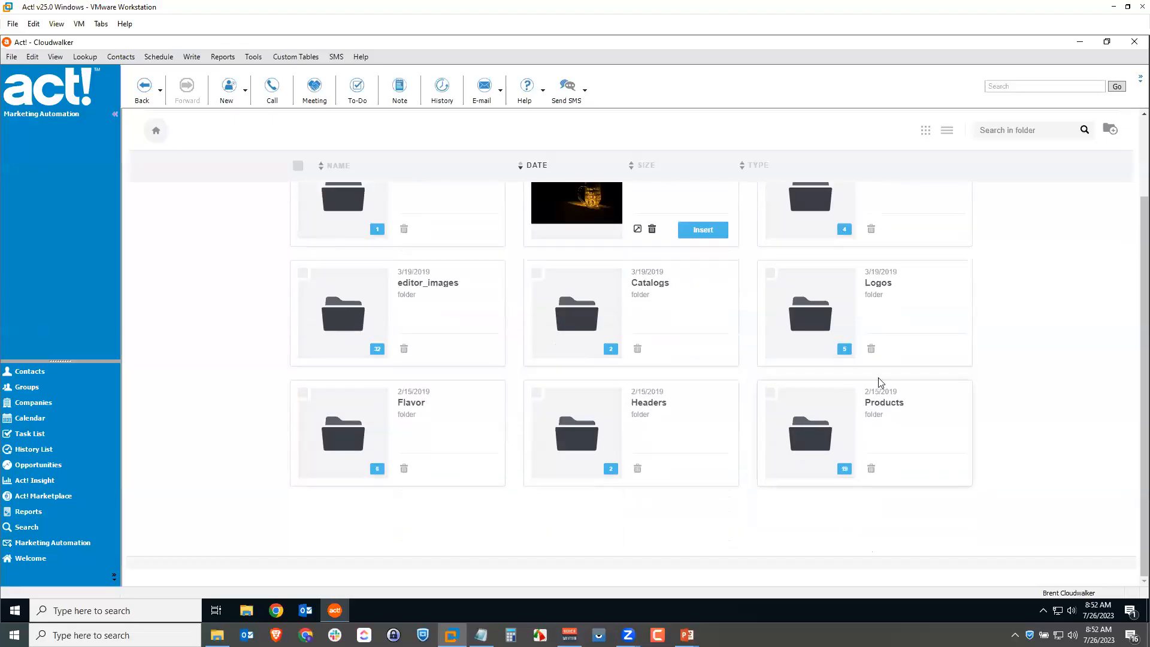
click(815, 317)
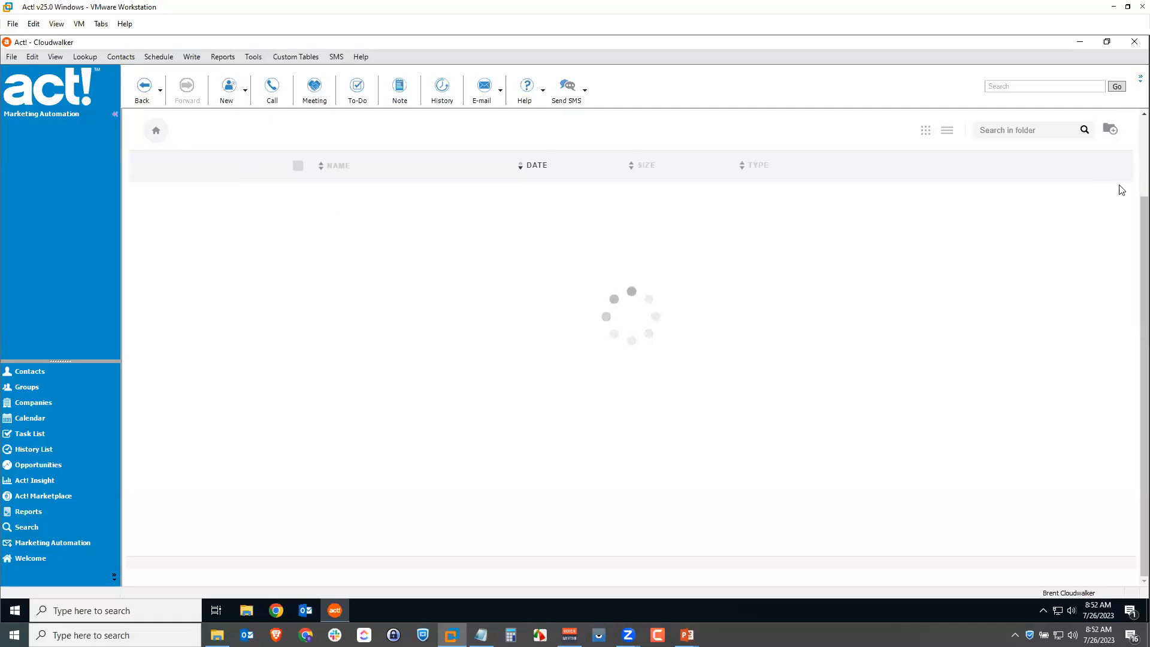
scroll(1132, 198, up, 2)
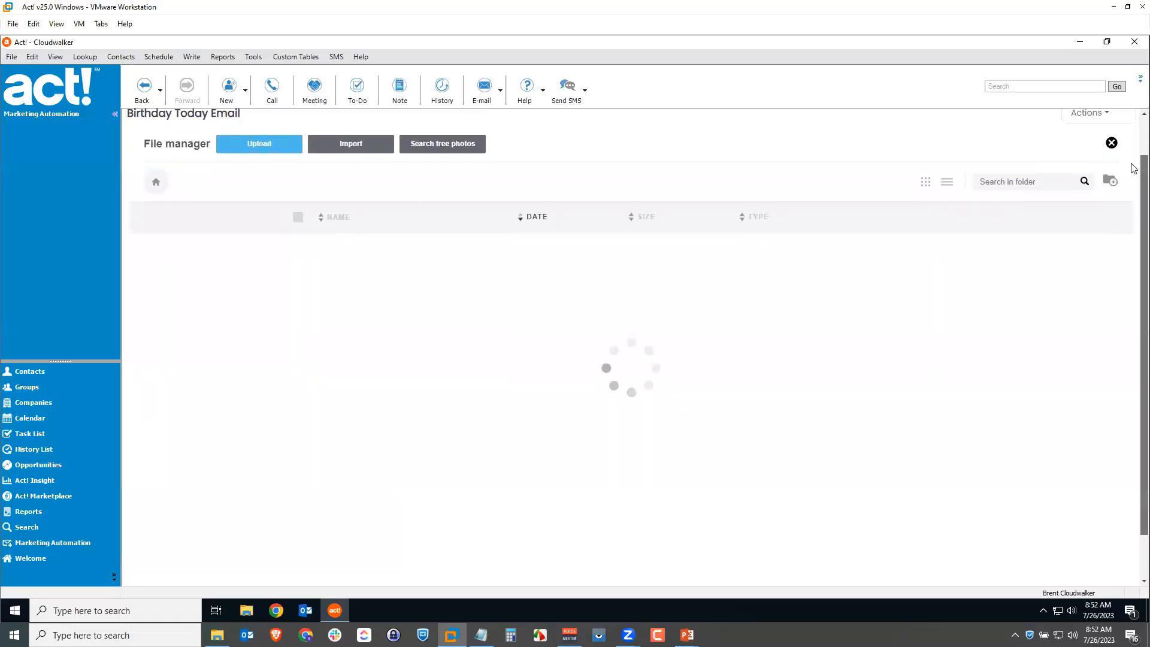
scroll(1133, 168, up, 1)
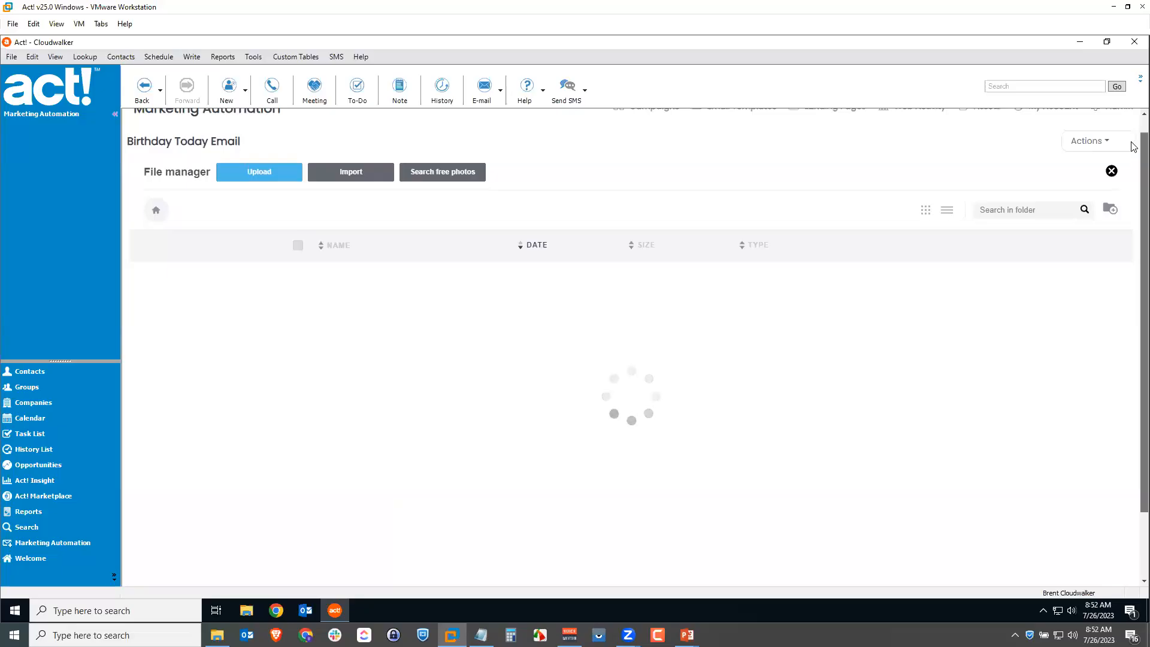
scroll(1133, 147, up, 1)
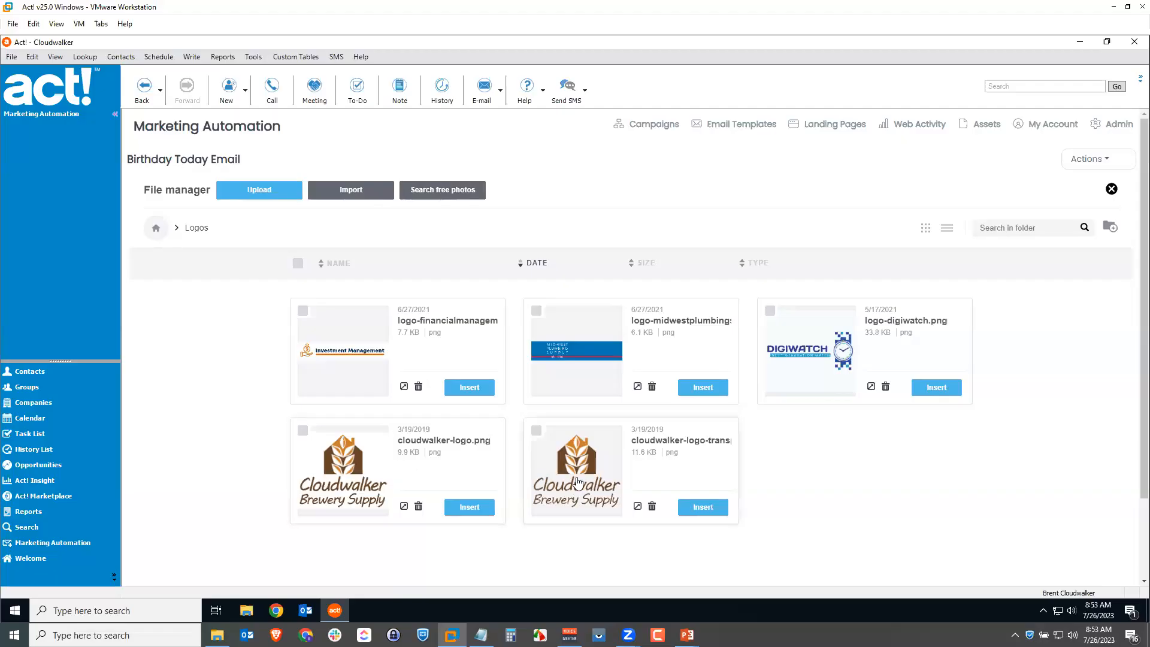
click(453, 509)
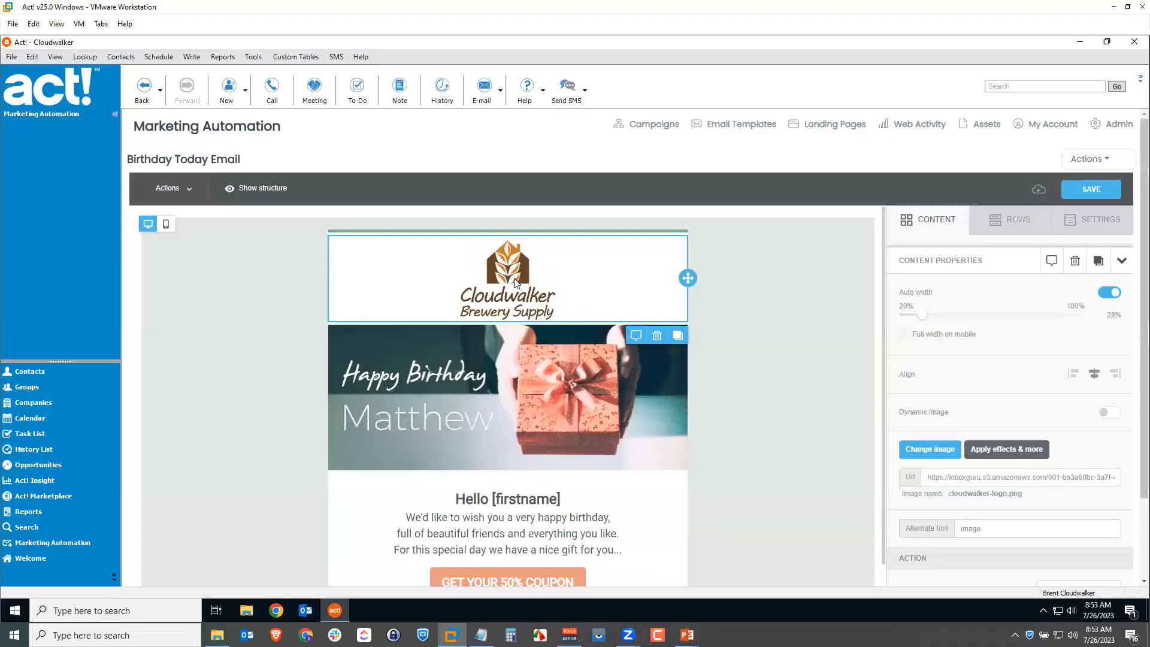
scroll(788, 402, down, 1)
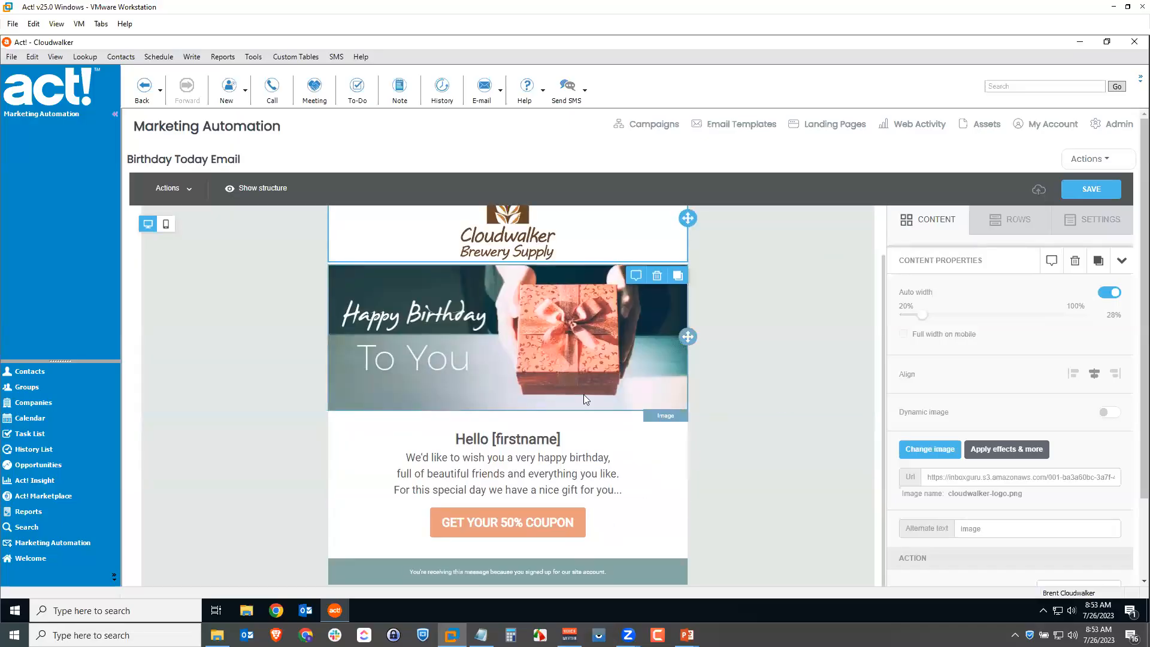
- Make the word "friends" bold in the birthday greeting paragraph
scroll(695, 419, down, 1)
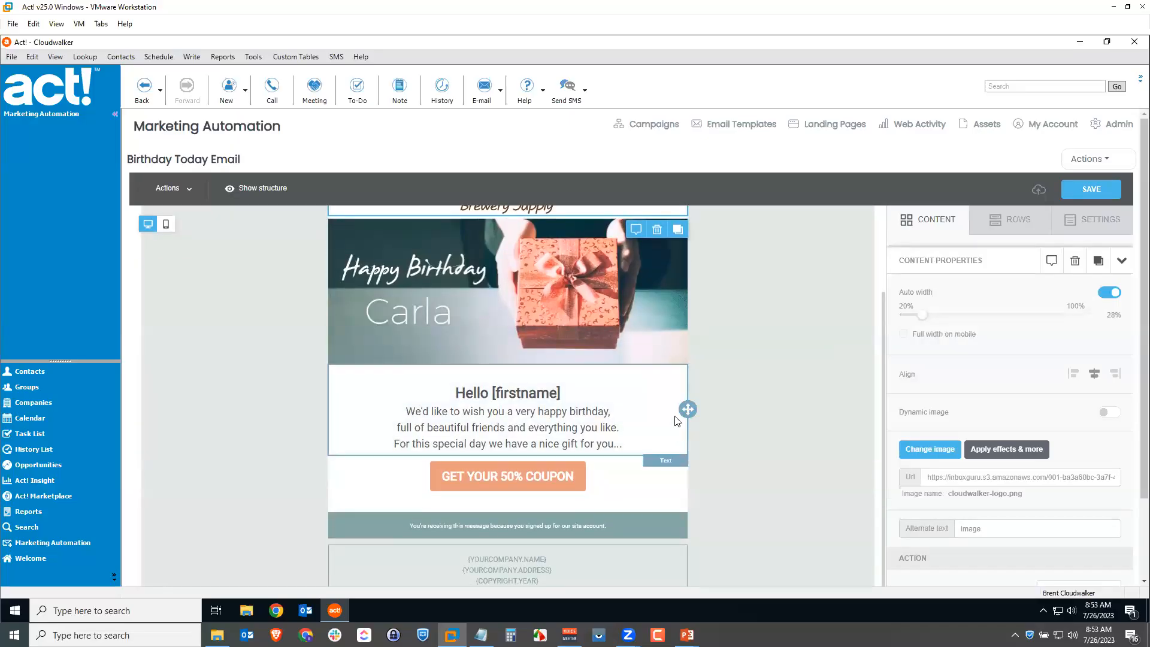
scroll(659, 407, up, 2)
scroll(579, 397, down, 1)
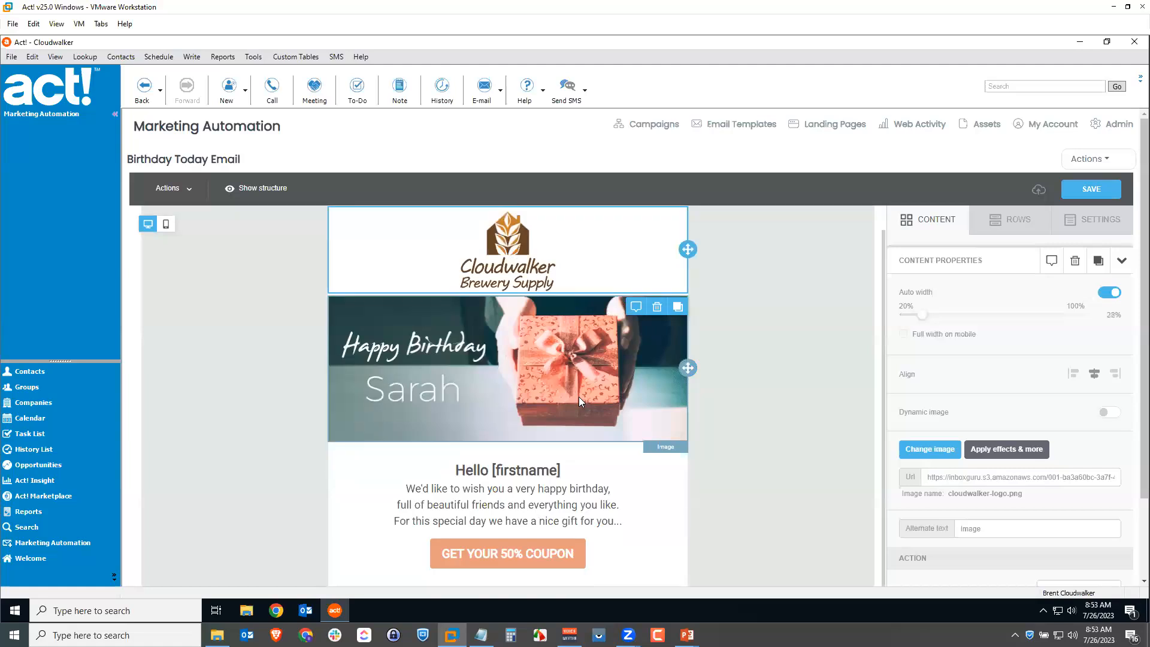
scroll(578, 396, down, 1)
click(424, 412)
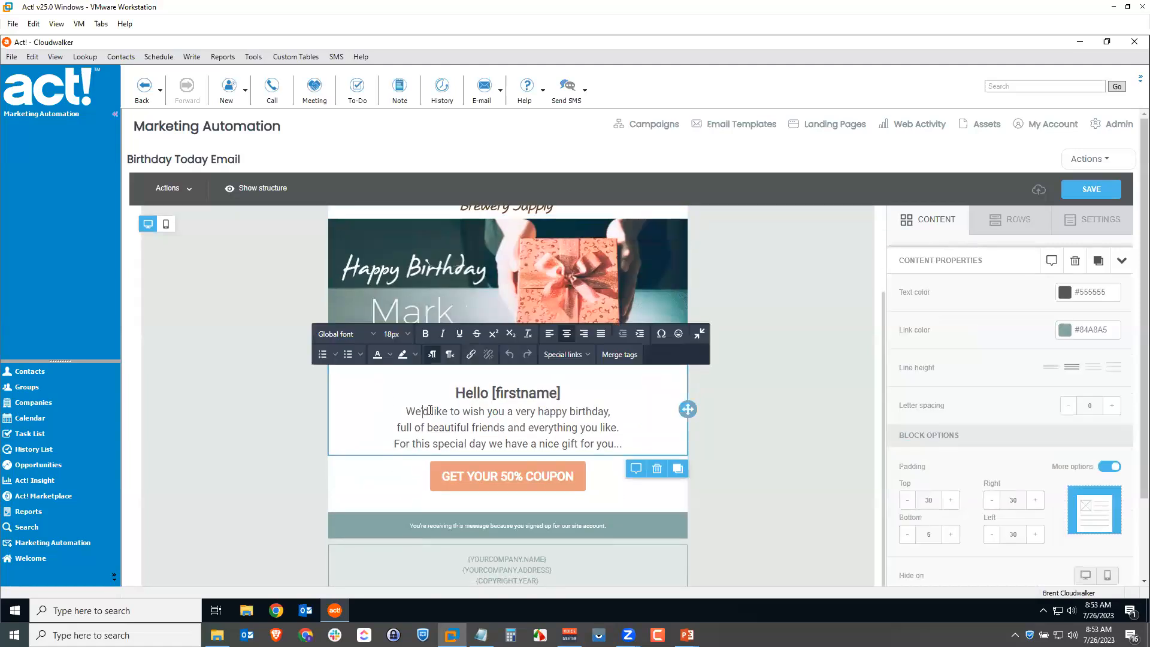
click(429, 428)
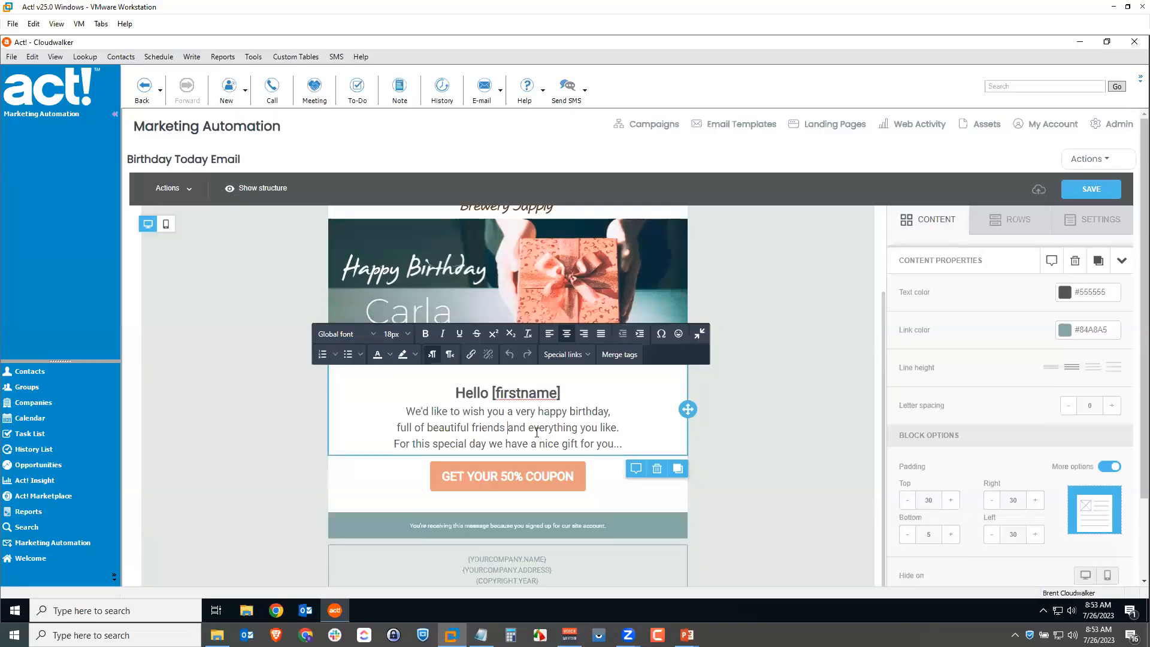
double_click(498, 426)
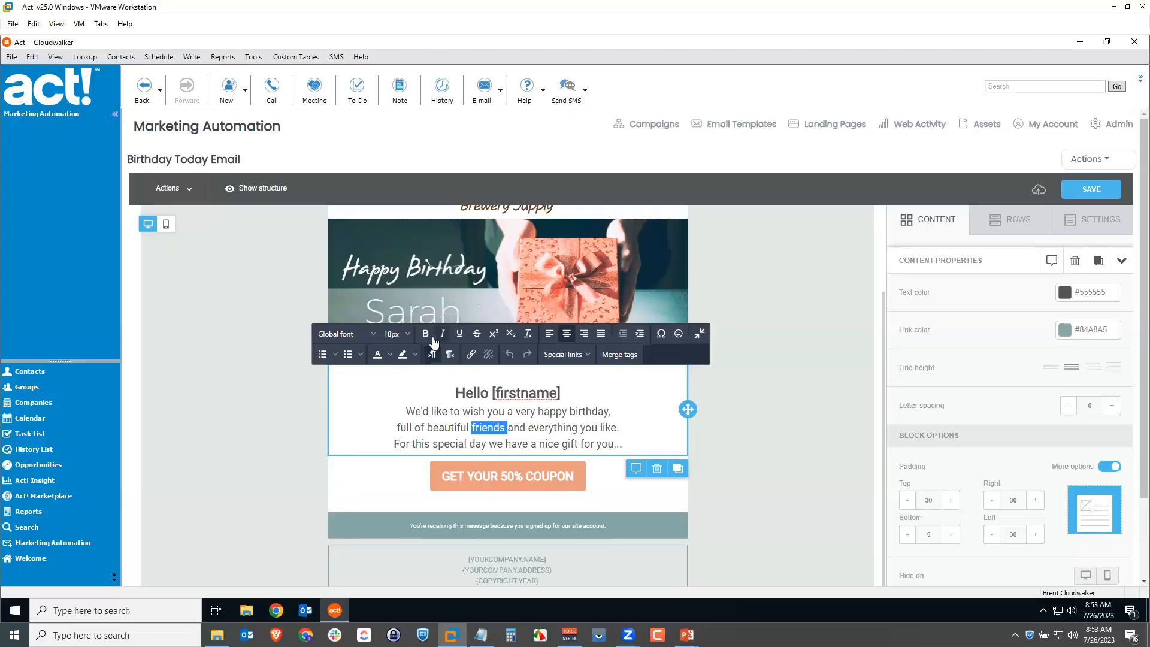
click(537, 438)
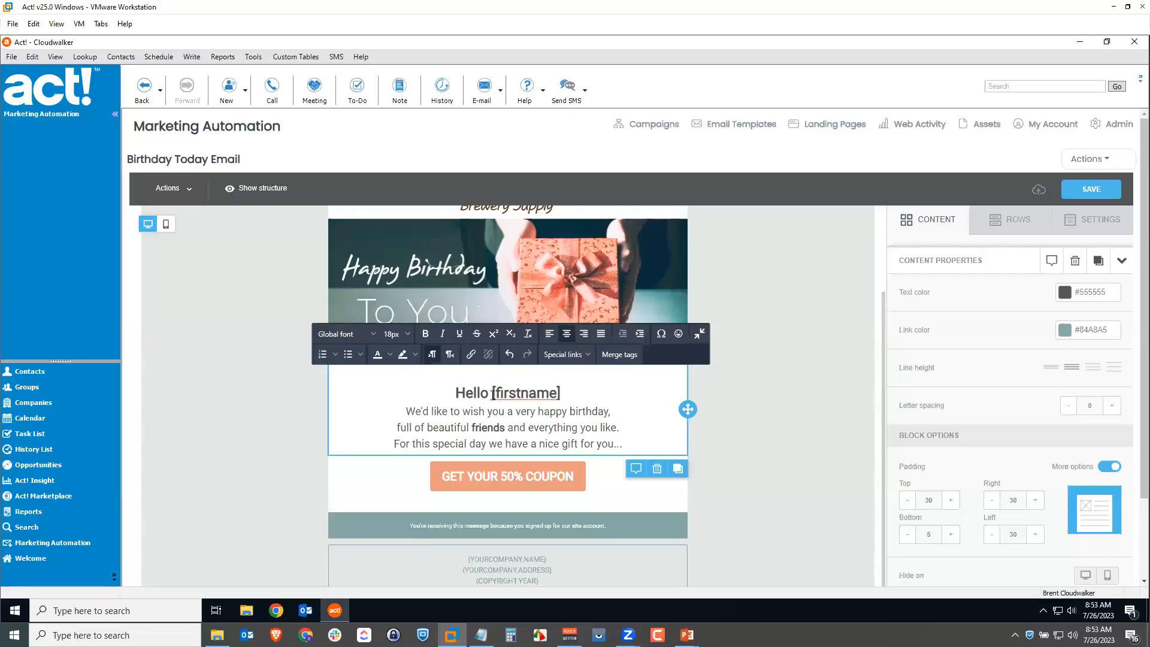
- Delete the [firstname] placeholder after "Hello" in the greeting heading
click(559, 392)
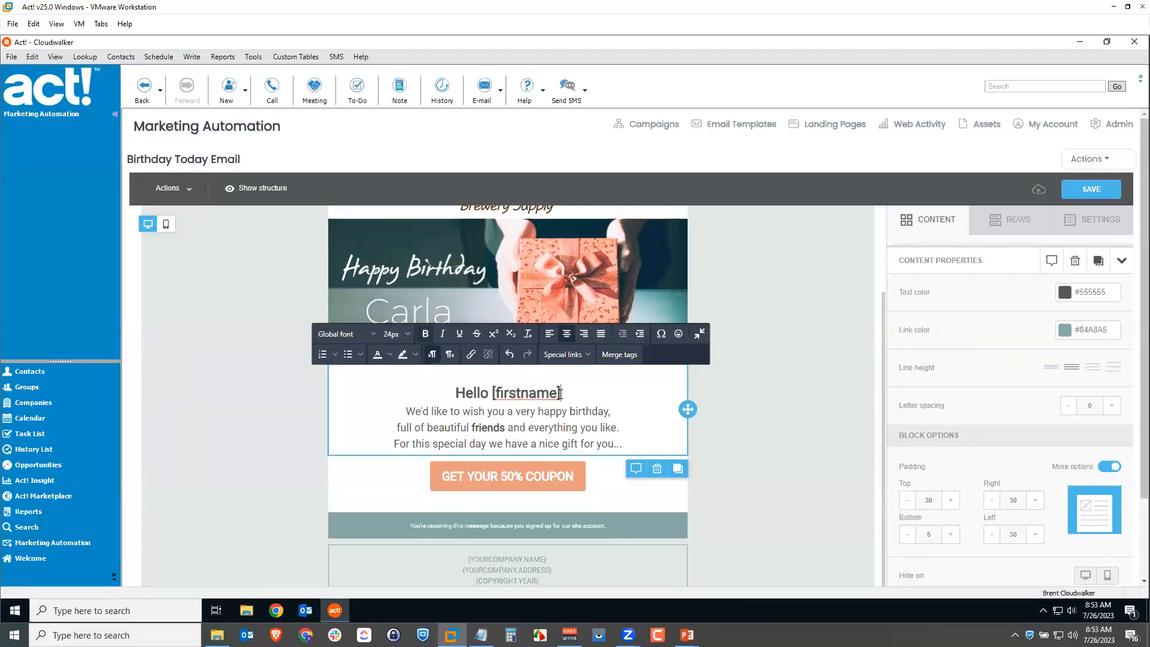
click(491, 394)
key(BackSpace)
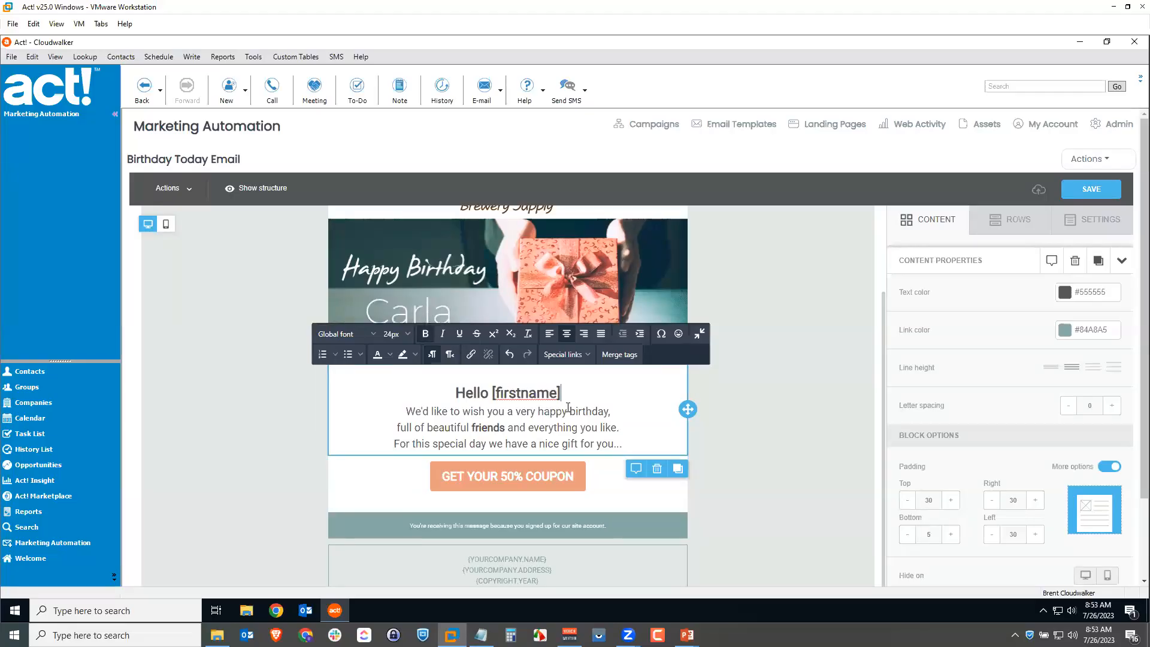
key(BackSpace)
key(BackSpace)
key(BackSpace)
key(BackSpace)
key(BackSpace)
key(BackSpace)
key(BackSpace)
key(BackSpace)
key(BackSpace)
key(BackSpace)
key(BackSpace)
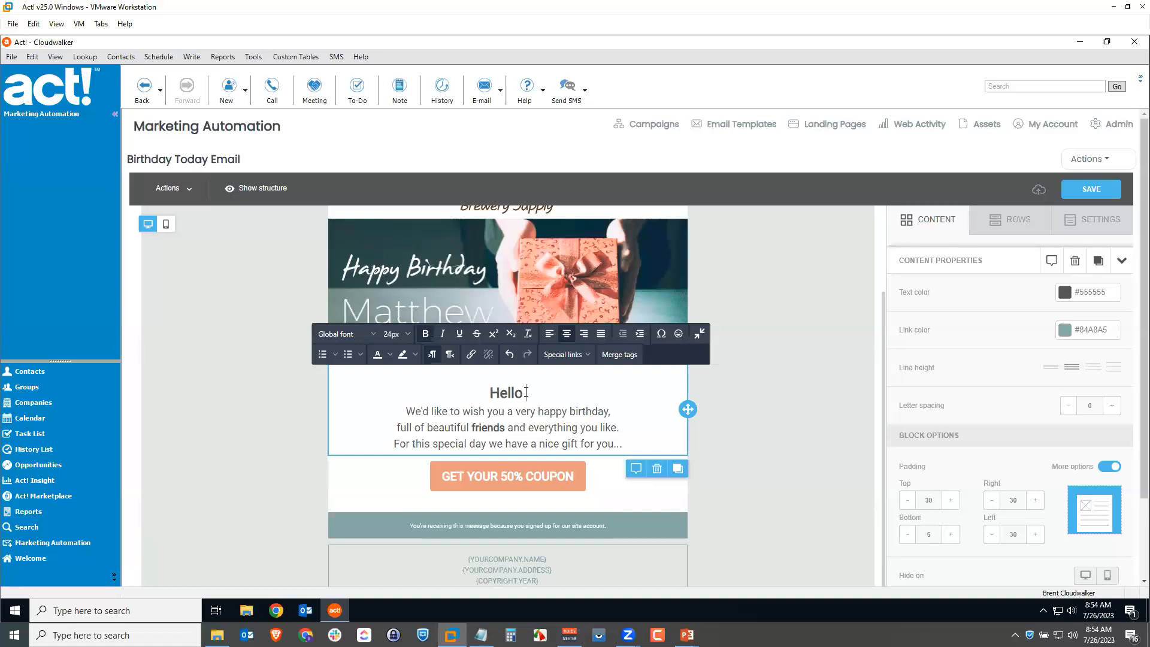
- Insert the salutation merge tag after "Hello" and end the heading with an exclamation mark
click(621, 354)
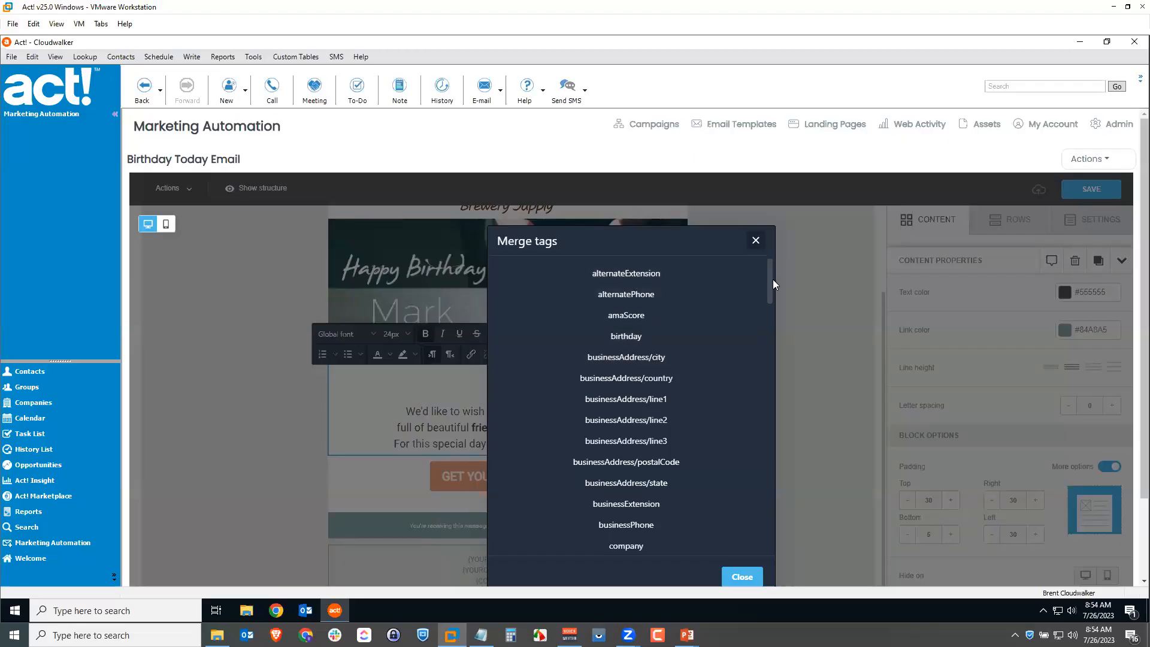
drag(769, 285, 734, 451)
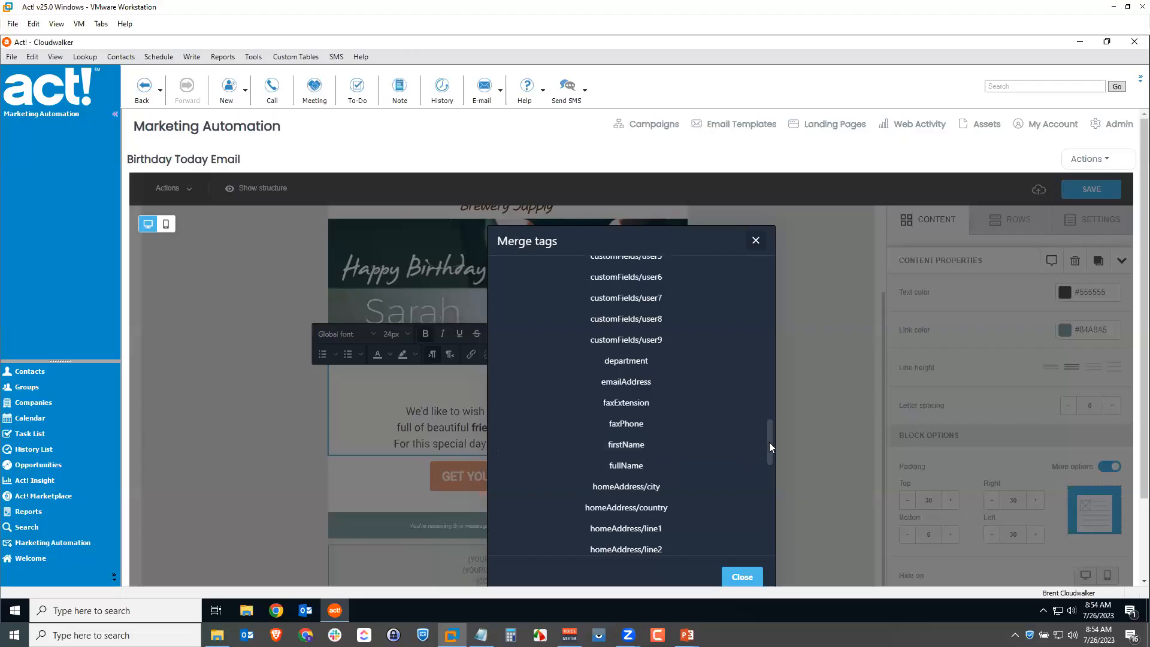
scroll(769, 444, up, 3)
scroll(768, 445, down, 5)
scroll(767, 458, up, 5)
scroll(768, 457, down, 5)
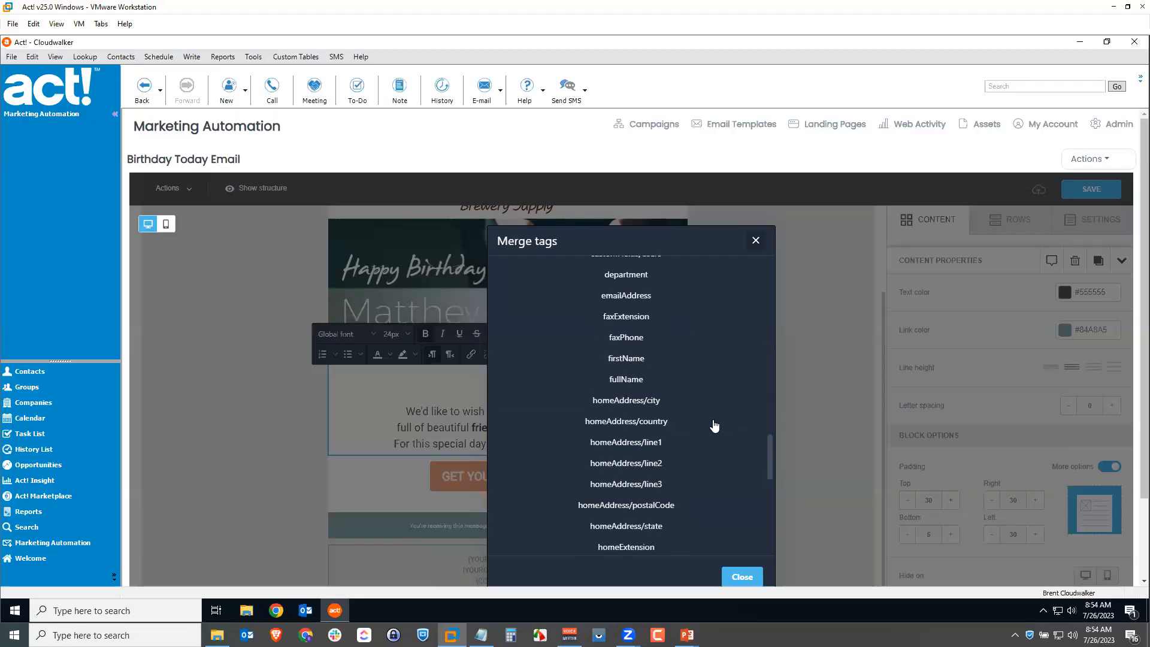
scroll(765, 492, down, 4)
scroll(736, 513, down, 3)
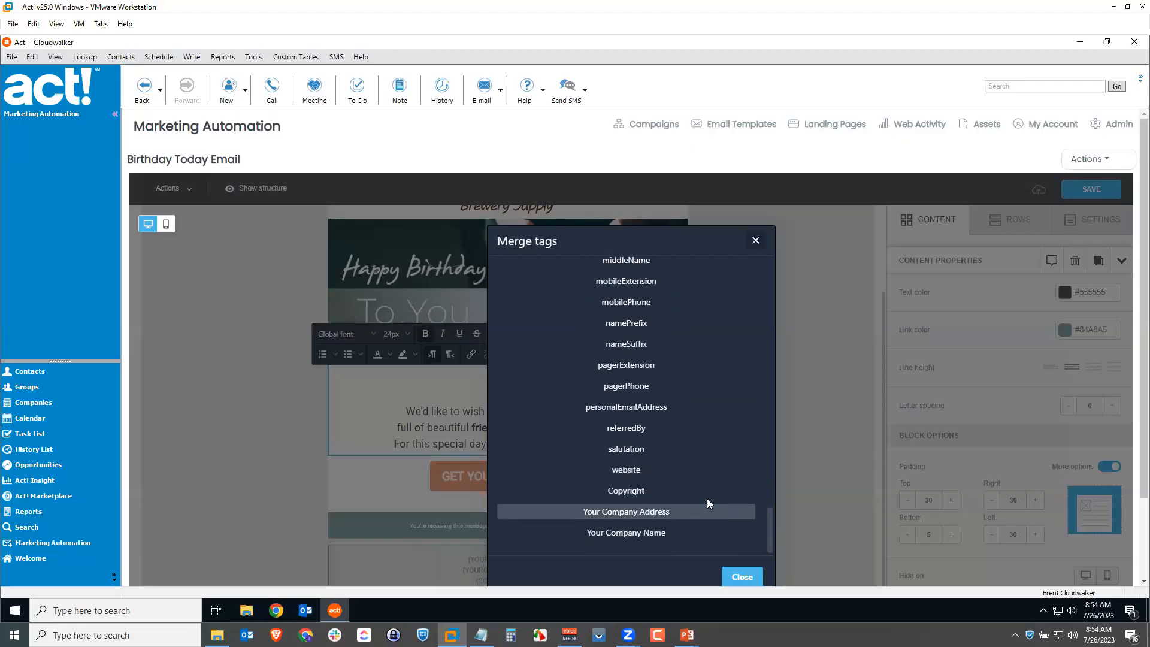
click(645, 448)
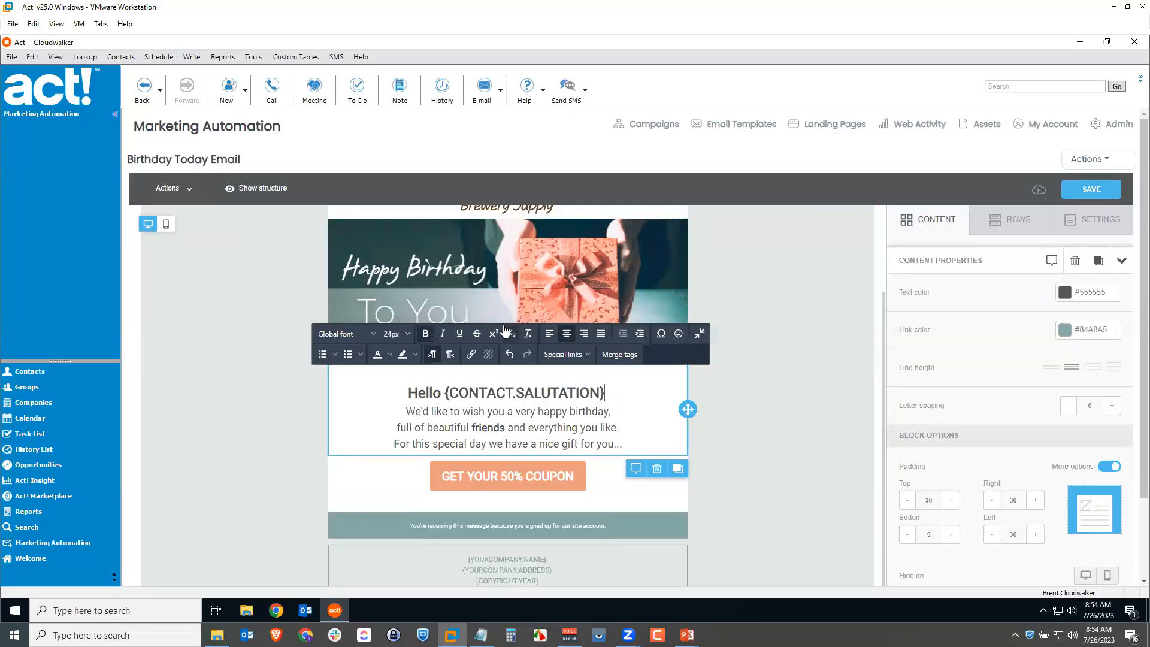
text(!)
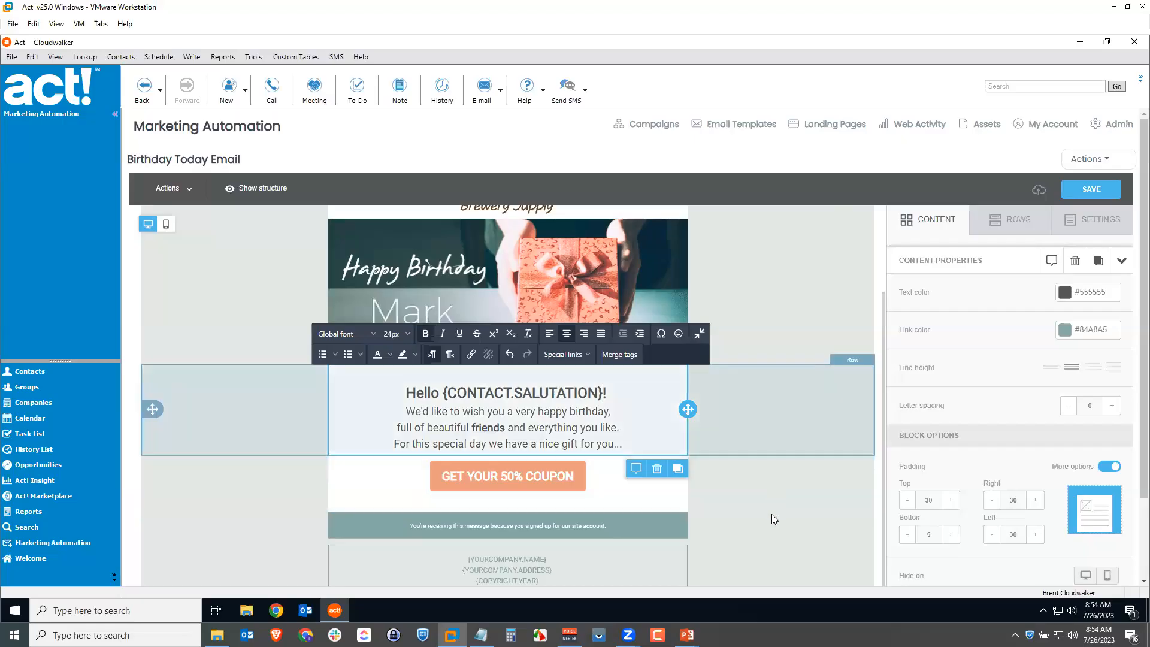
click(779, 493)
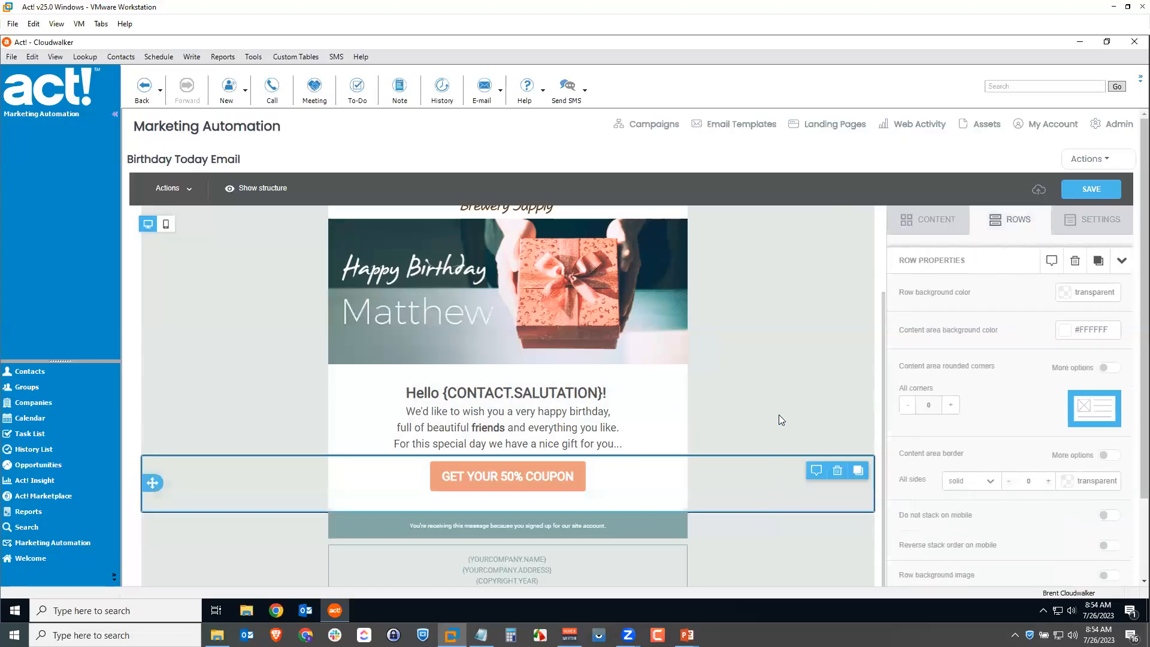
- Copy the {CONTACT.SALUTATION} merge tag from the greeting heading
click(458, 296)
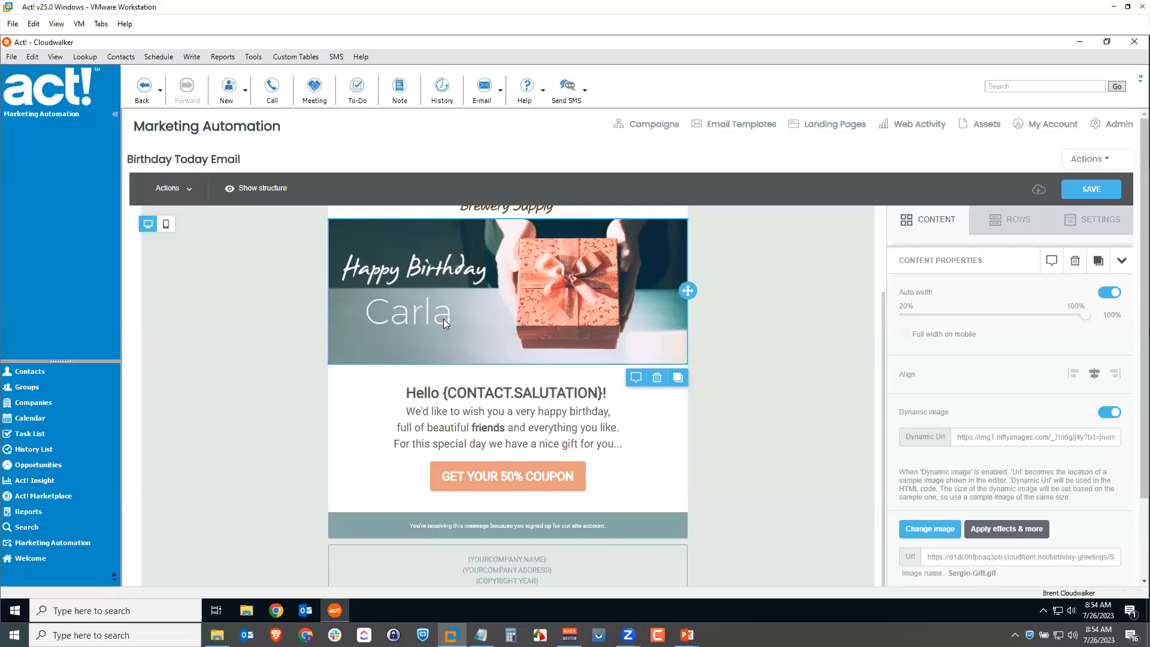
drag(443, 393, 602, 397)
key(ctrl+c)
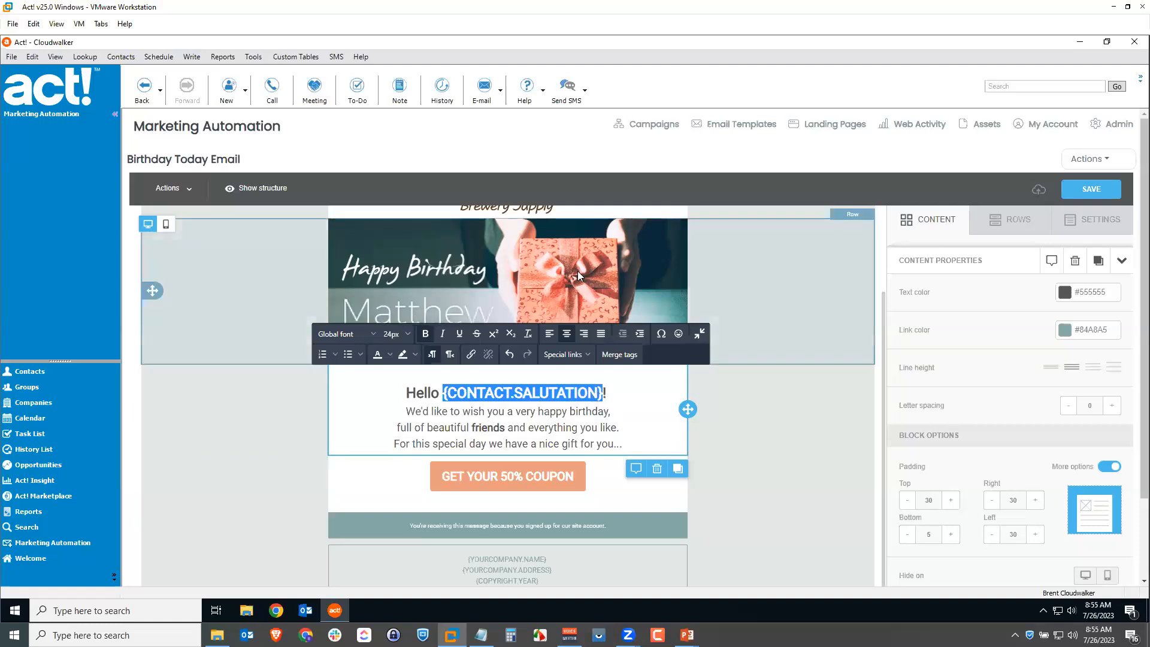
click(480, 278)
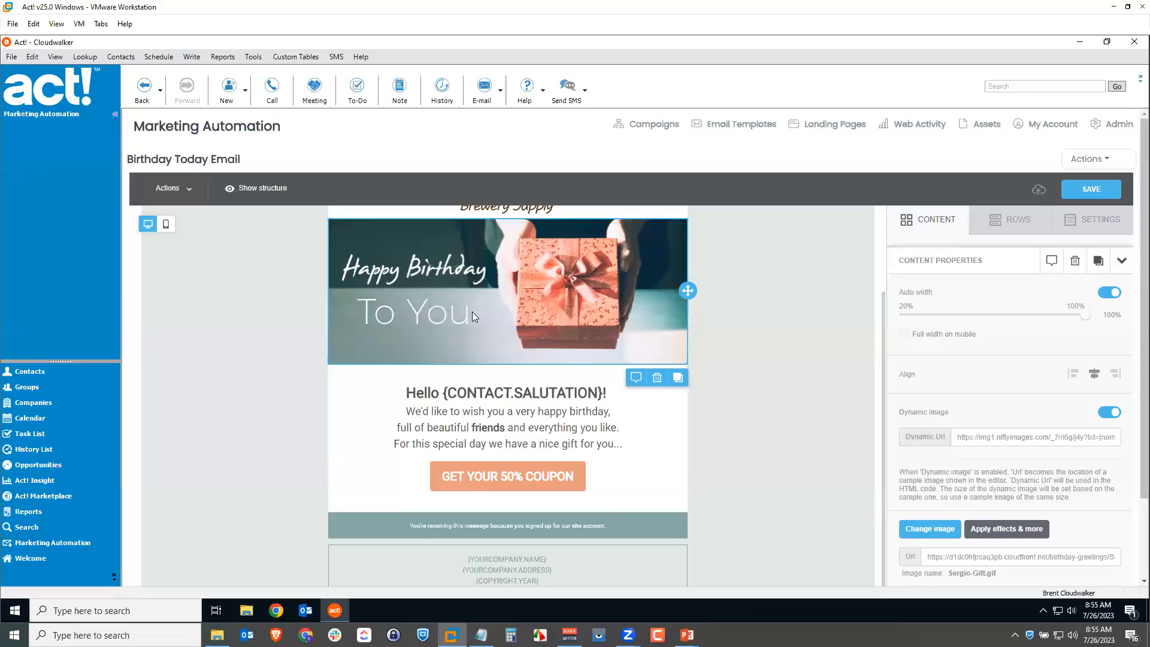
click(489, 429)
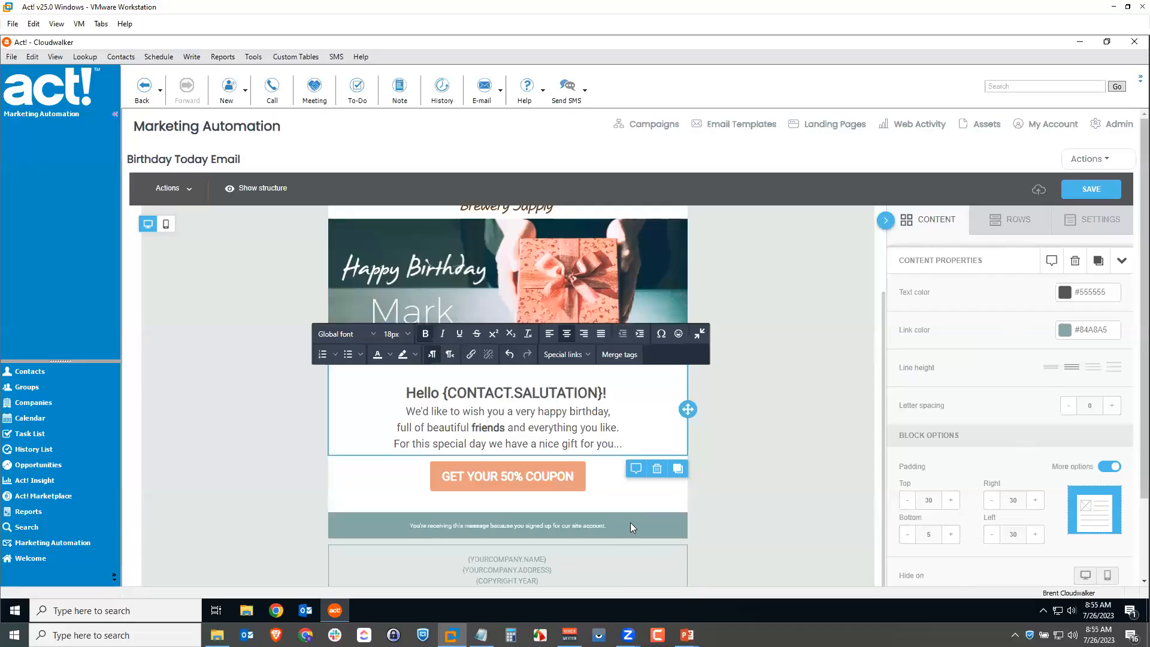
click(518, 562)
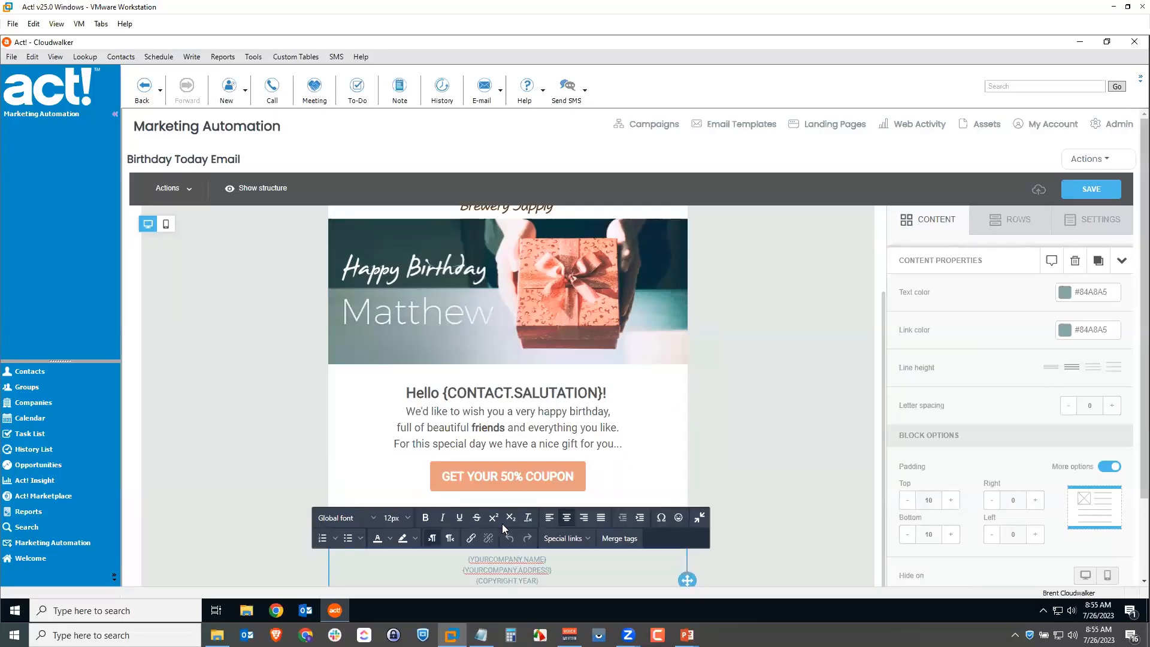
click(538, 443)
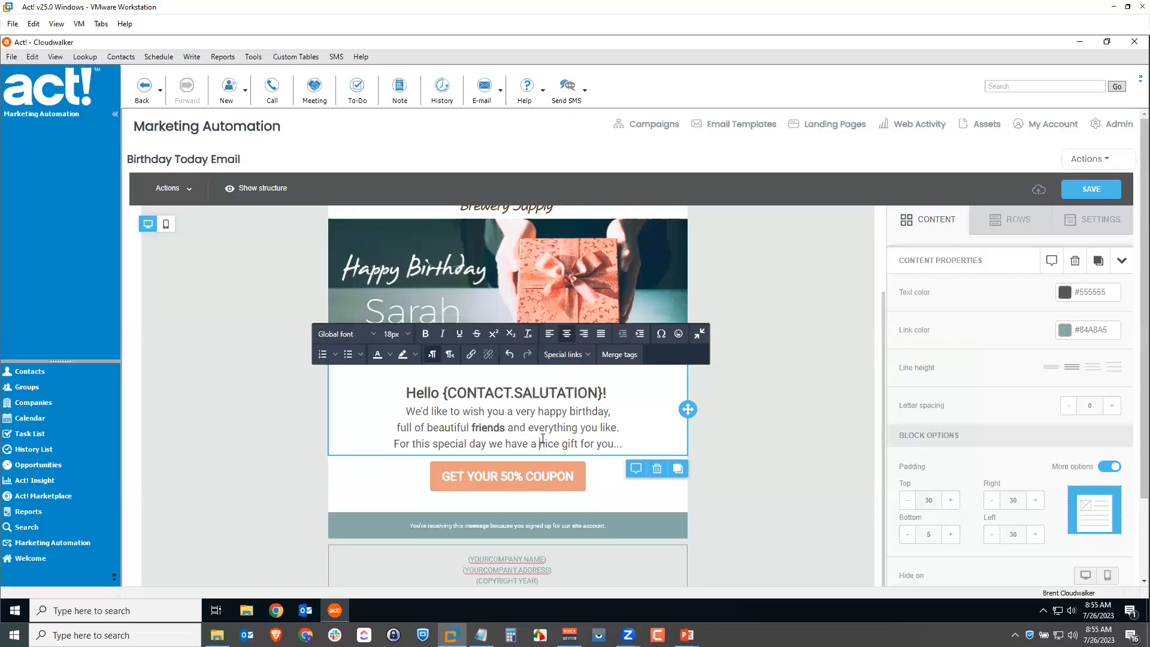
- Replace the name placeholder ending the birthday image's dynamic URL with the copied {CONTACT.SALUTATION} tag and save the template
click(497, 291)
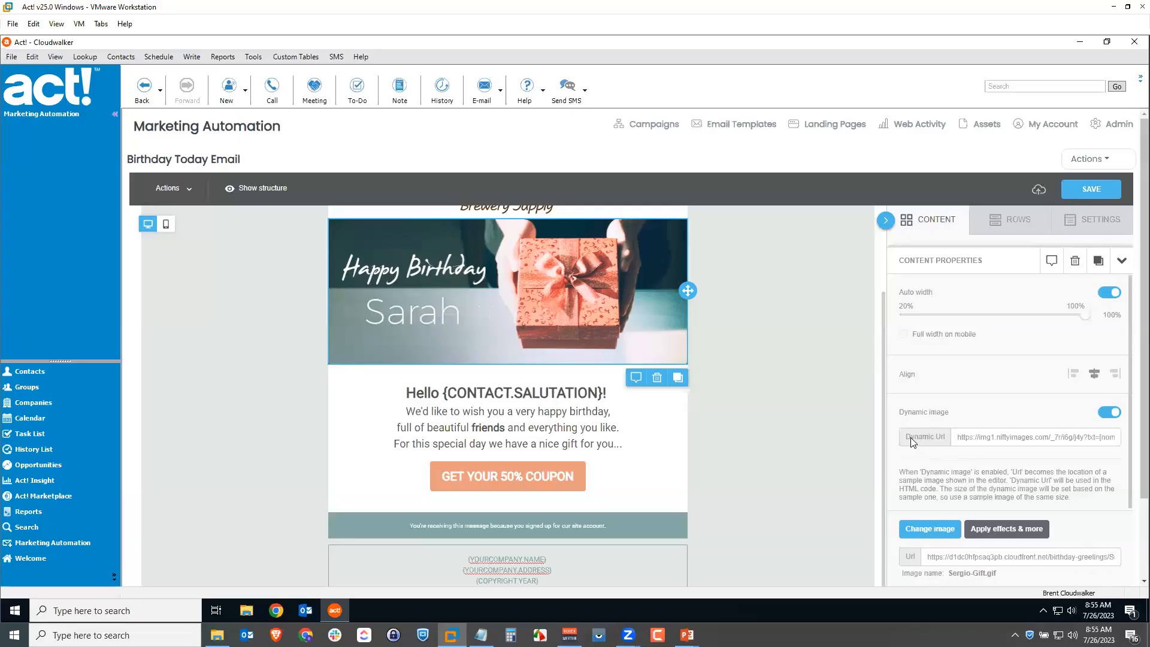
click(989, 438)
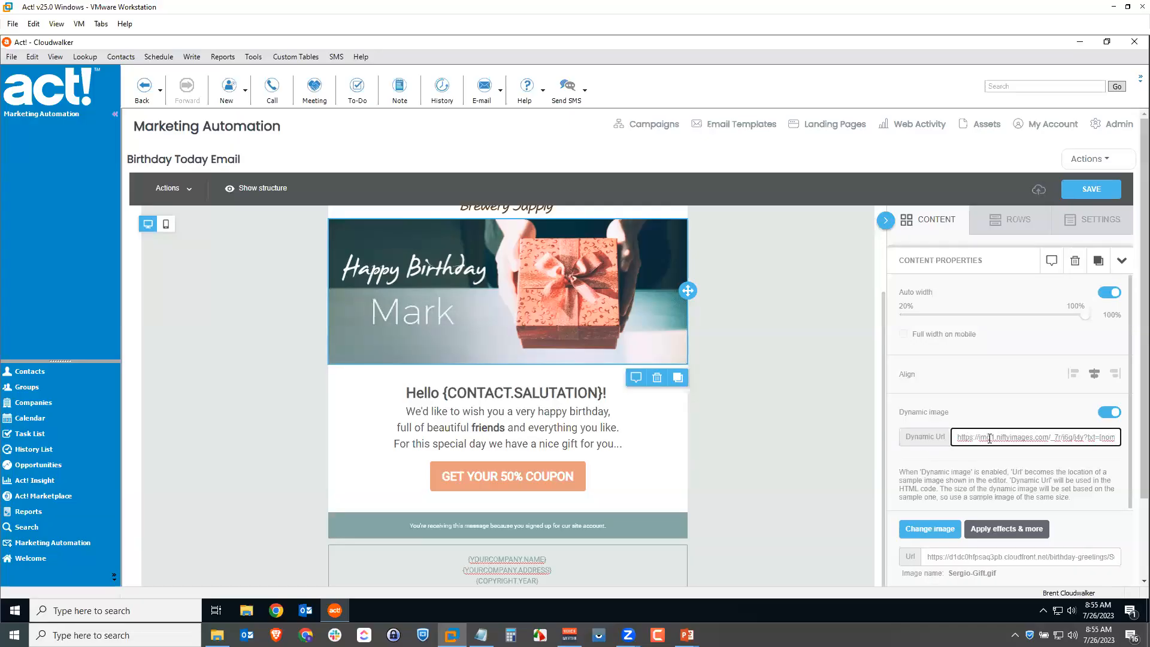
key(End)
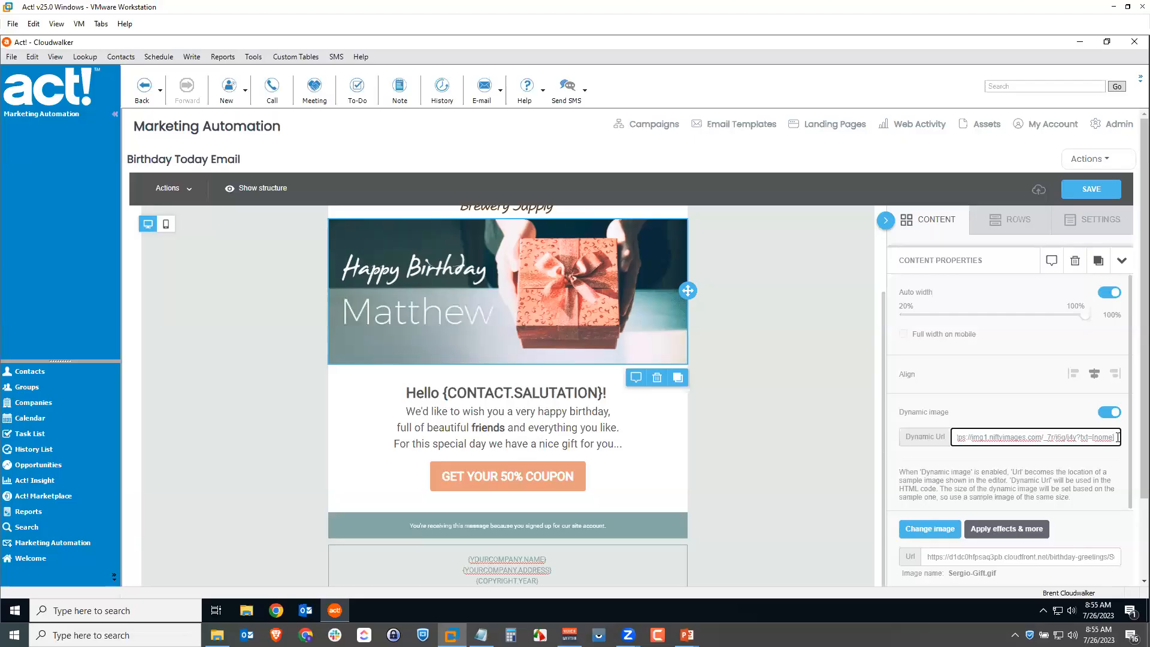
key(BackSpace)
key(BackSpace)
key(BackSpace)
key(BackSpace)
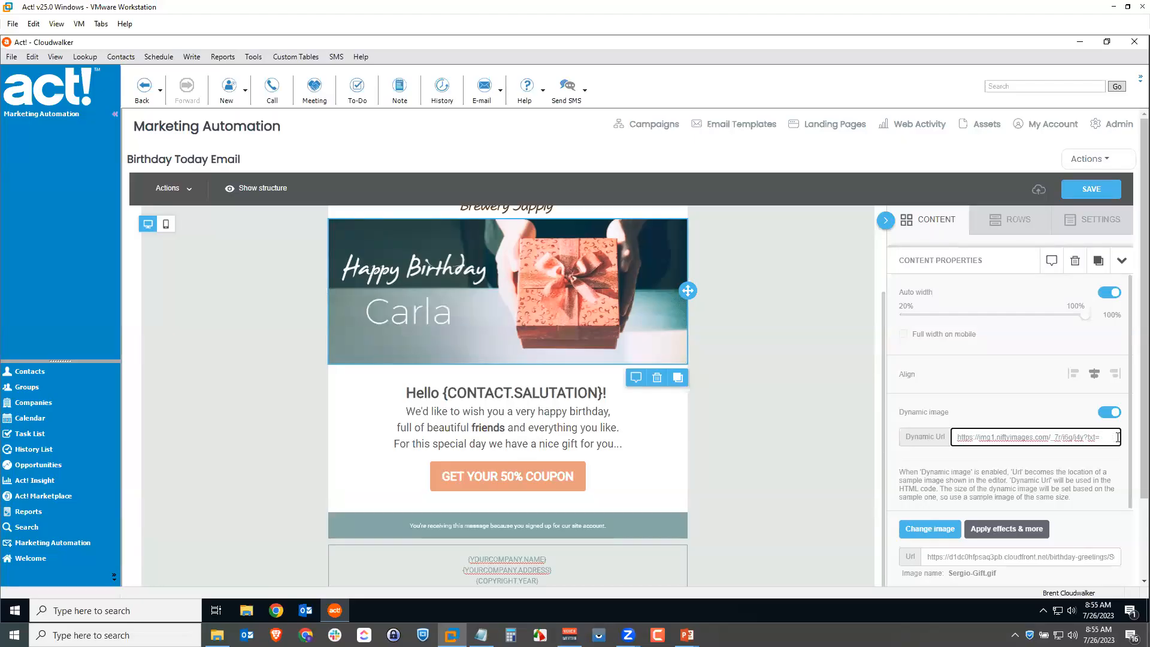
key(ctrl+v)
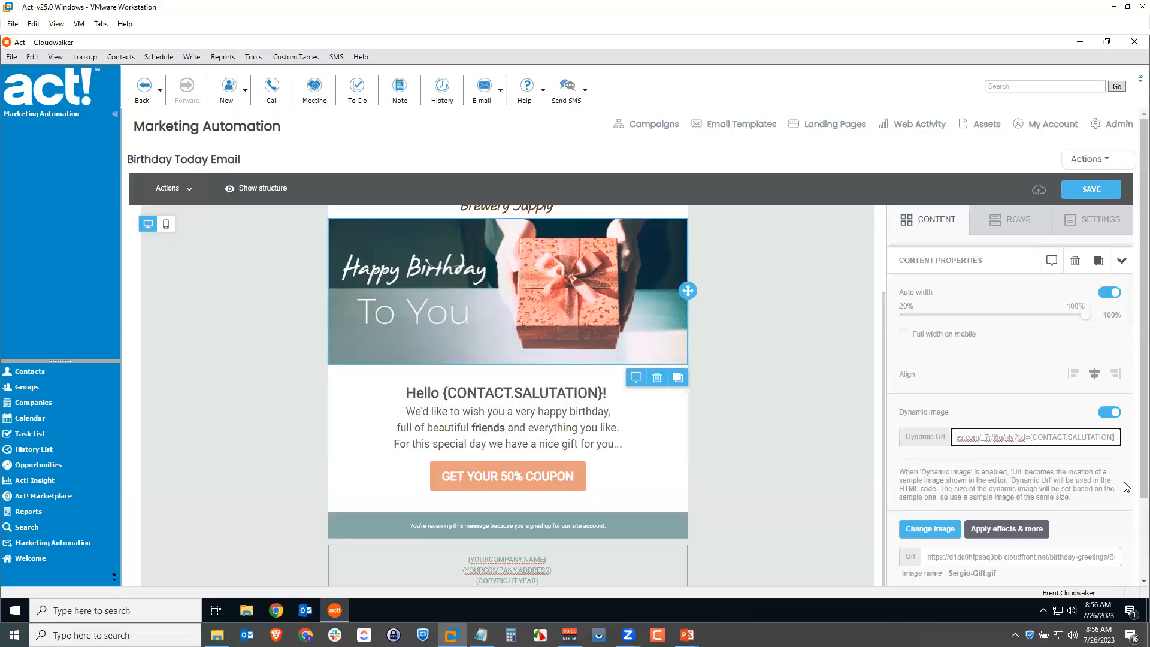
mouse_move(1131, 462)
mouse_down()
mouse_move(1133, 559)
mouse_move(1133, 446)
mouse_up()
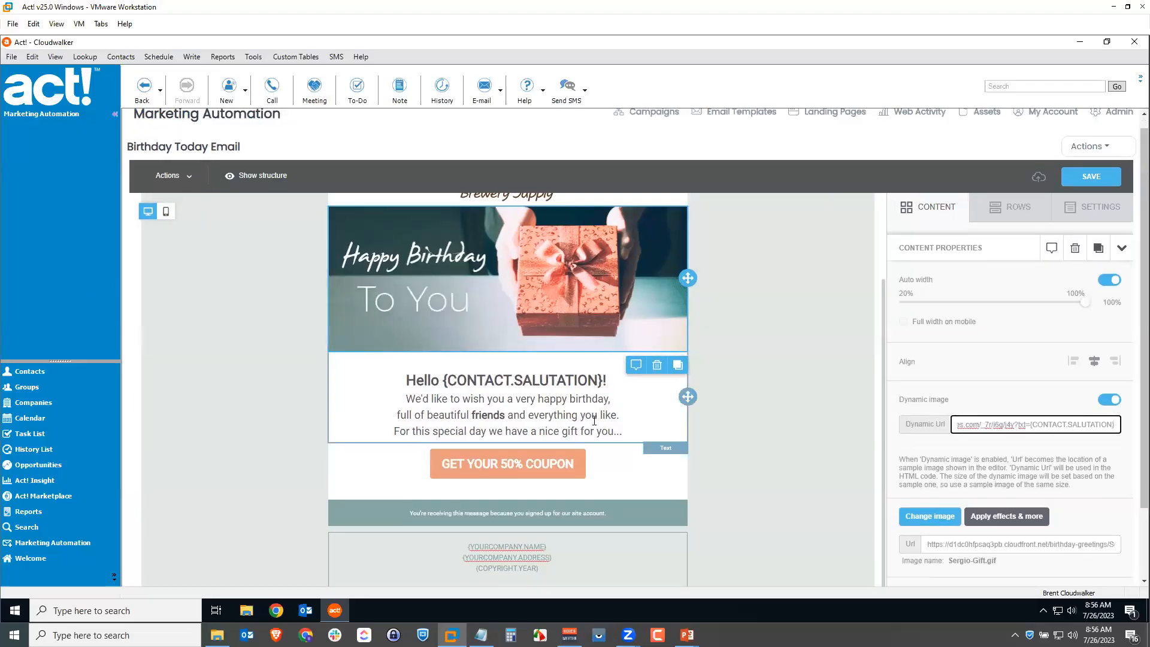
click(1088, 180)
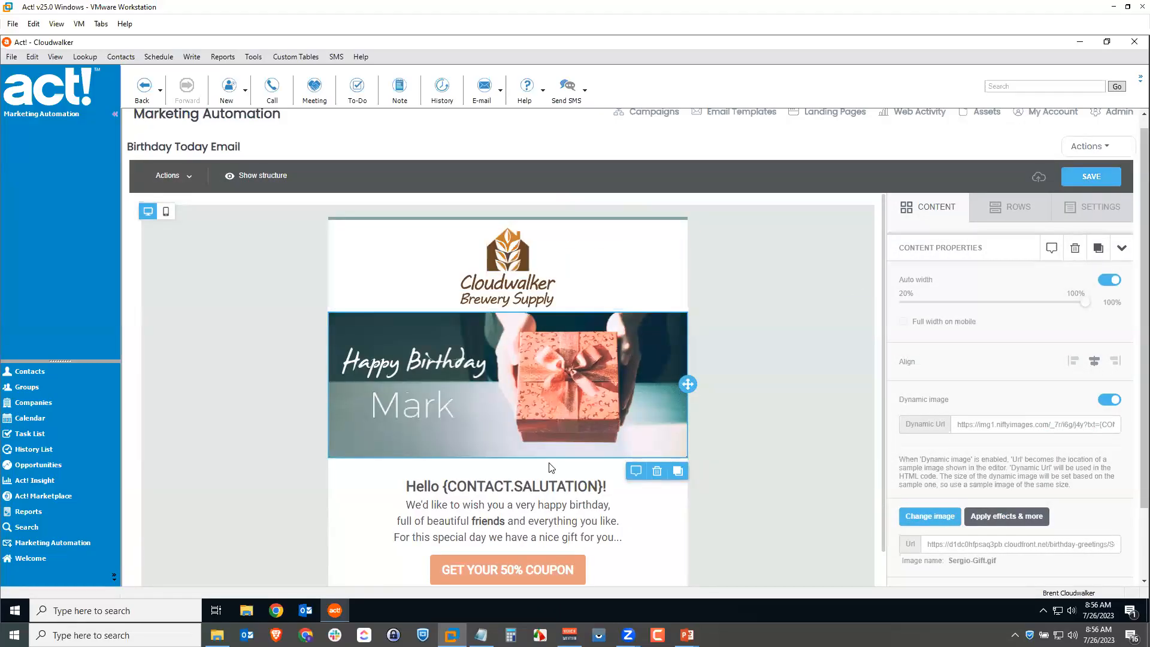
- Delete the "GET YOUR 50% COUPON" button and the empty row that contained it
scroll(545, 479, down, 1)
scroll(543, 485, down, 1)
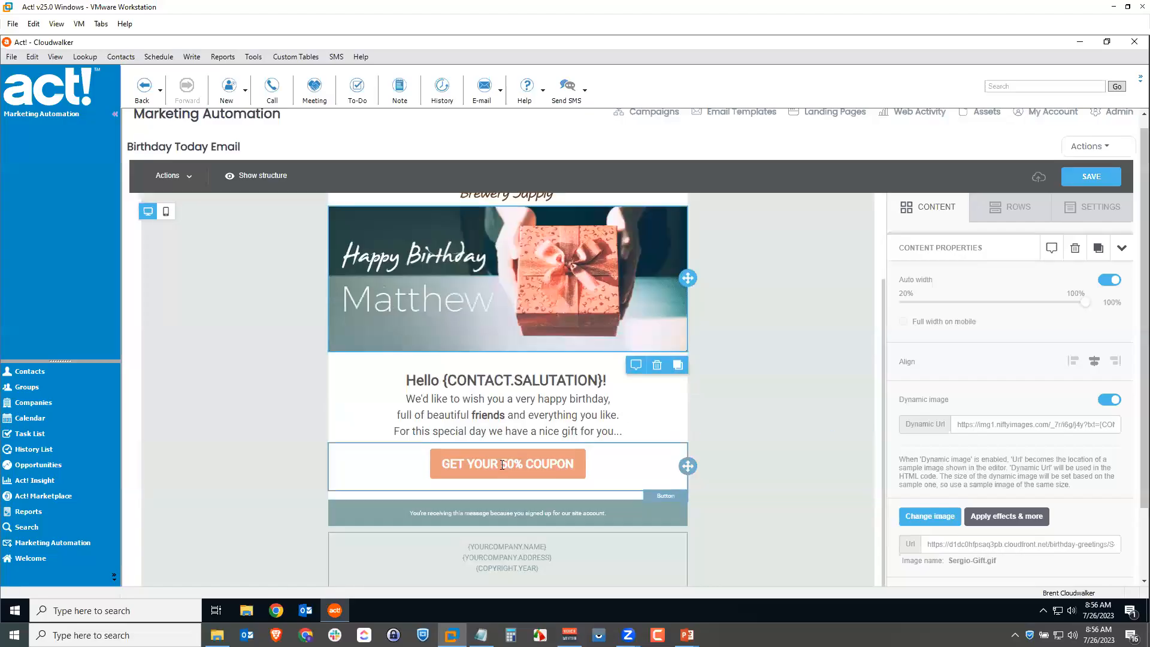
click(504, 465)
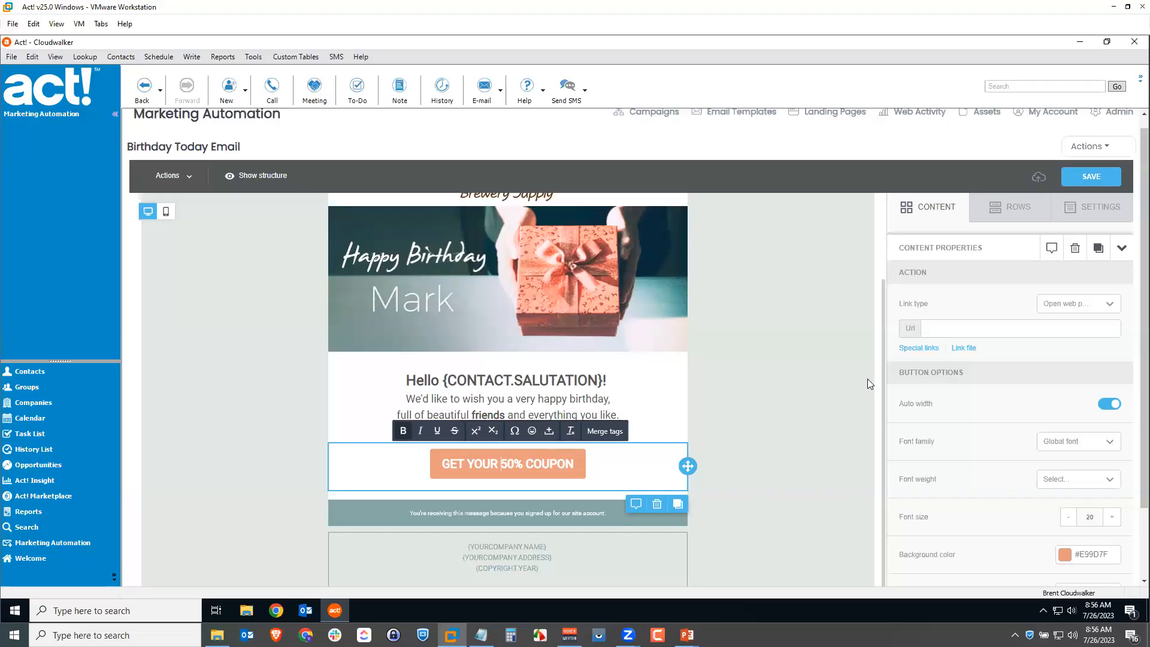
click(951, 329)
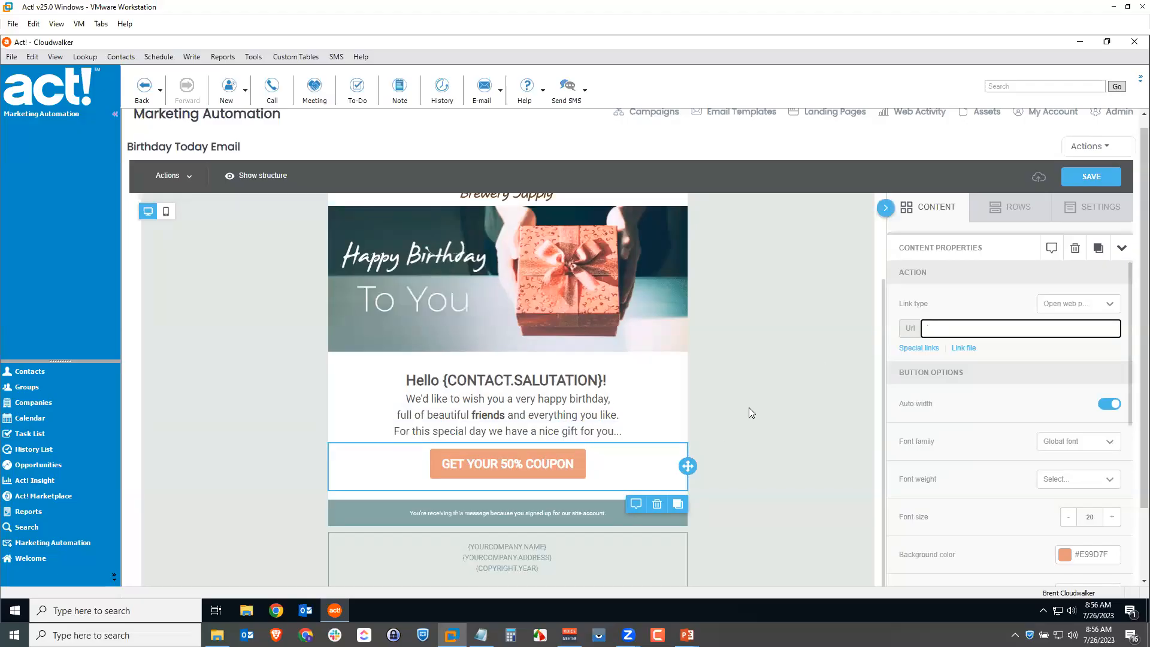
click(657, 505)
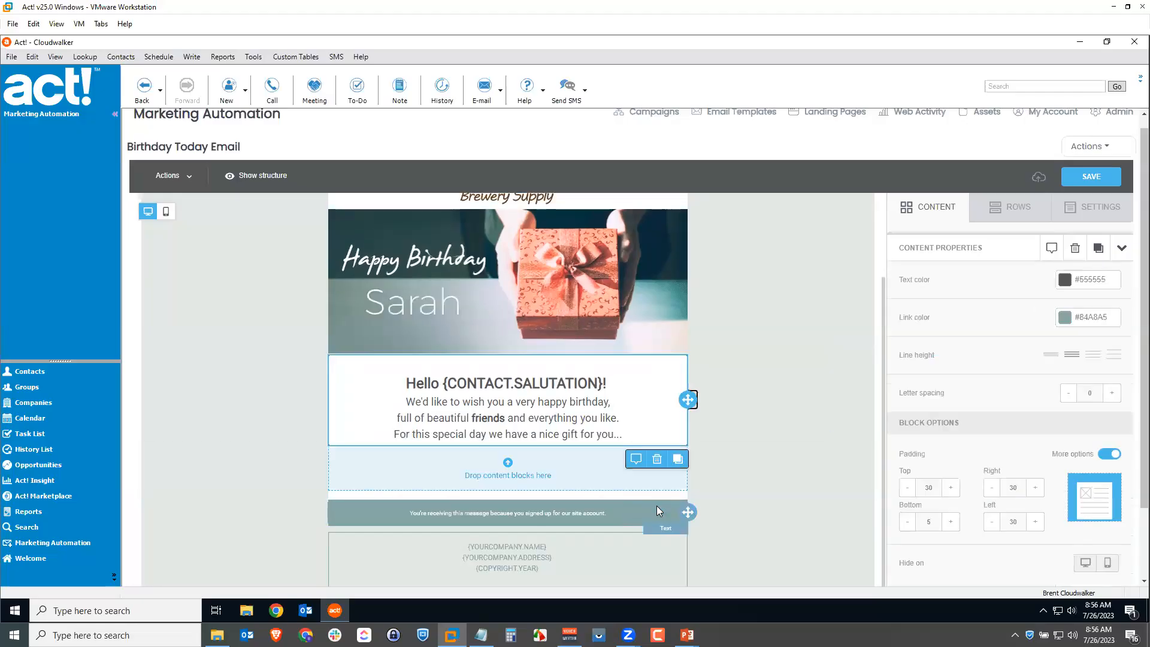
click(268, 458)
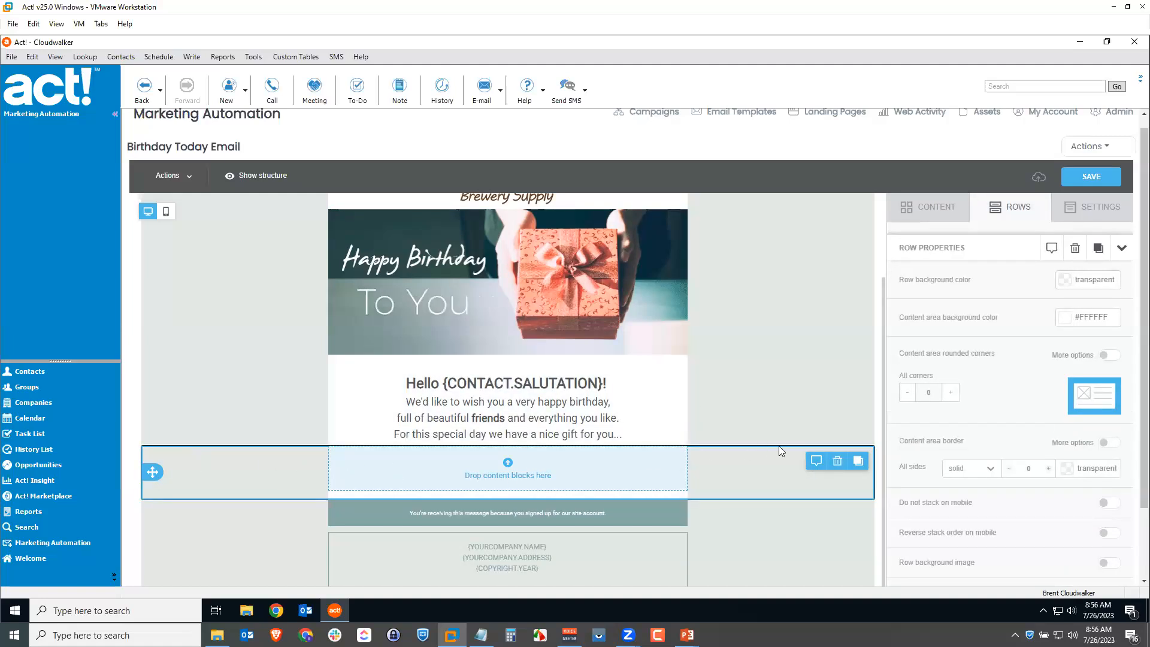
click(832, 471)
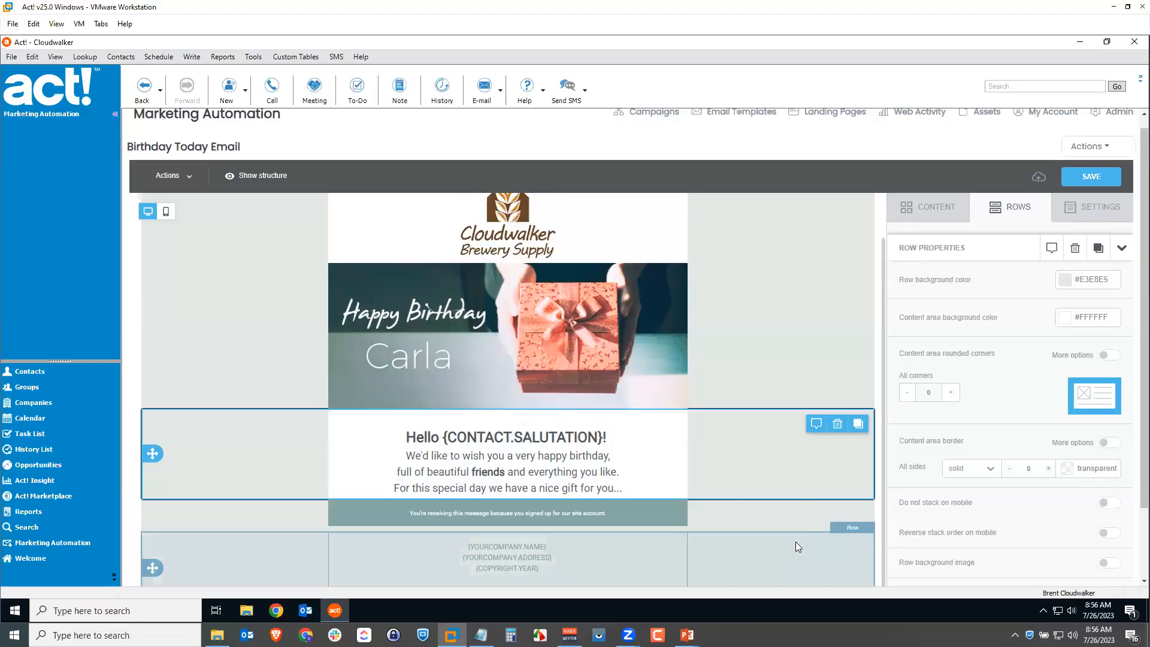
- Save the Birthday Today Email template and return to the email templates list
click(796, 541)
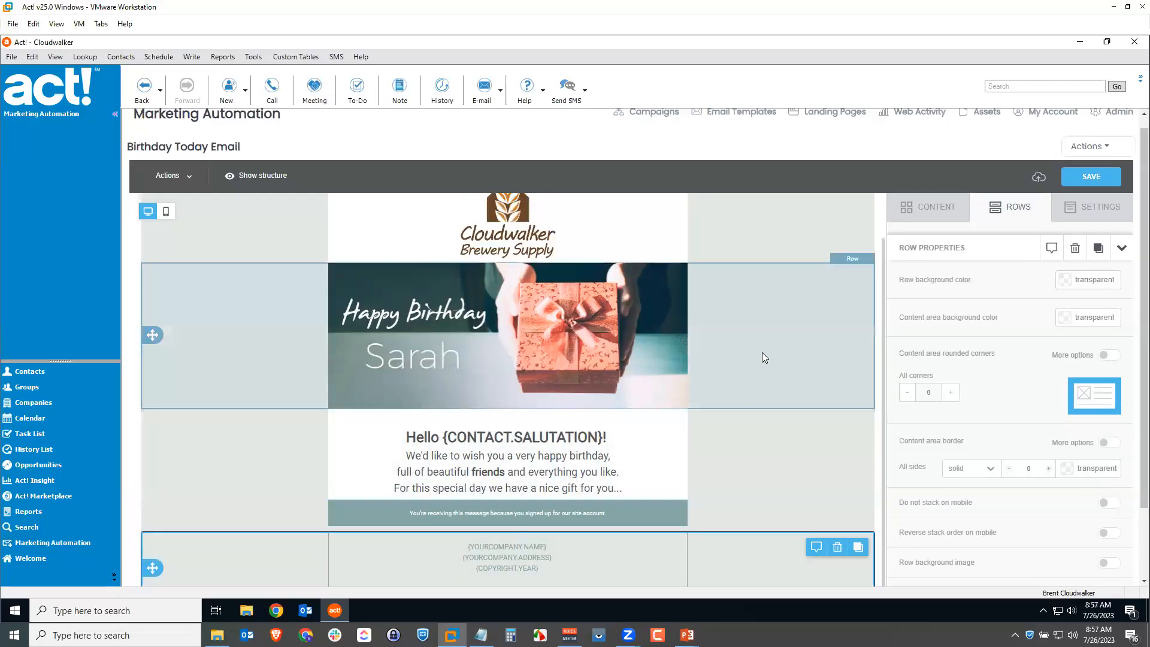
click(1091, 176)
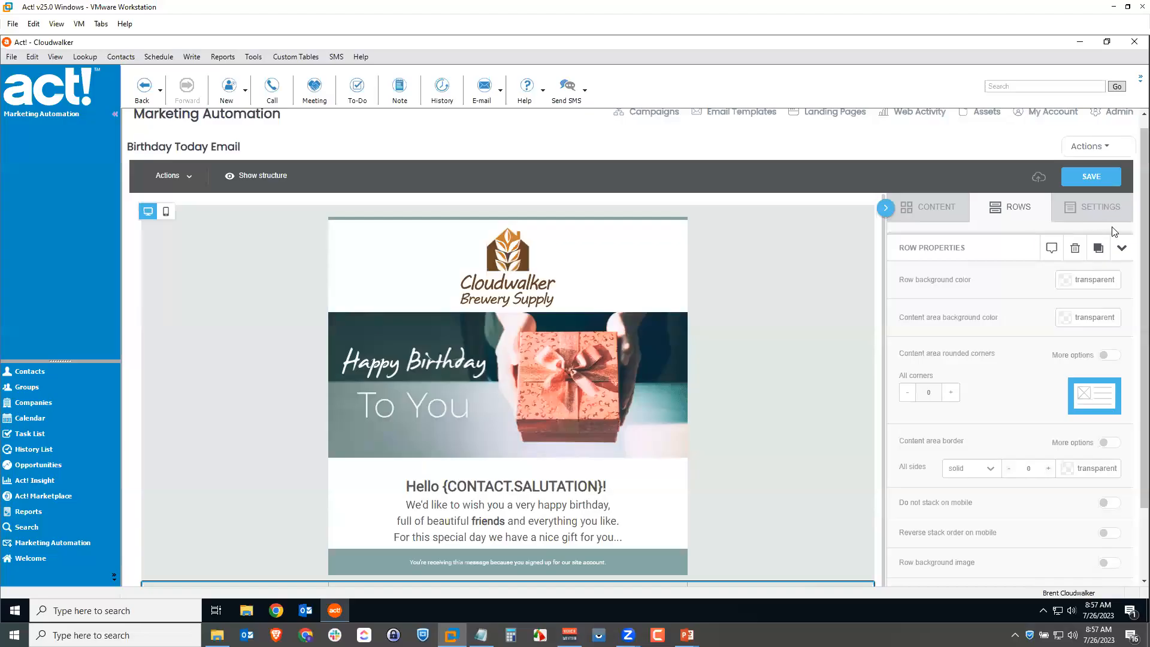
click(1095, 148)
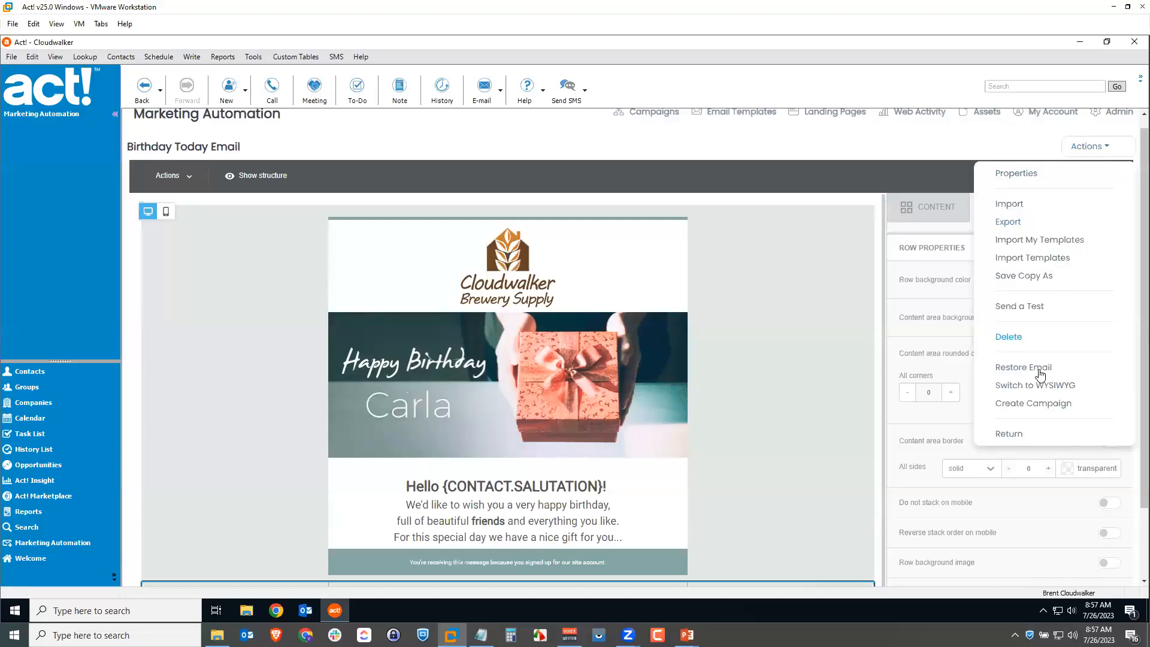
click(1018, 433)
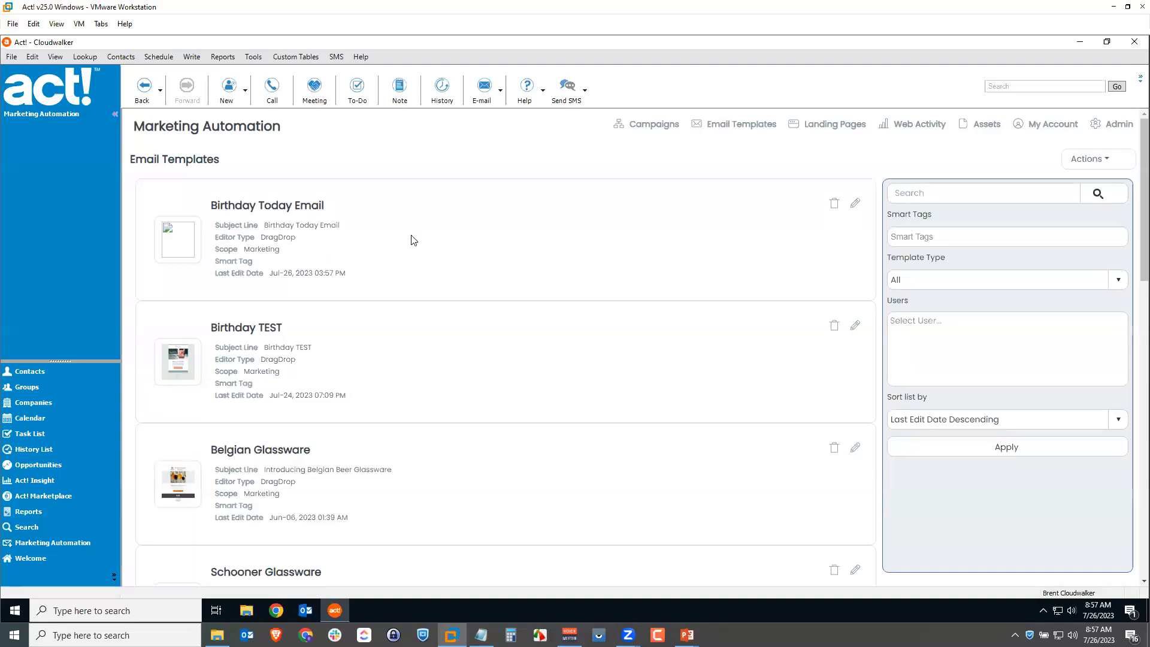
- Start a new campaign from the Blank Campaign template and name it Birthday Today Email
click(658, 132)
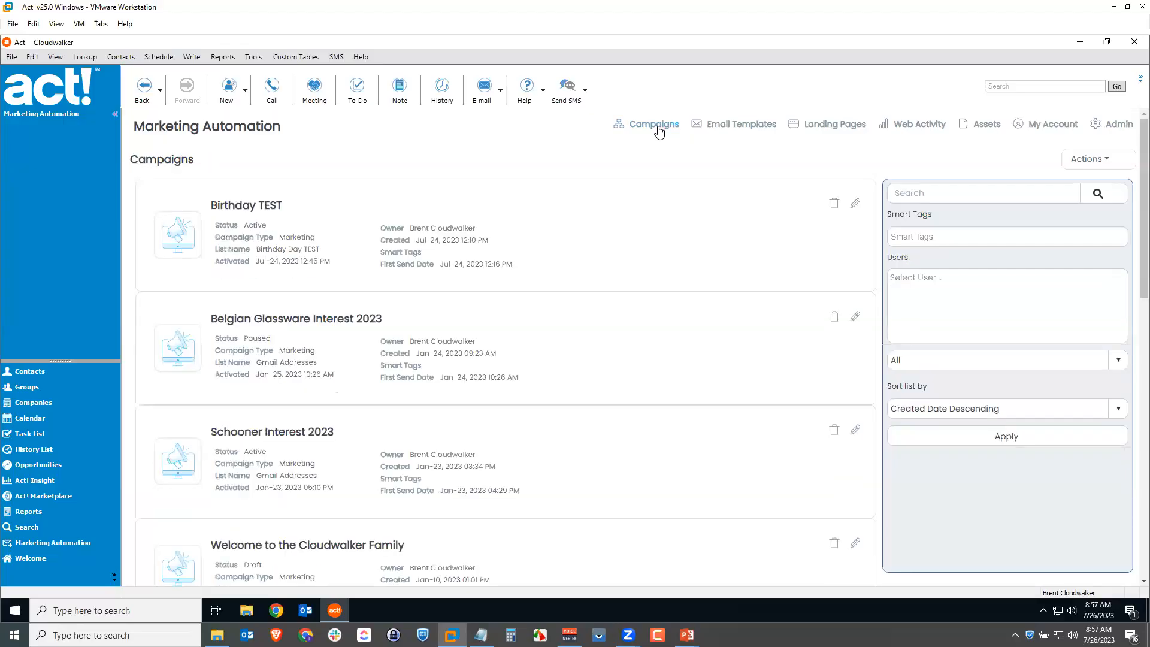
click(1098, 161)
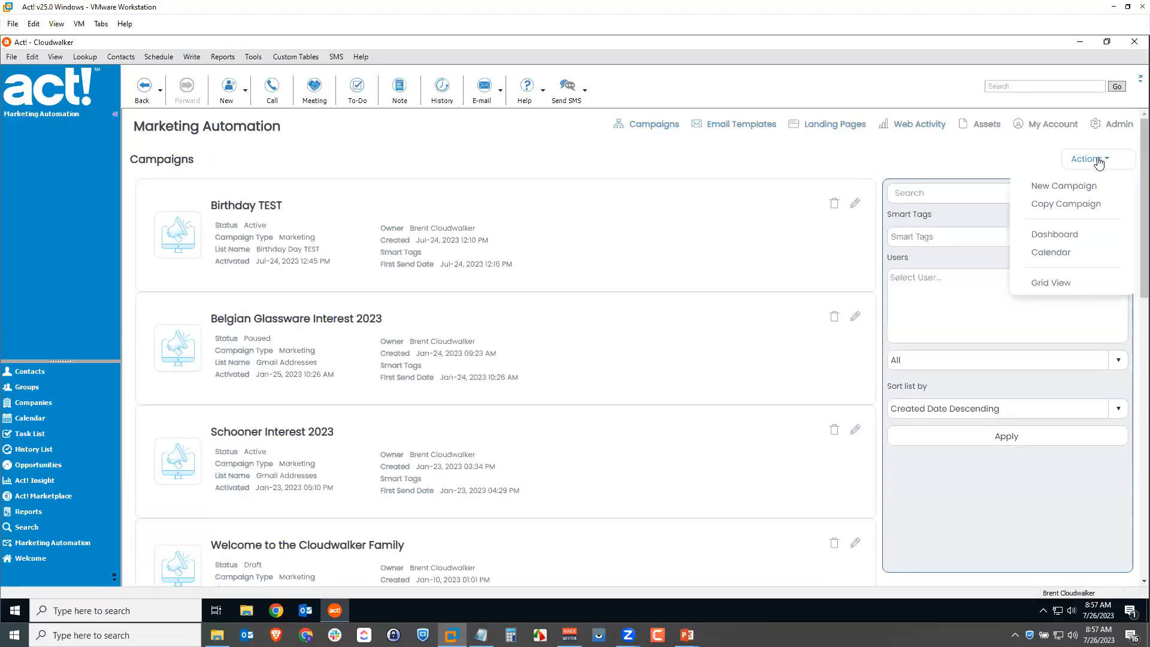
click(1067, 187)
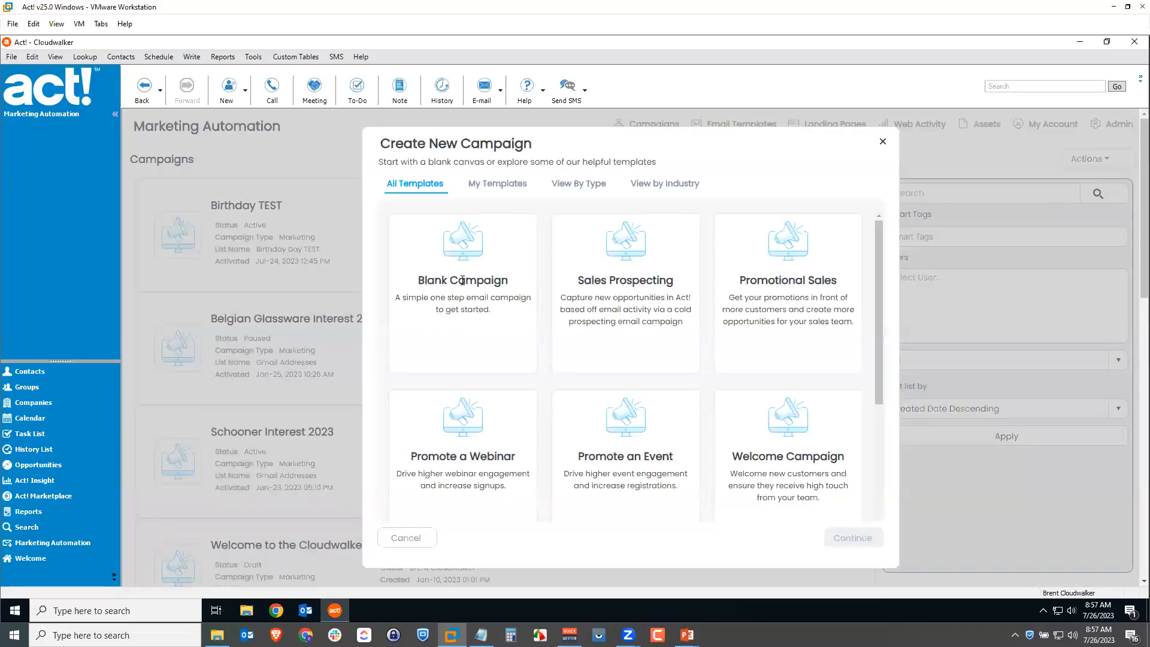
click(462, 280)
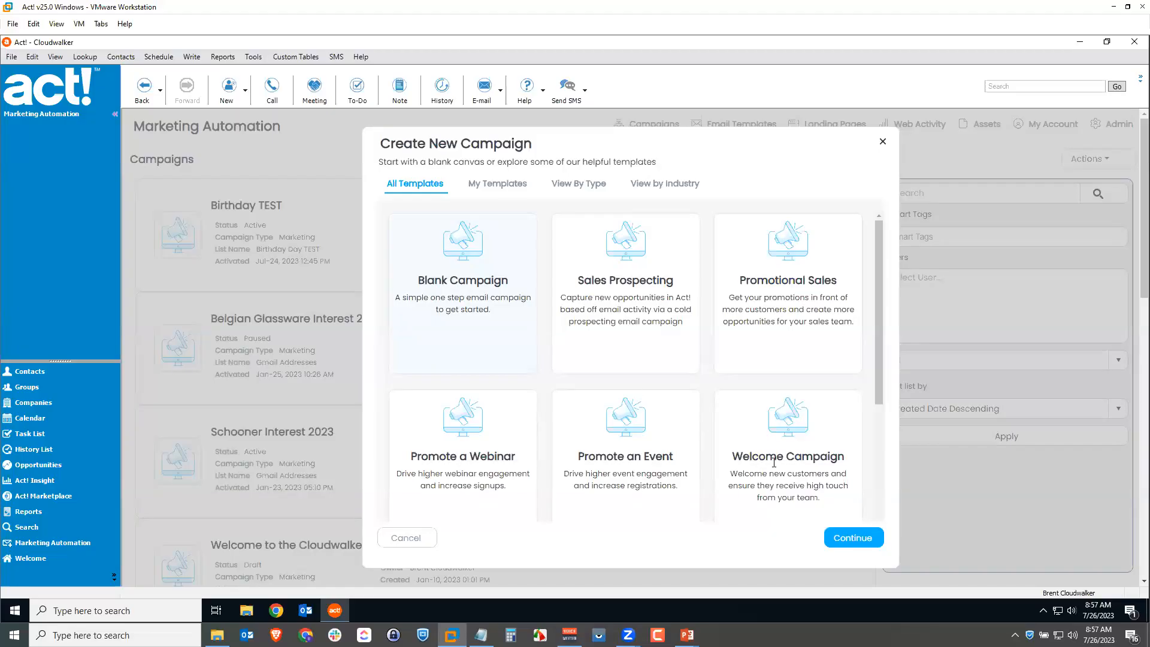
click(856, 537)
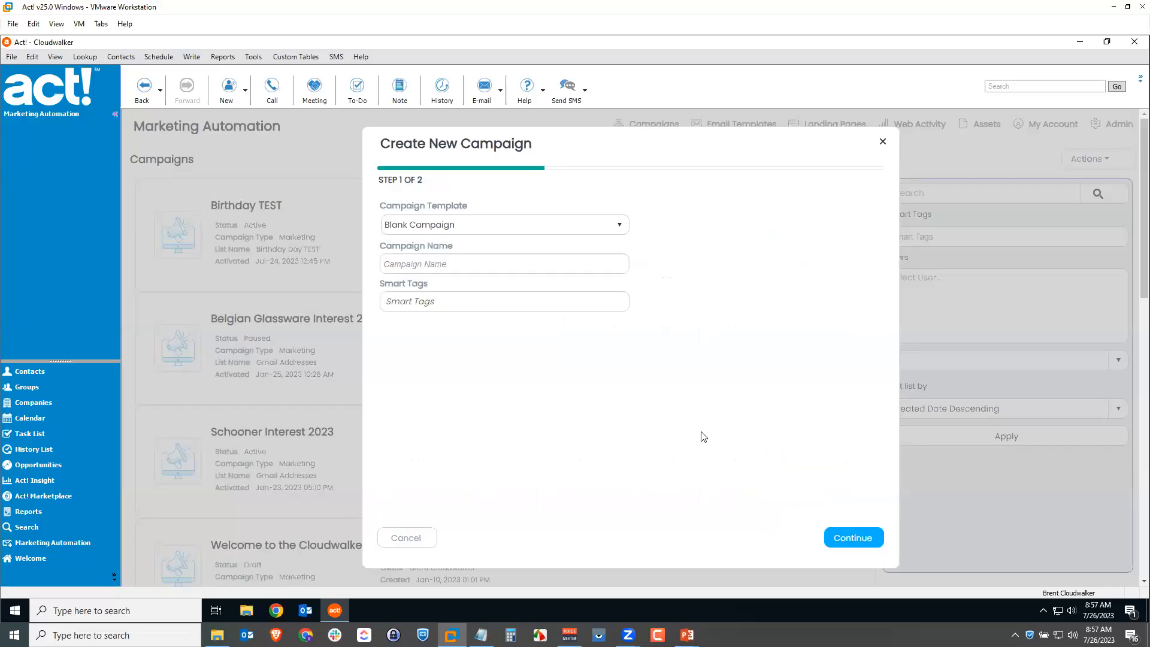
click(439, 256)
text(Birthday Today Email)
click(846, 538)
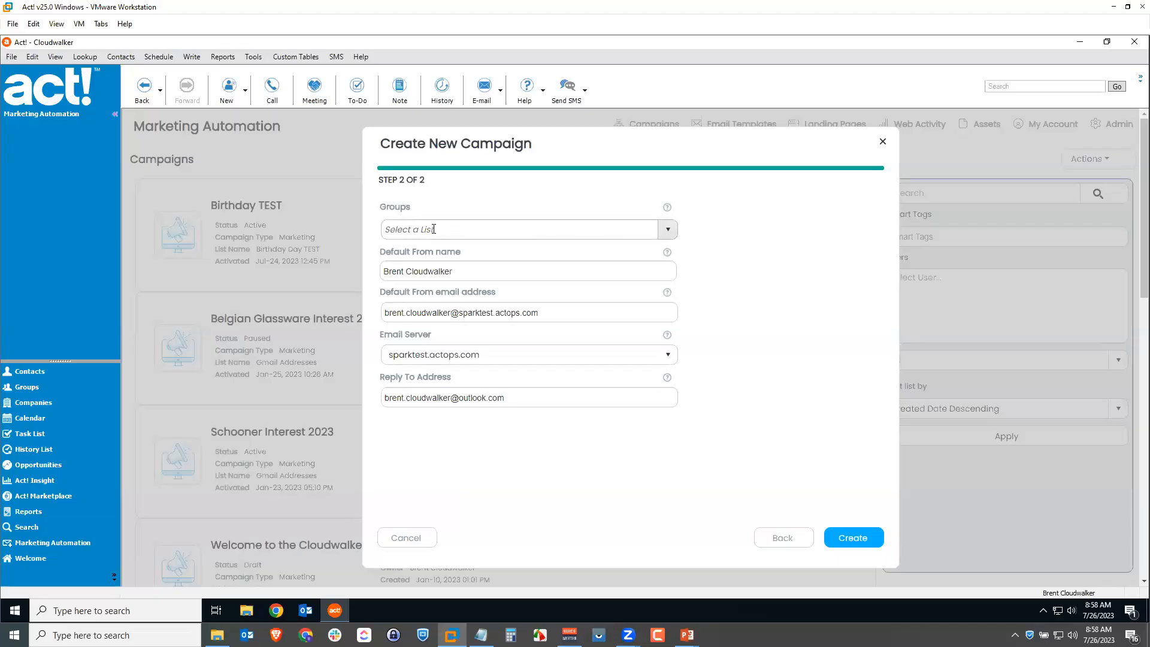
- Assign the Birthday Today group to the campaign and create it with the default sender settings
click(663, 230)
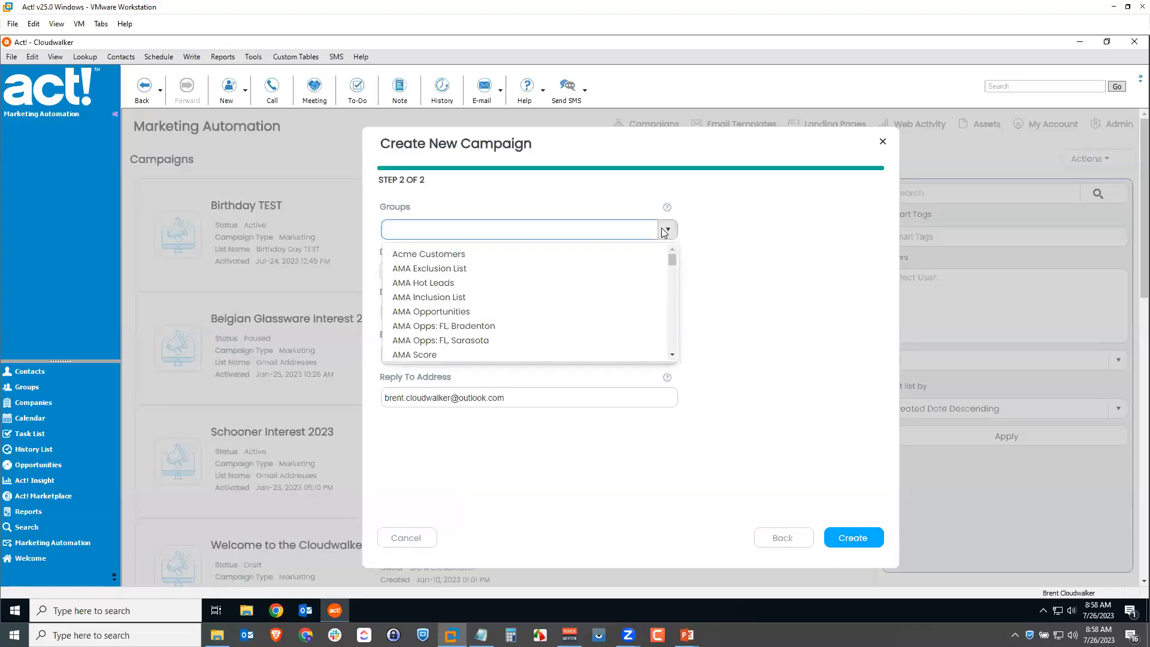
scroll(581, 268, down, 2)
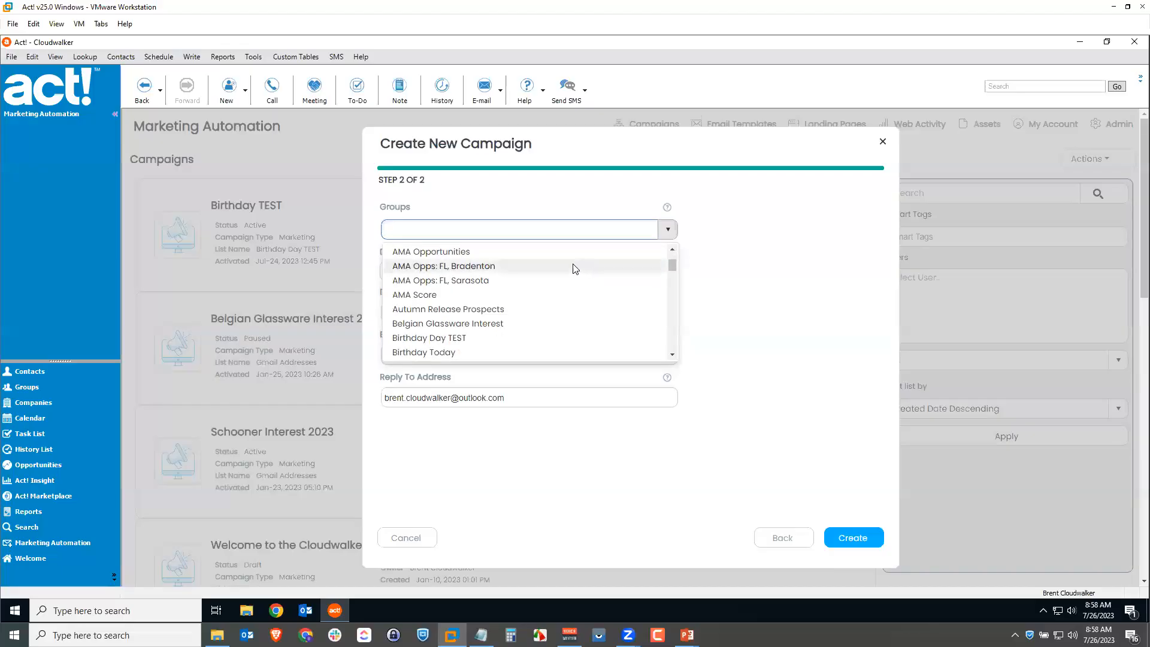
click(443, 353)
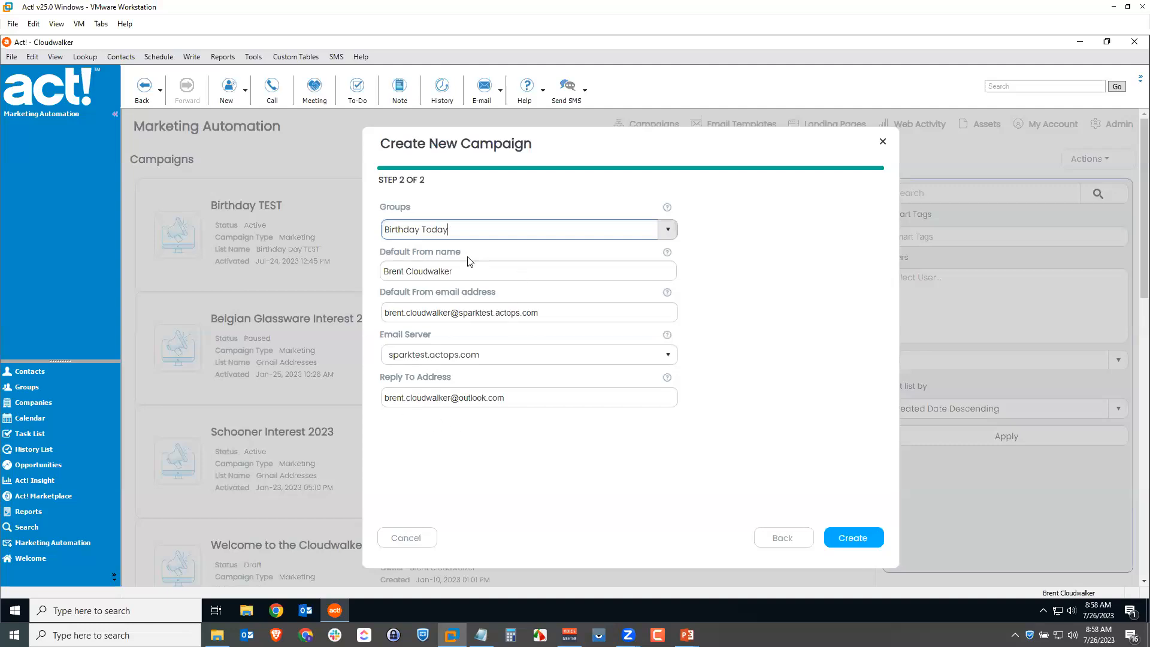
click(856, 538)
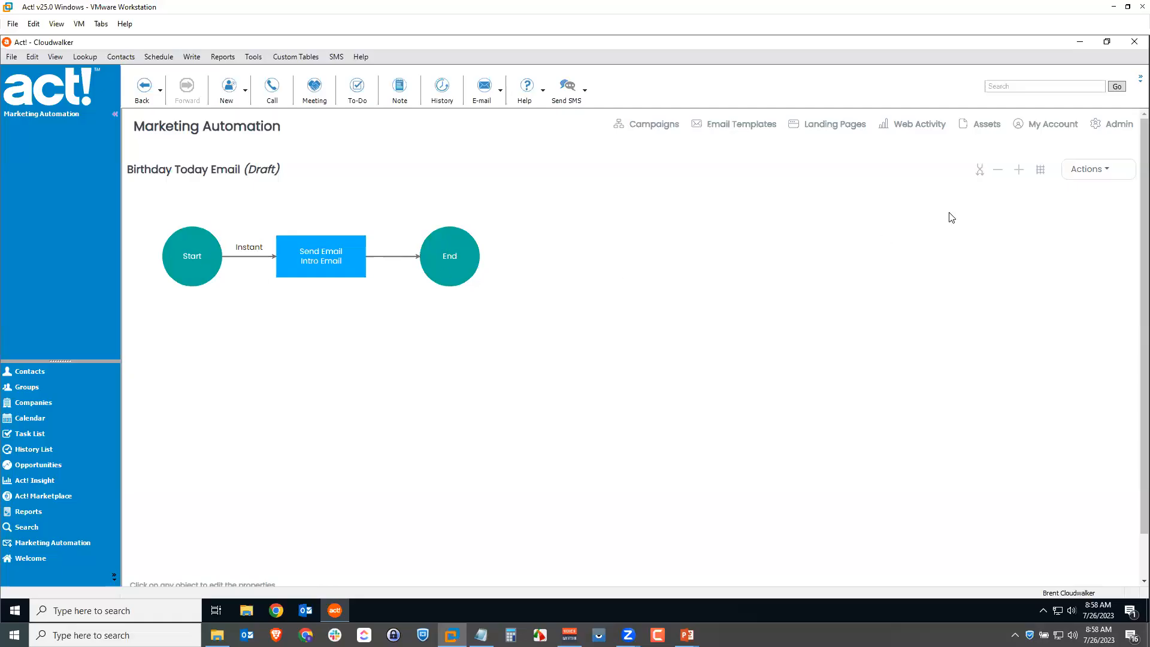
- Switch the campaign workflow to a vertical layout and back to horizontal
click(979, 174)
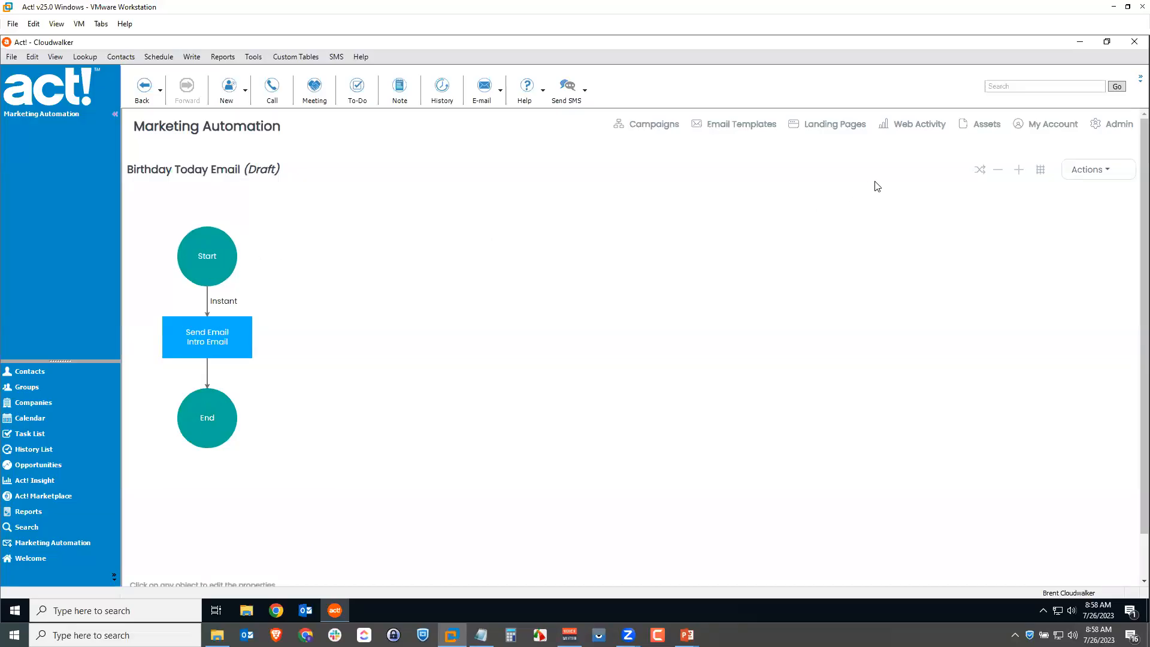
click(979, 173)
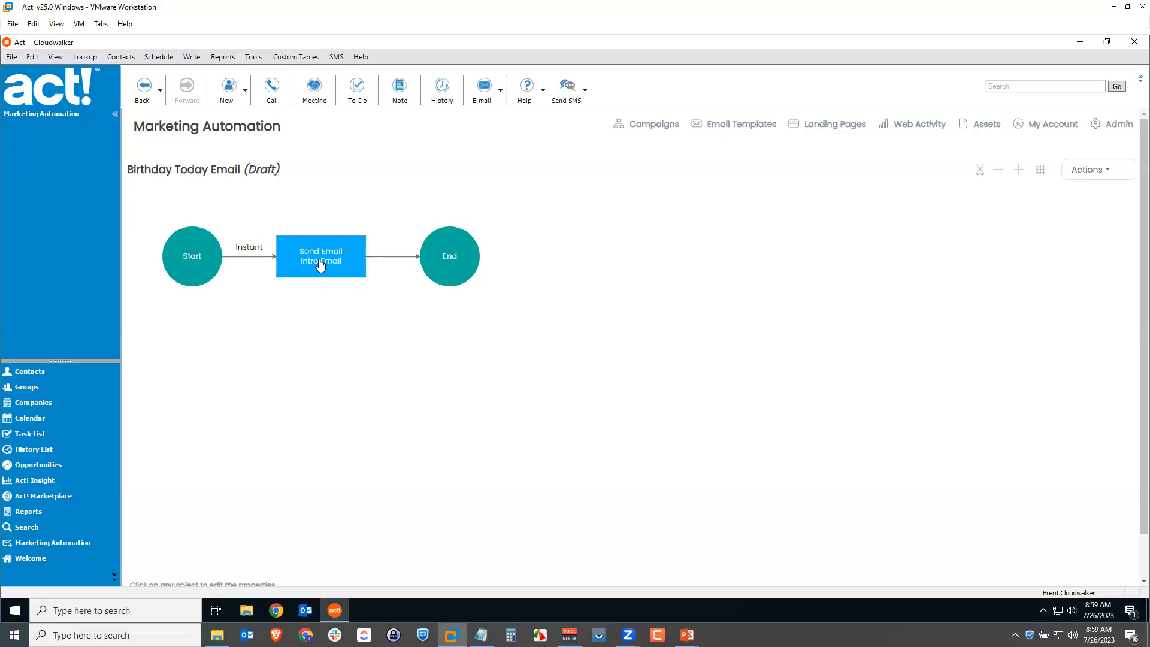
- Try the Specific Date/Time element for the interval between Start and the Intro Email step, and discard the change
click(246, 259)
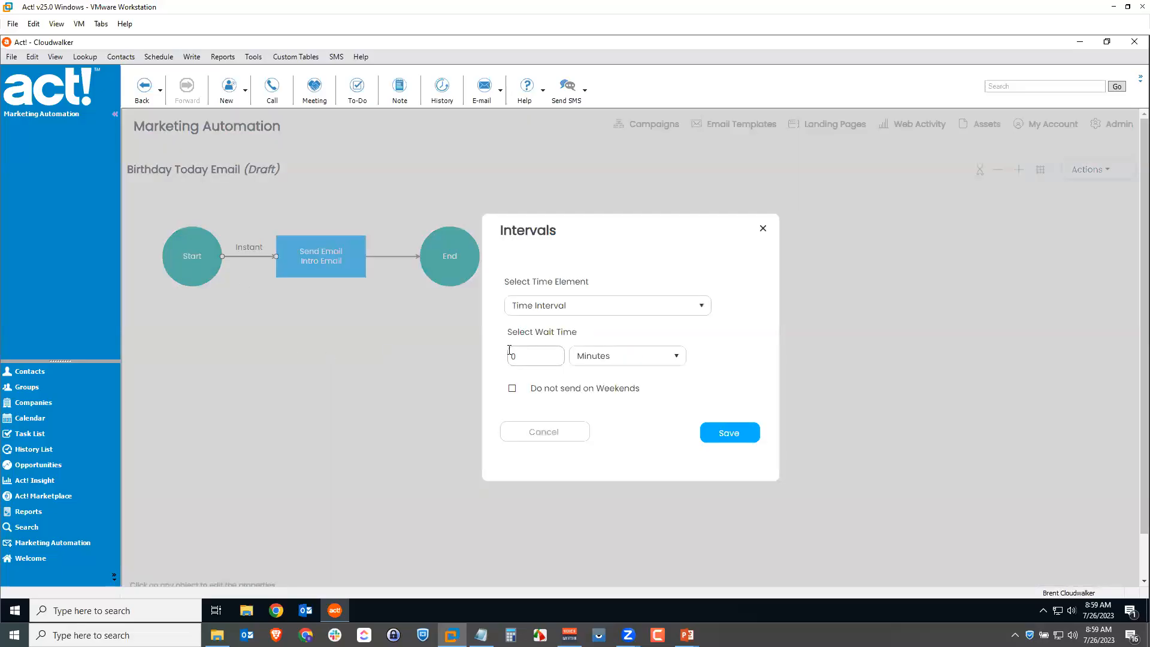
click(619, 309)
click(575, 345)
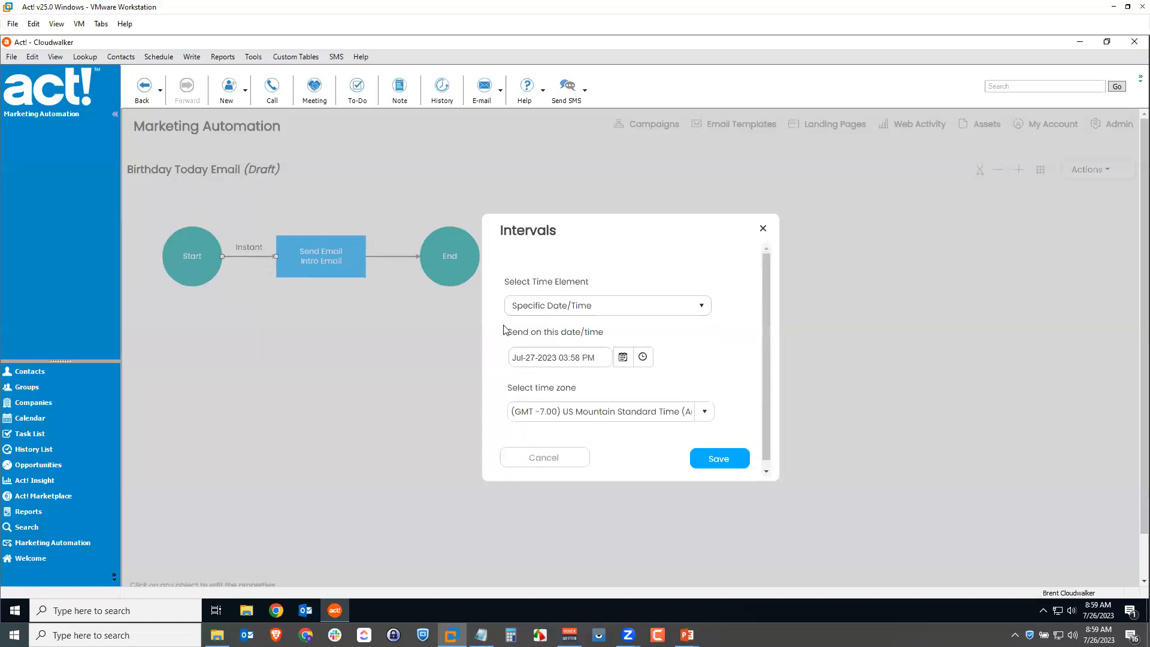
click(566, 459)
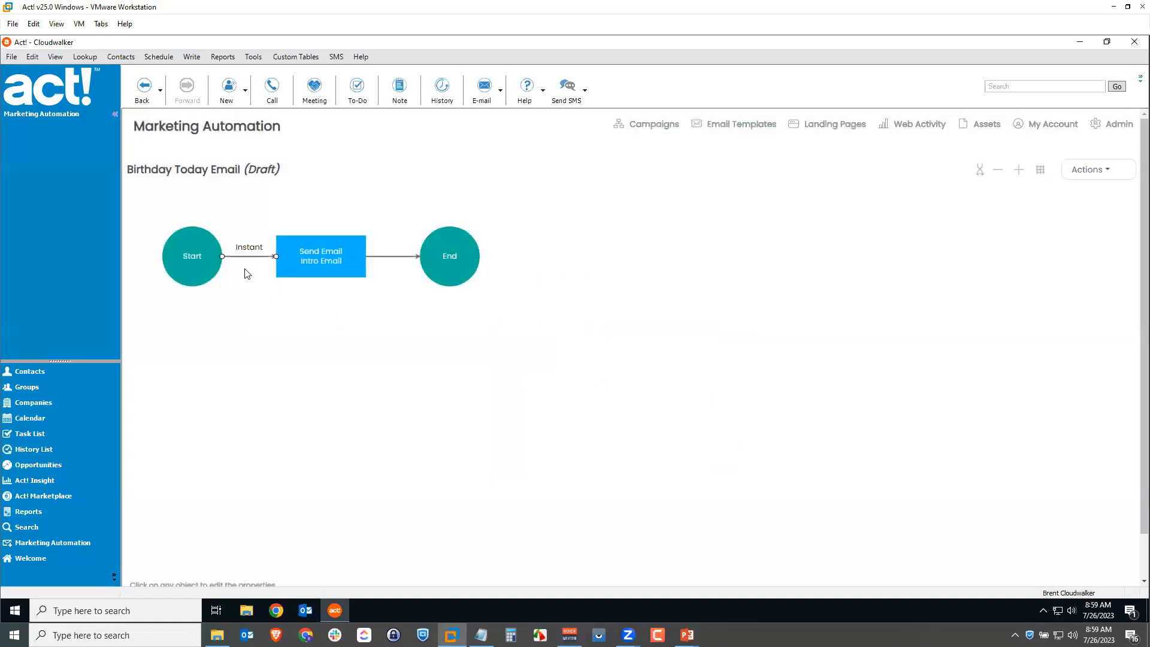
- Open the Intro Email step's content and import the Birthday Today Email template into it
click(324, 264)
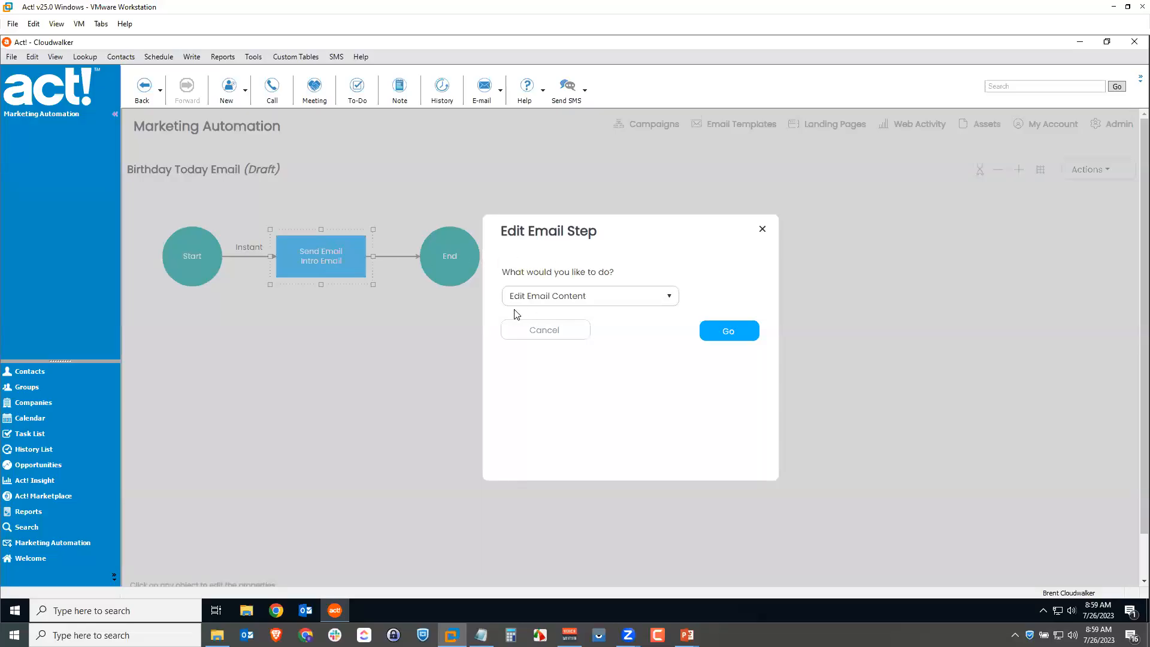
click(723, 331)
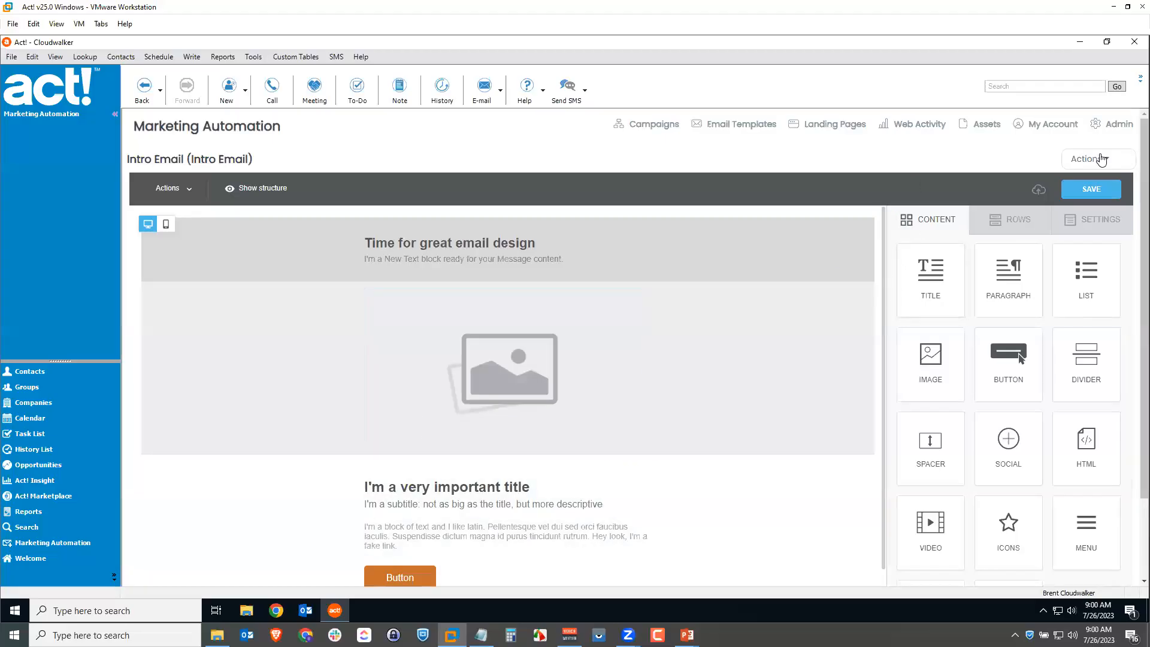
click(1102, 159)
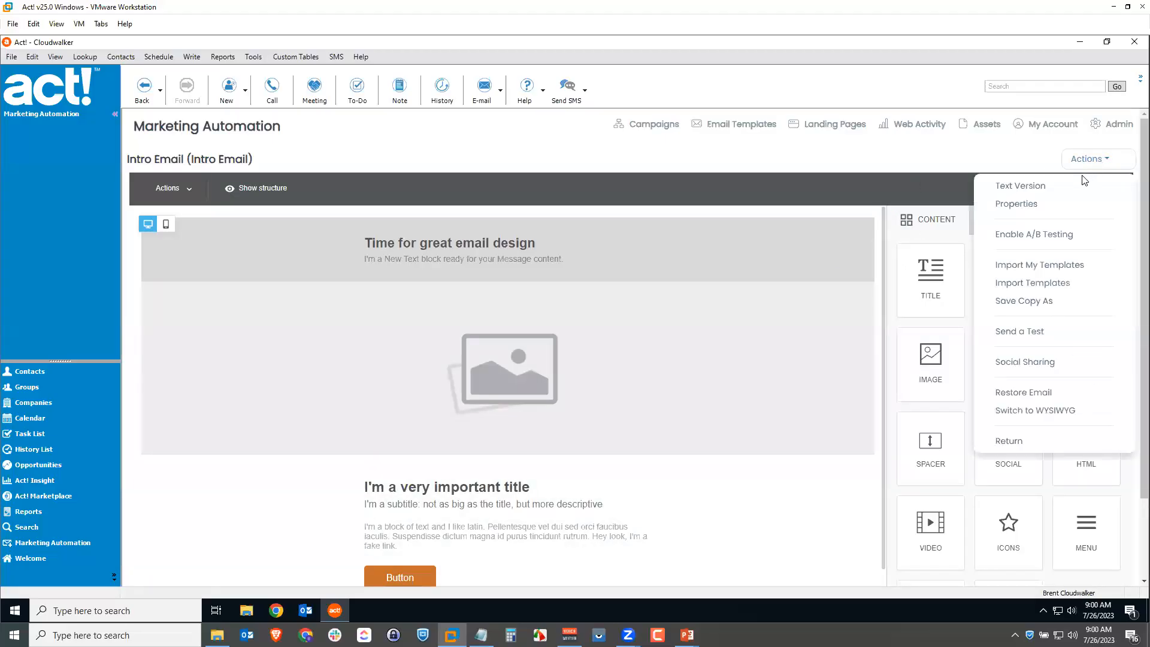
click(1053, 269)
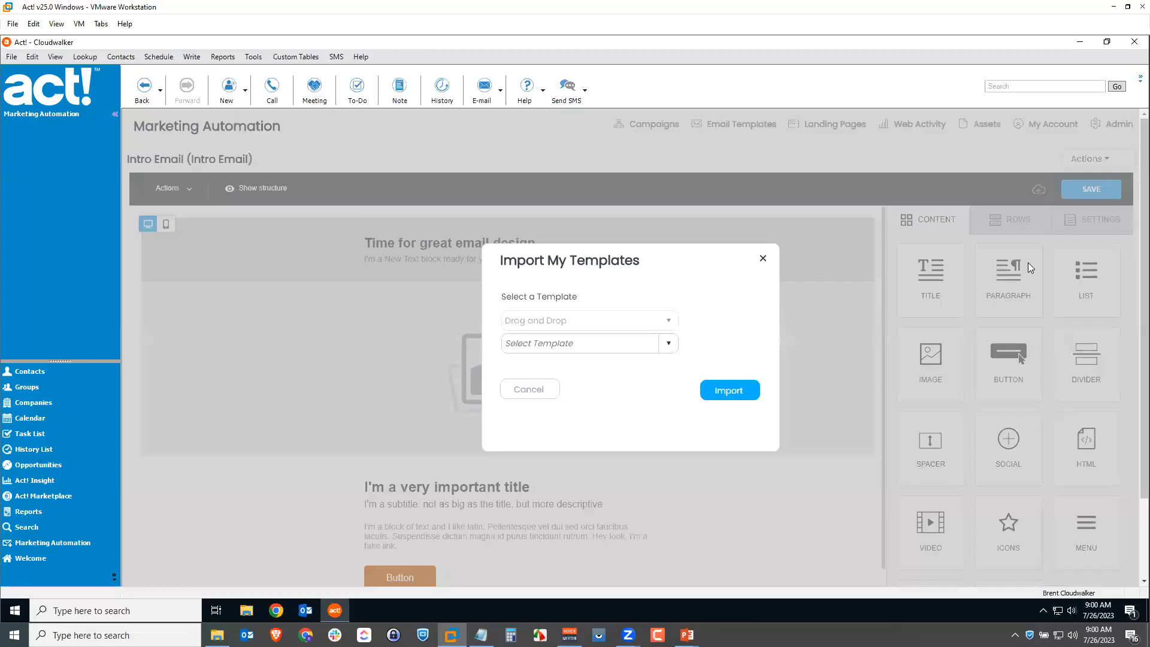
click(668, 346)
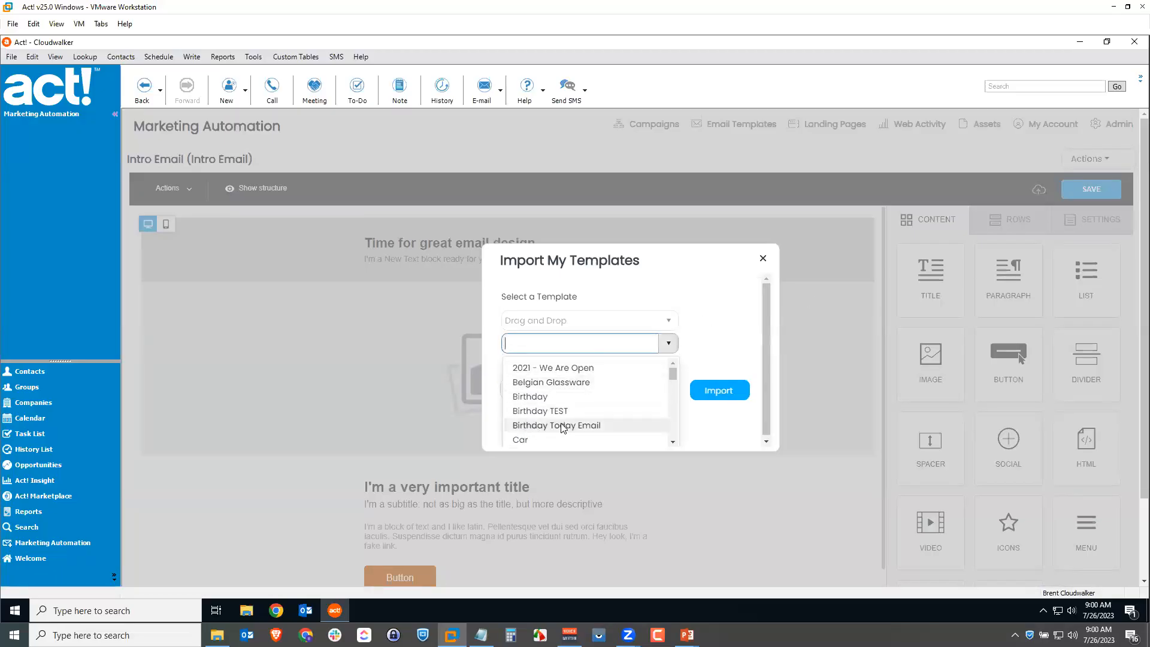
click(579, 426)
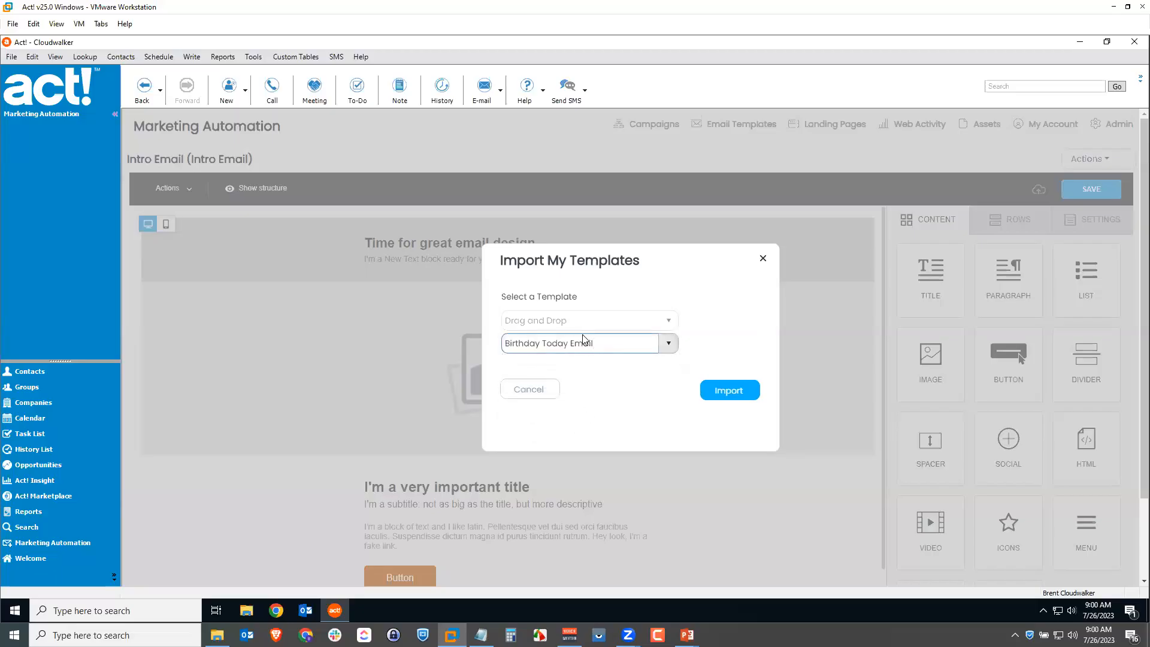
click(736, 395)
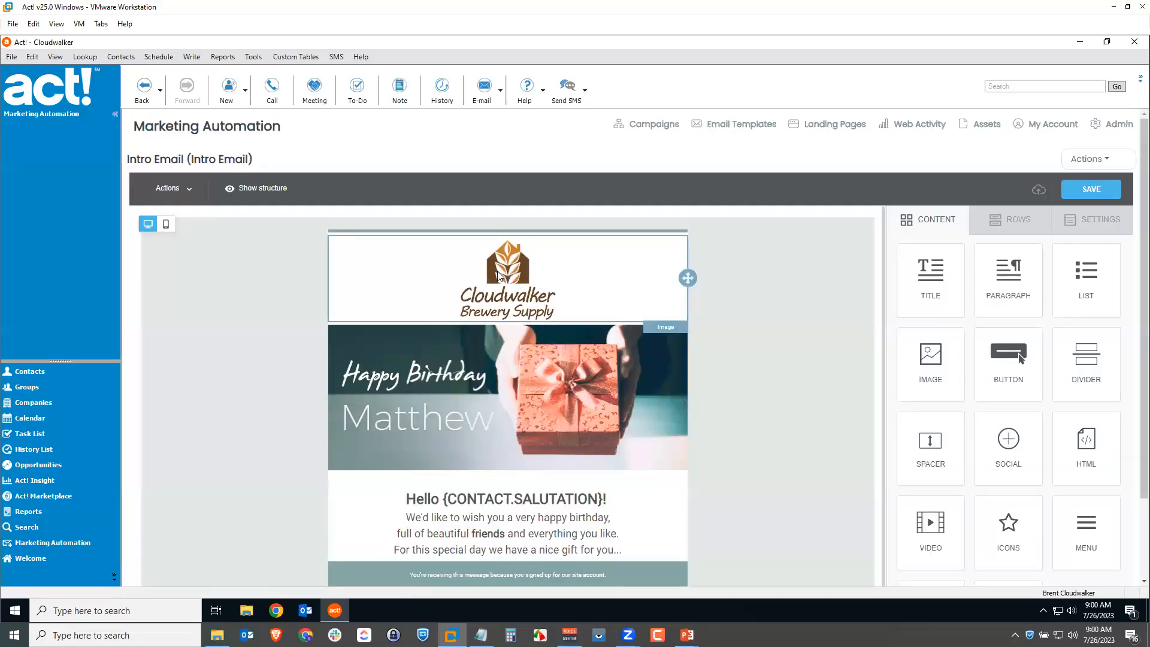
- Check the end of the imported birthday image's dynamic URL for its merge tag
click(505, 401)
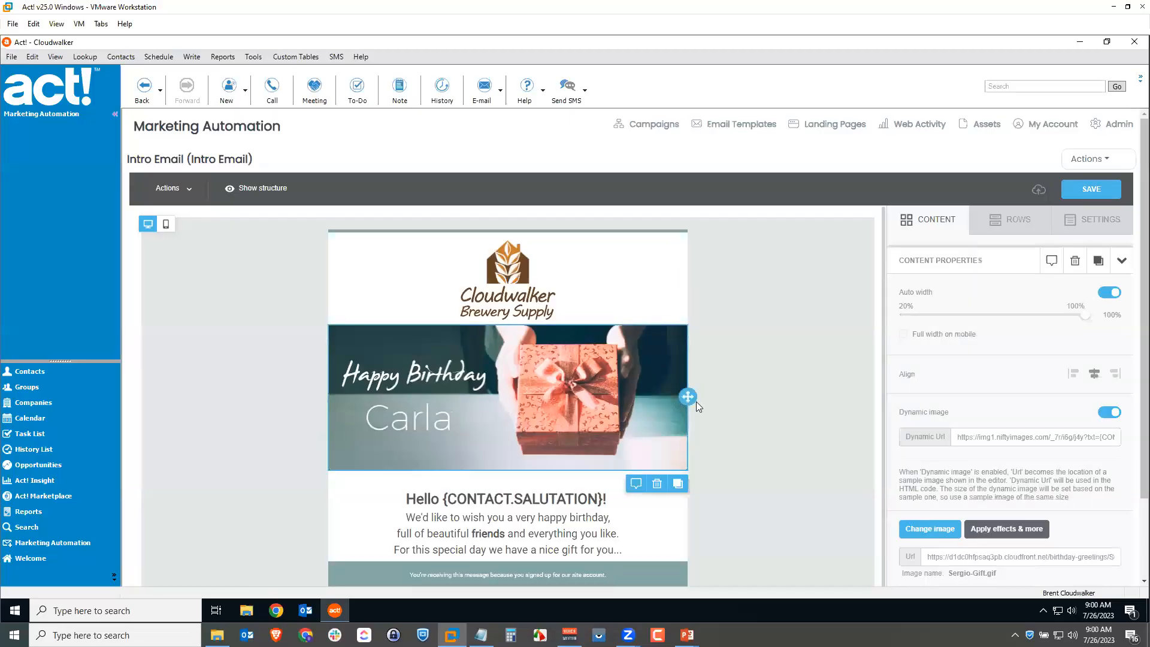
click(1061, 434)
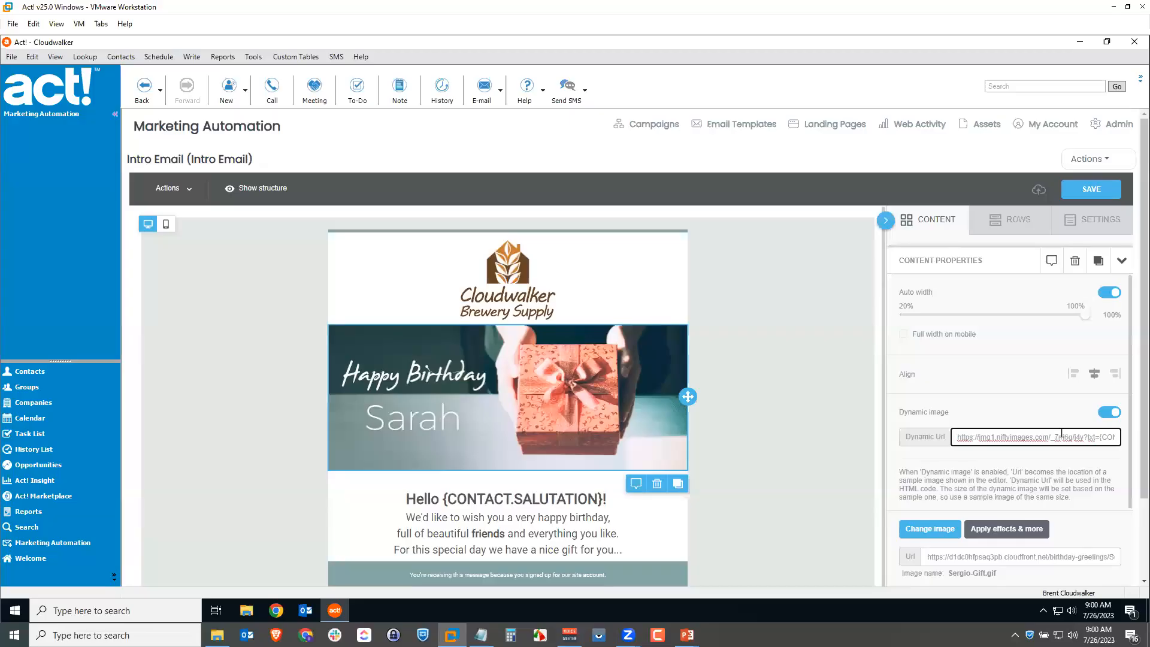
key(Right)
key(Right)
key(Right)
key(Right)
key(Right)
key(Right)
key(Right)
key(Right)
key(Right)
key(Right)
key(Right)
key(Right)
key(Right)
key(Right)
key(Right)
key(Right)
key(Right)
key(Right)
key(Right)
key(Right)
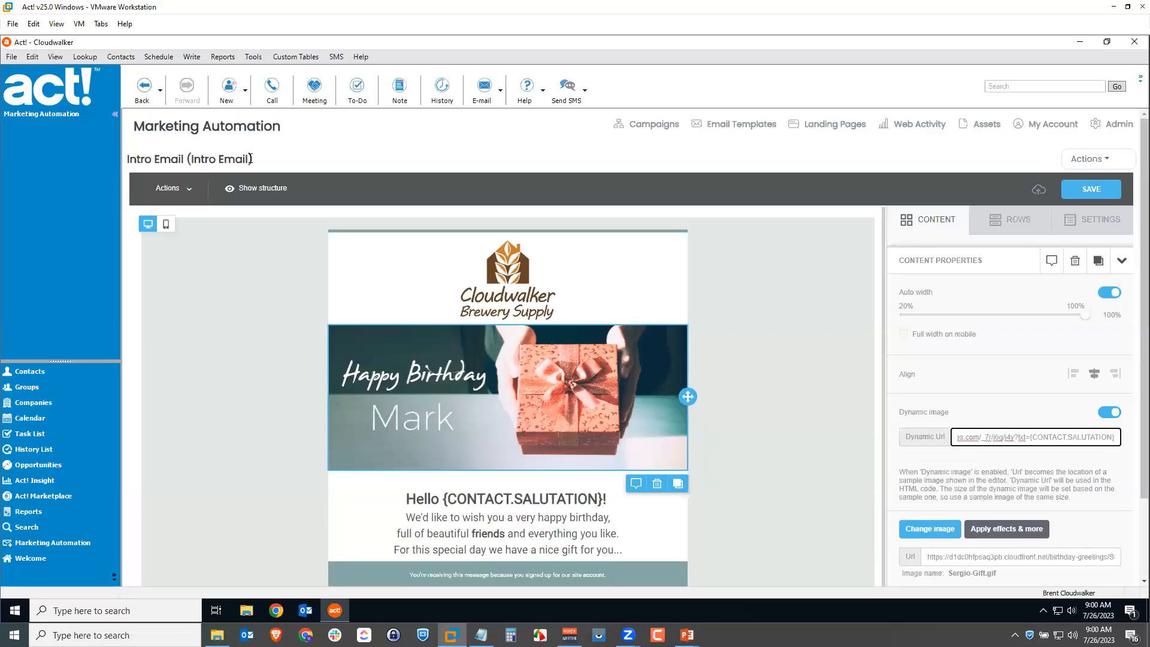
- Open the Intro Email's properties and replace its subject with "Happy Birthday,"
drag(251, 159, 193, 159)
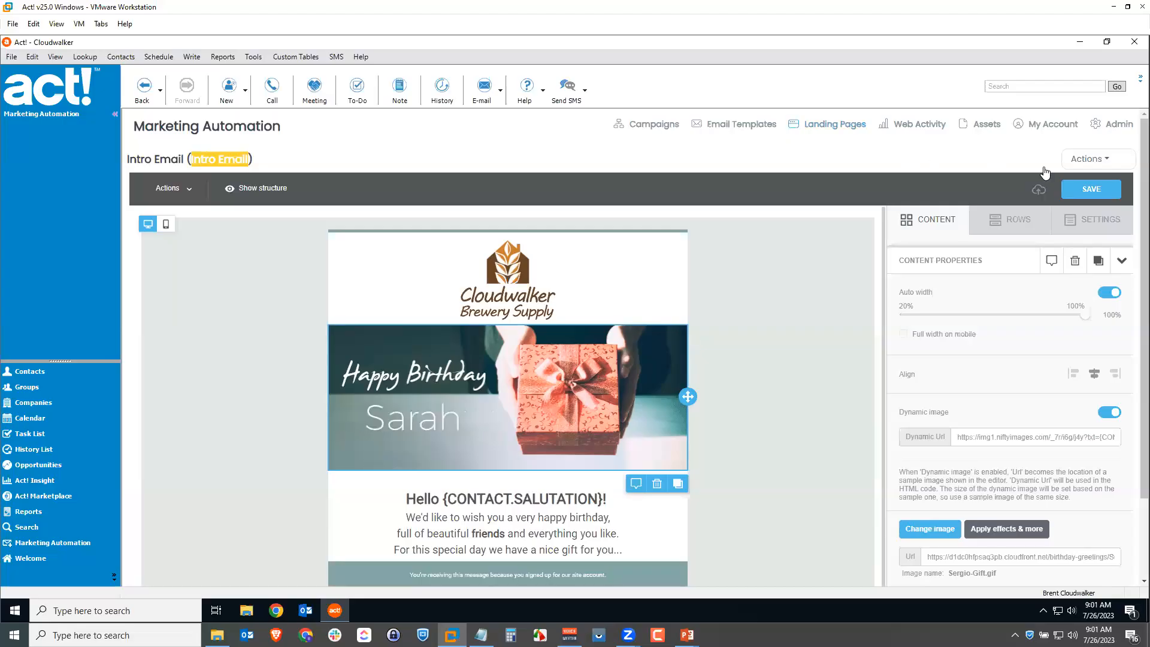
click(1089, 159)
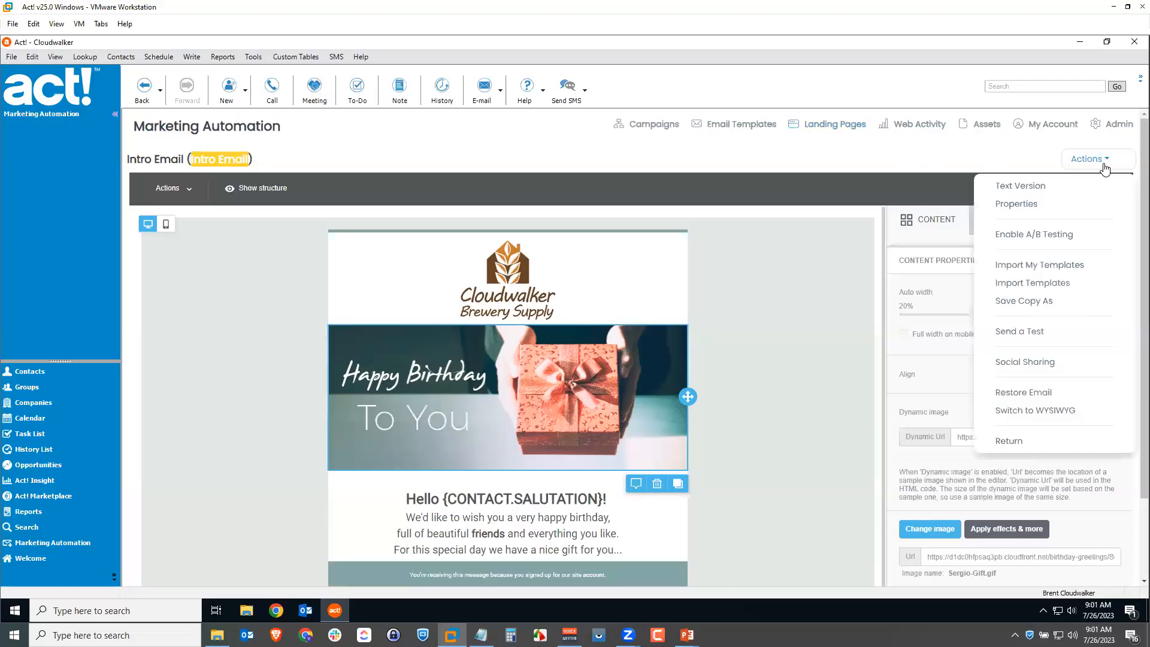
click(1030, 204)
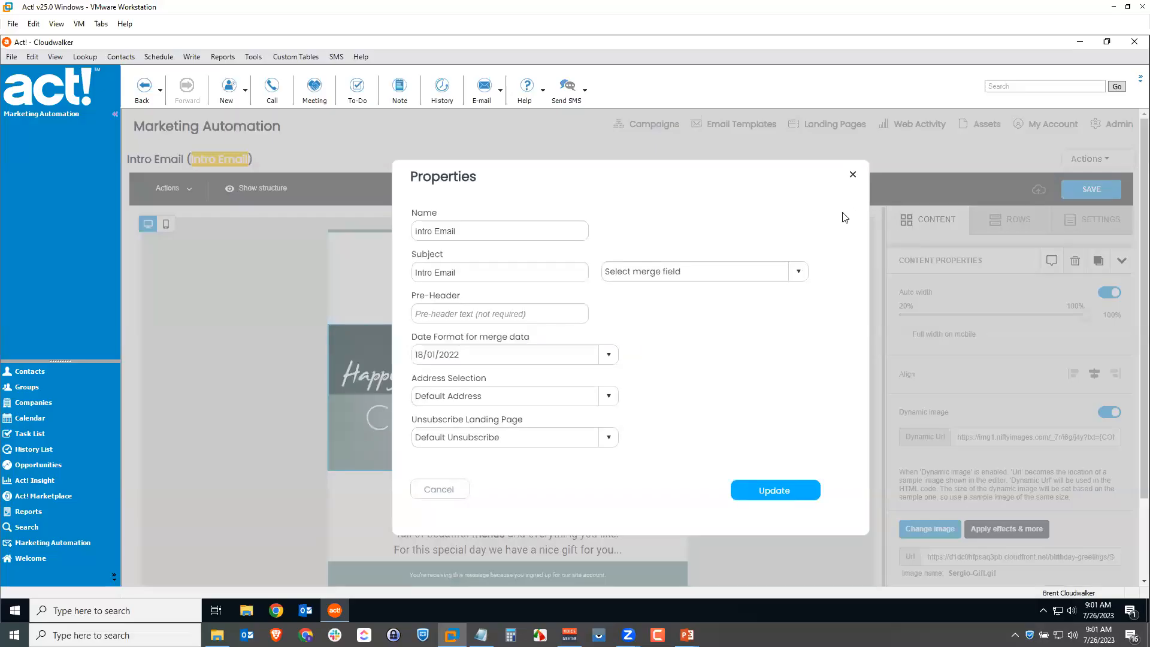
drag(494, 273, 414, 272)
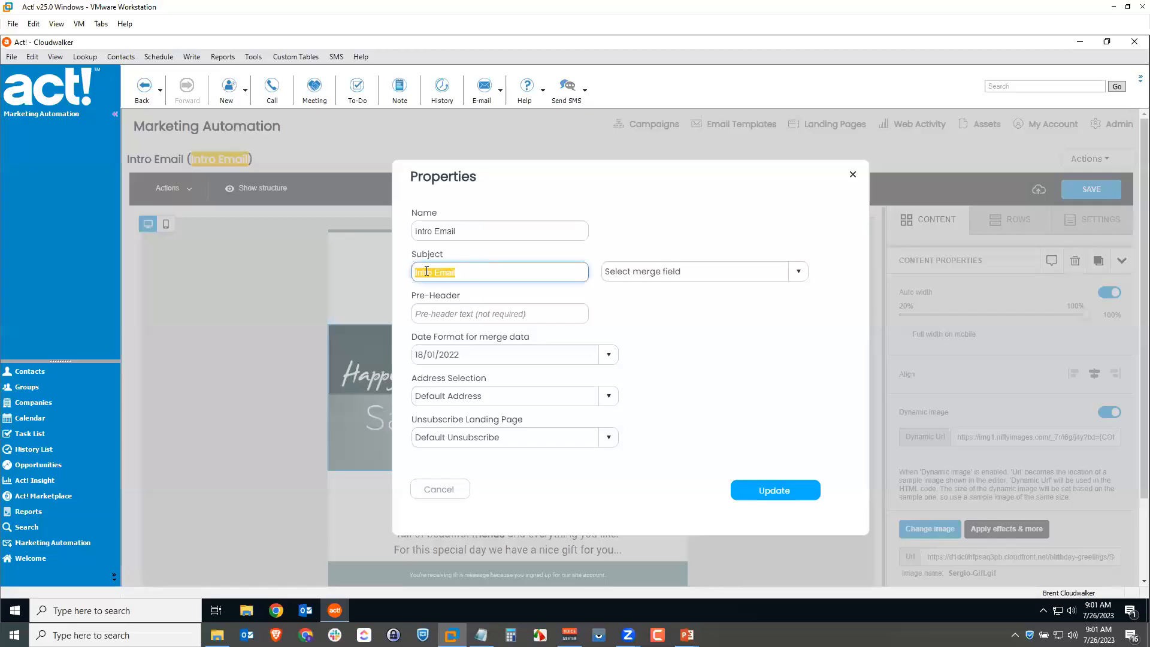
text(hap)
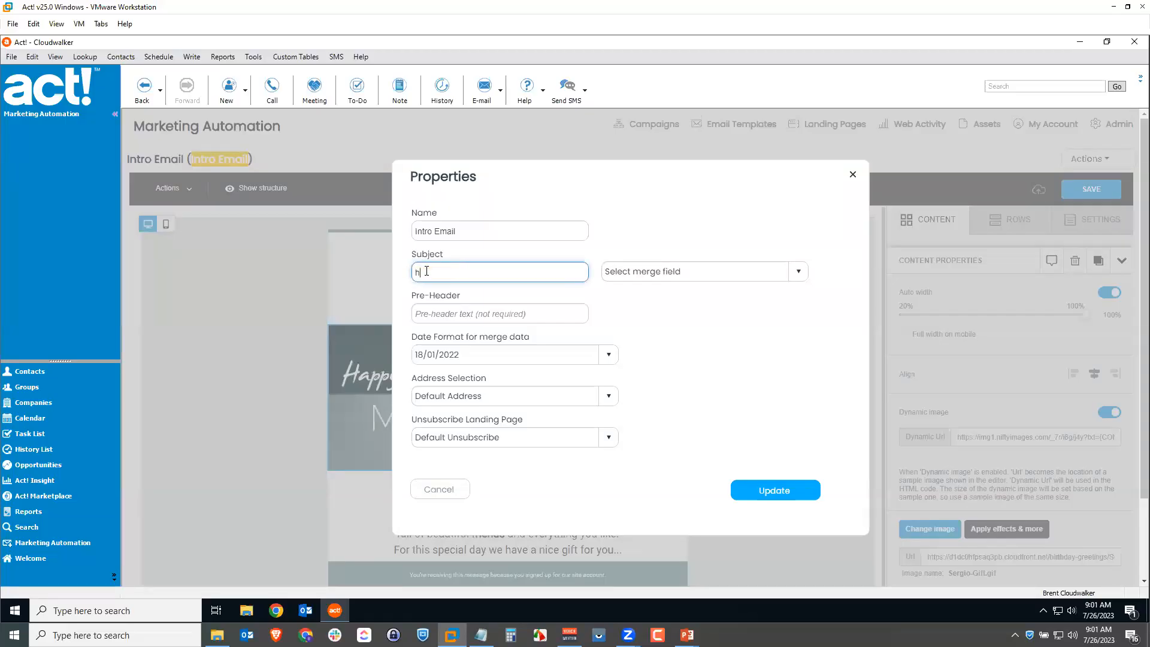
key(BackSpace)
key(BackSpace)
key(BackSpace)
text(app)
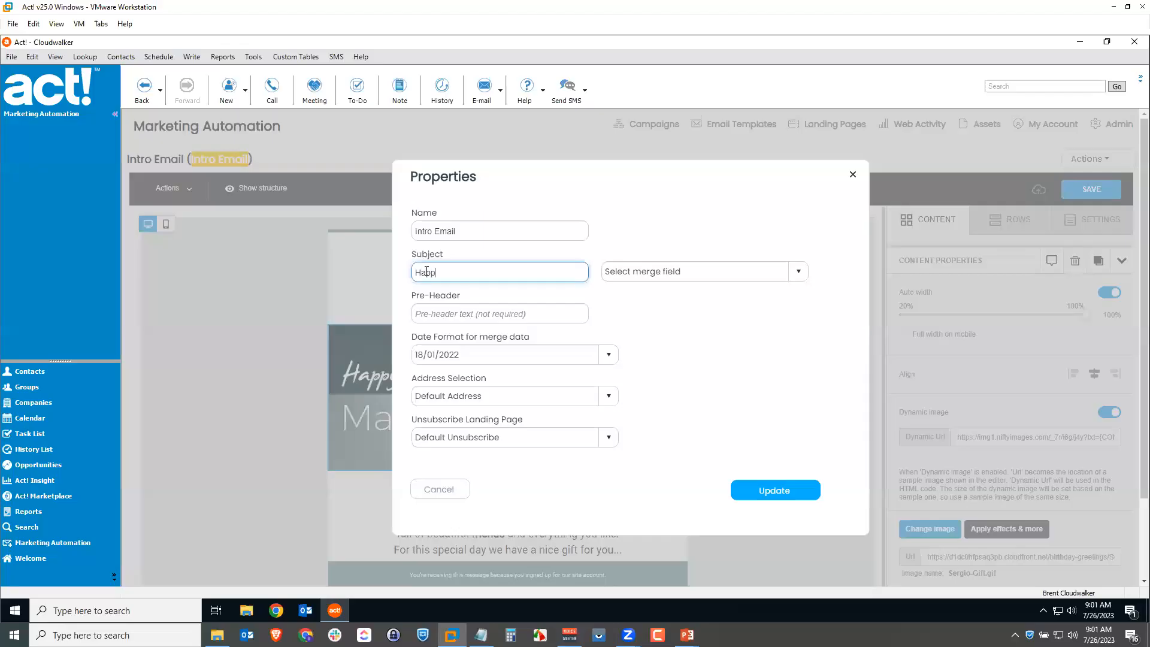
text(y Birtday,)
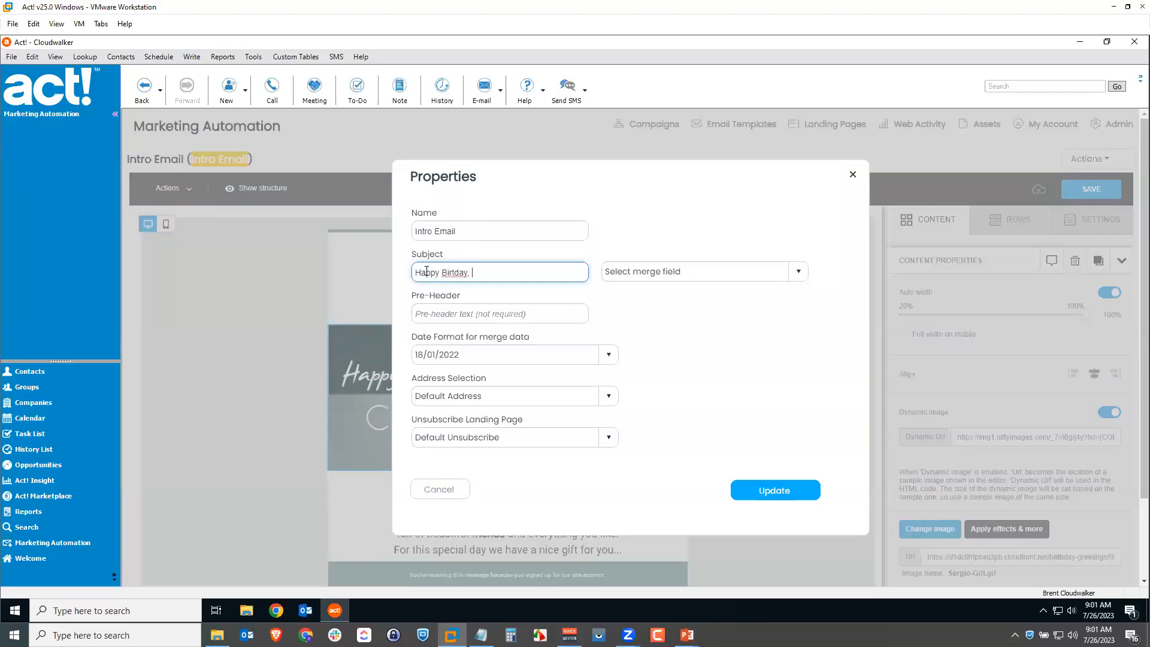
text(h)
click(496, 267)
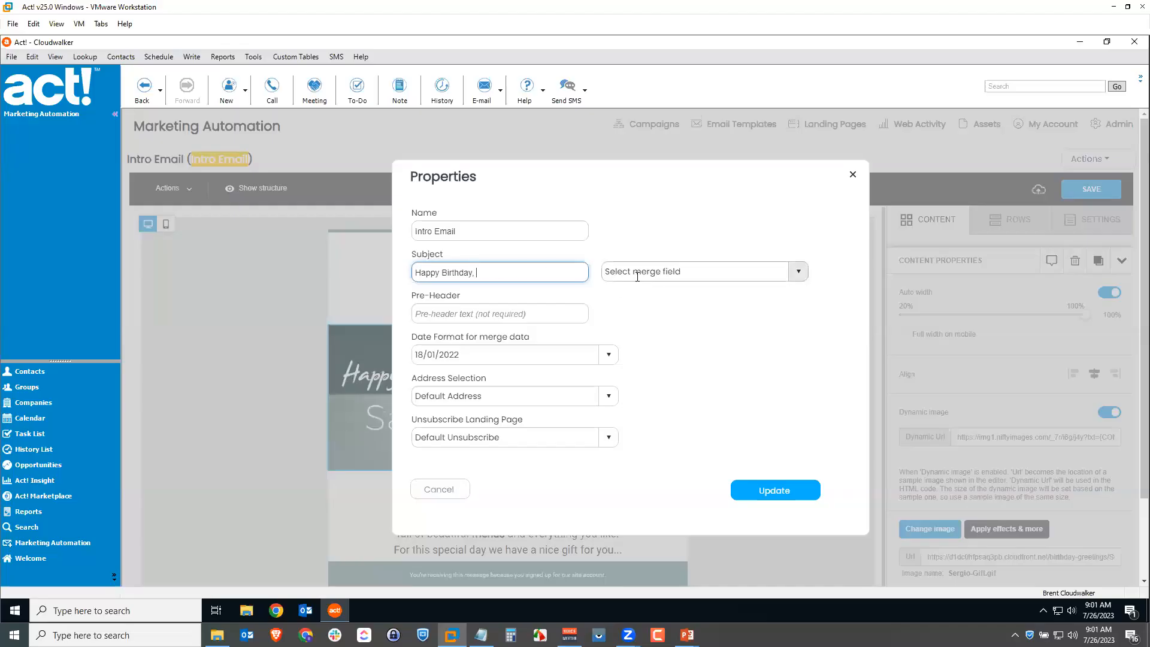
- Add the salutation merge field to the end of the email's subject, followed by an exclamation mark
click(794, 274)
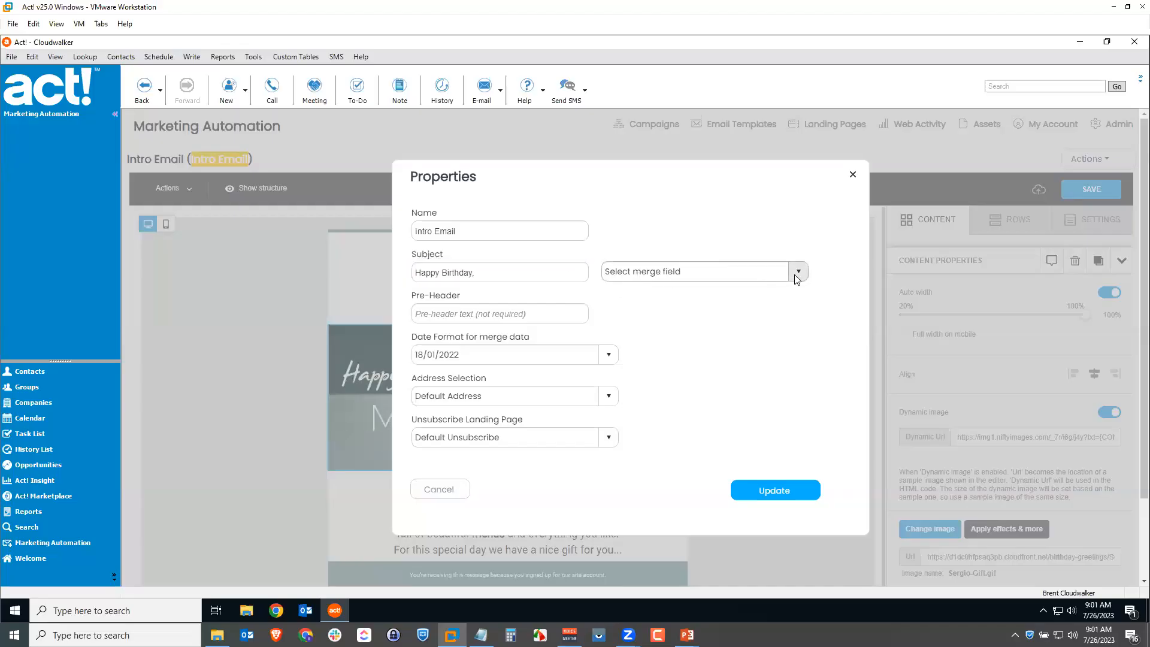
drag(803, 316, 785, 447)
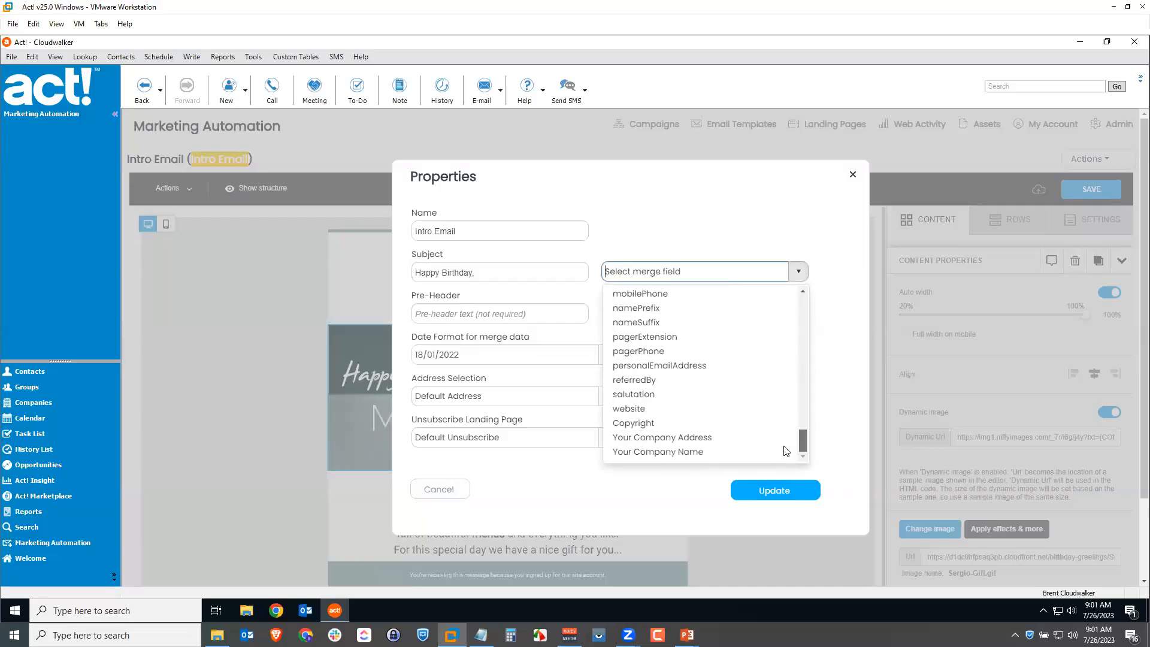
click(652, 395)
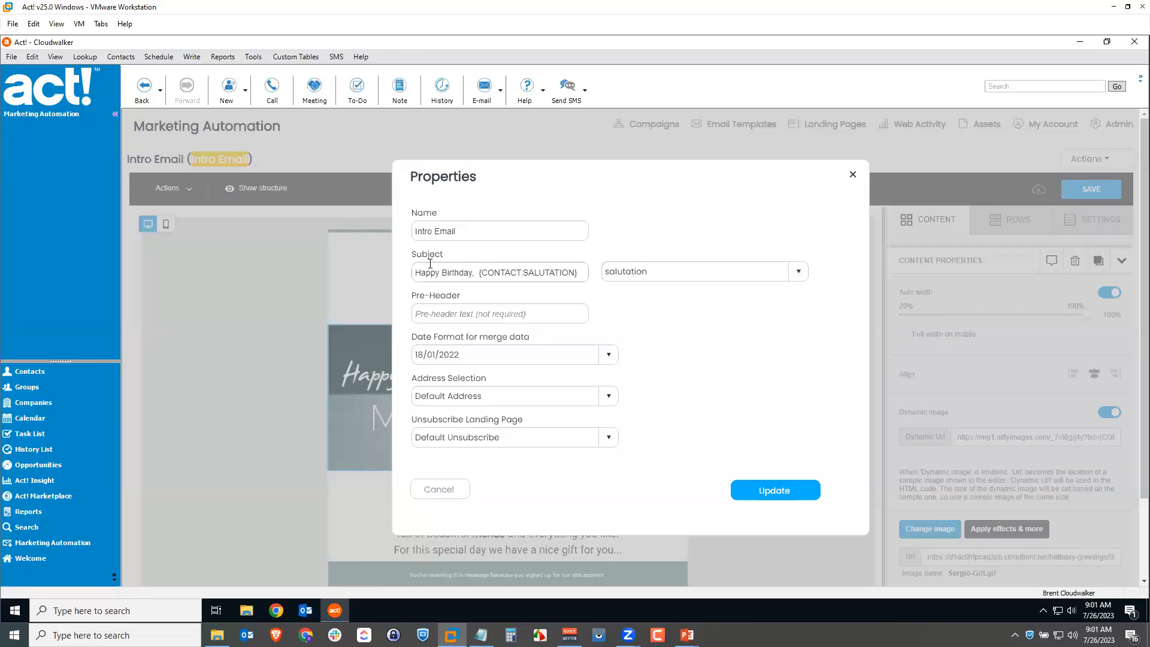
click(475, 273)
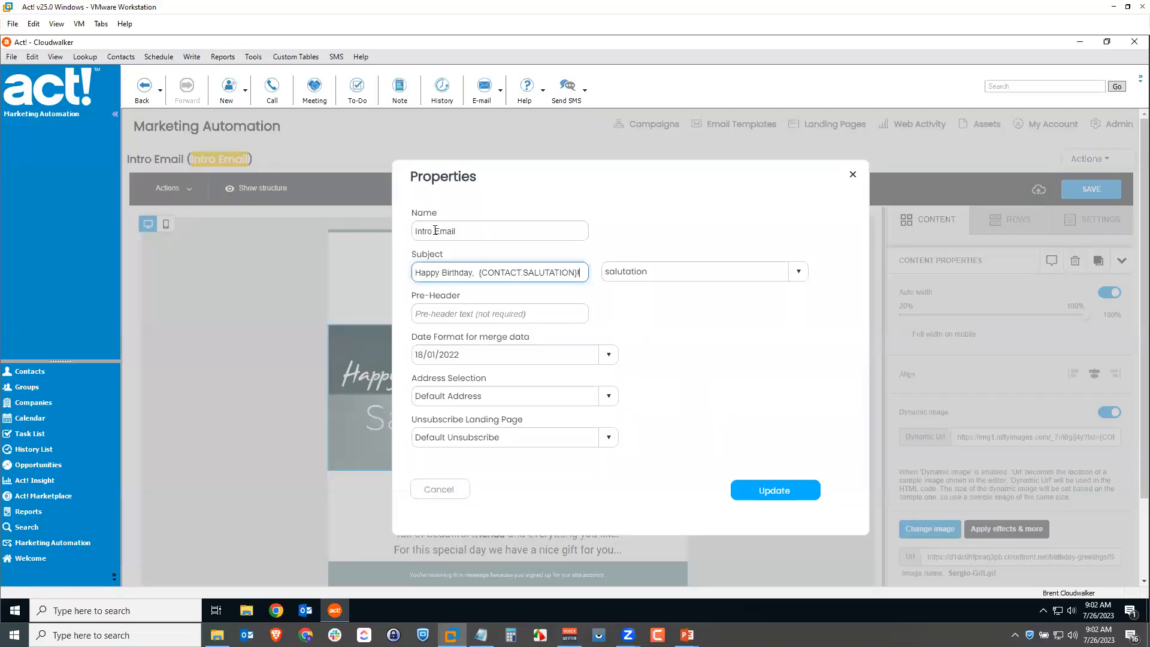
- Rename the email as "Birthday Email" and apply the updated properties
drag(466, 229, 413, 233)
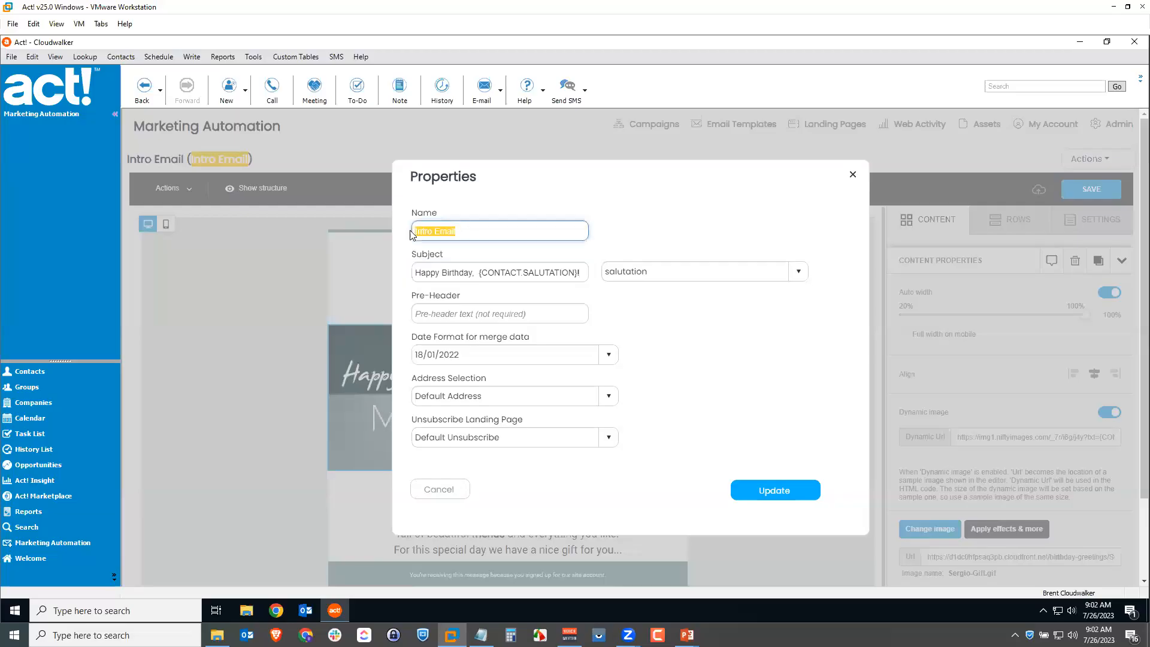
text(Birthday Email)
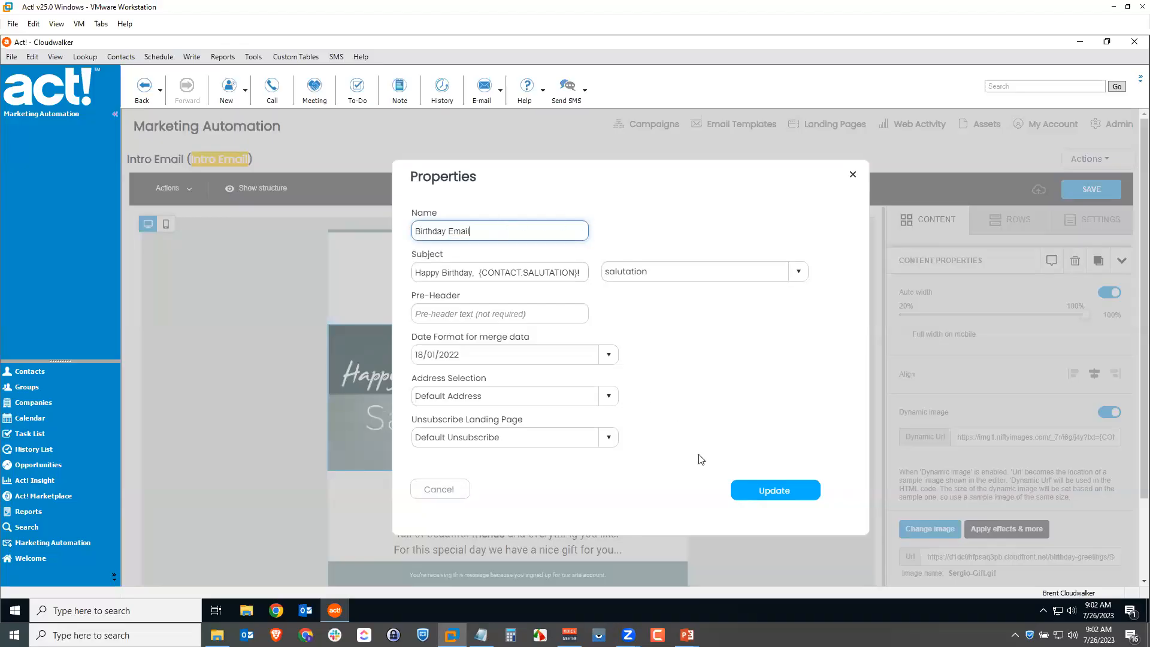
click(770, 489)
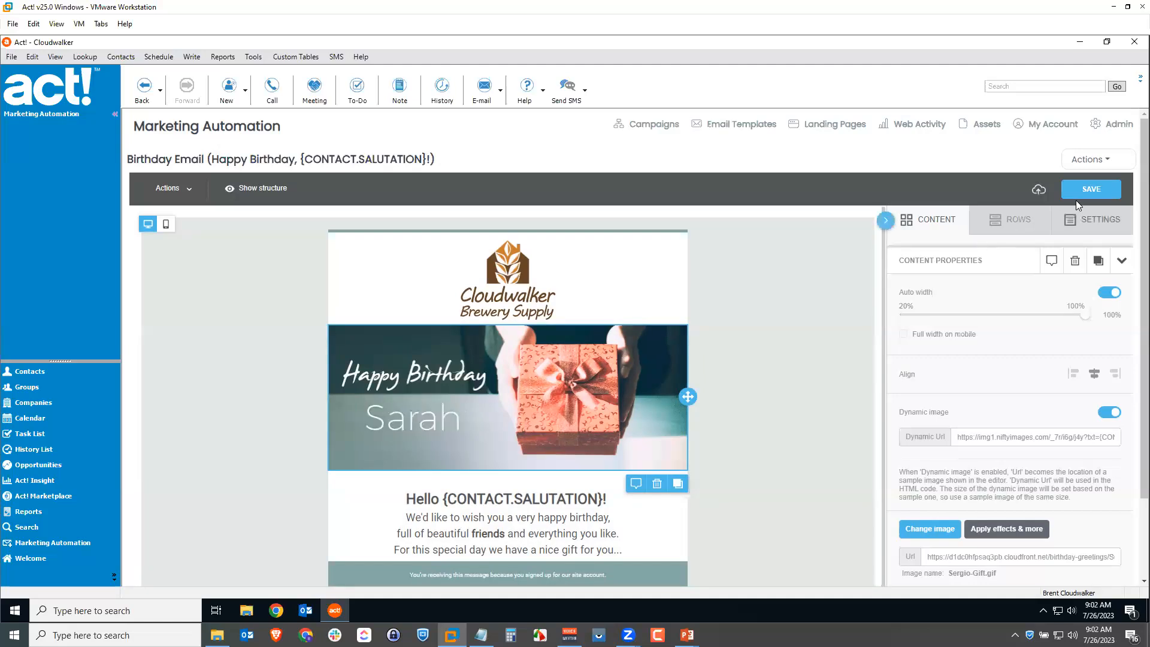
- Save the Birthday Email's content and return to the campaign workflow
click(1089, 188)
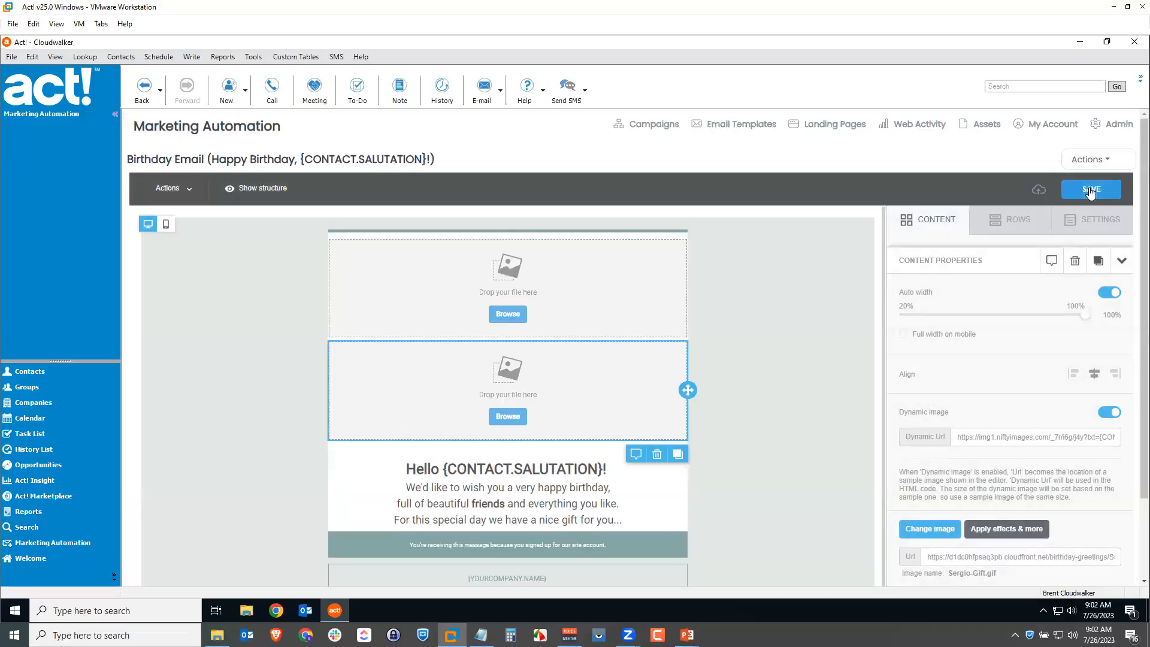
click(1088, 160)
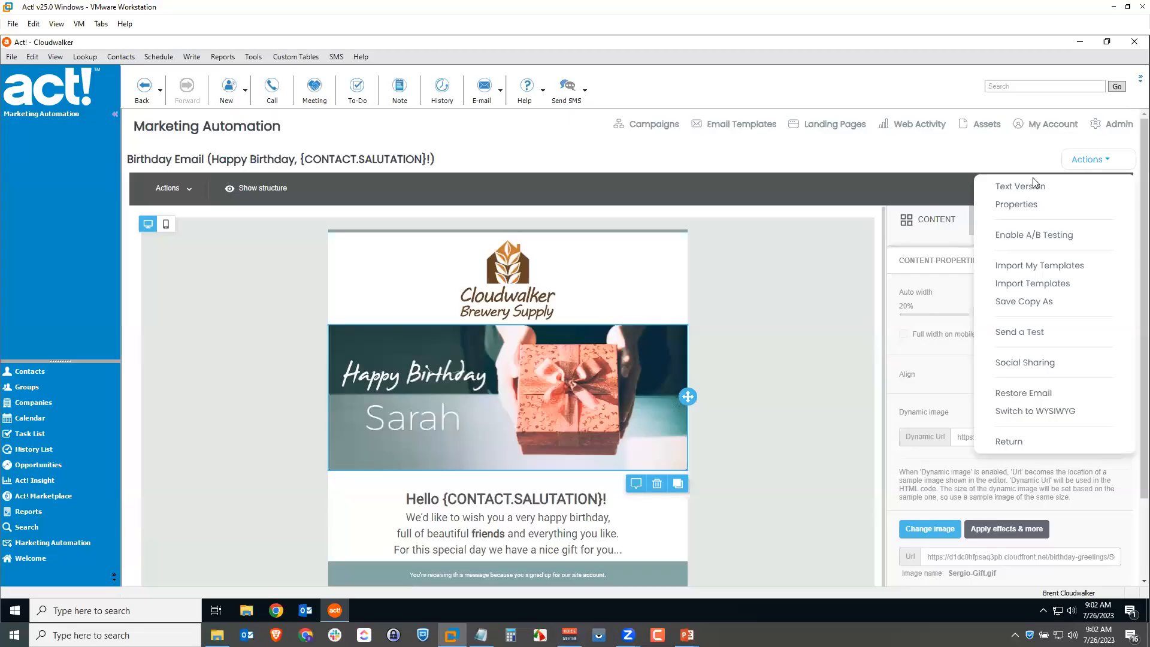
click(916, 192)
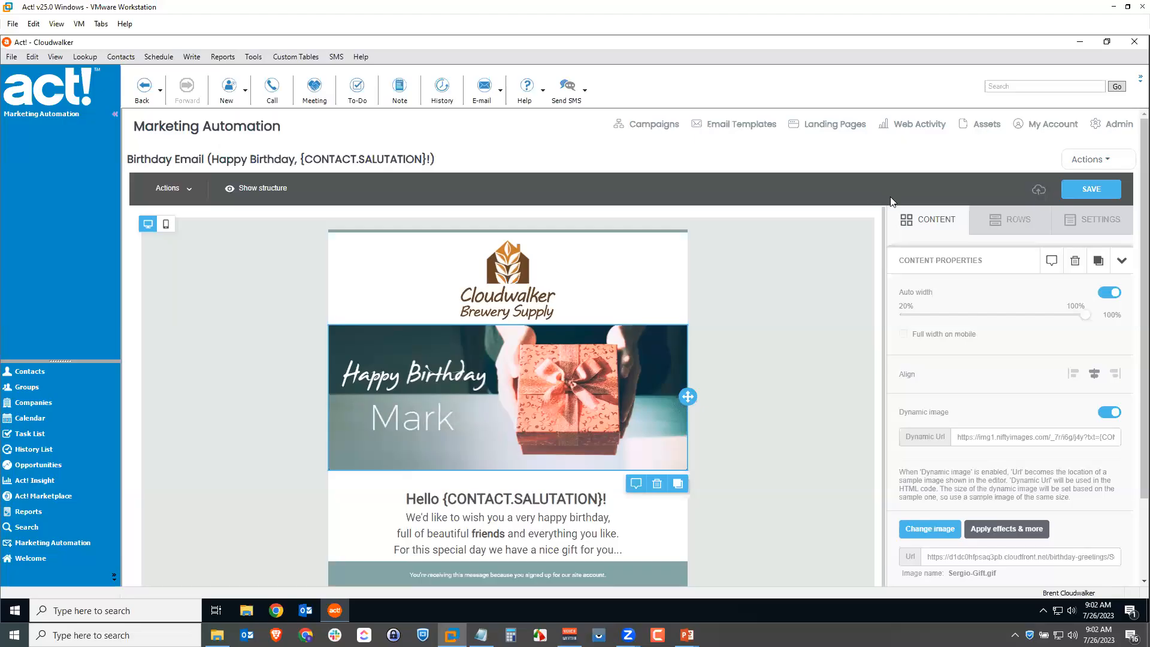
click(1095, 160)
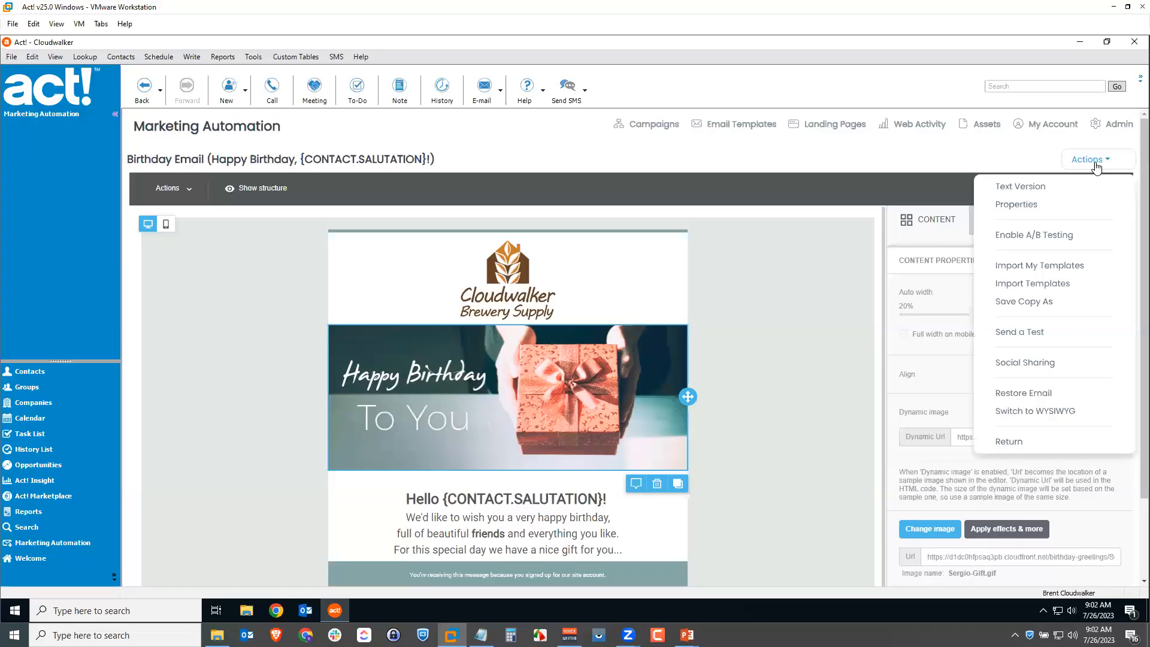
click(1011, 442)
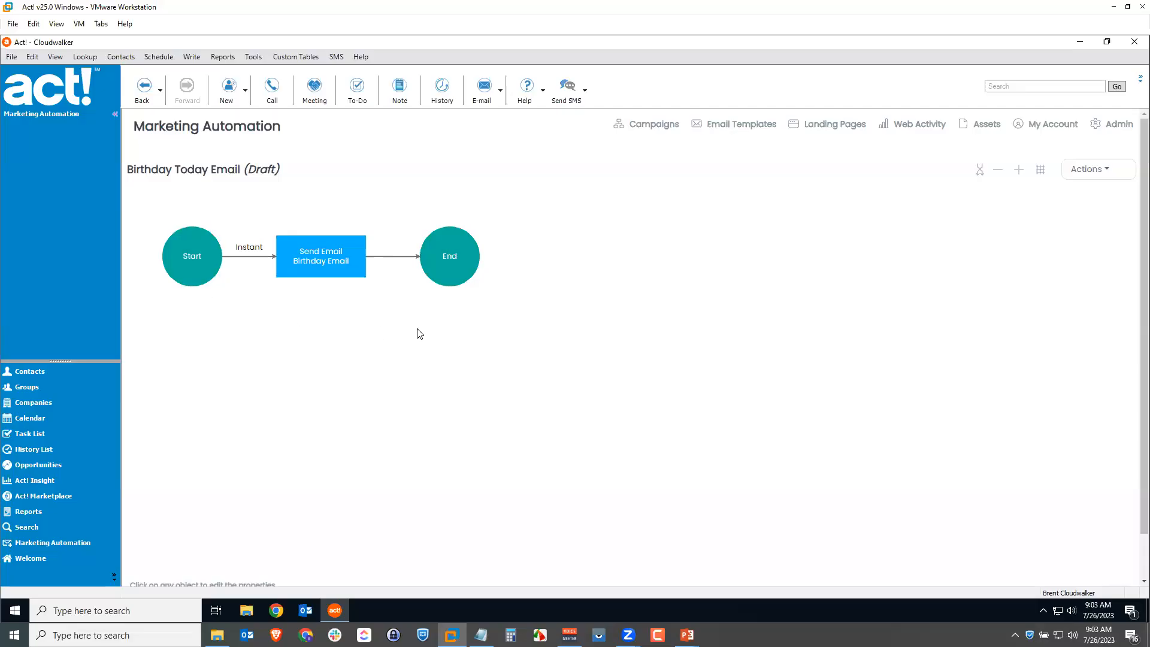
- Turn on Campaign List Sync for the Birthday Today Email campaign and set its daily sync time to 6 AM
click(1091, 173)
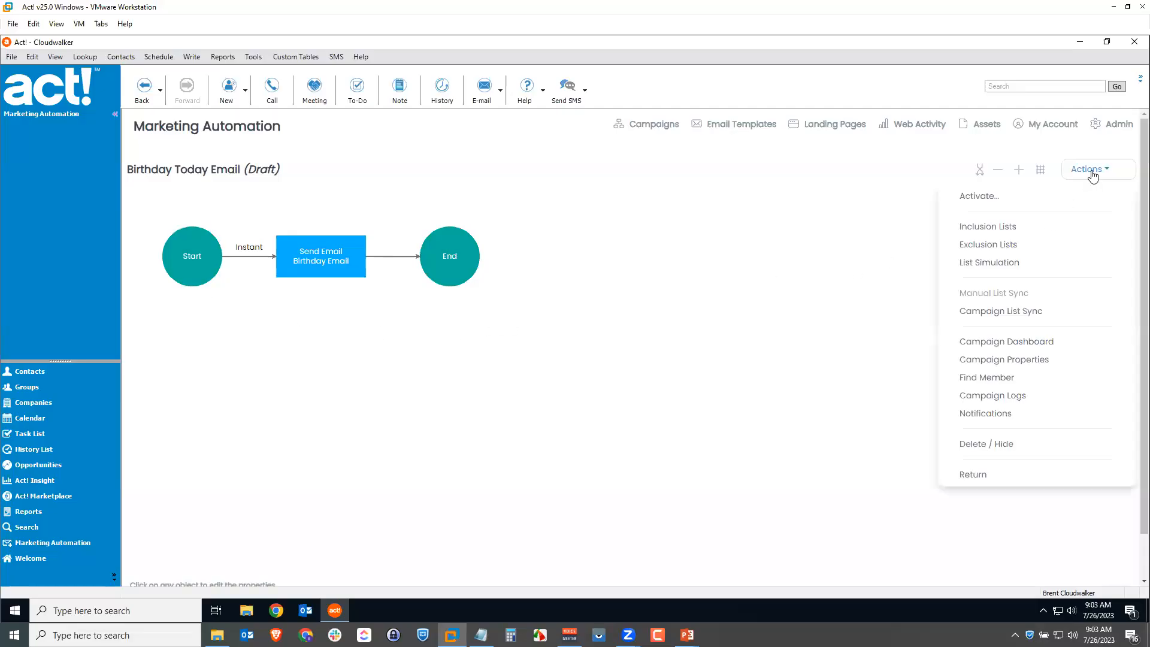
click(1011, 318)
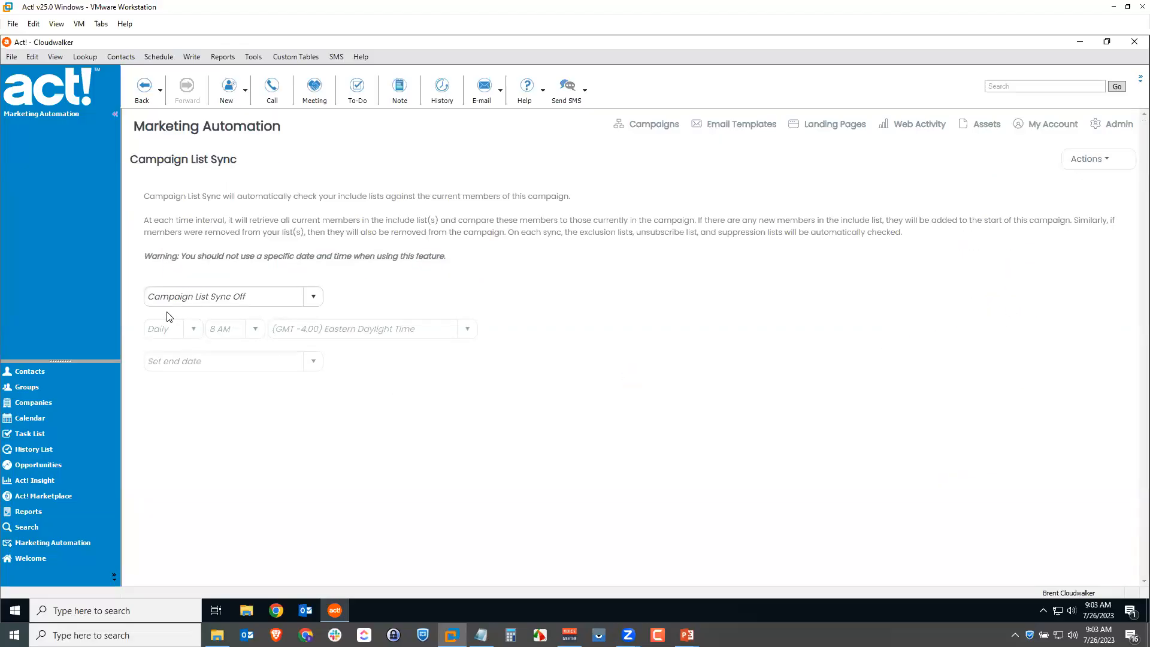
click(312, 296)
click(258, 318)
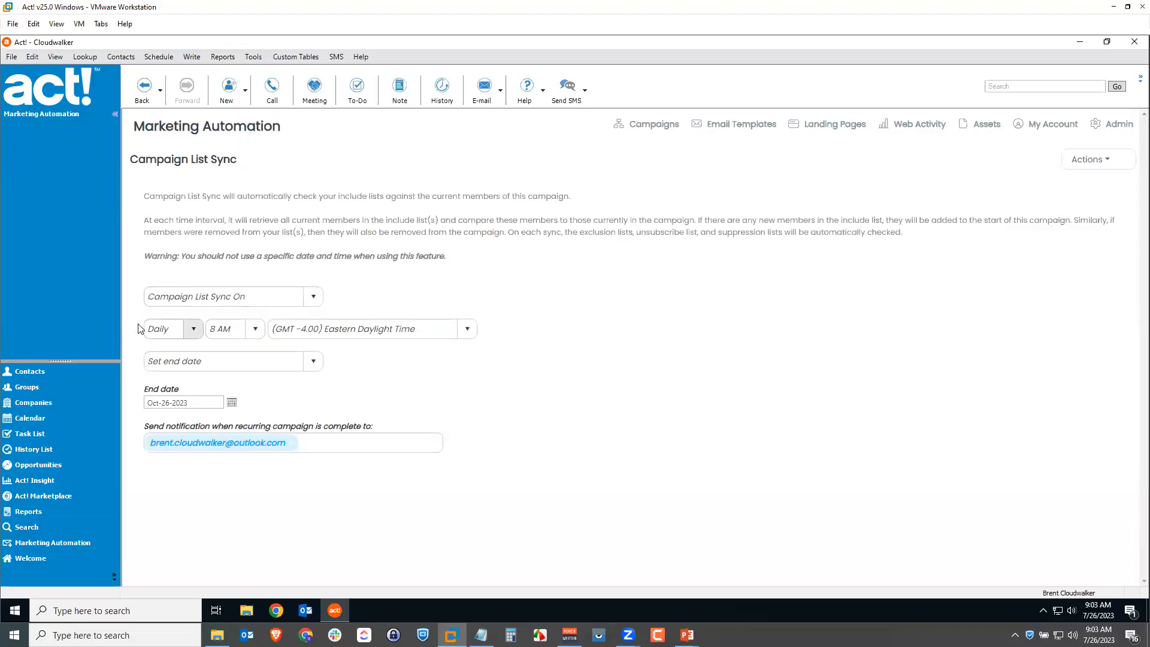
click(250, 332)
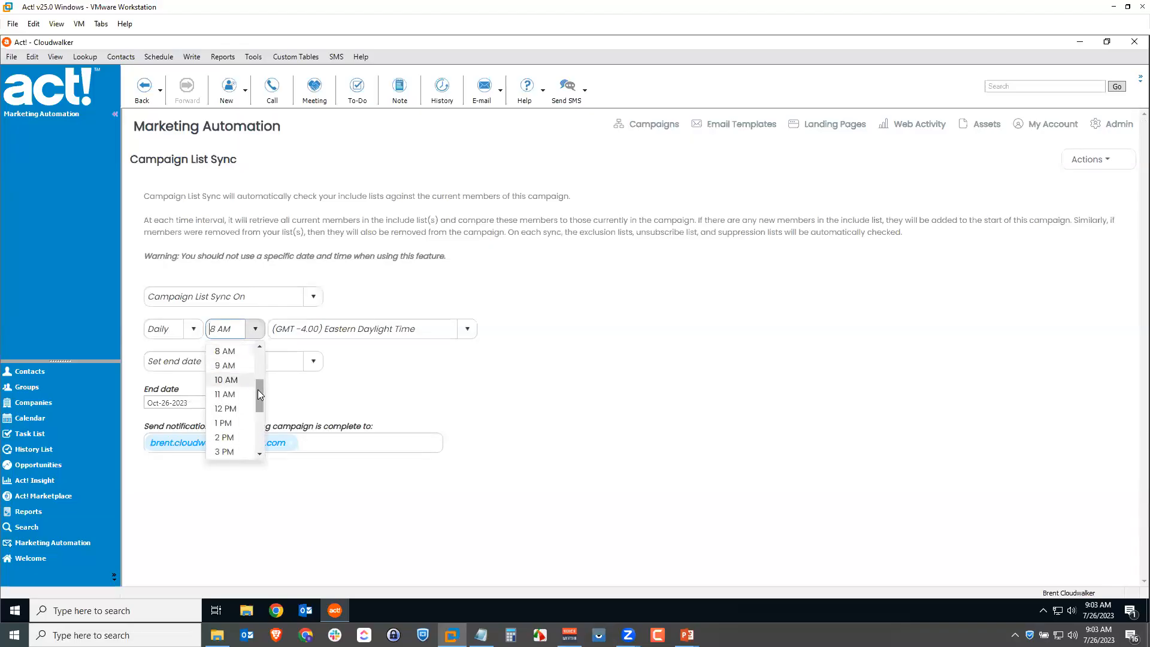
drag(258, 389, 259, 380)
click(225, 360)
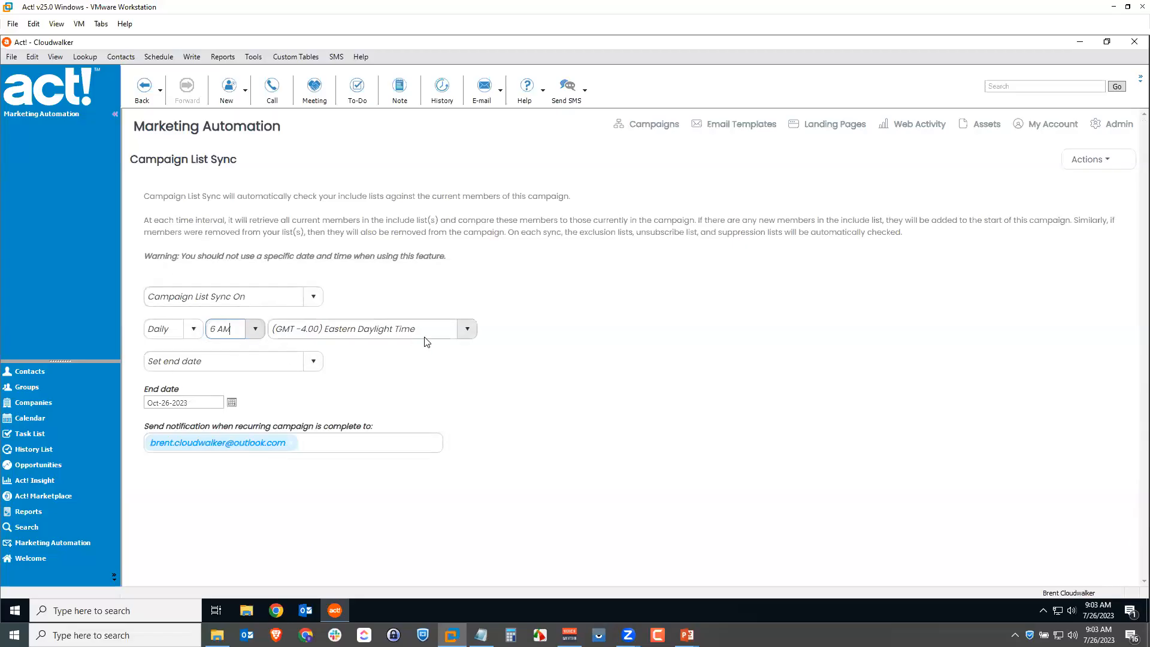
- Set the list sync's time zone to (GMT -7.00) US Mountain Standard Time (Arizona)
click(465, 330)
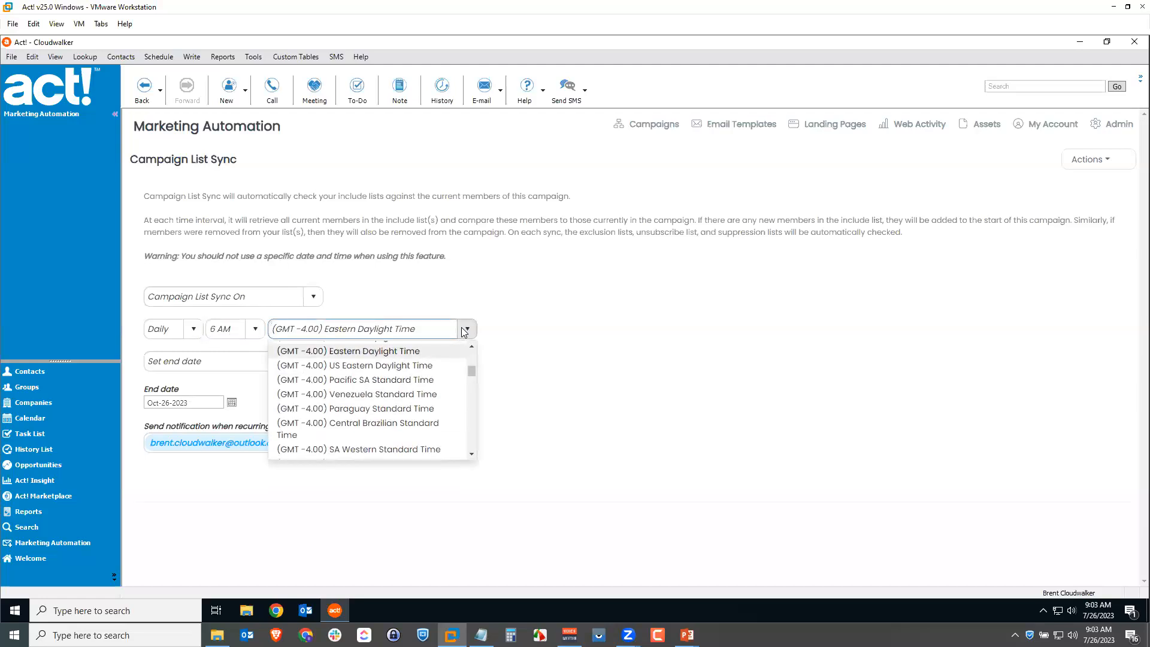
scroll(437, 367, down, 3)
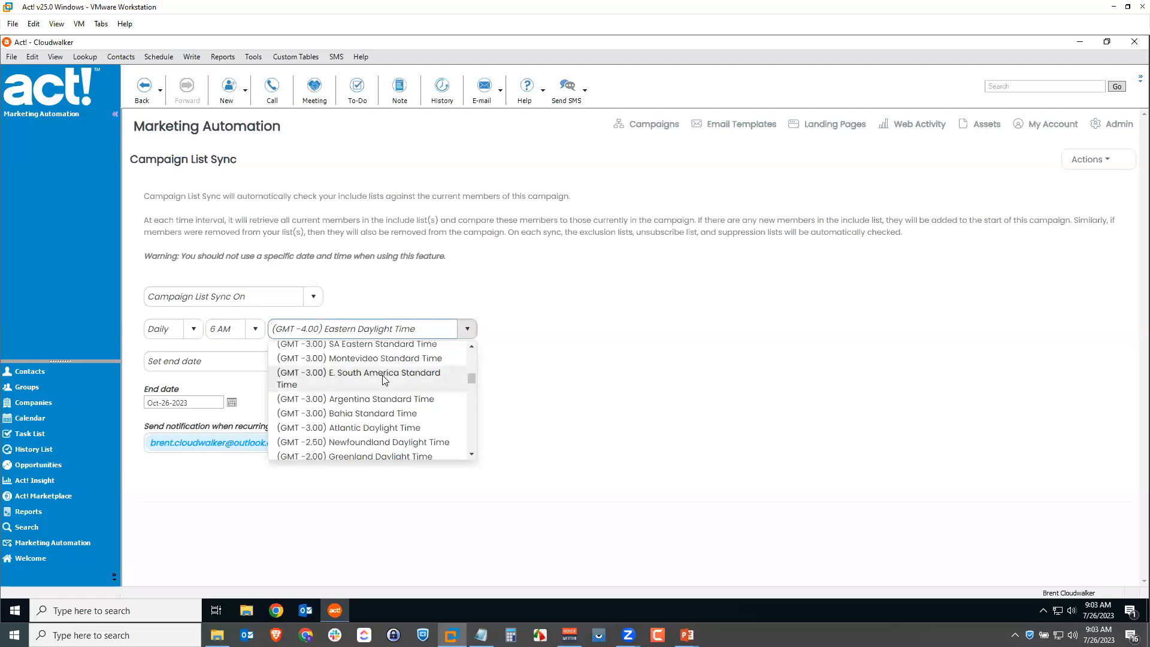
scroll(384, 379, up, 10)
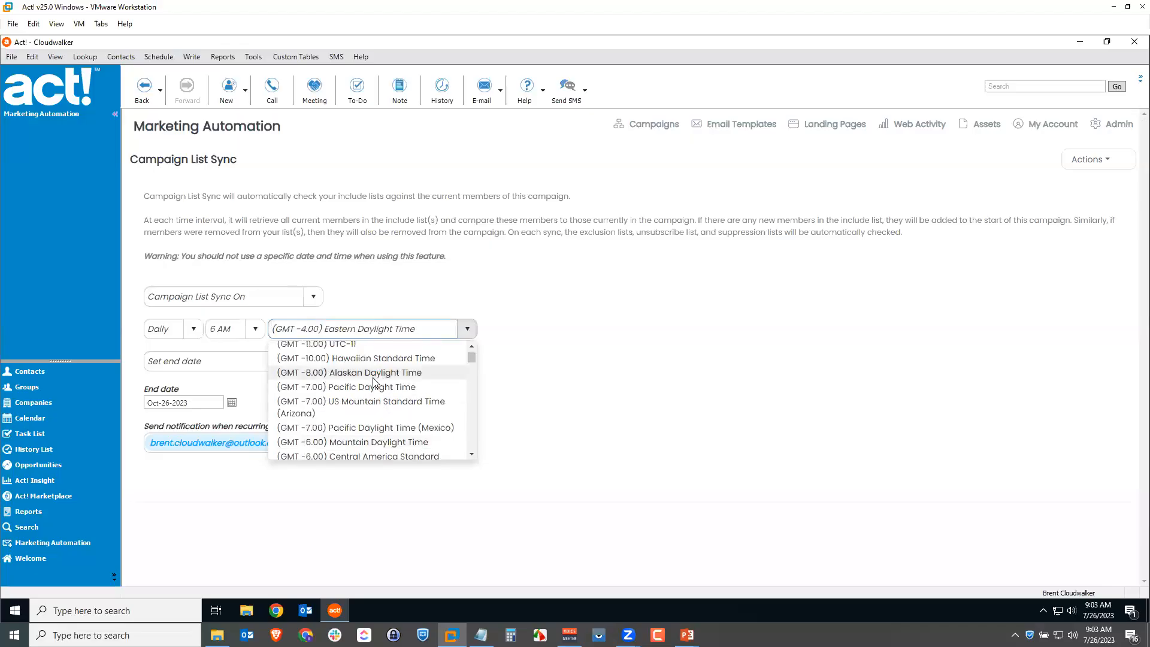
click(345, 405)
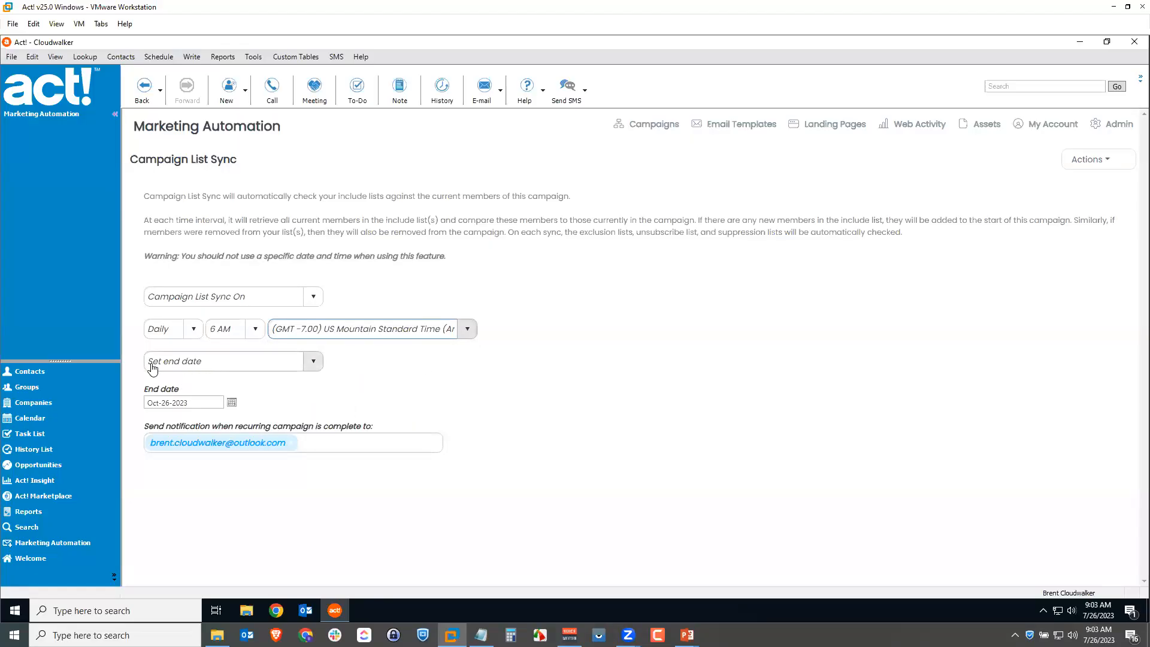
- Keep the set end date option, set the list sync's end date to 12-31-2023, and return to the campaign workflow
click(221, 365)
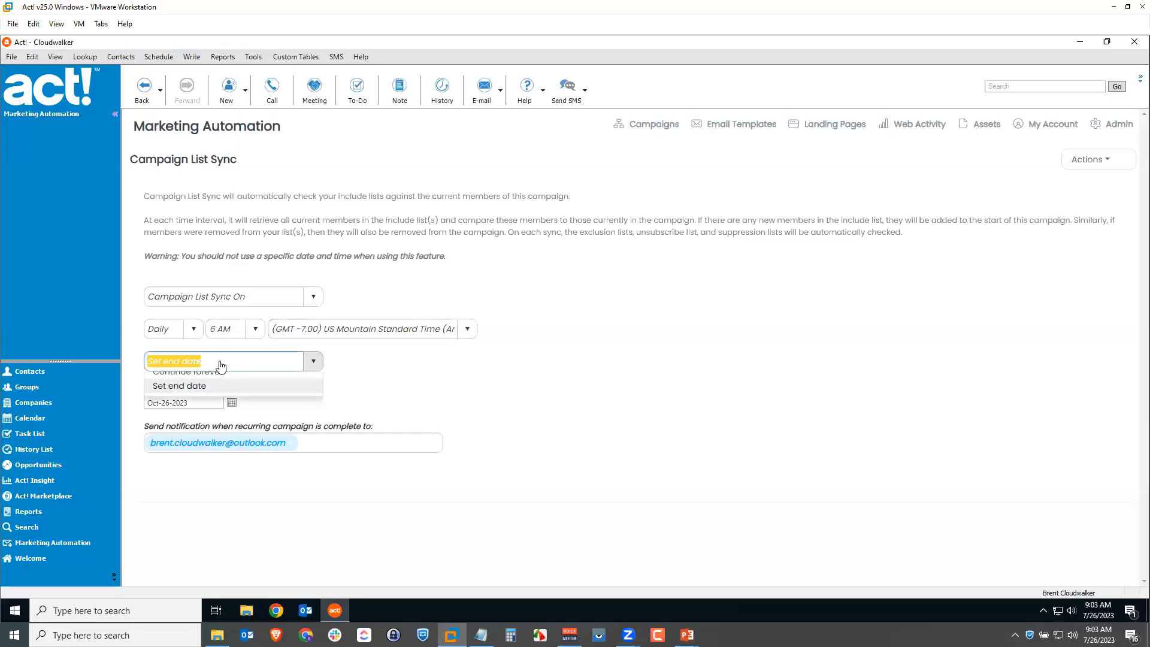
click(197, 398)
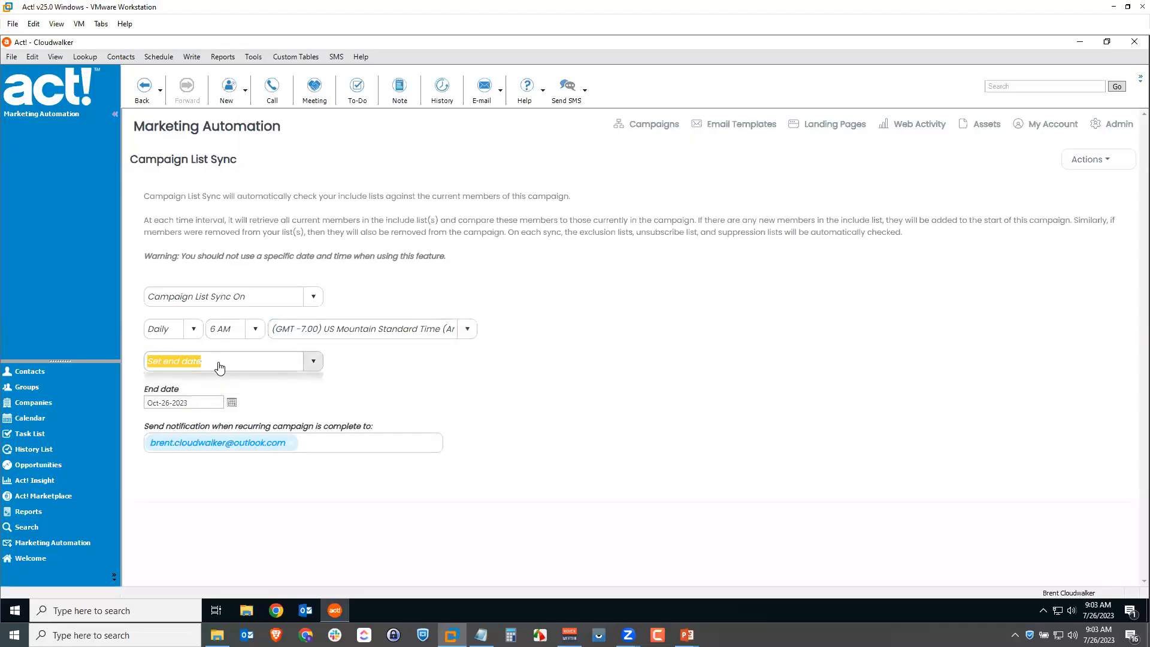
click(193, 407)
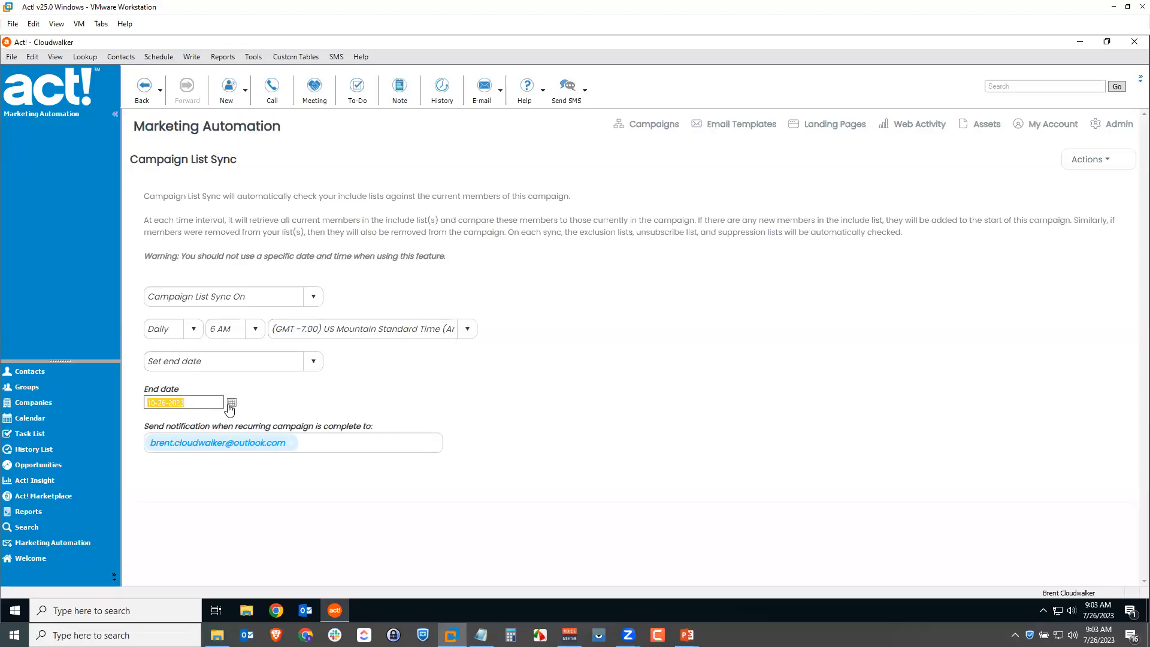
text(12-31-2023)
click(298, 414)
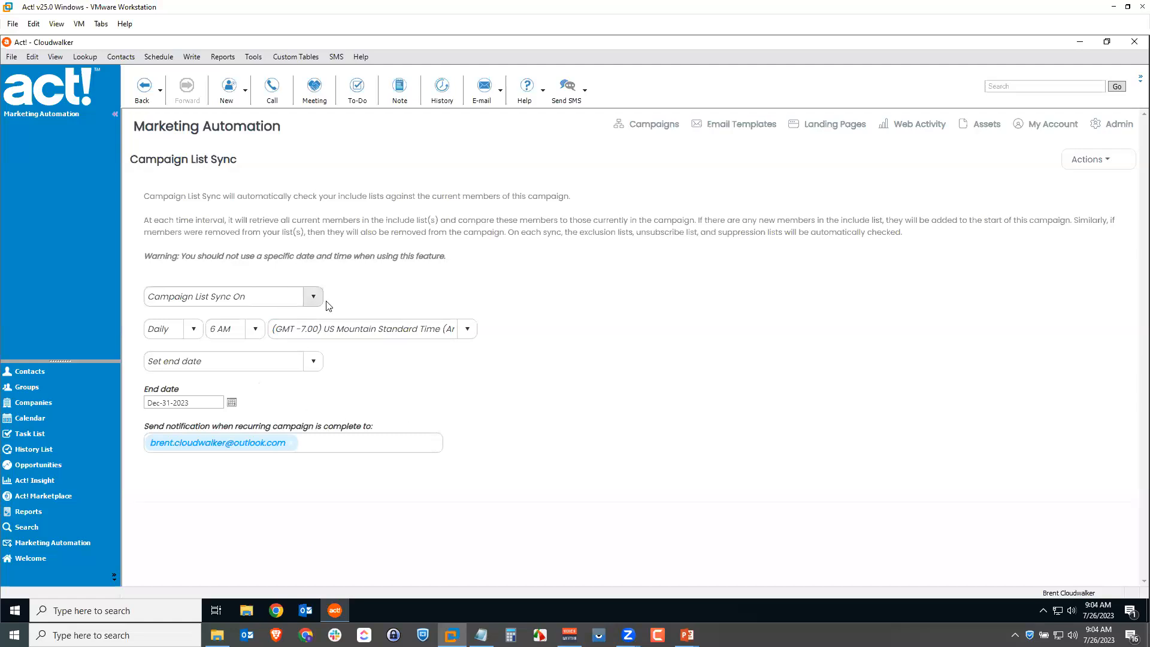
click(1112, 159)
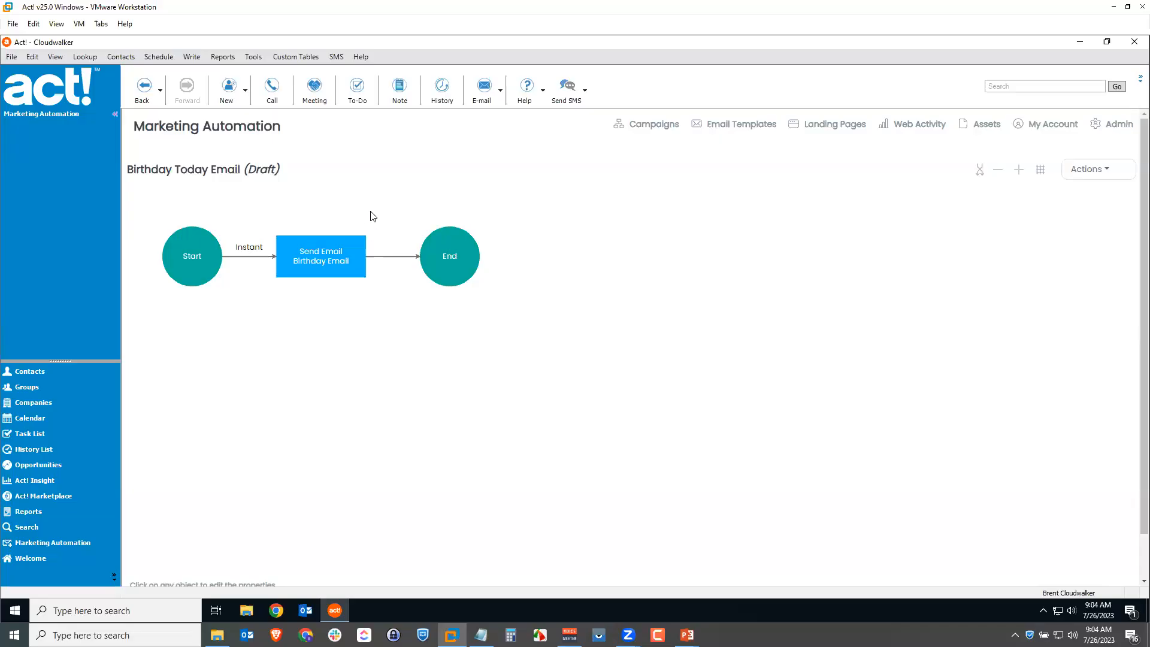
- Review the activation summary and subject line of the Birthday Today Email campaign, and activate the campaign
click(1095, 173)
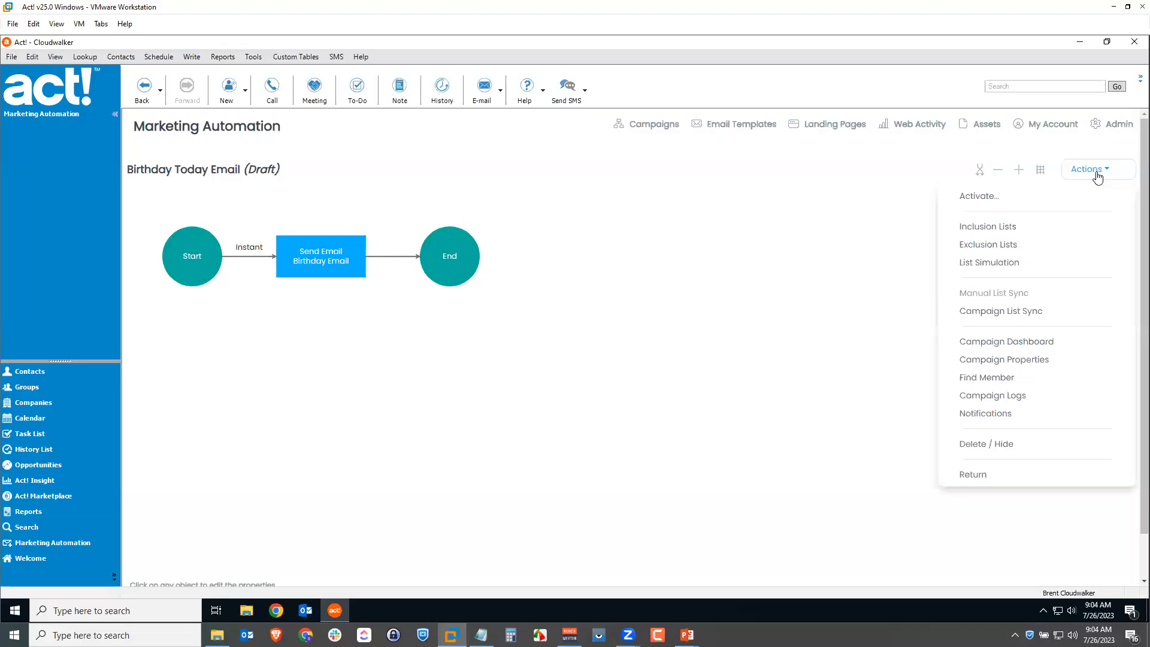
click(1065, 180)
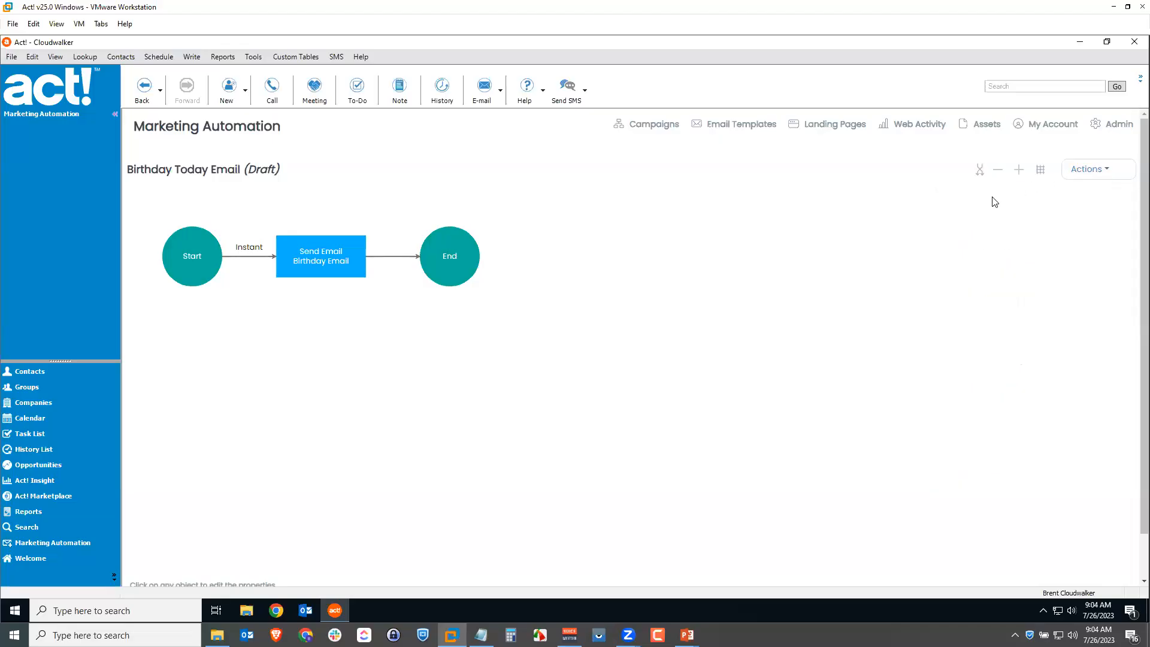
click(1070, 178)
click(988, 201)
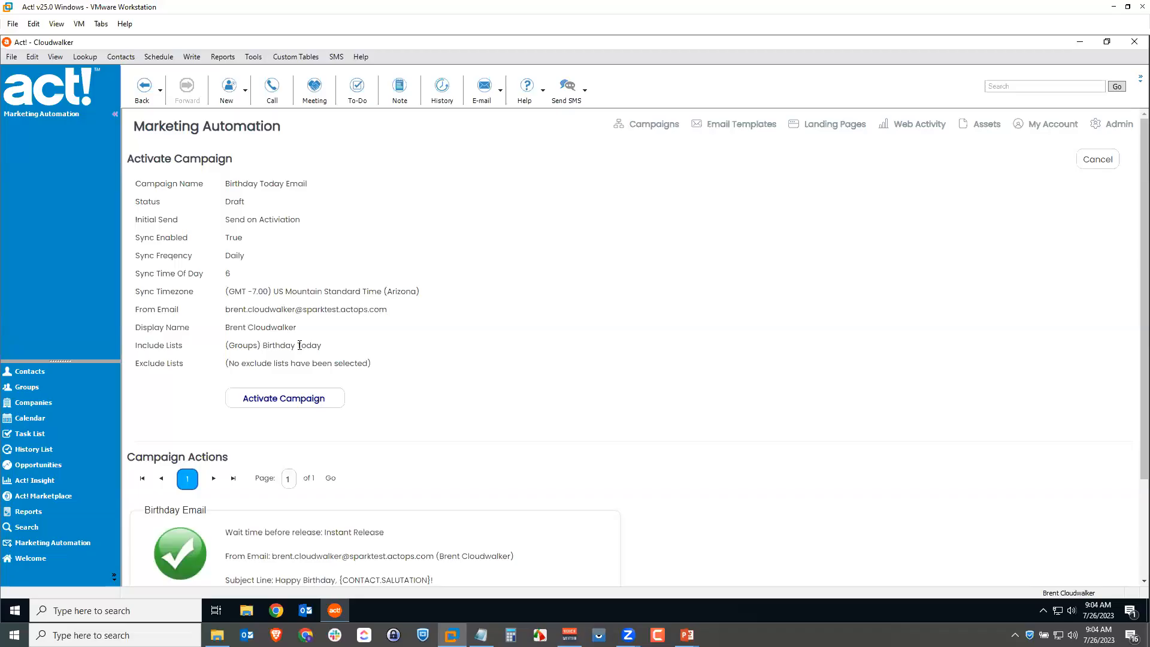
scroll(530, 348, down, 3)
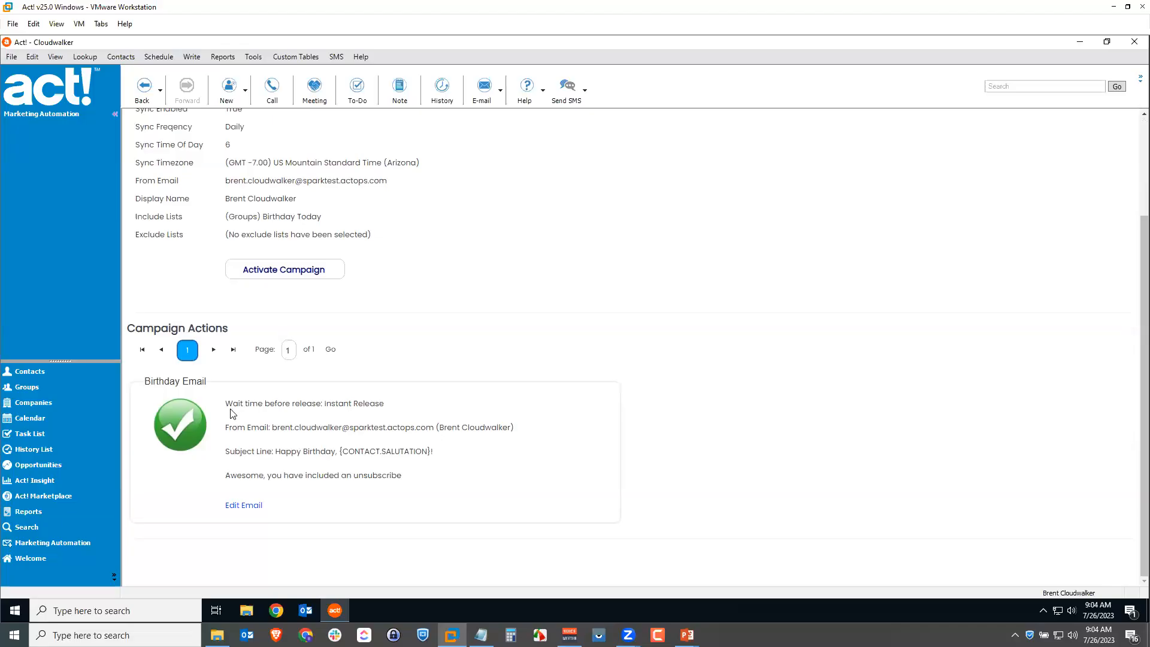
drag(277, 453, 449, 465)
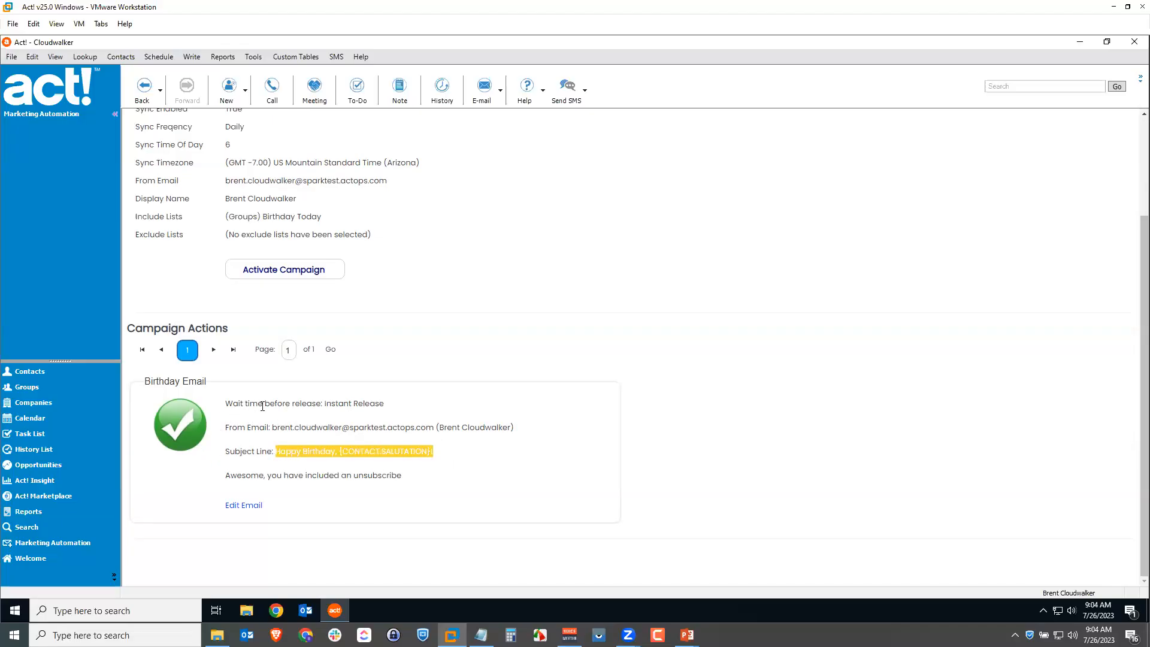
click(283, 273)
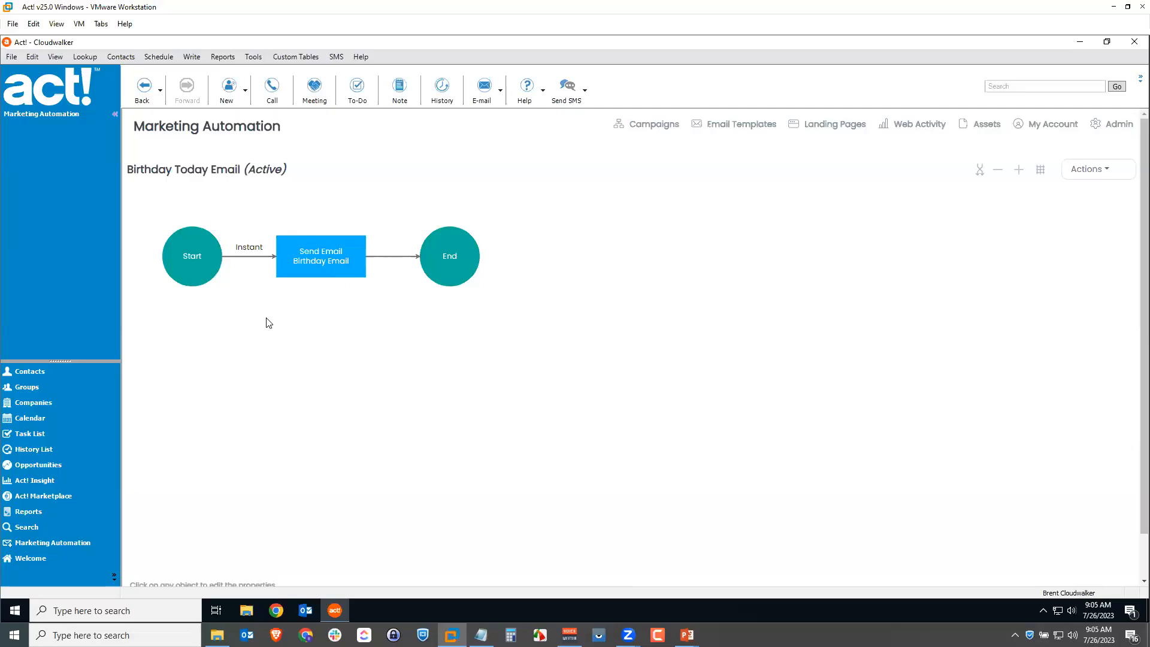
- Switch to Google Chrome and open a new Incognito window
click(275, 610)
mouse_move(217, 634)
click(212, 570)
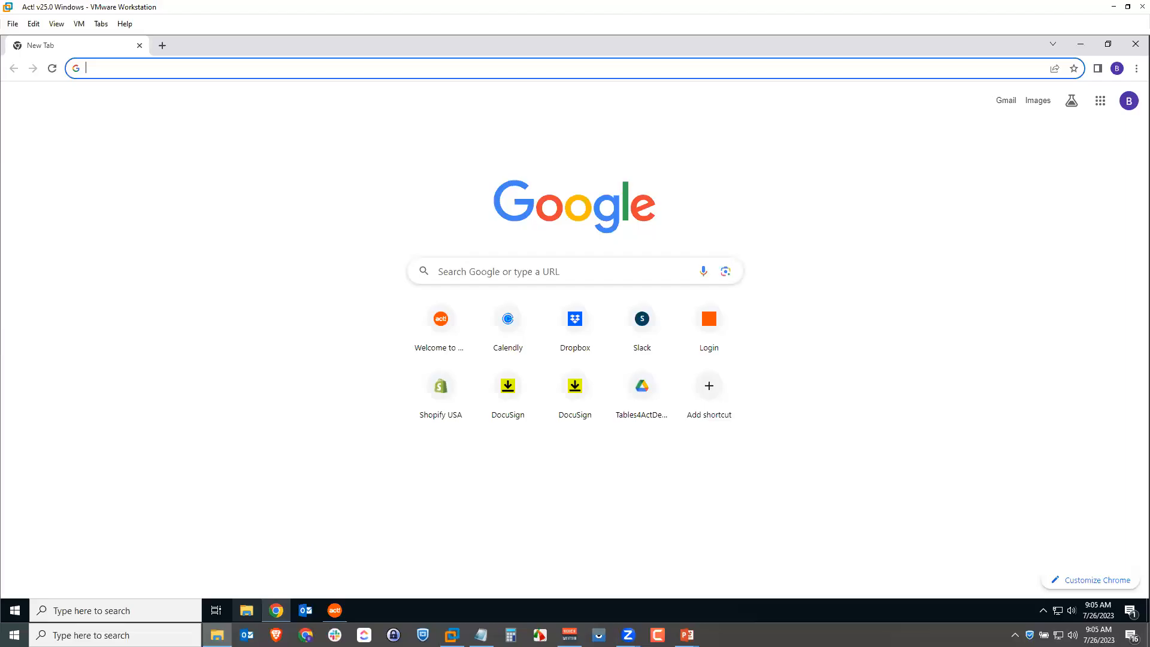
click(374, 69)
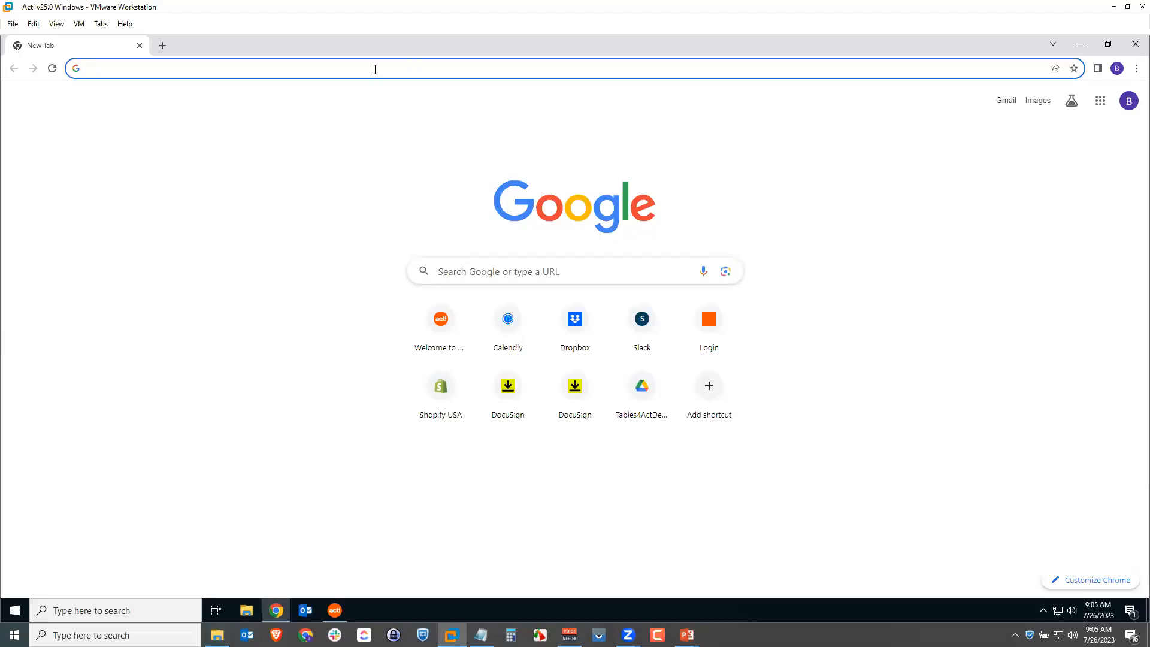
key(ctrl+shift+n)
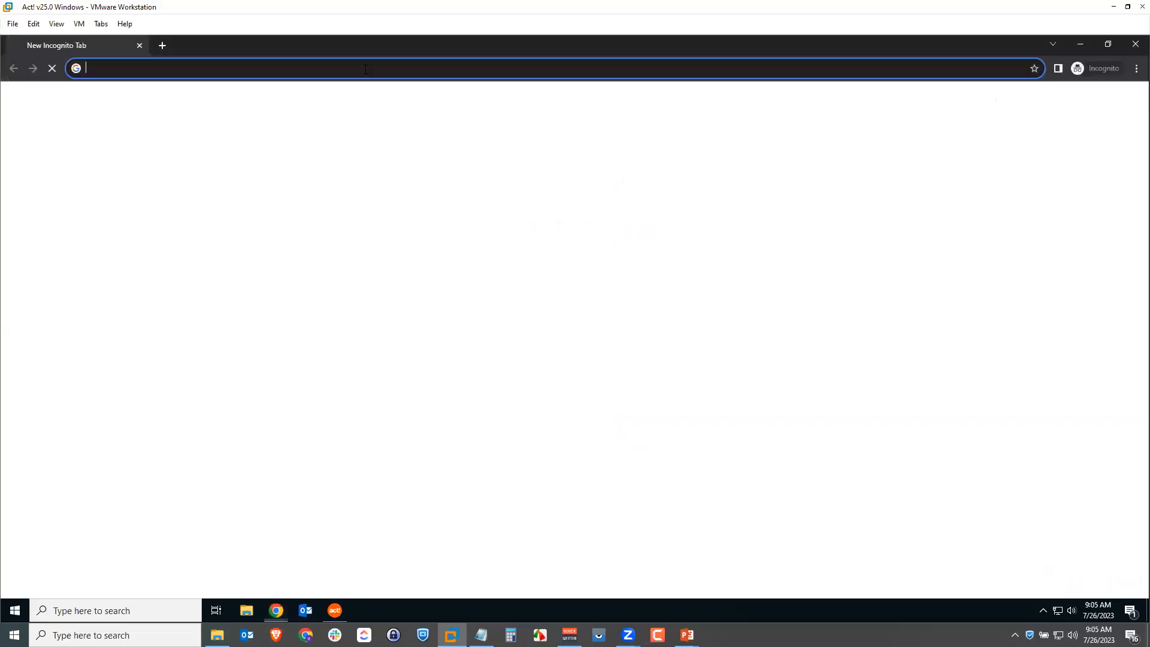
- Go to mail.google.com in the Incognito window to reach the Gmail sign-in page
text(j)
key(BackSpace)
text(gmil)
key(BackSpace)
key(BackSpace)
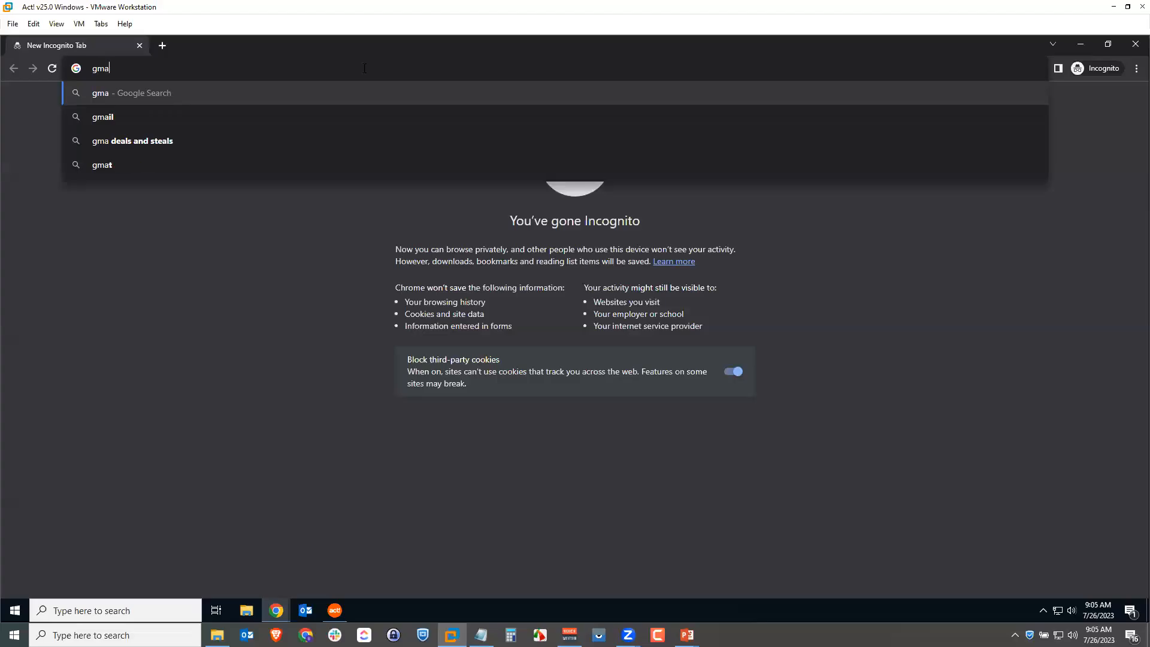
key(BackSpace)
key(BackSpace)
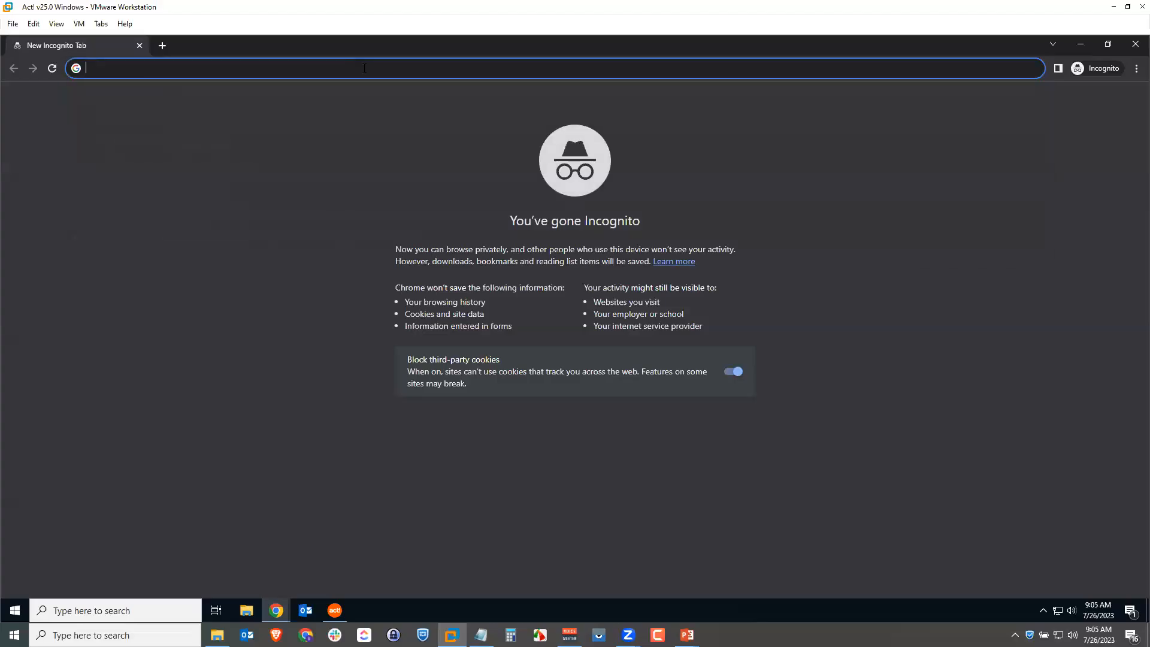
text(mail.googl)
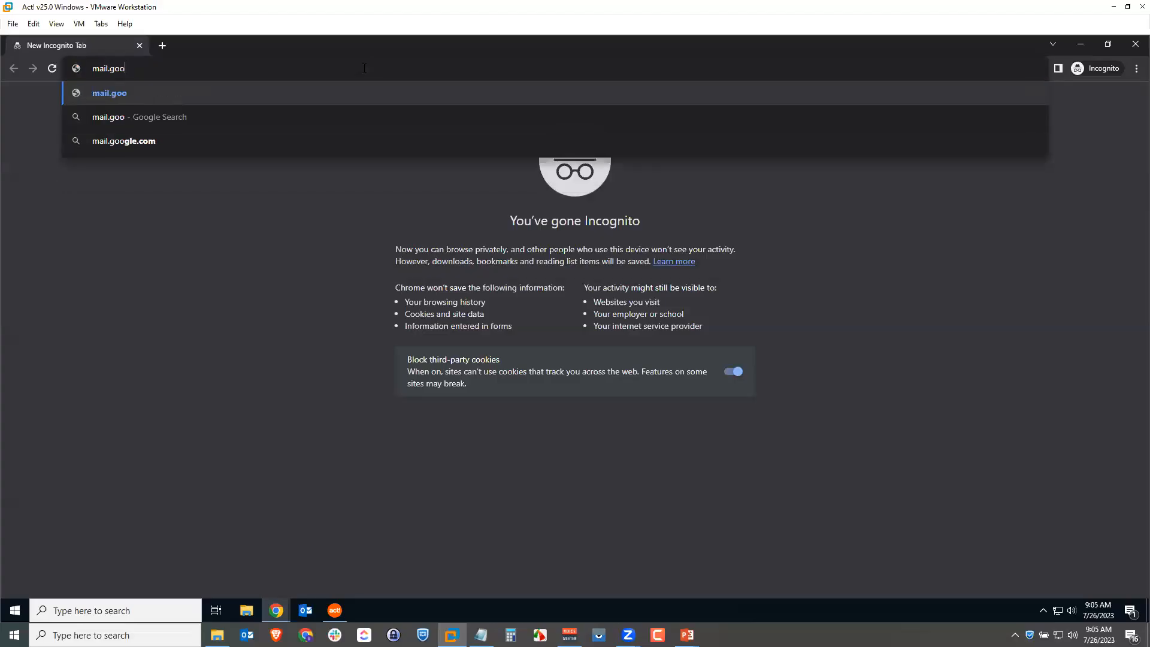
text(e)
key(Return)
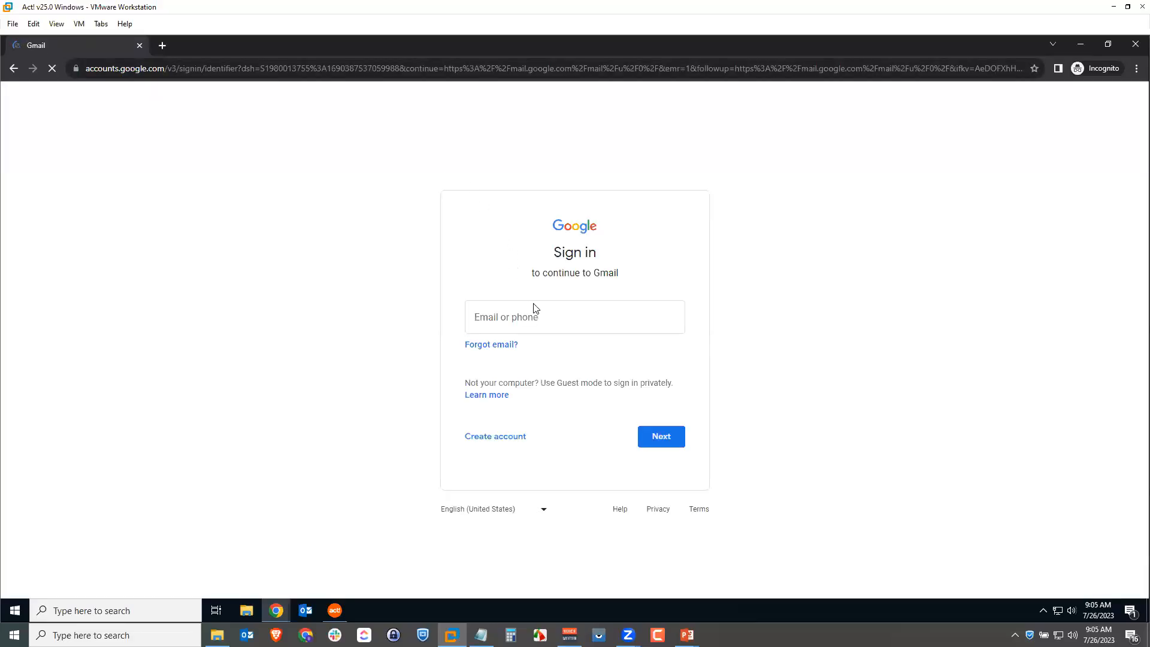
- Sign in to Gmail with the first test contact's email address and account password, and skip the optional account setup suggestions
click(546, 316)
text(cha)
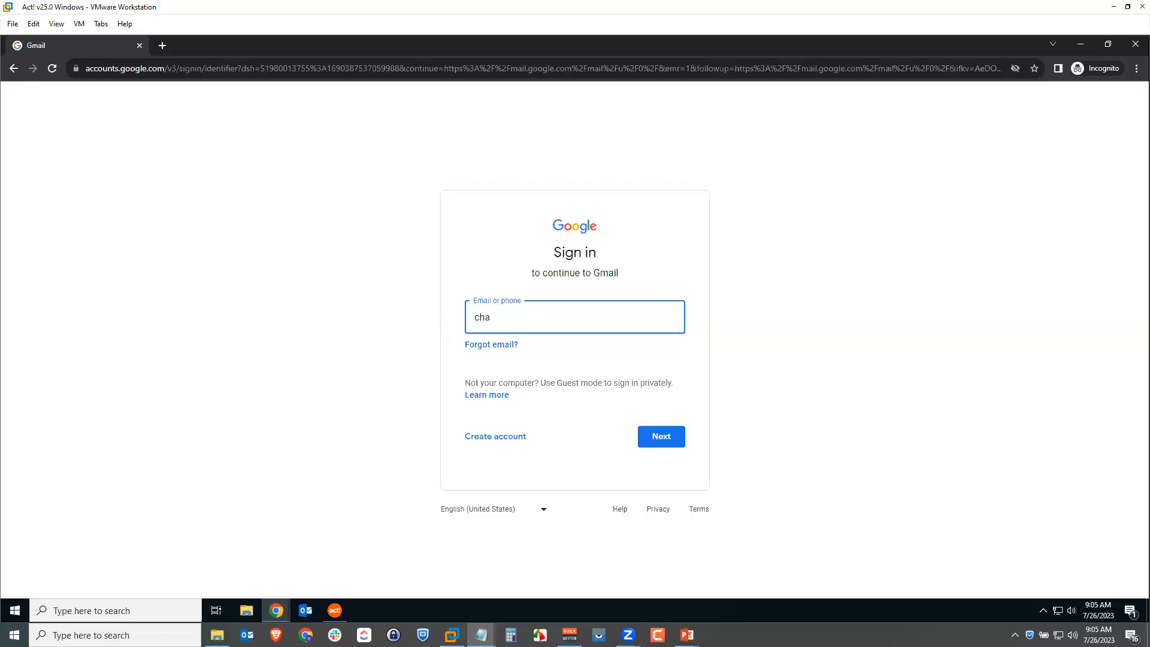
click(503, 315)
drag(503, 316, 464, 324)
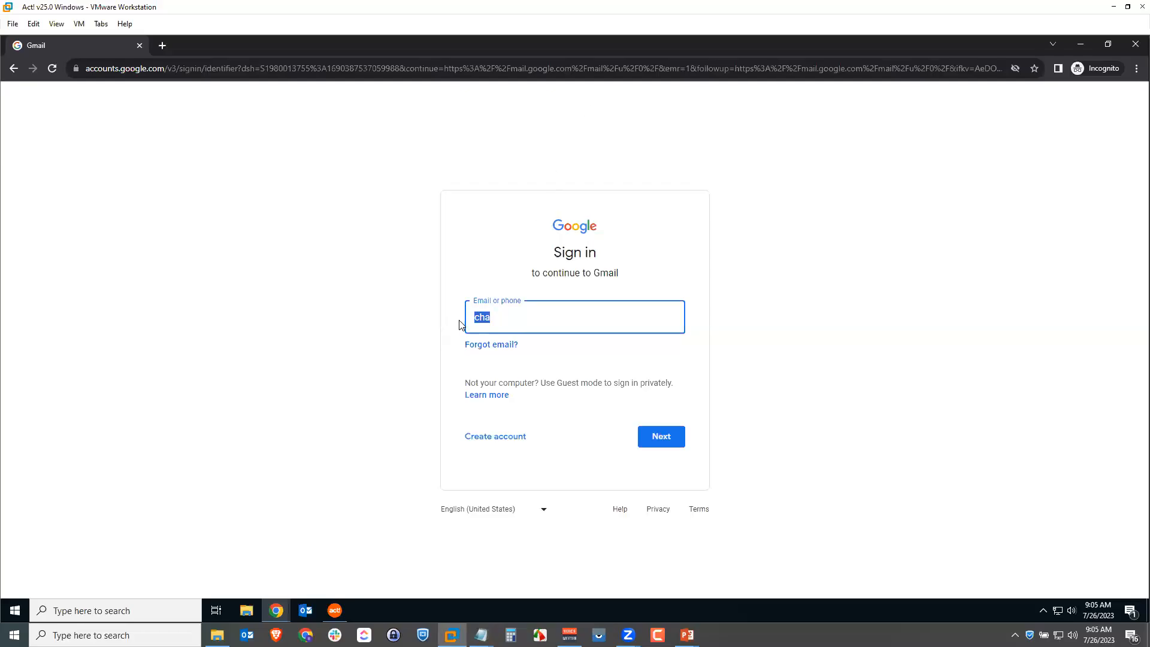
key(ctrl+v)
click(658, 436)
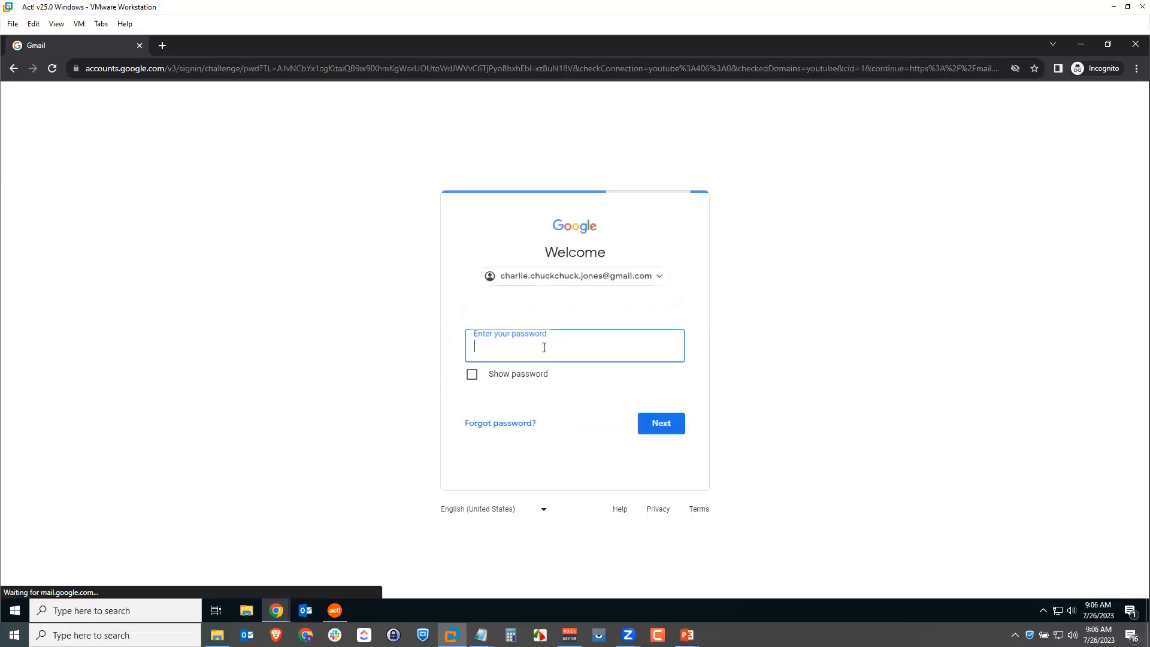
text(***)
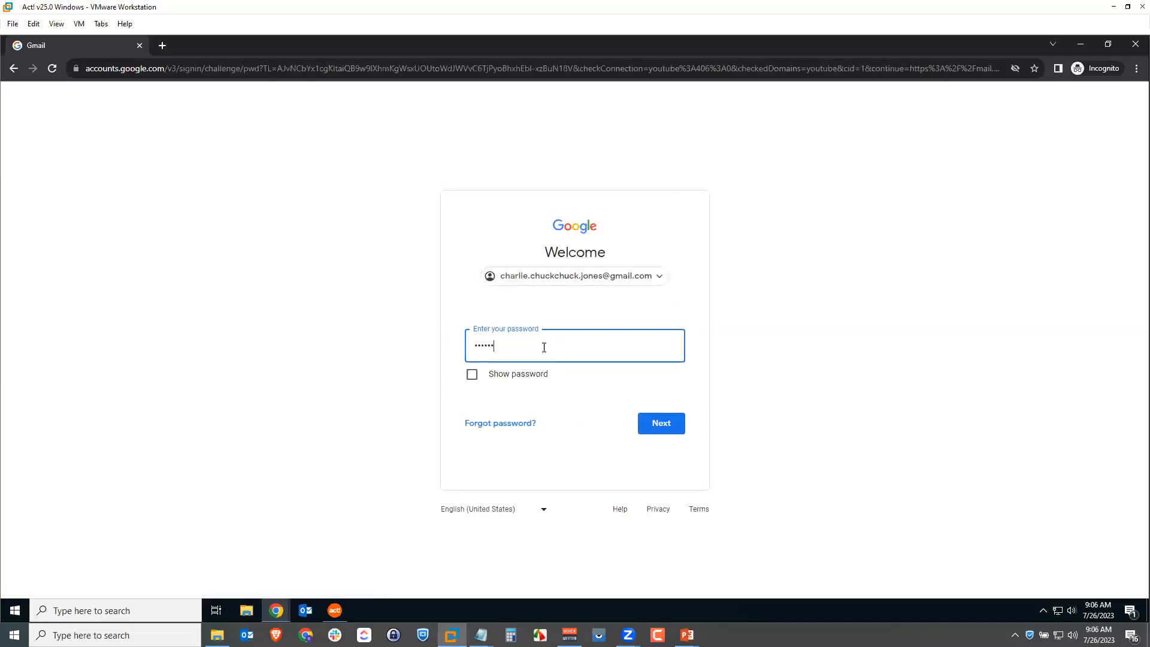
click(680, 423)
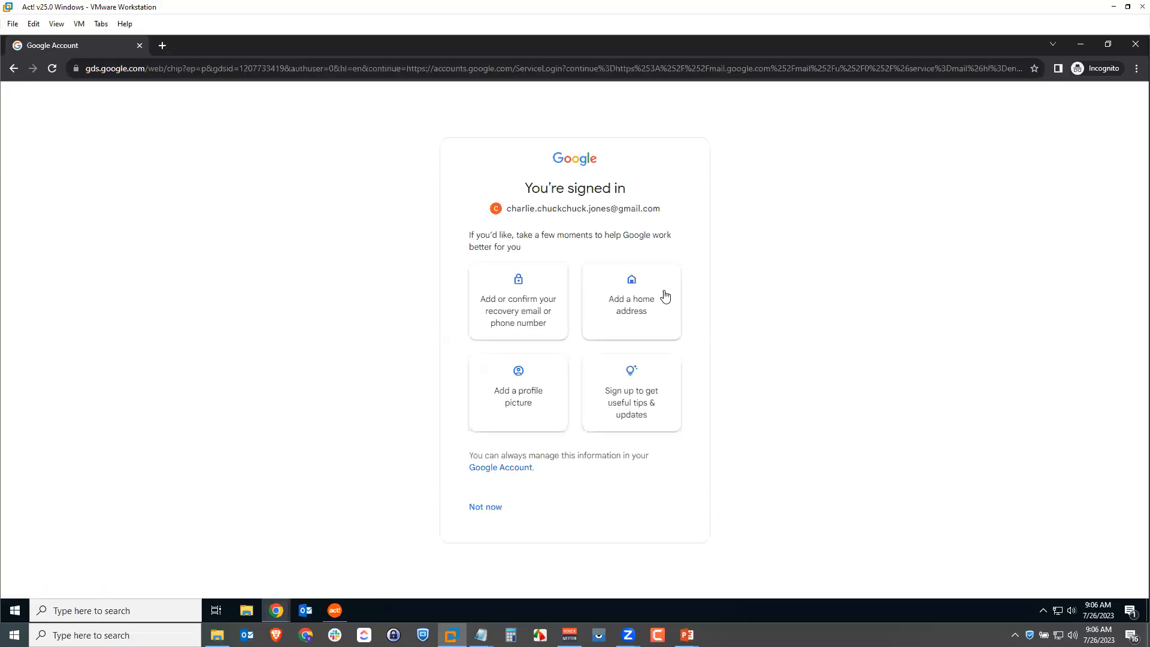
click(502, 506)
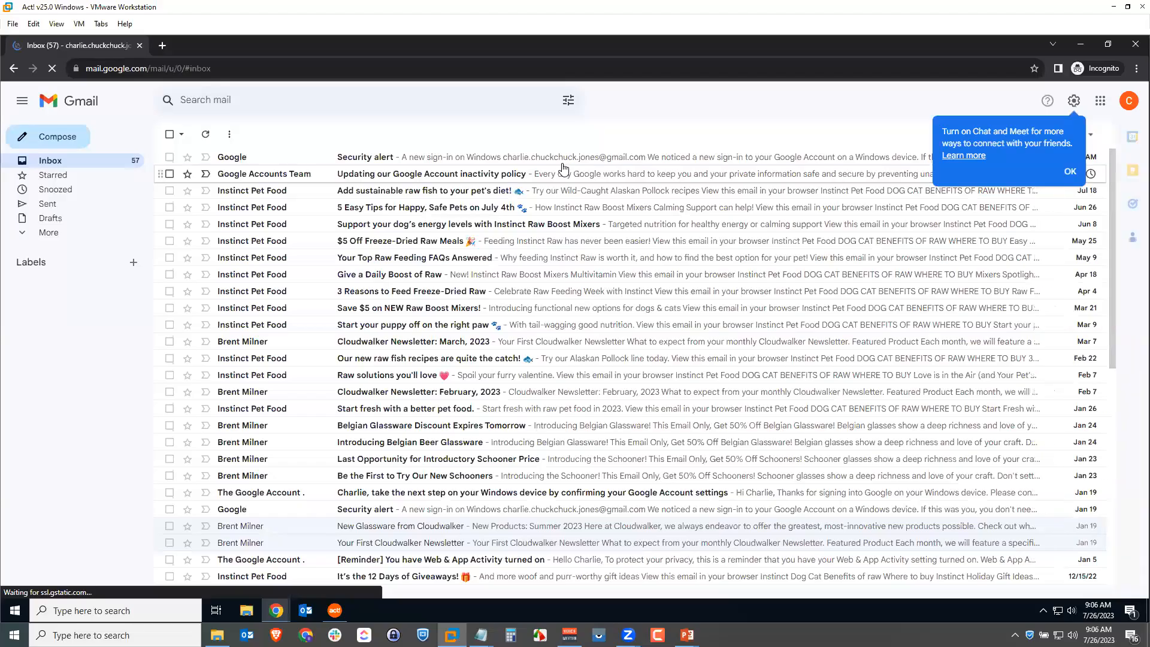
- Check the first test contact's inbox for the birthday email and sign out of the account
click(77, 160)
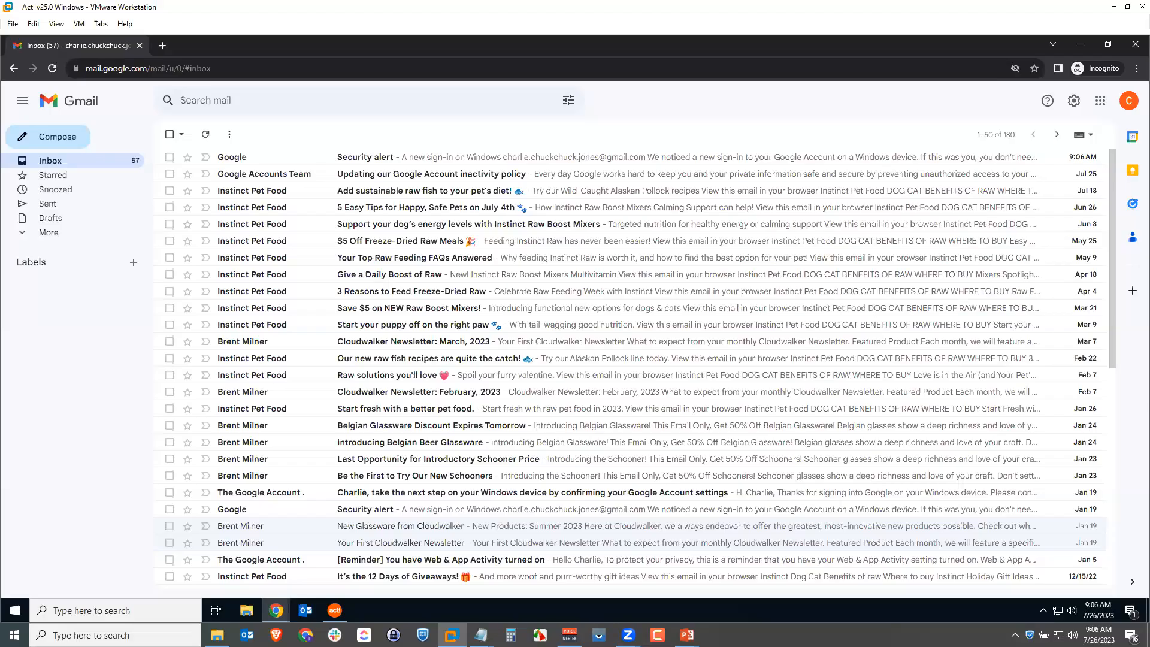
click(1129, 103)
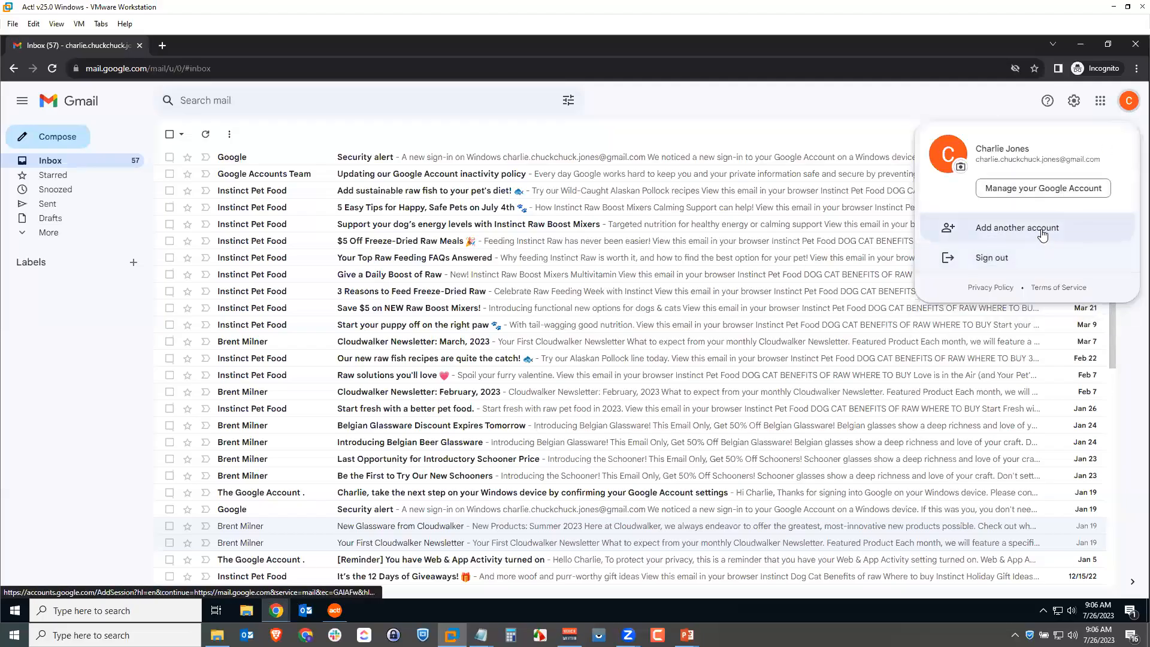
click(942, 259)
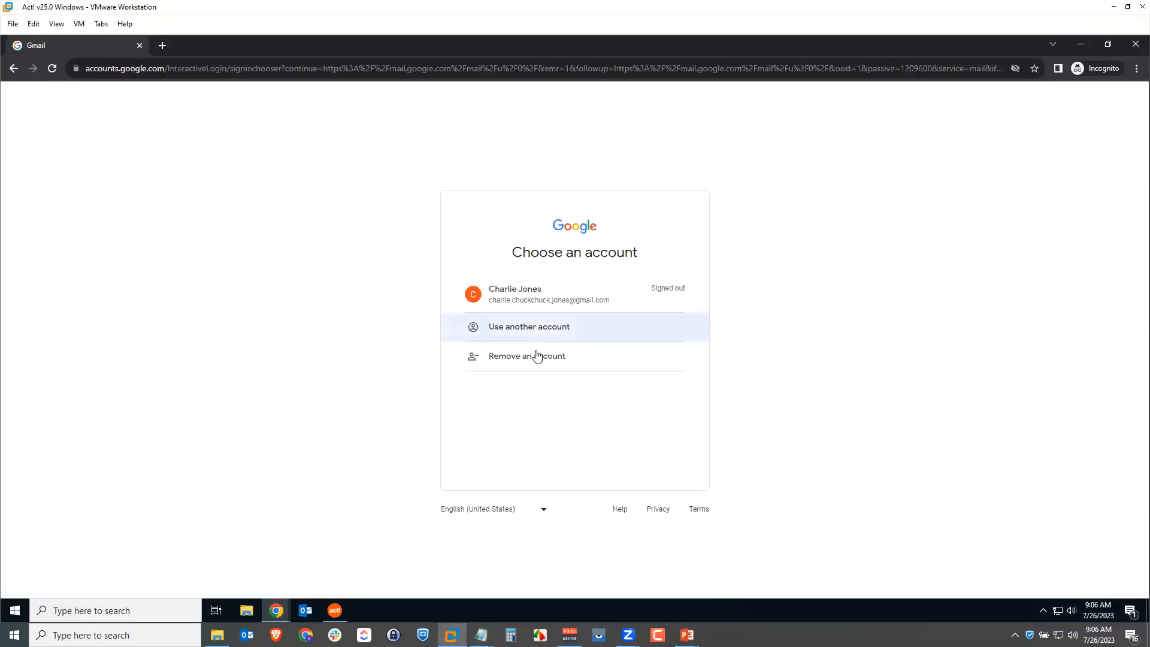
- Sign in to Gmail with another account, entering the second test contact's email address and account password
click(535, 330)
key(ctrl+v)
click(661, 436)
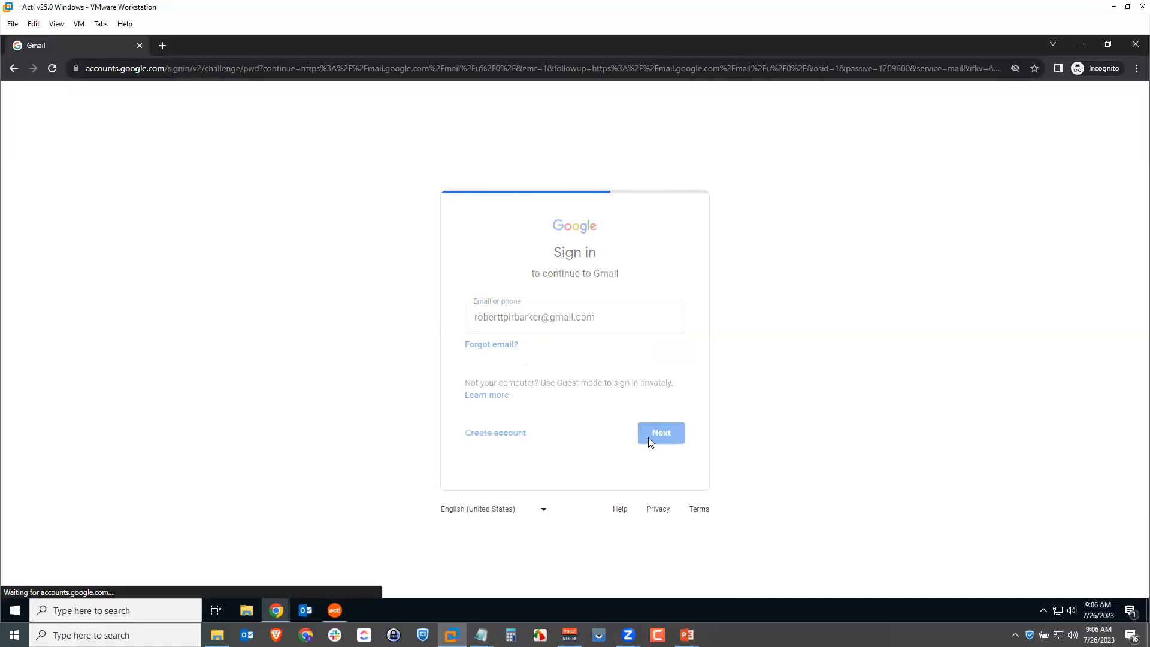
click(566, 333)
text(•••••••••)
click(660, 399)
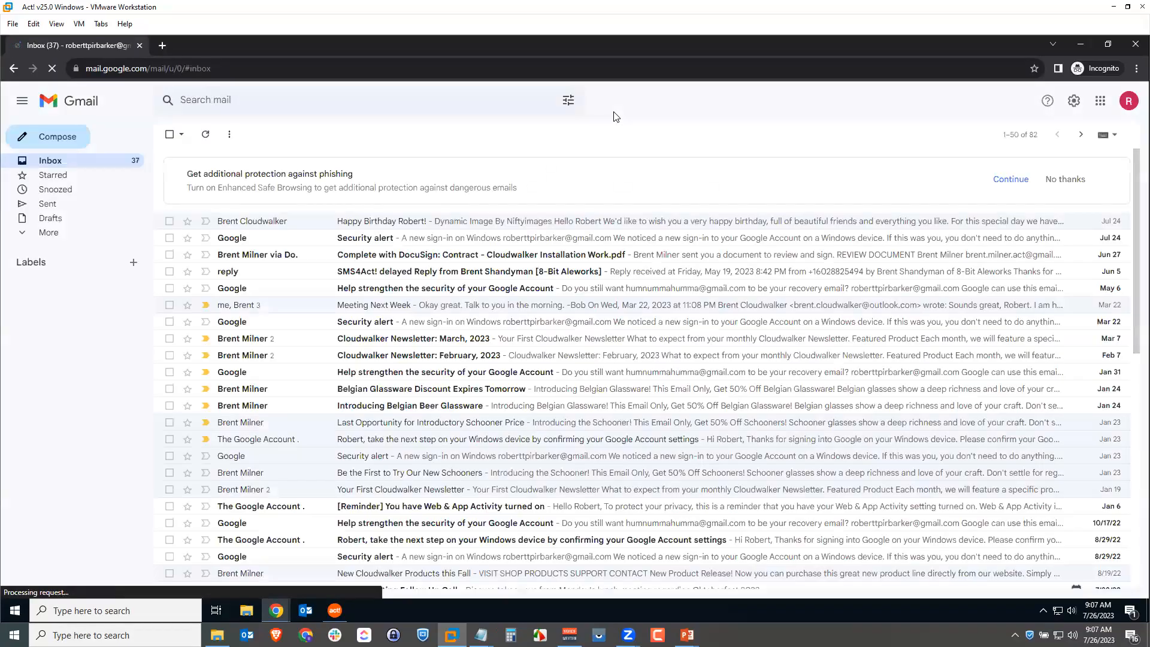
- Open the Happy Birthday email dated Jul 24 and examine its personalized image, greeting and coupon button
click(480, 223)
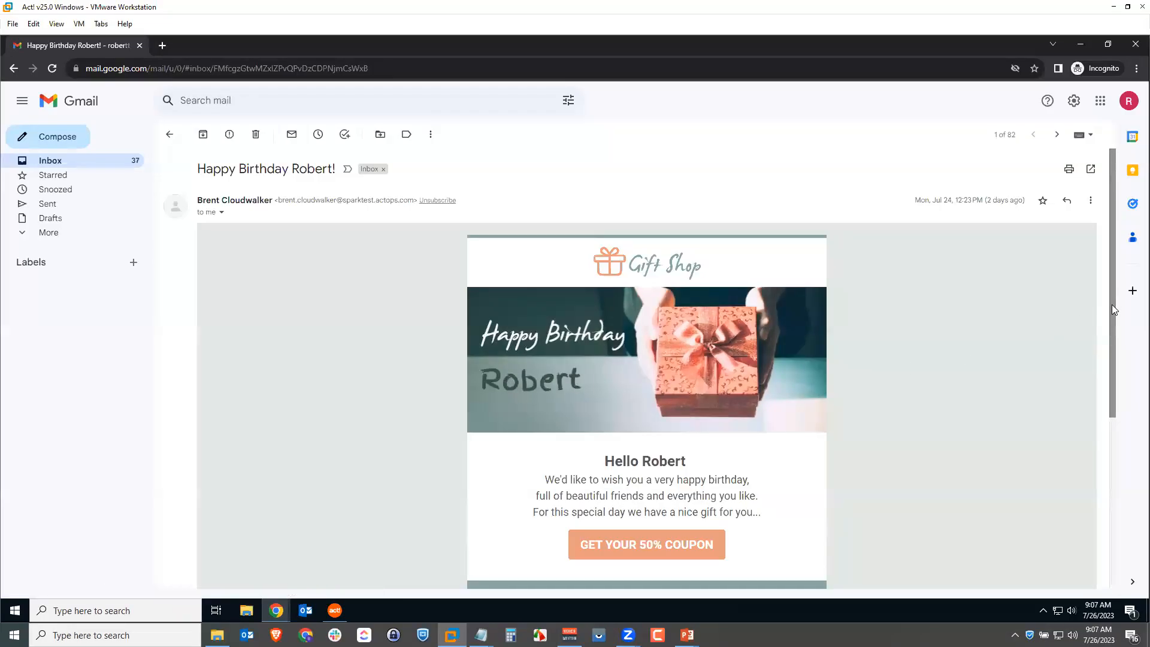
drag(1112, 304, 1107, 334)
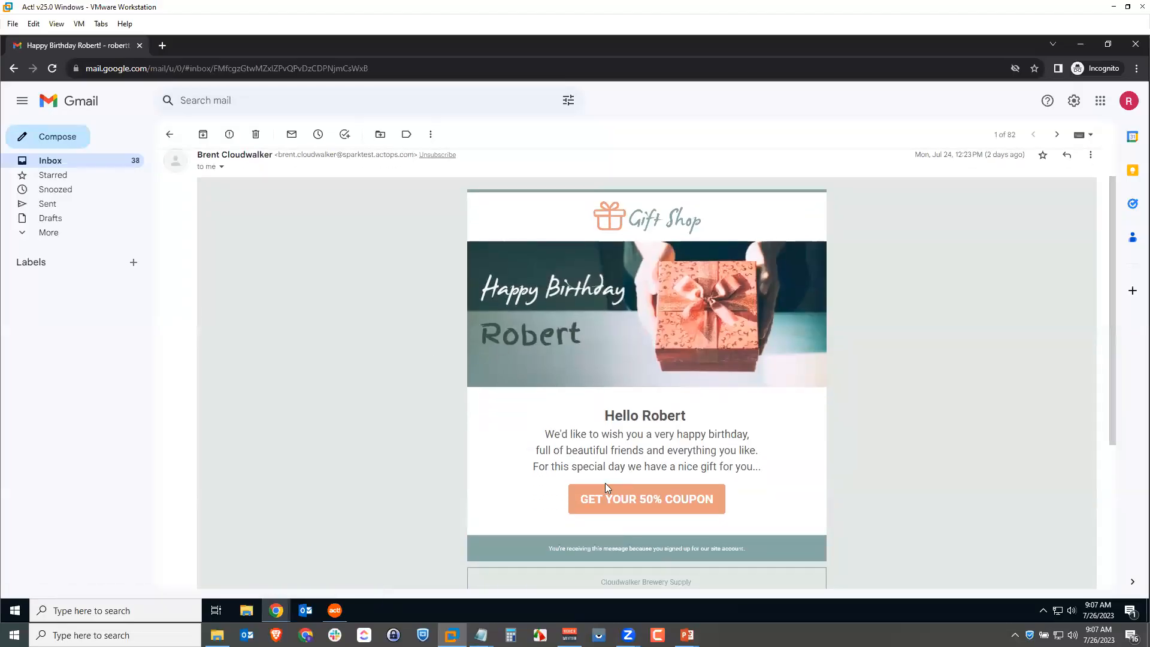
scroll(957, 415, up, 1)
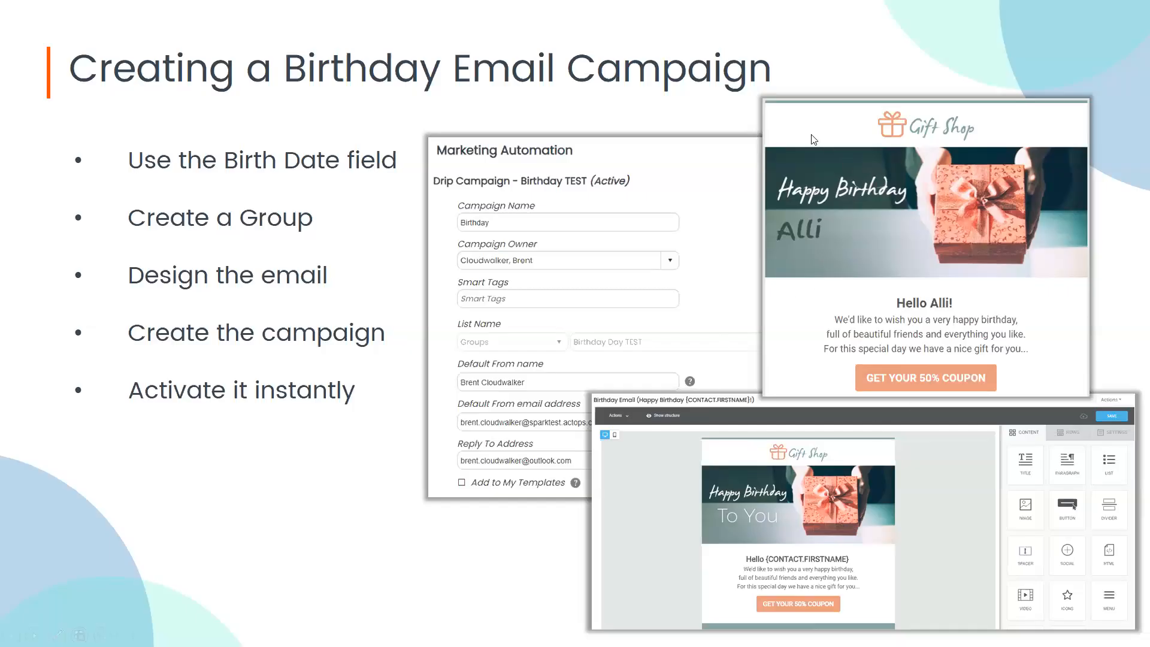
click(695, 117)
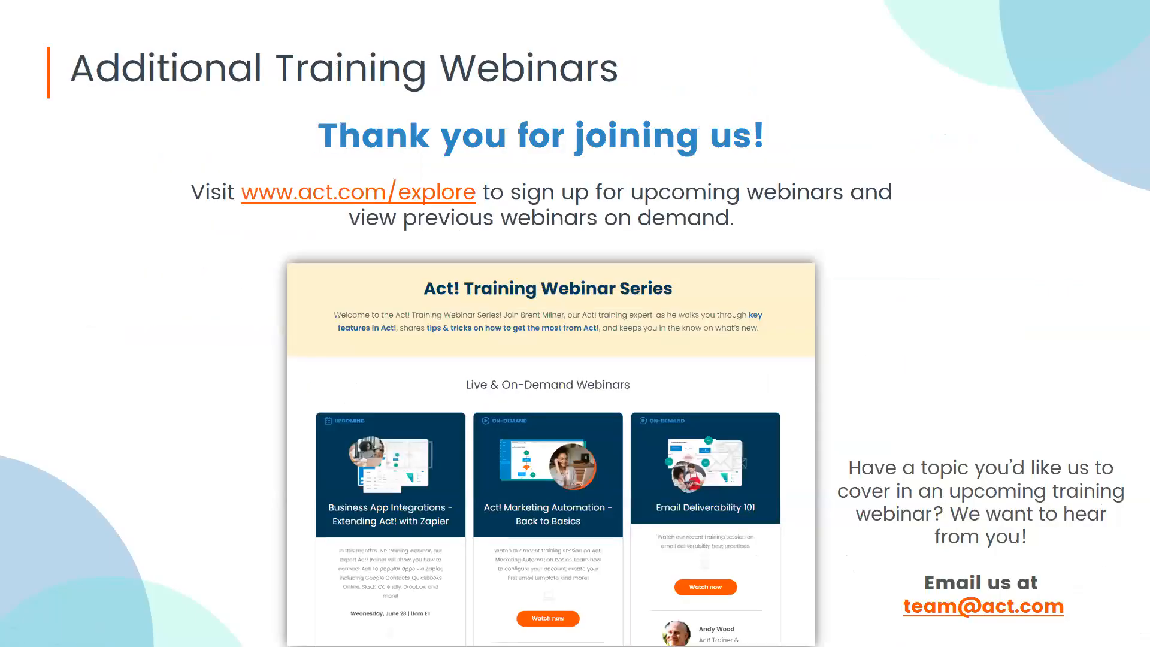